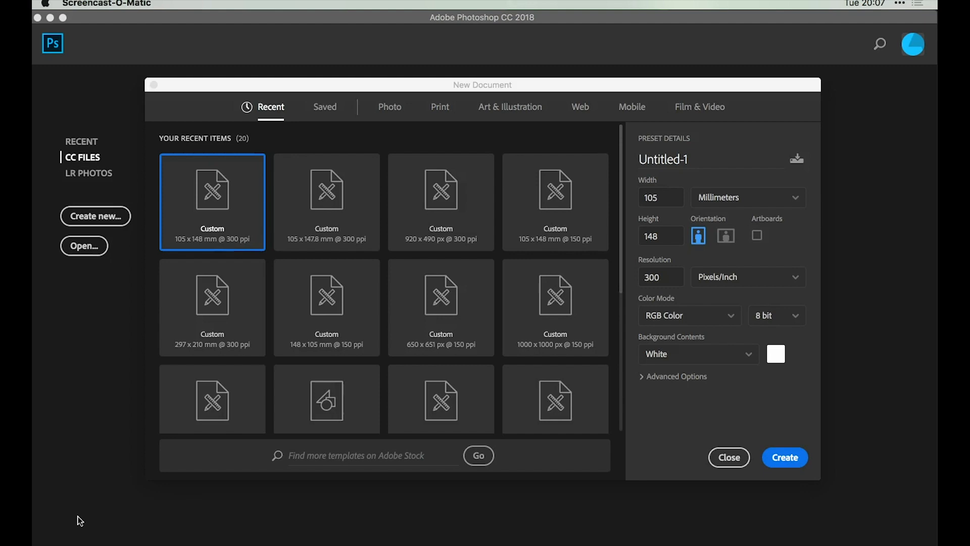
Create a portrait document named marrakesh-travel-postcard-design, 105 x 148 mm at 300 pixels/inch, RGB Color with a white background.
click(715, 162)
click(715, 162)
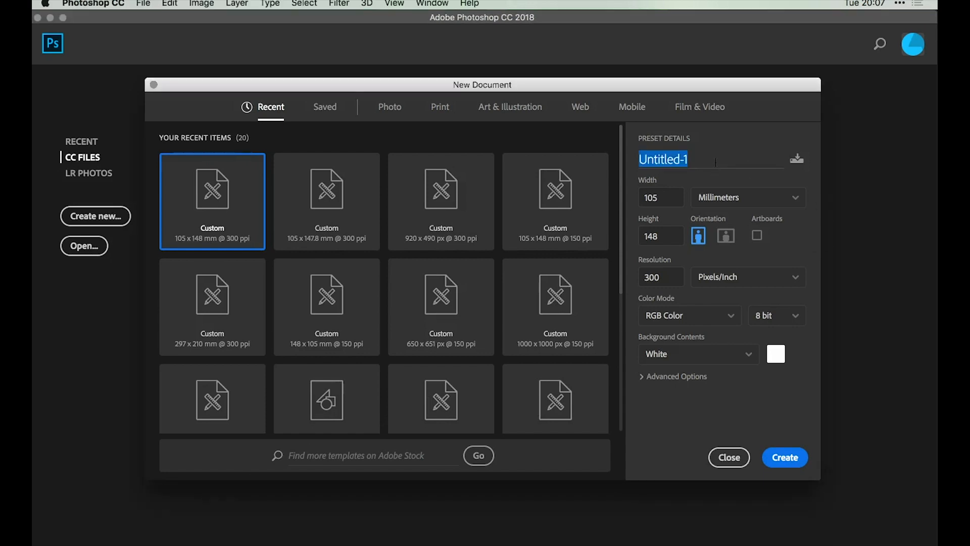
text(m)
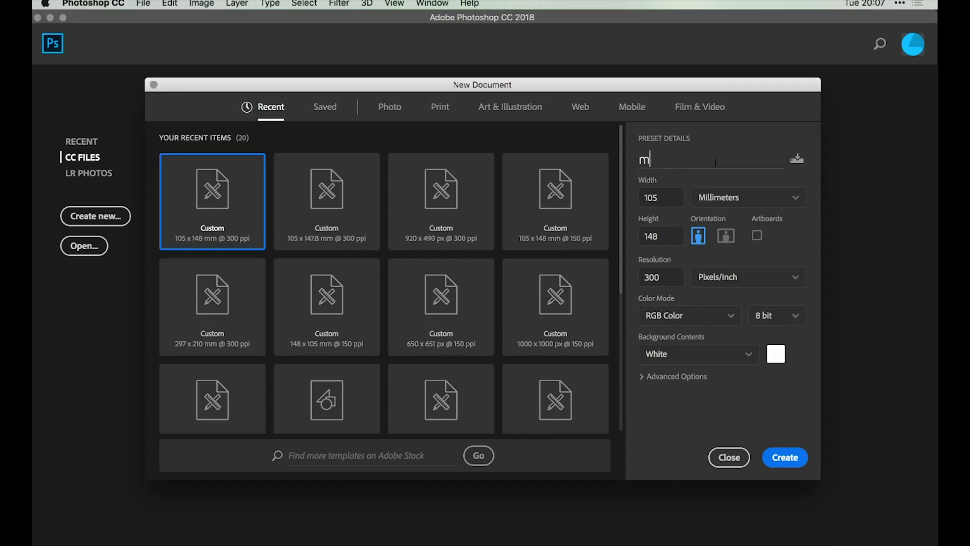
text(arrakesh-)
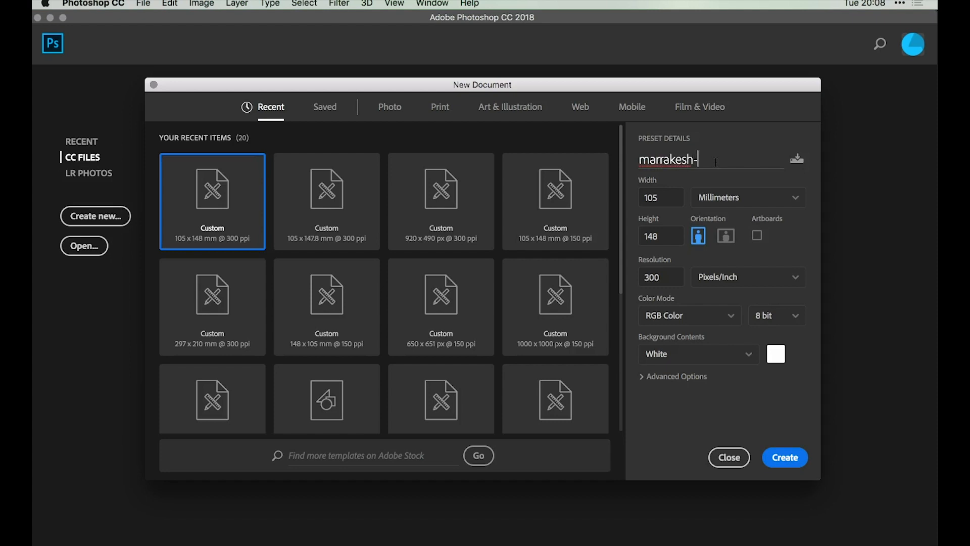
text(travel-postcard-design)
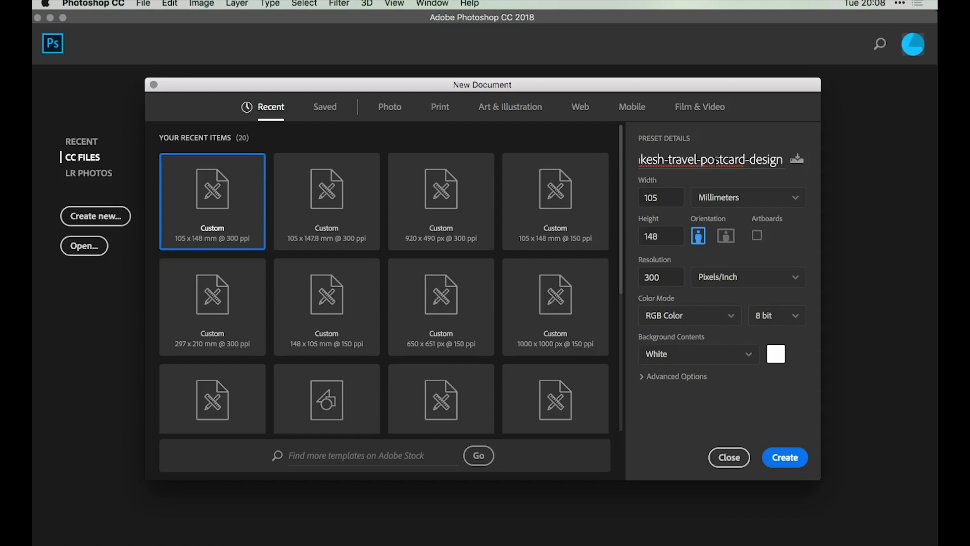
click(677, 196)
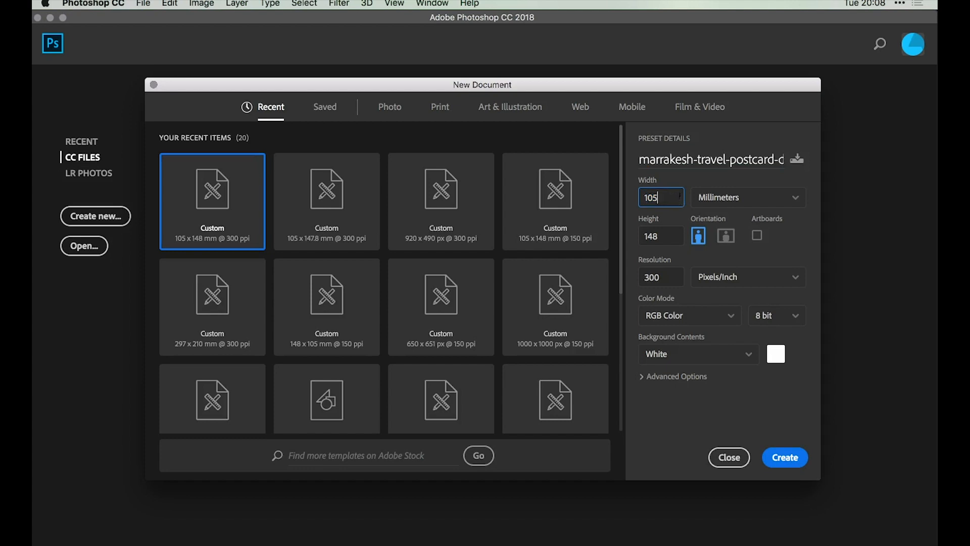
click(676, 240)
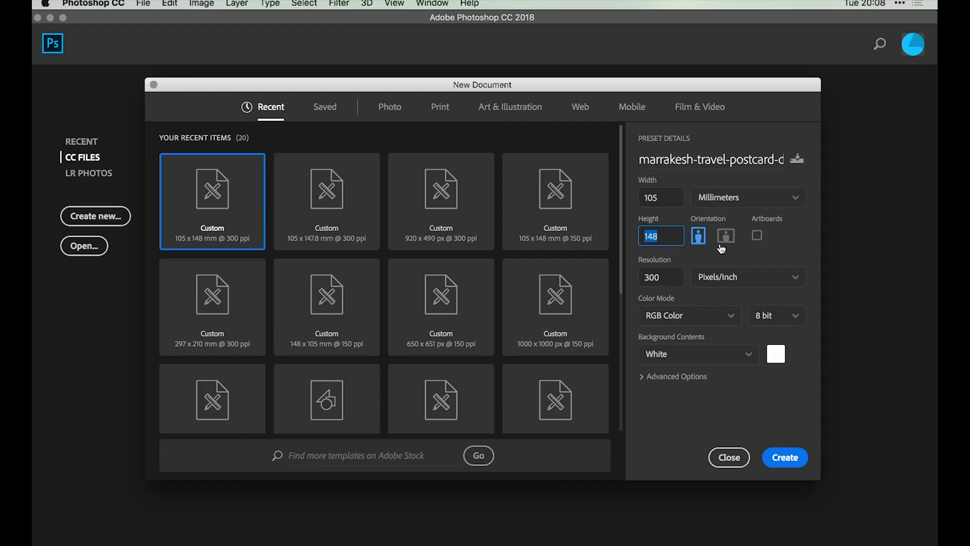
click(789, 256)
click(784, 463)
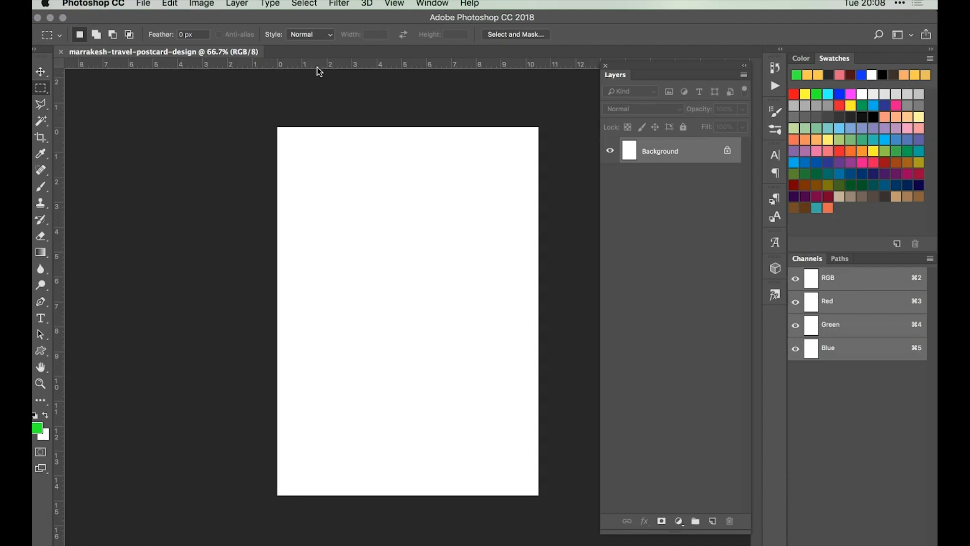
Add a vertical guide at the 5% position.
click(395, 4)
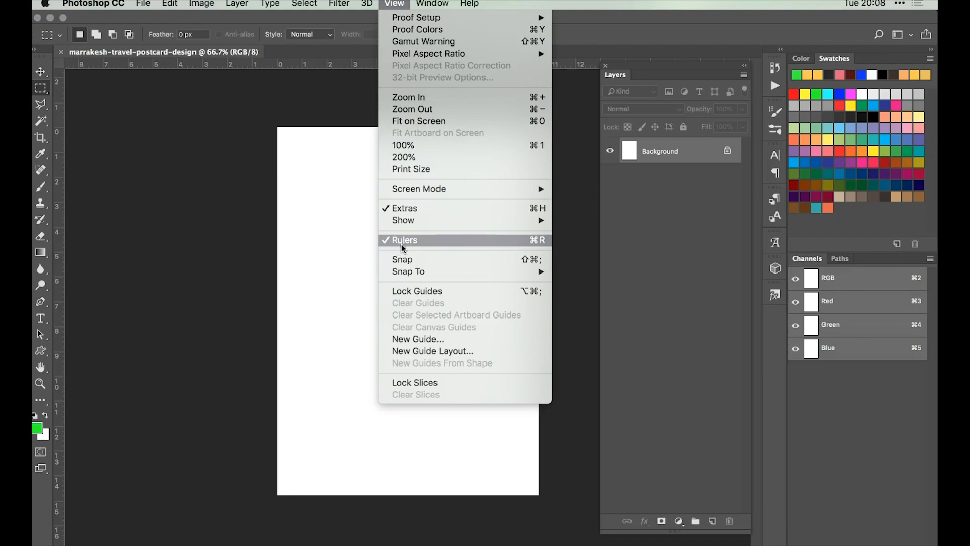
click(469, 346)
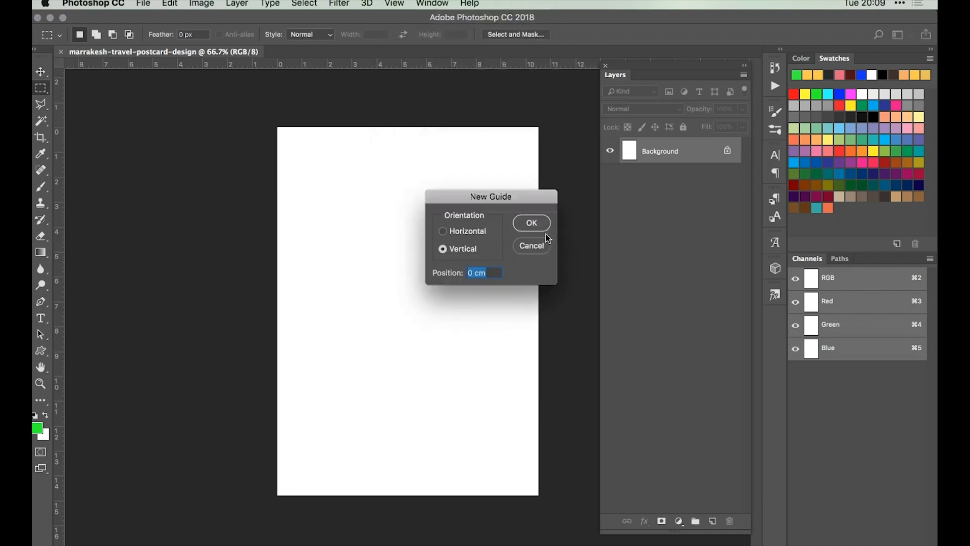
click(493, 275)
double_click(493, 275)
key(BackSpace)
key(BackSpace)
key(BackSpace)
text(5%)
key(Return)
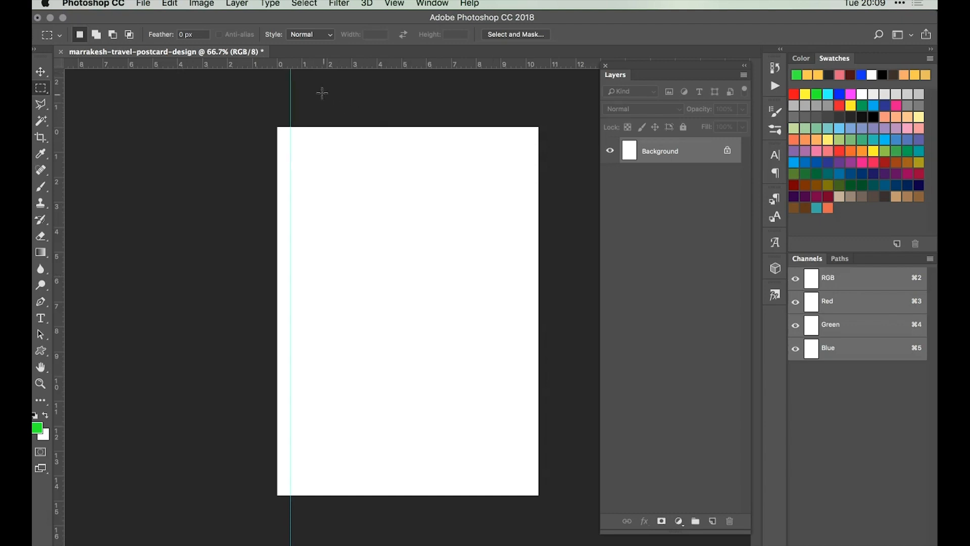
Add a vertical guide at the 95% position.
click(400, 6)
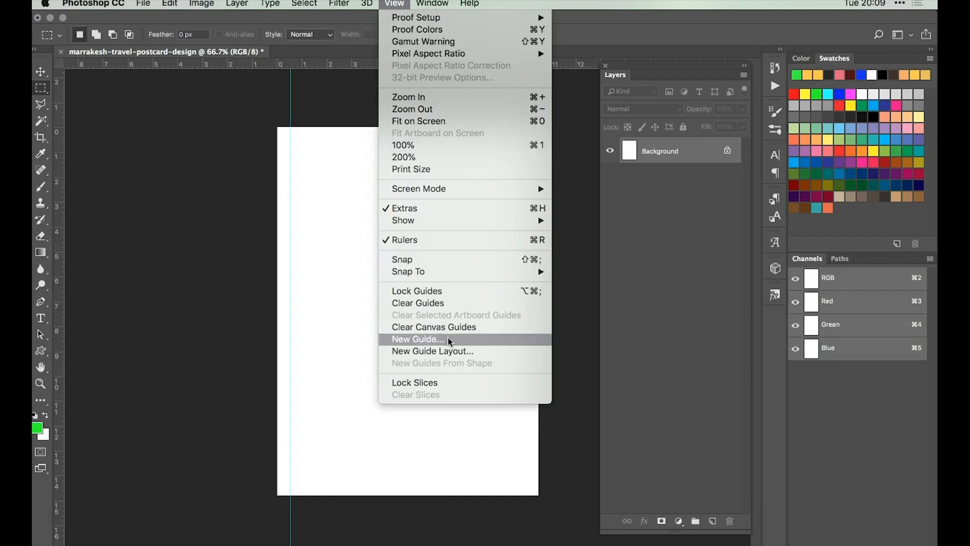
click(419, 339)
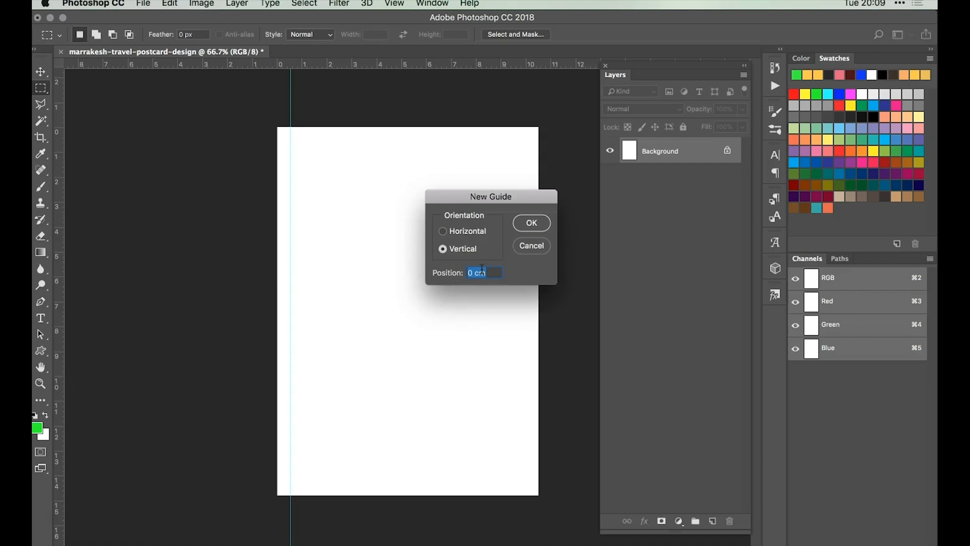
click(481, 271)
key(BackSpace)
key(BackSpace)
key(BackSpace)
key(BackSpace)
text(95%)
key(Return)
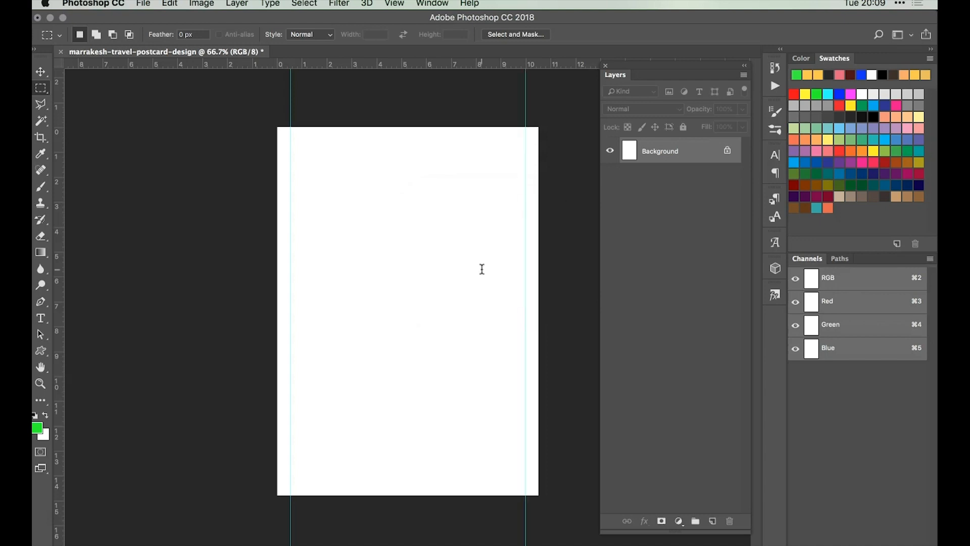
Add a horizontal guide about 0.6 cm below the page's top edge.
click(391, 5)
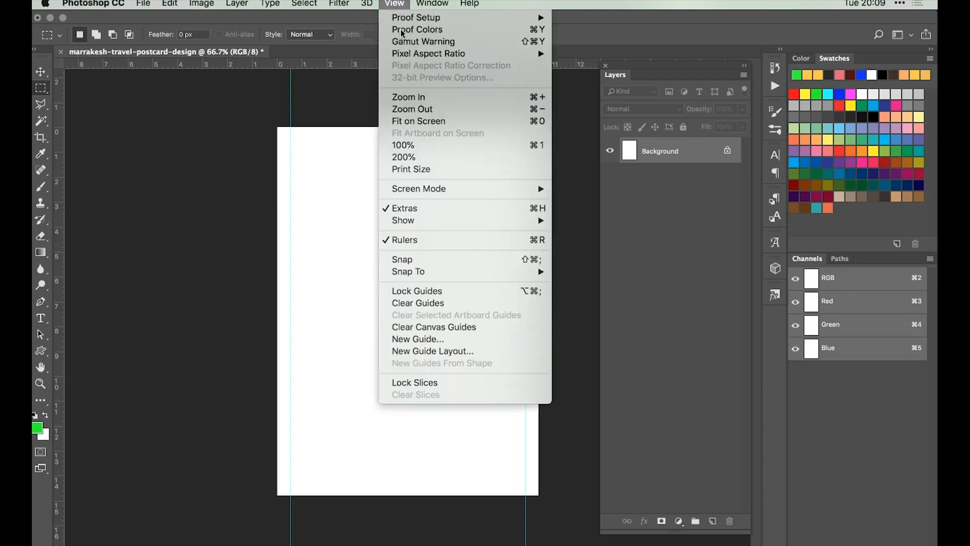
click(430, 339)
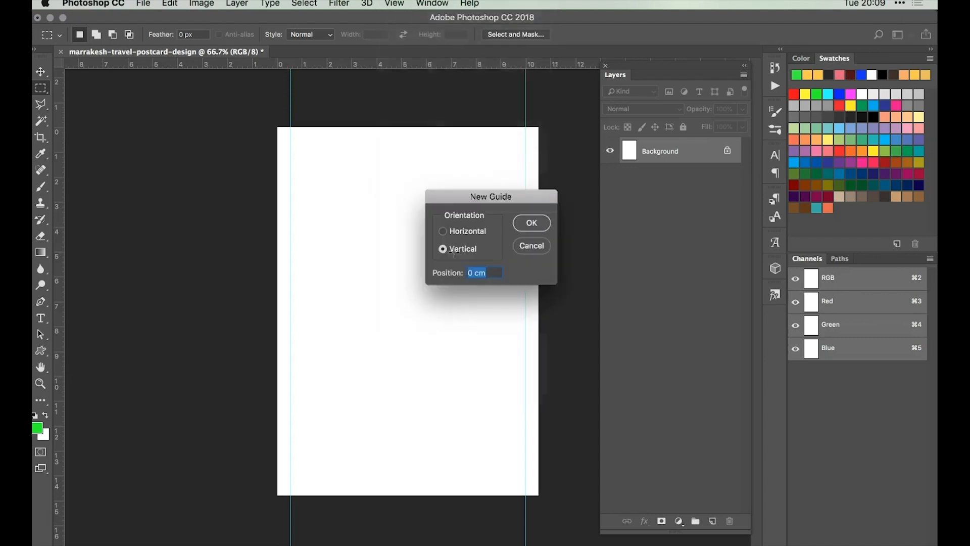
click(471, 233)
text(0.5)
key(Return)
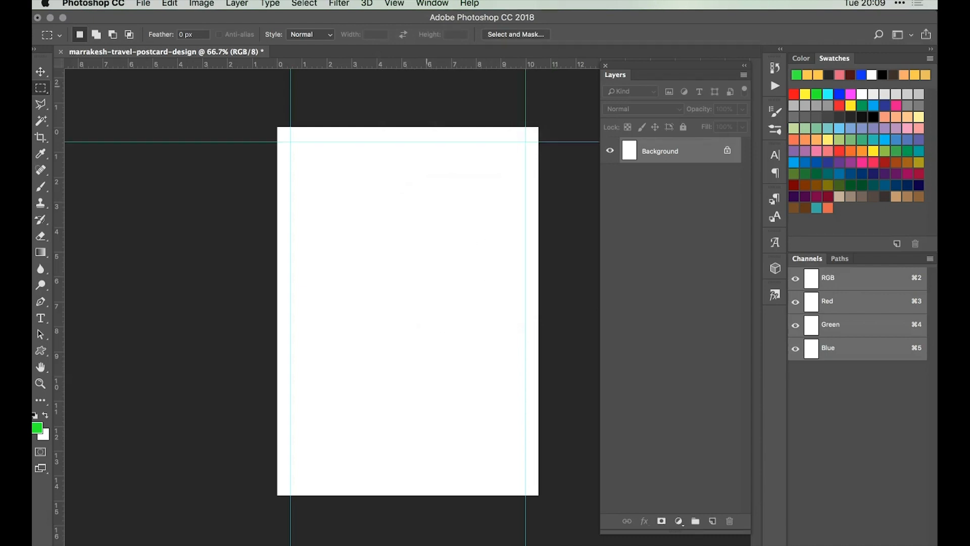
Add a horizontal guide at the 85% position.
click(396, 5)
click(444, 345)
click(486, 273)
double_click(486, 273)
key(BackSpace)
key(BackSpace)
key(BackSpace)
text(85%)
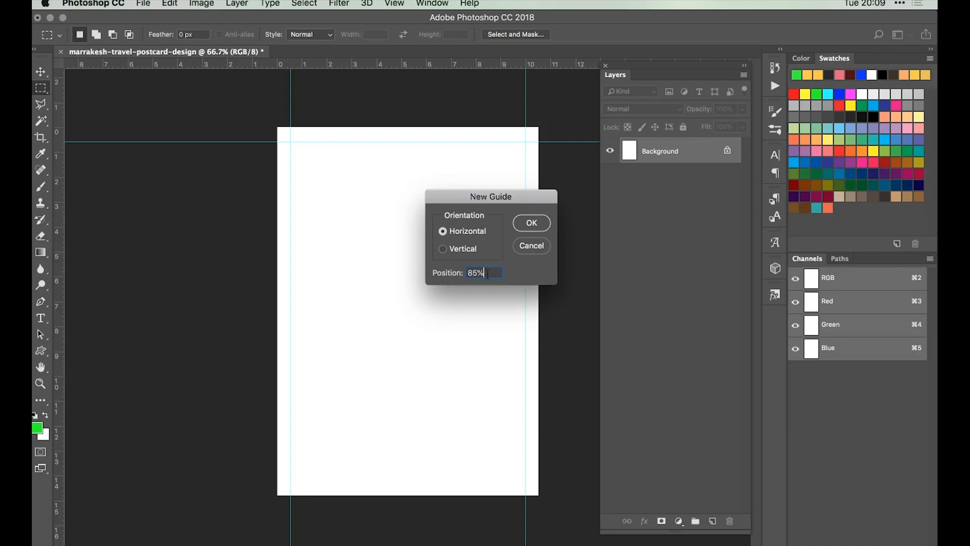
key(Return)
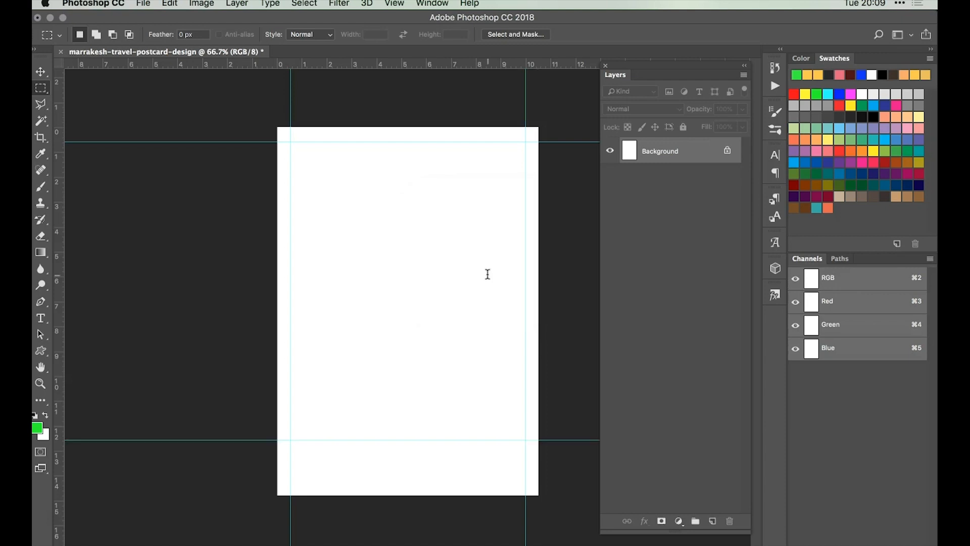
Add a horizontal guide at the 96% position, and toggle the guides' visibility off and on again.
click(397, 5)
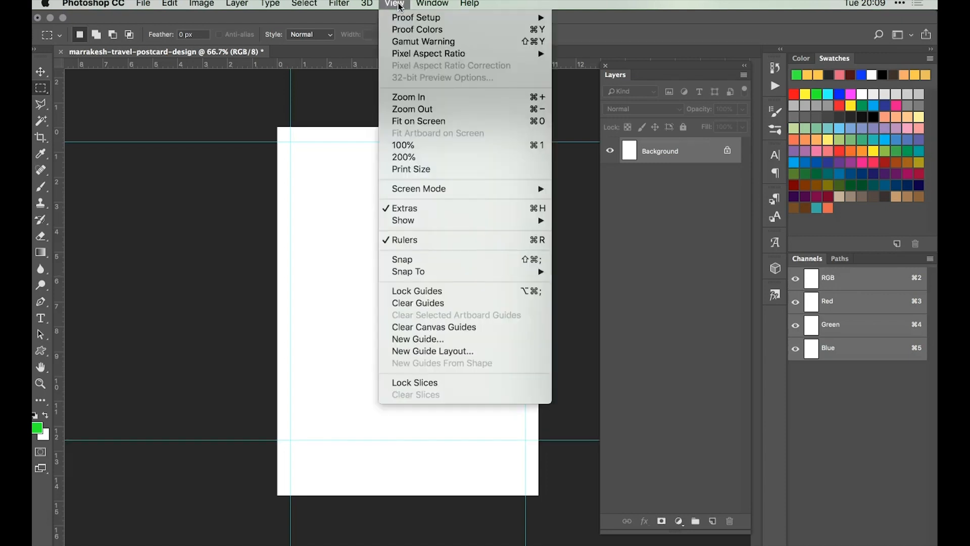
click(434, 342)
text(96%)
key(Return)
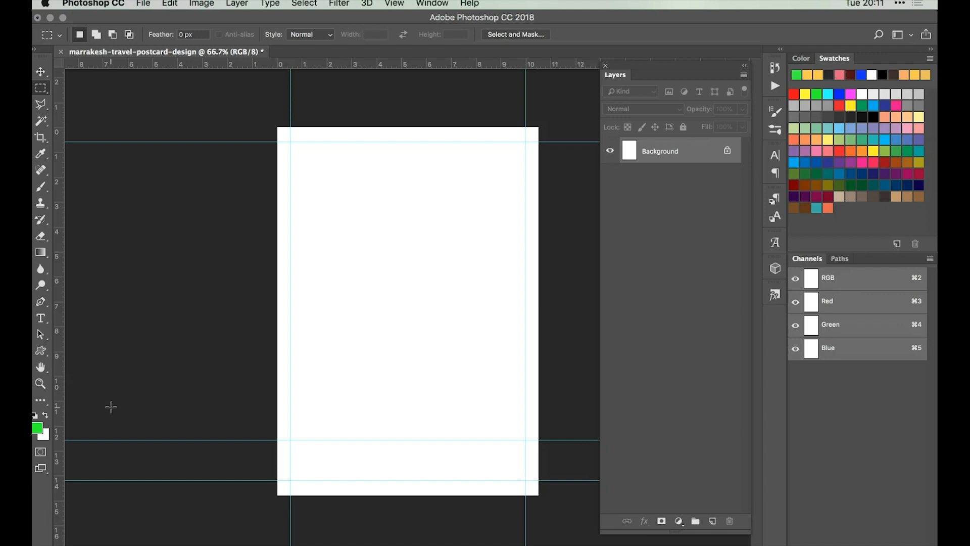
key(super+semicolon)
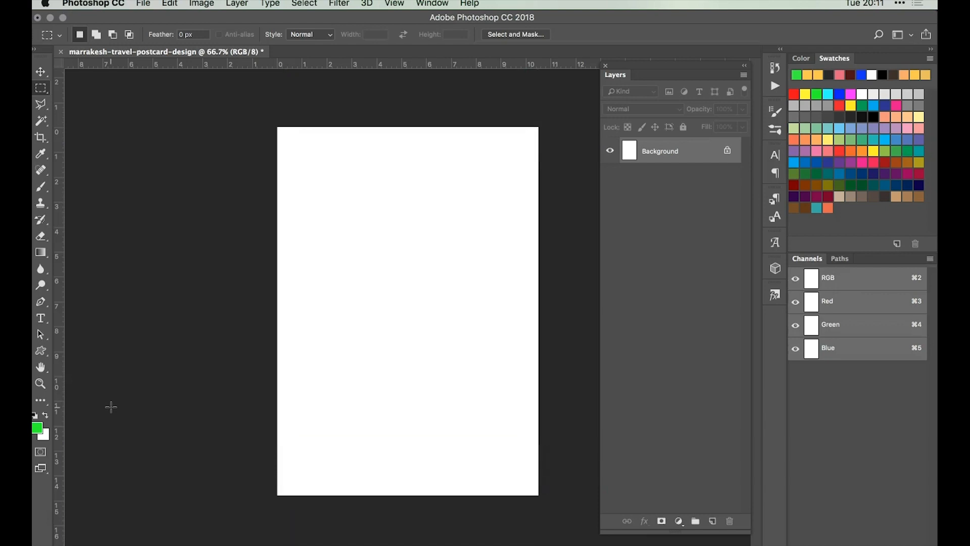
key(super+semicolon)
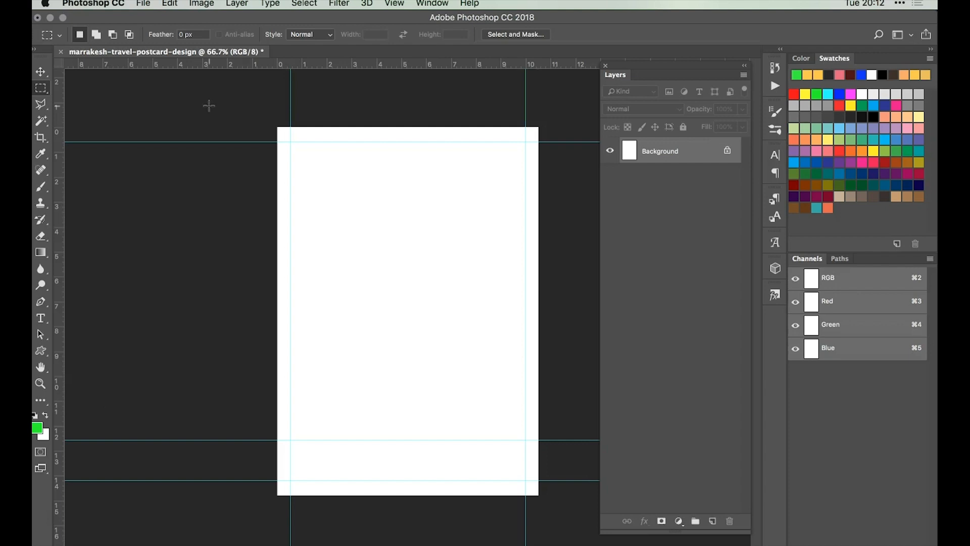
Open the image file Playful Seamless Paper Texture Pack - Coconut_12x12.jpg.
click(144, 4)
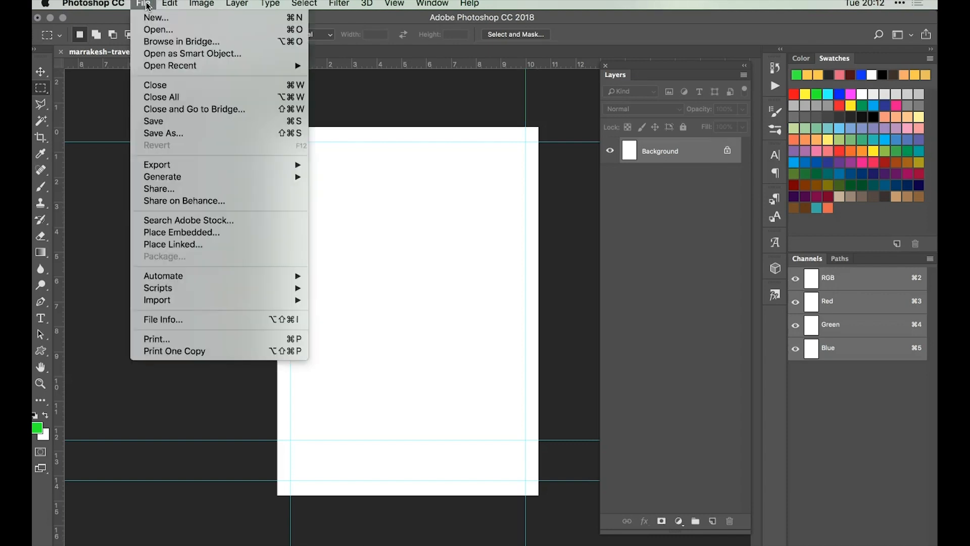
click(158, 30)
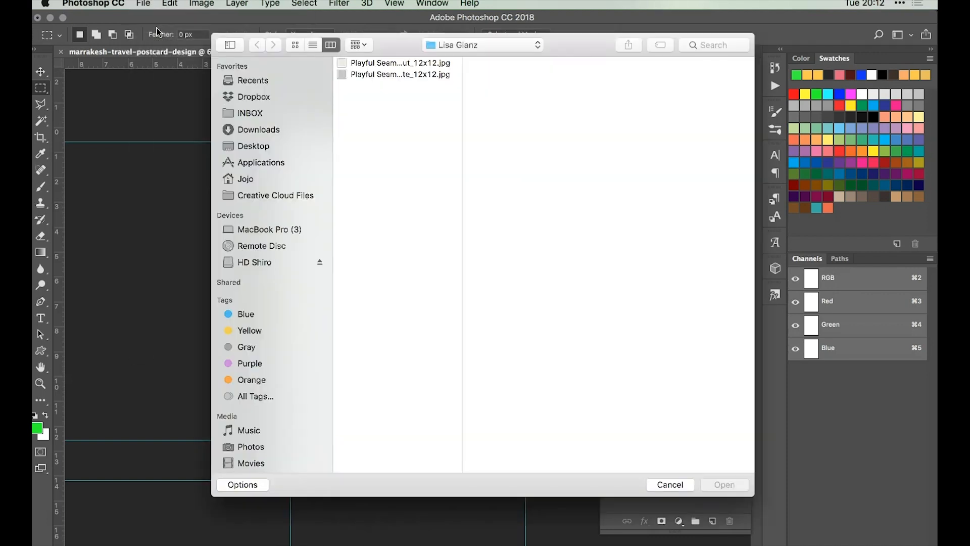
click(365, 62)
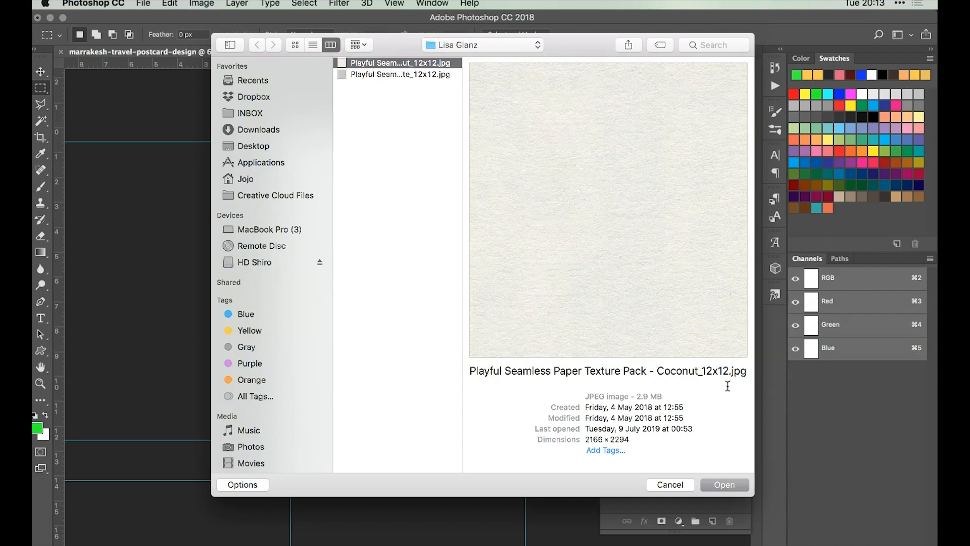
click(727, 486)
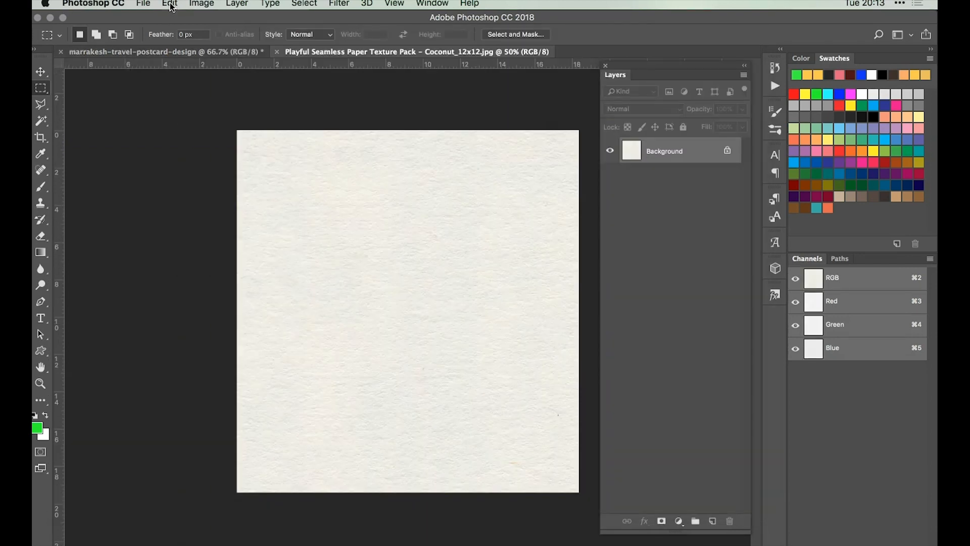
Define the coconut paper texture as a pattern under its default name and close the texture image.
click(172, 5)
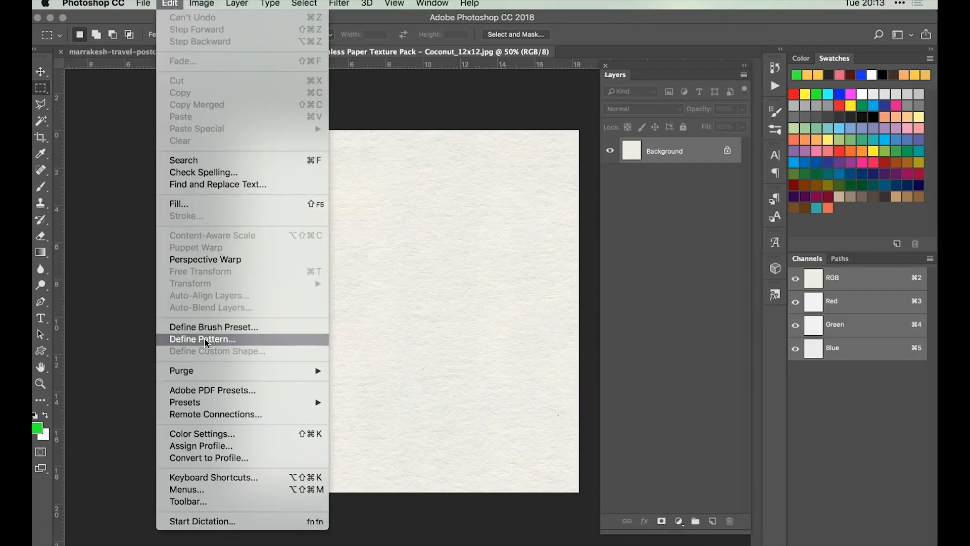
click(235, 339)
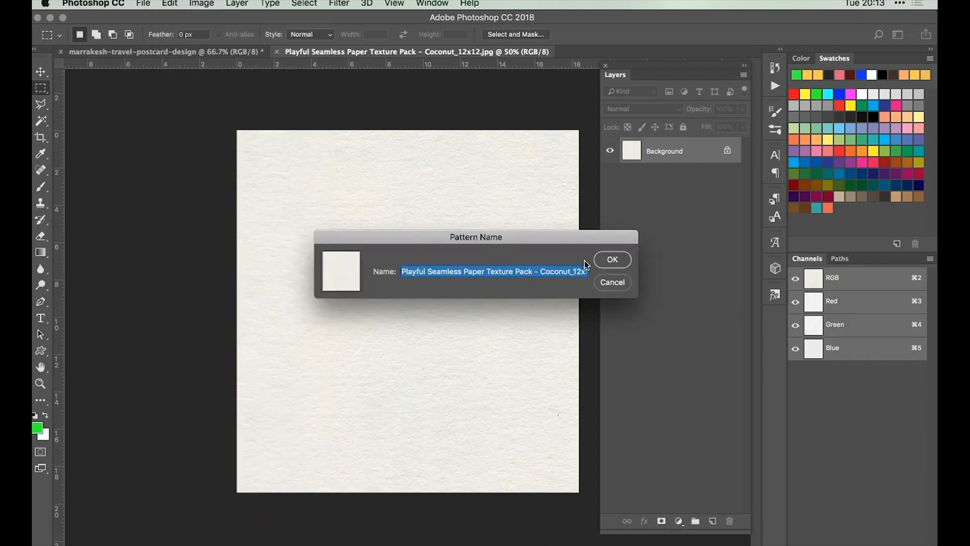
click(612, 260)
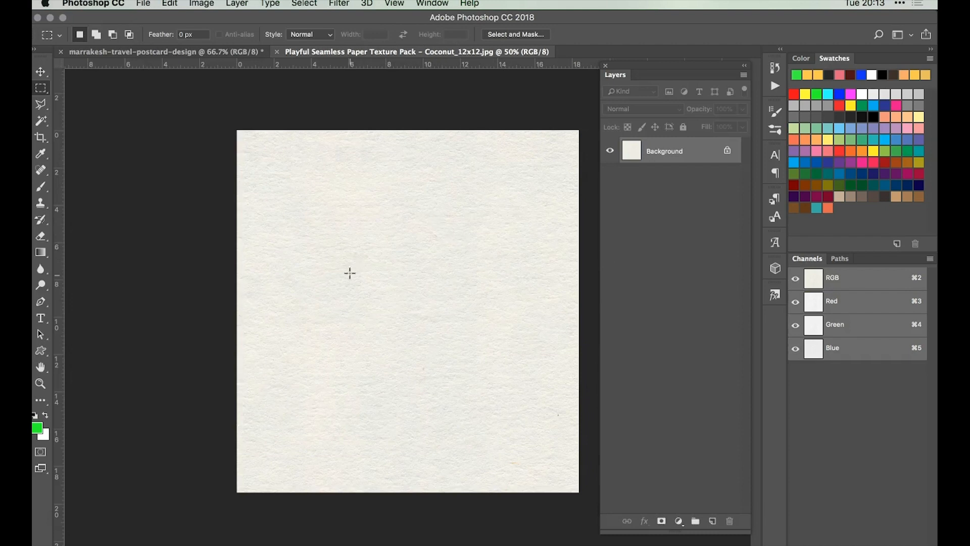
click(277, 52)
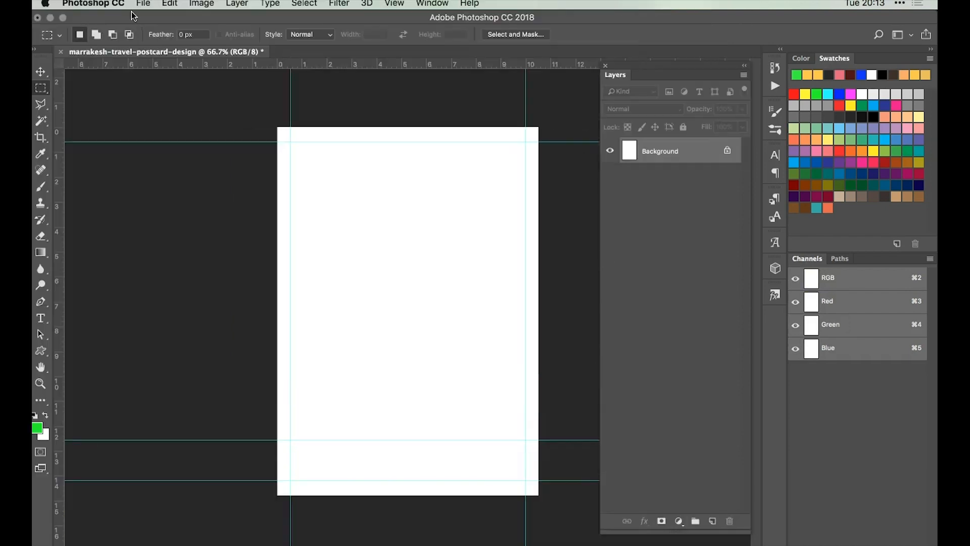
Create a new pattern fill layer named "Paper Texture" using the coconut paper pattern.
click(238, 4)
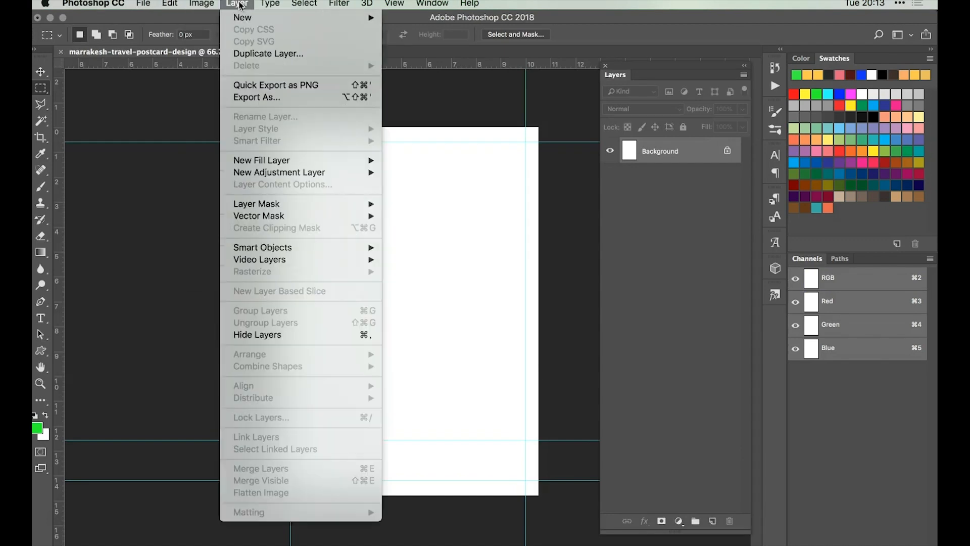
mouse_move(324, 160)
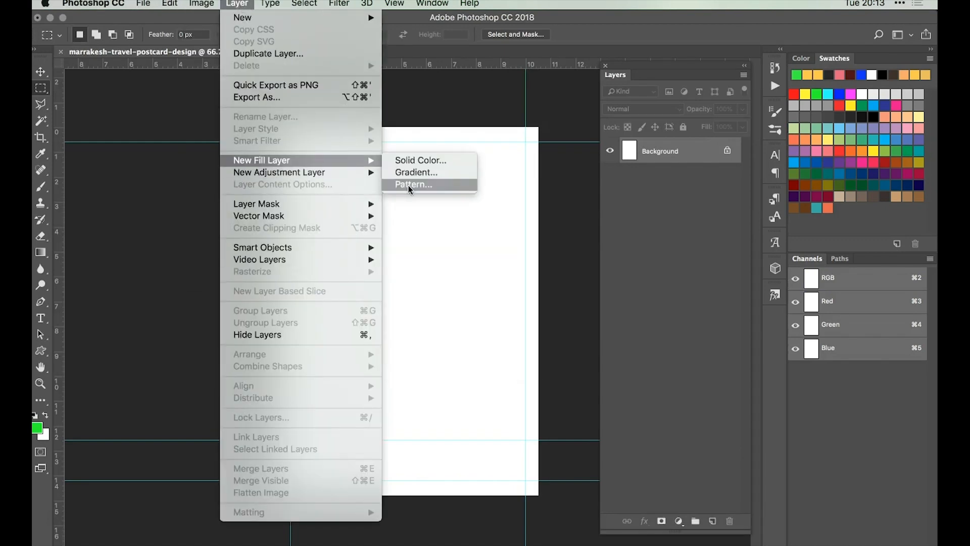
click(408, 185)
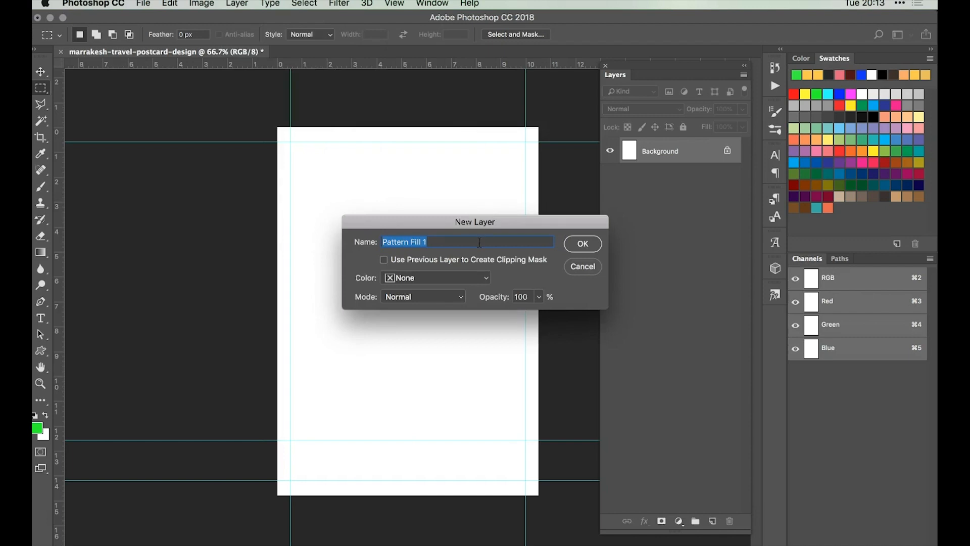
text(Paper Texture)
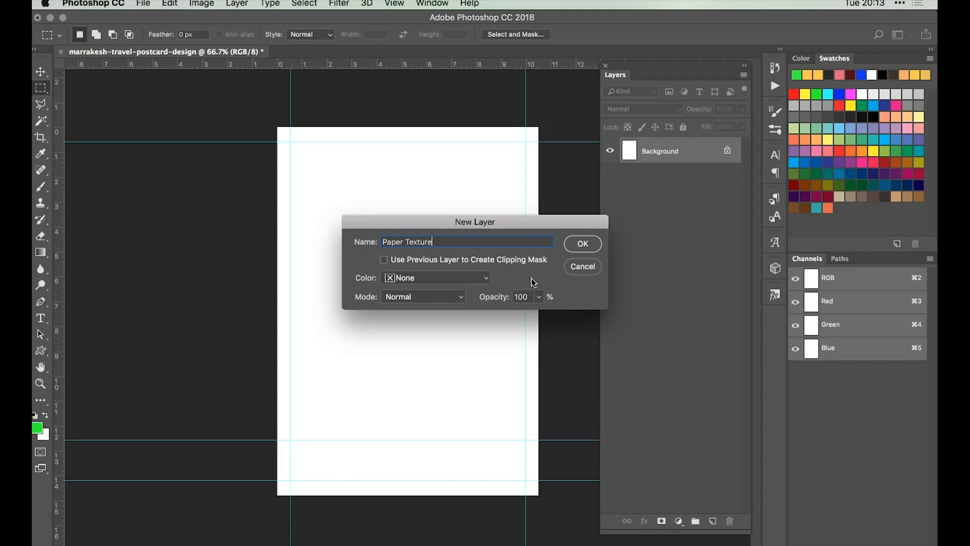
click(582, 244)
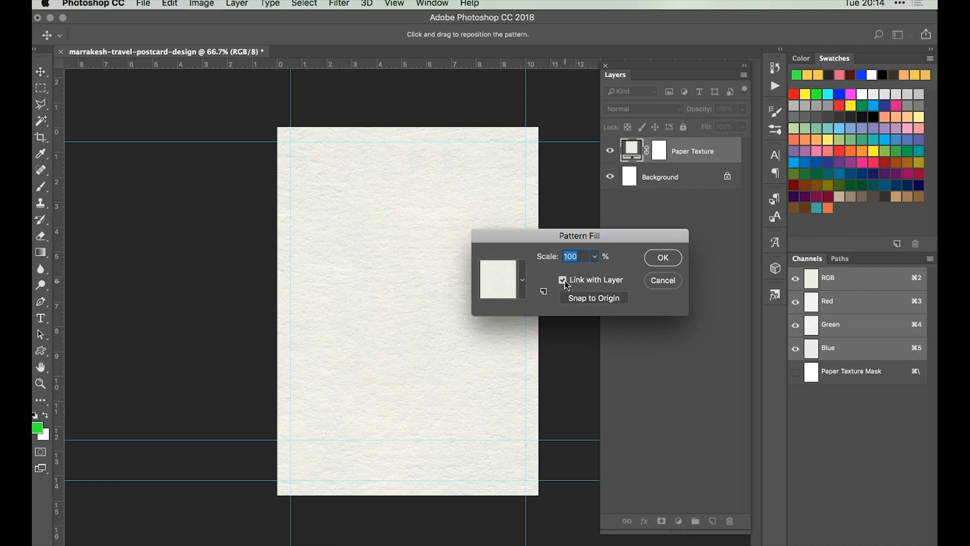
Set the paper pattern's scale to 80% and change the Paper Texture layer's blend mode to Multiply.
click(595, 257)
drag(593, 272, 591, 272)
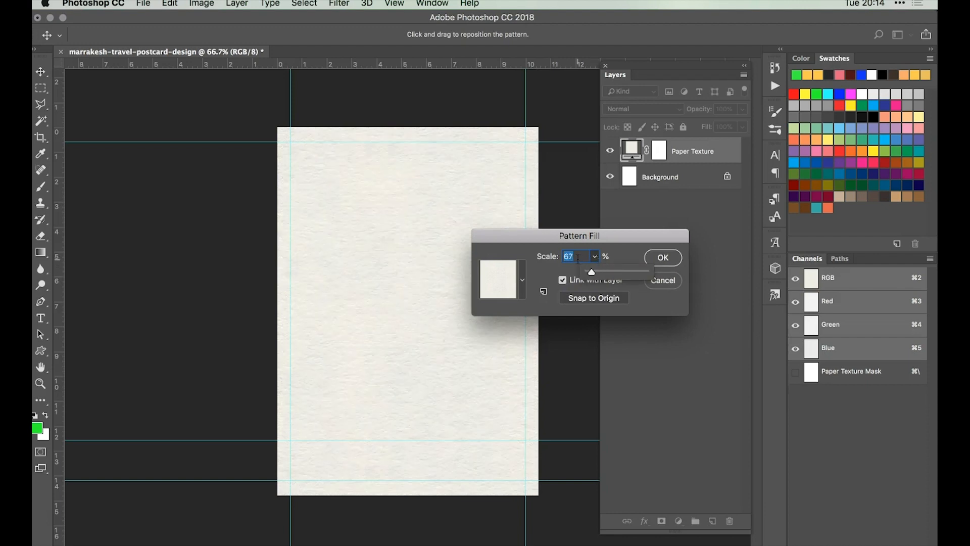
click(578, 260)
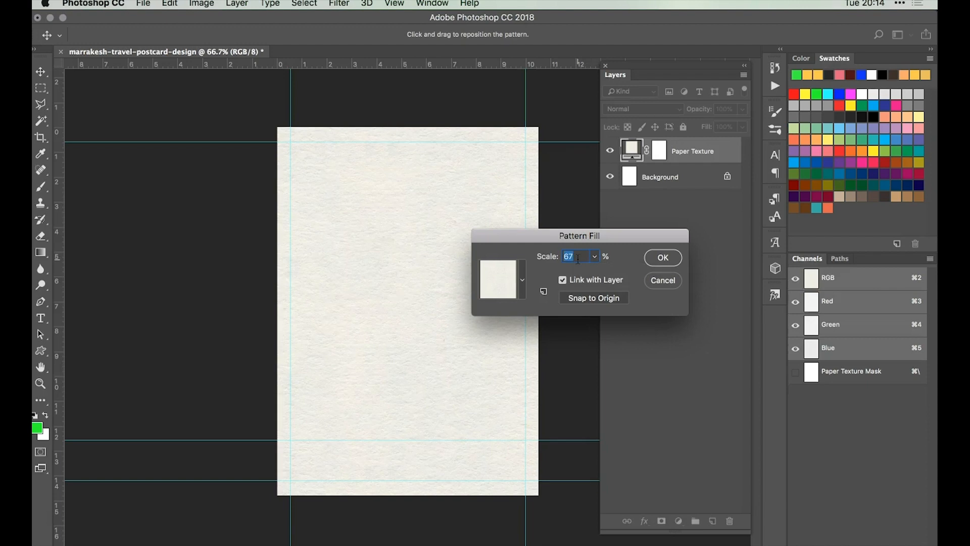
text(76)
key(Tab)
text(80)
click(663, 263)
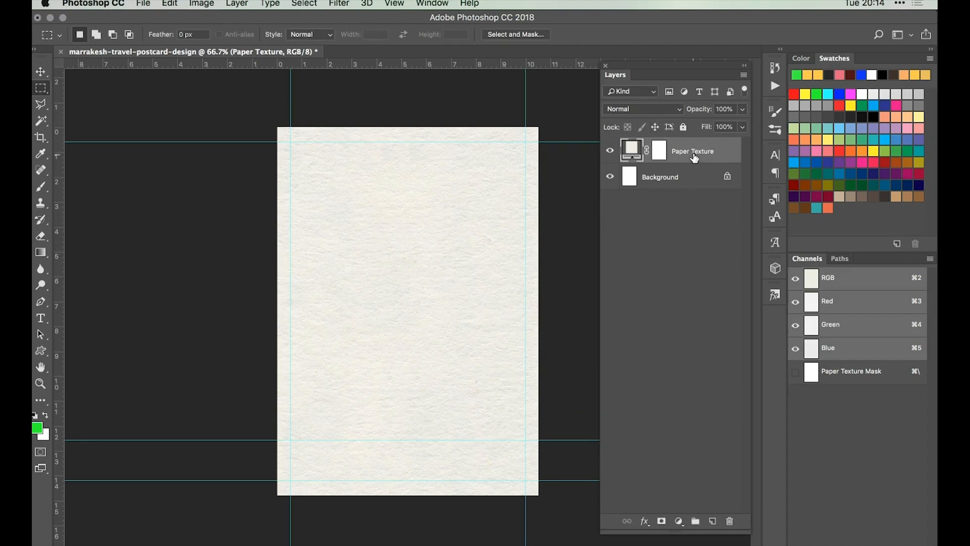
click(648, 110)
click(636, 143)
Place the image Tintype Textures - 004.jpg from the Blue Line Design folder as an embedded object.
click(145, 5)
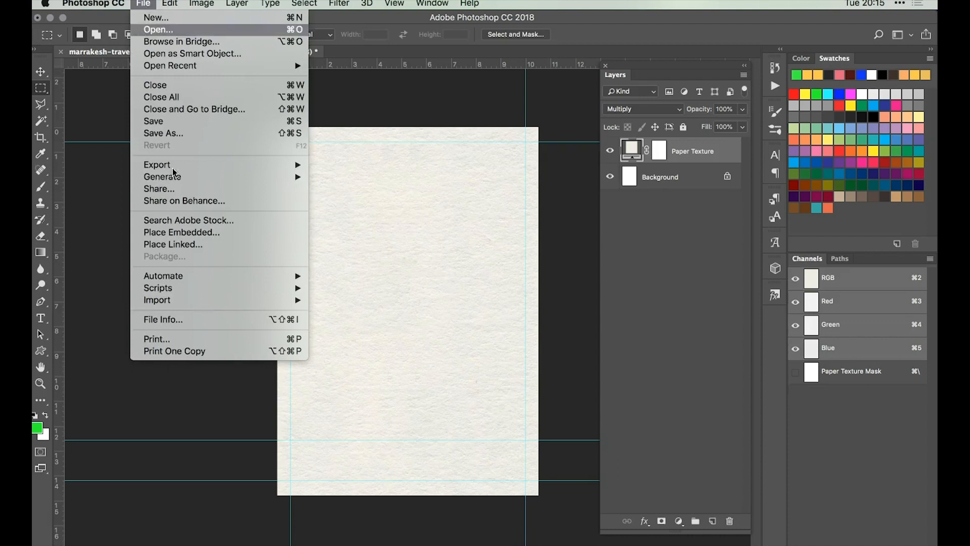
click(206, 236)
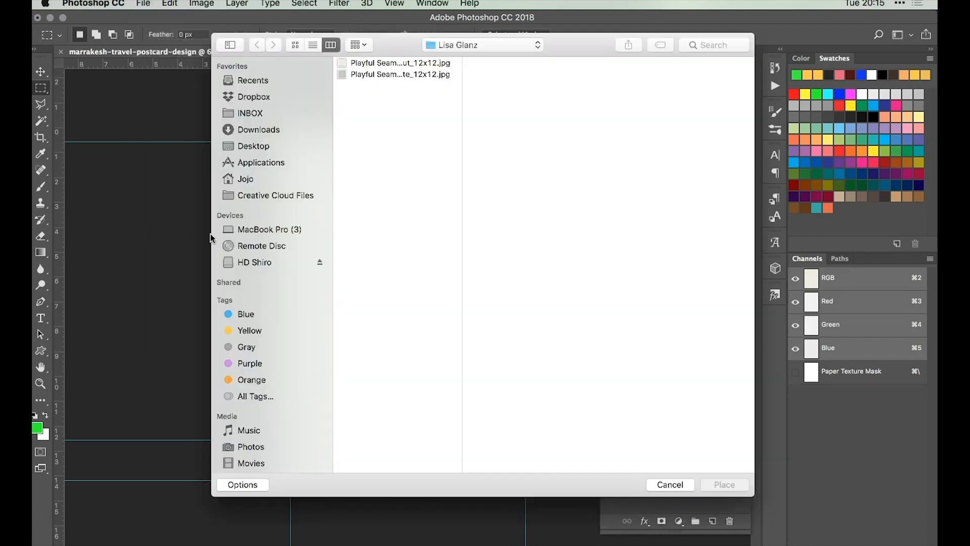
click(496, 45)
click(486, 59)
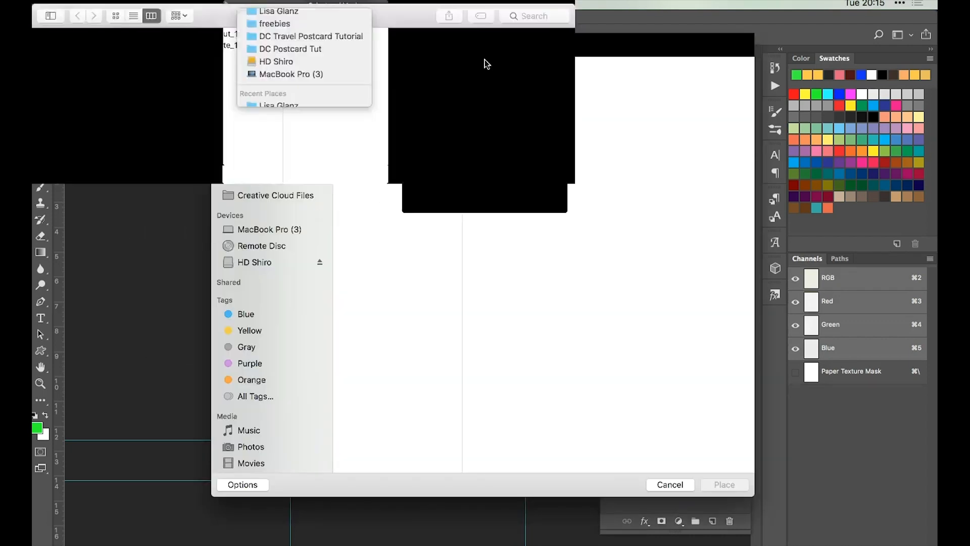
click(651, 62)
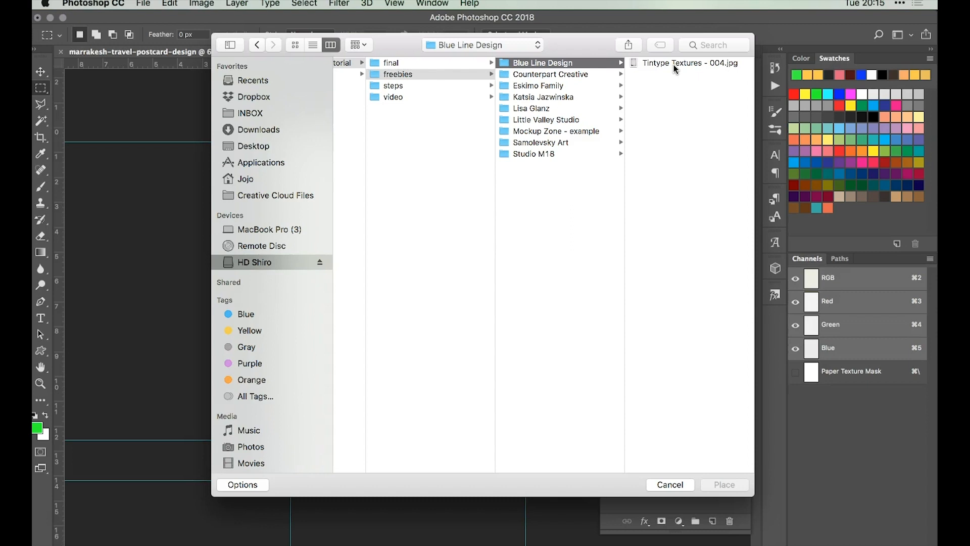
click(674, 64)
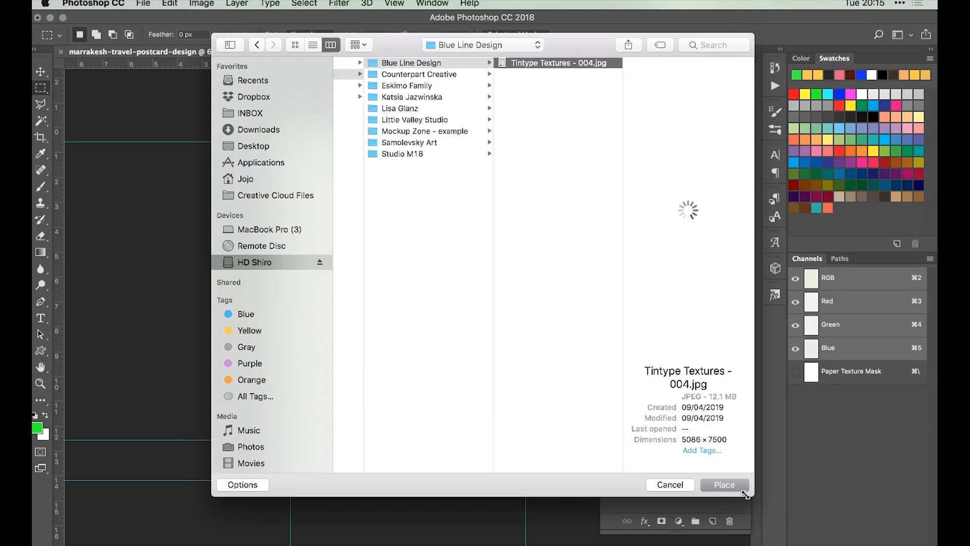
click(717, 483)
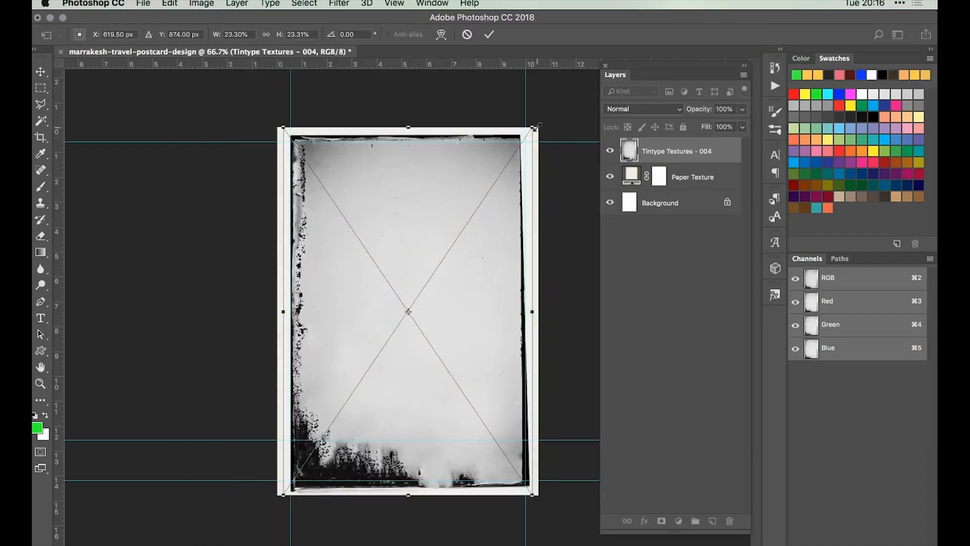
Resize the placed tintype texture to about 24.3% width and 20.23% height, so its frame fits the guides above the bottom caption strip.
drag(535, 129, 532, 130)
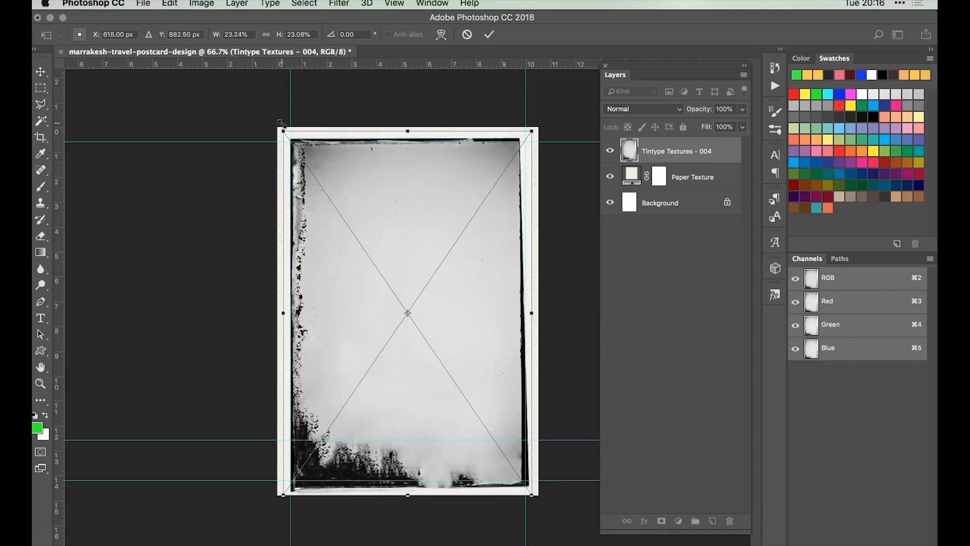
drag(281, 130, 278, 128)
drag(532, 312, 538, 312)
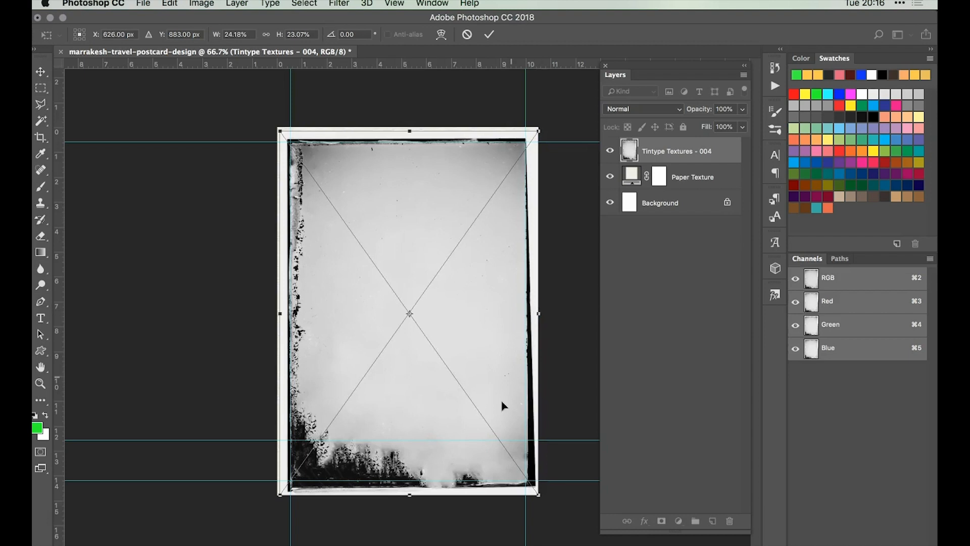
drag(410, 495, 409, 448)
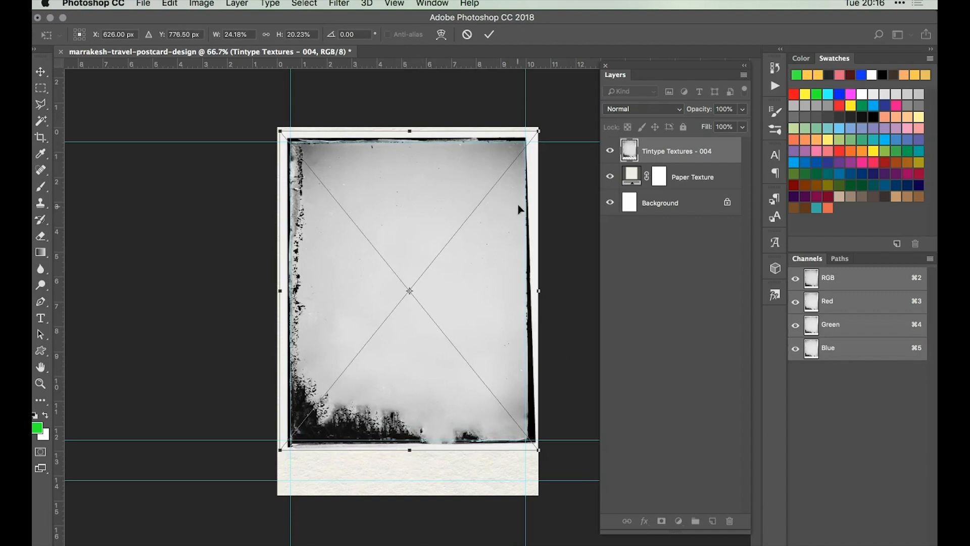
drag(535, 291, 538, 291)
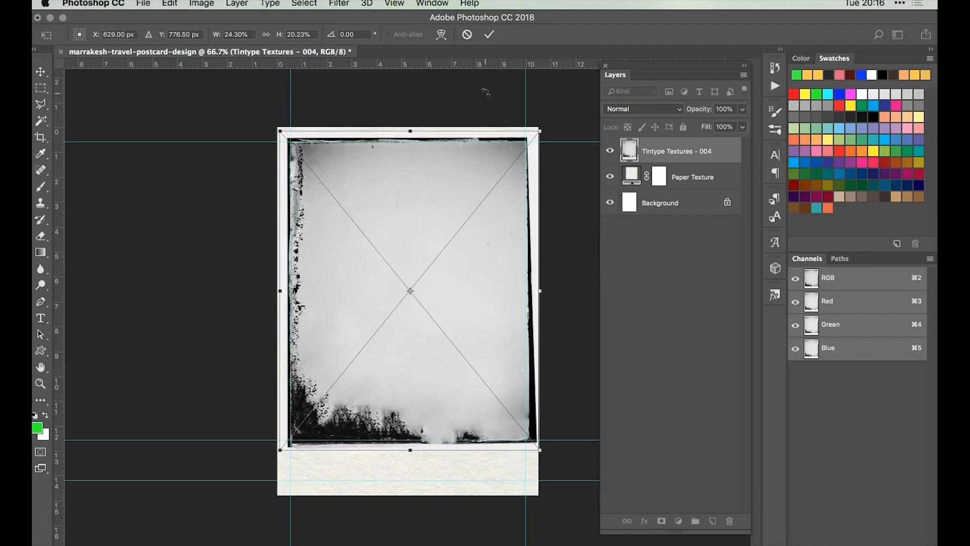
click(490, 34)
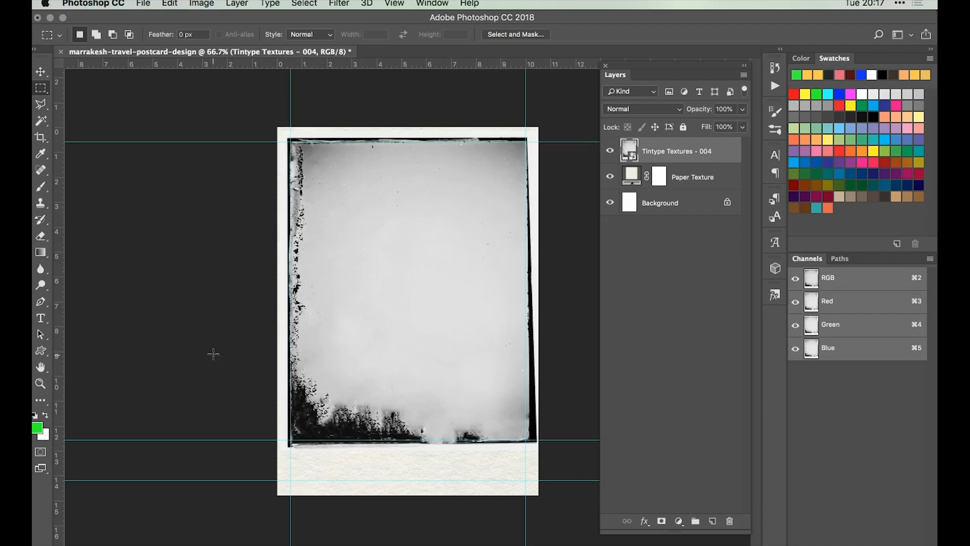
Invert the tintype texture and add a Brightness/Contrast adjustment layer clipped to it.
key(super+i)
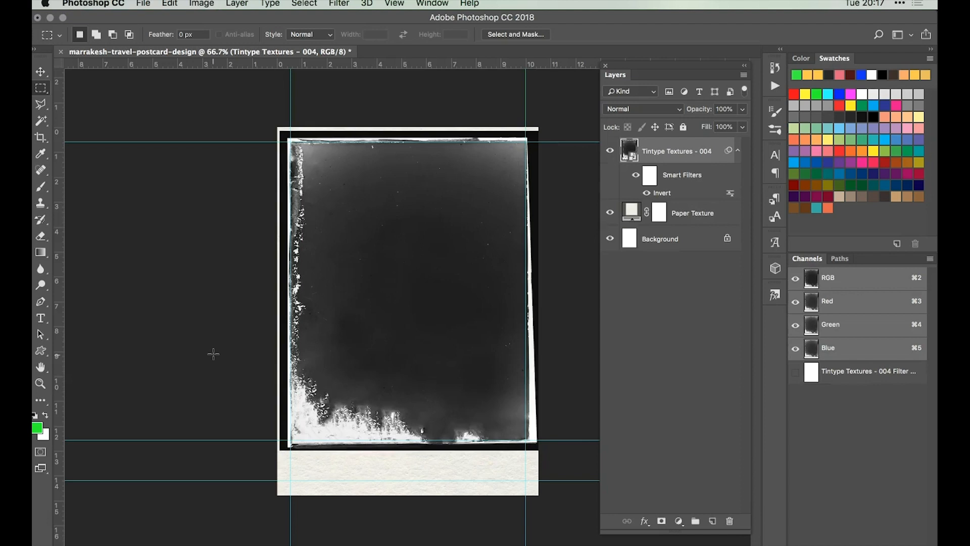
click(679, 521)
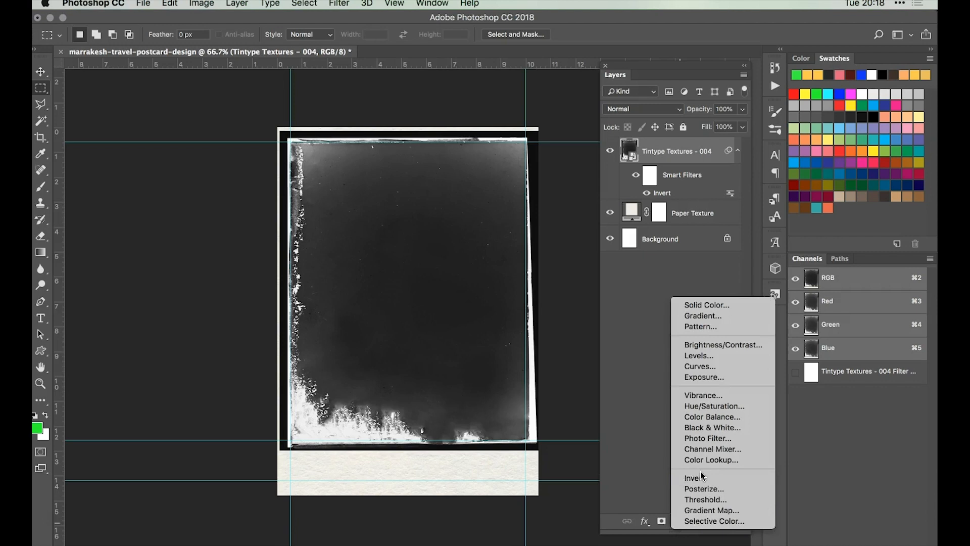
click(727, 345)
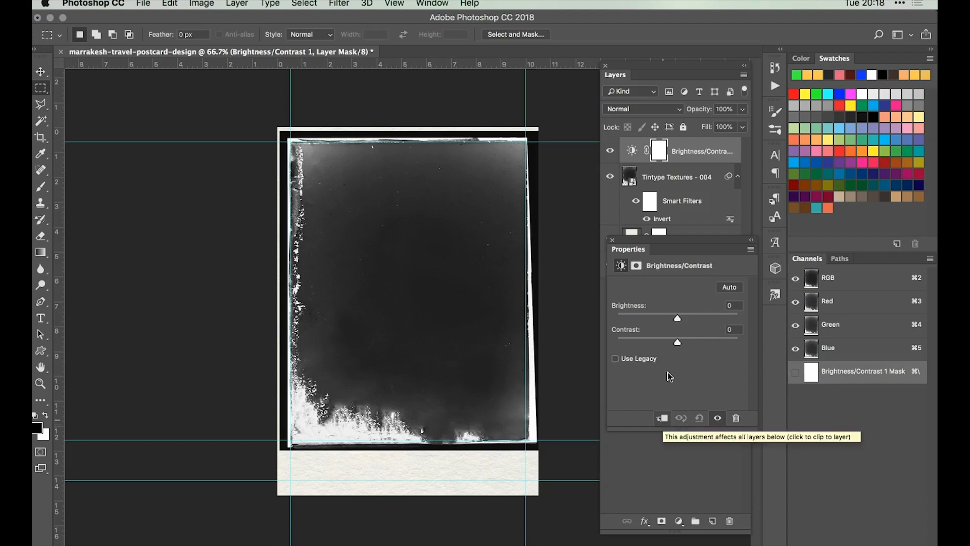
click(664, 420)
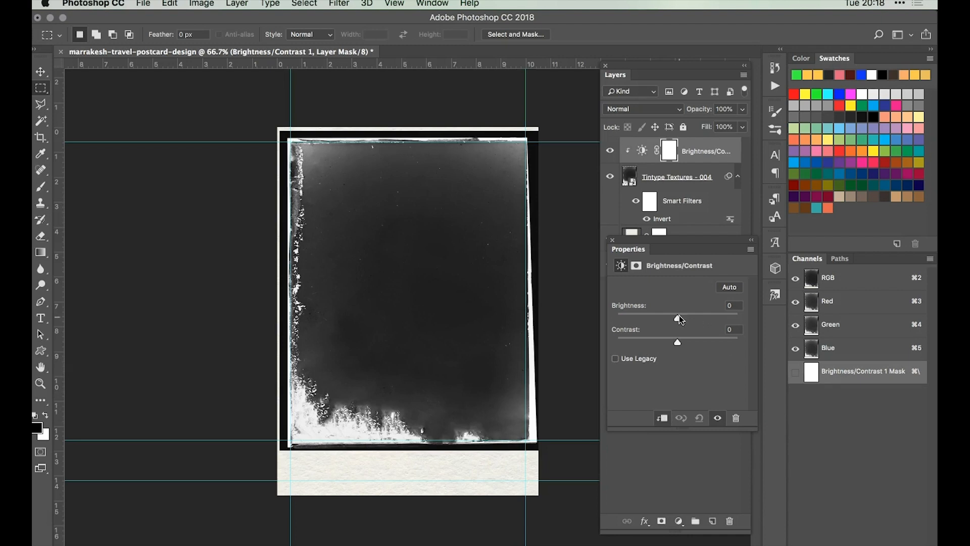
Set the clipped adjustment's brightness to 123 and contrast to 100.
drag(678, 317, 729, 318)
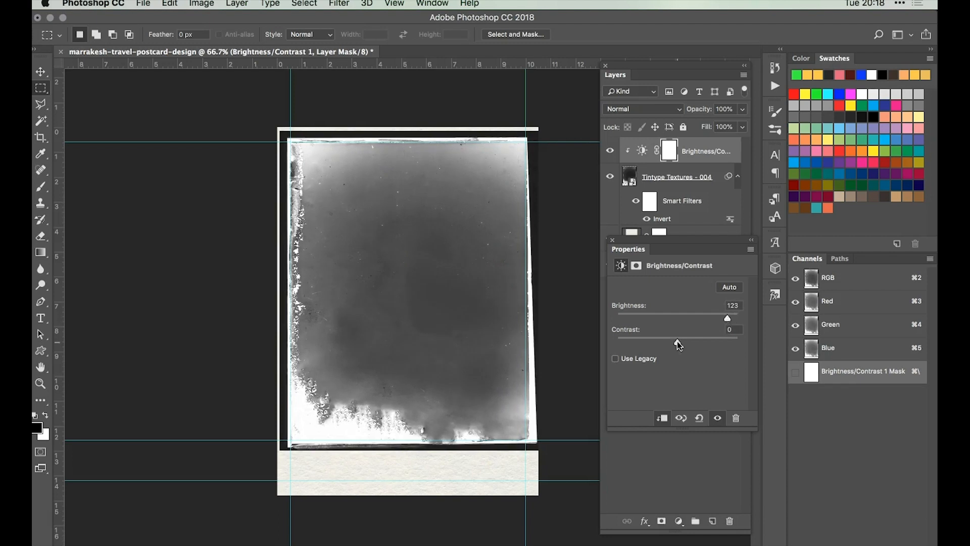
drag(677, 340, 751, 342)
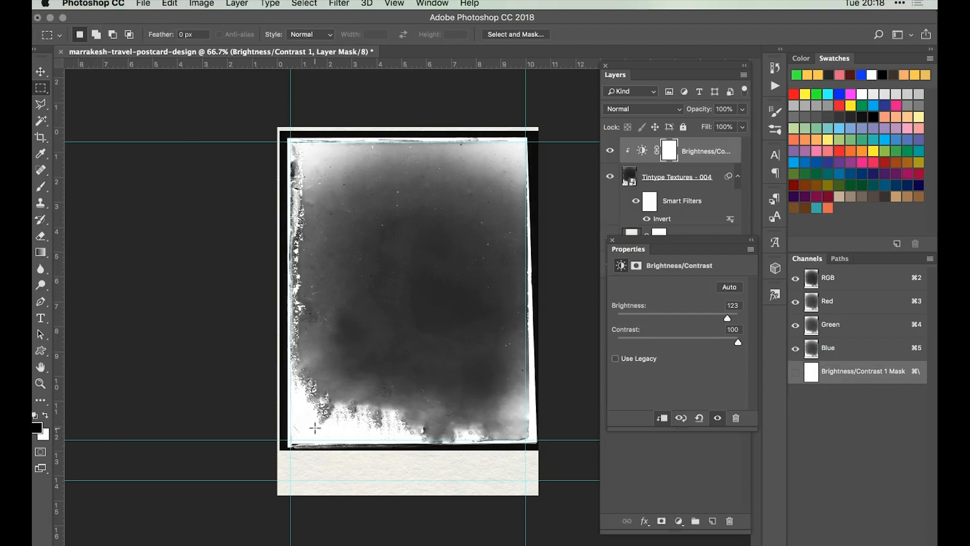
click(739, 452)
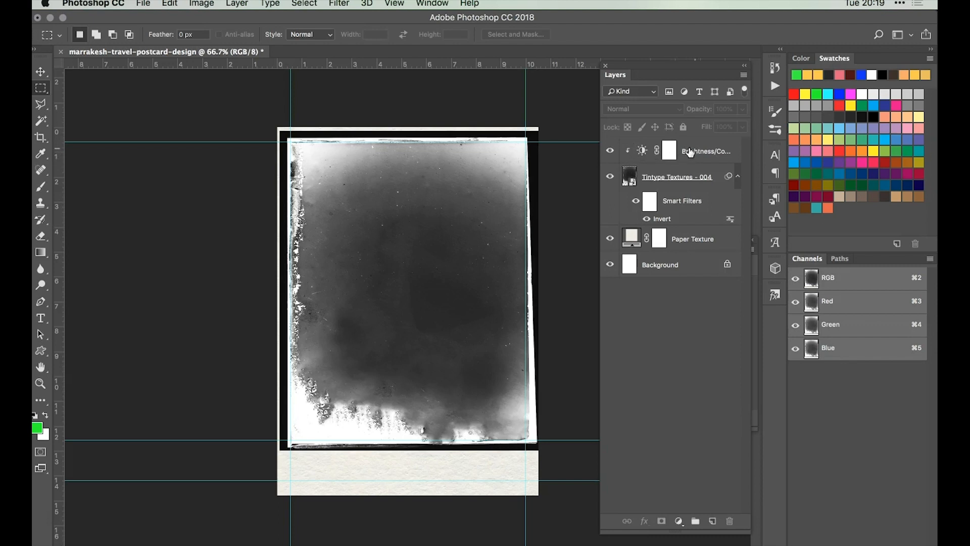
Lower the Tintype Textures - 004 layer's opacity to 25% and set its blend mode to Screen.
click(656, 180)
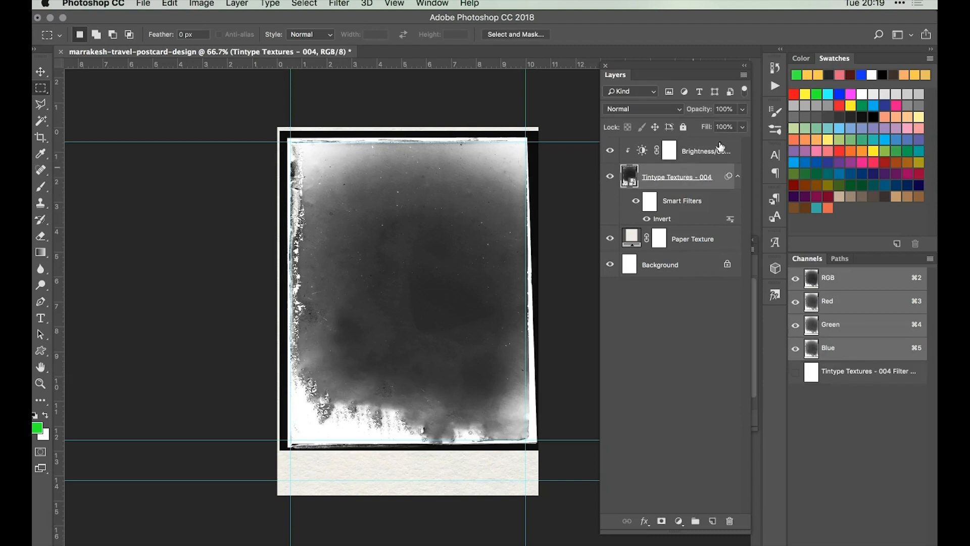
click(744, 112)
drag(745, 122, 699, 126)
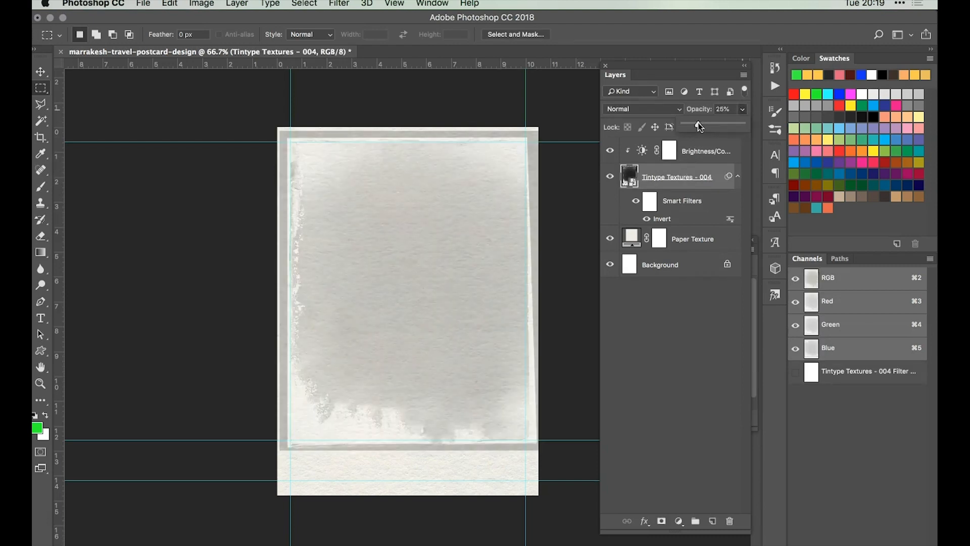
click(657, 110)
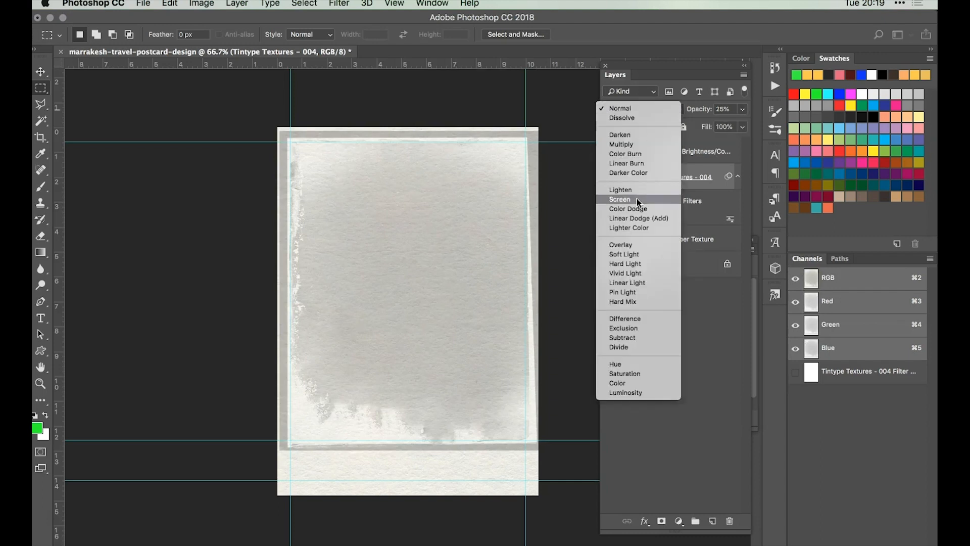
scroll(637, 198, down, 3)
key(Escape)
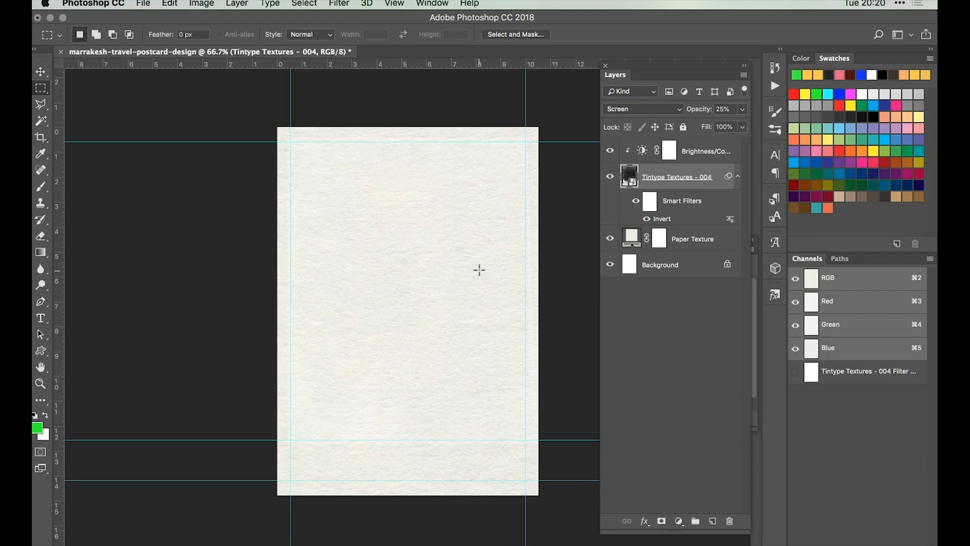
Group the Brightness/Contrast and Tintype Textures - 004 layers, and expand the group with the adjustment layer selected.
click(690, 149)
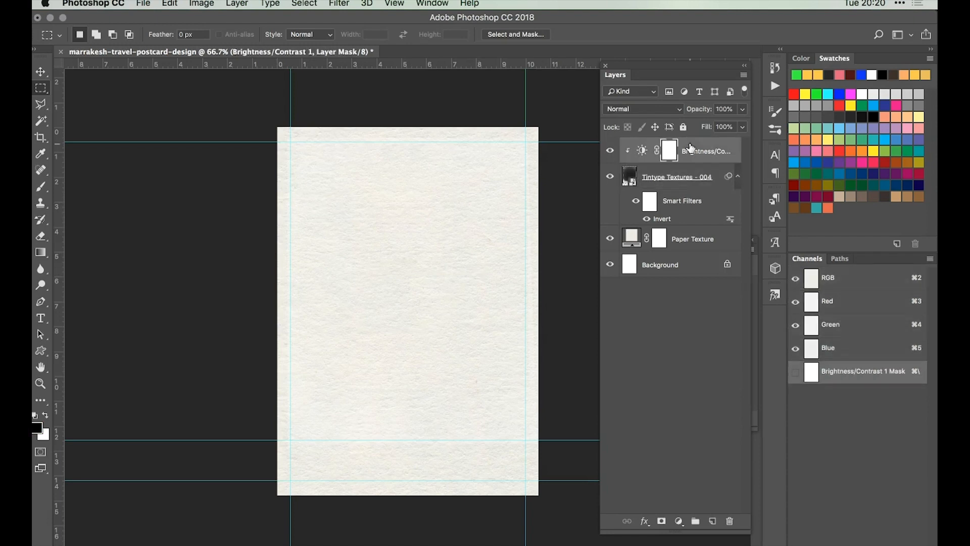
click(711, 205)
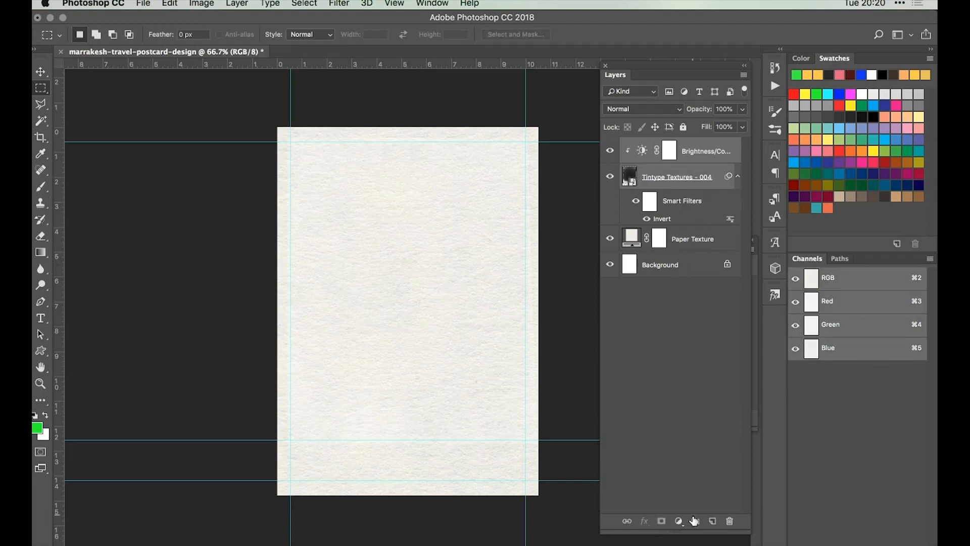
click(694, 521)
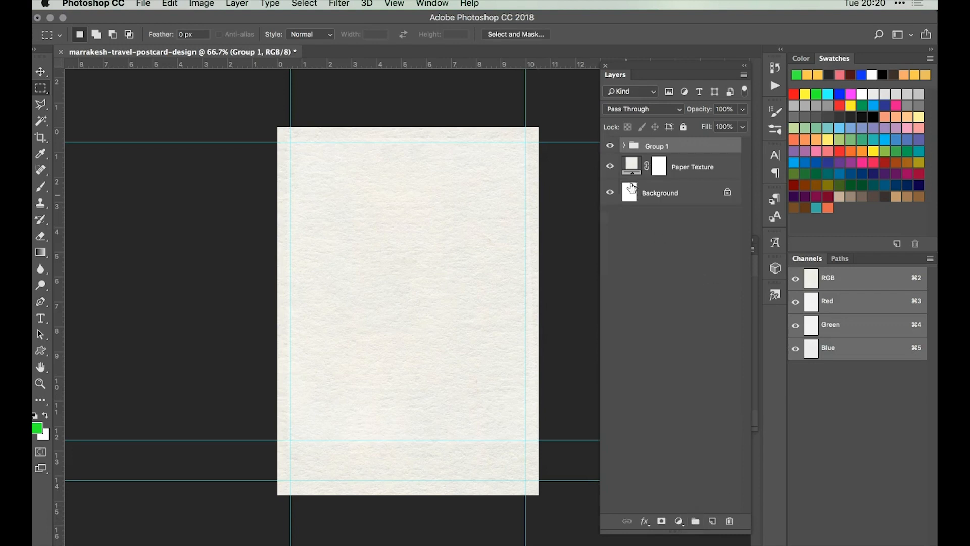
click(625, 146)
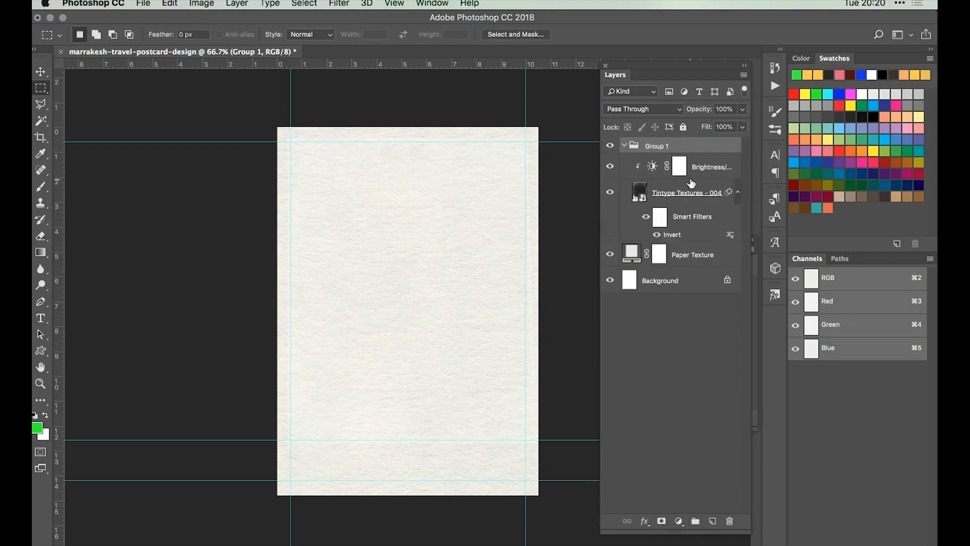
click(709, 168)
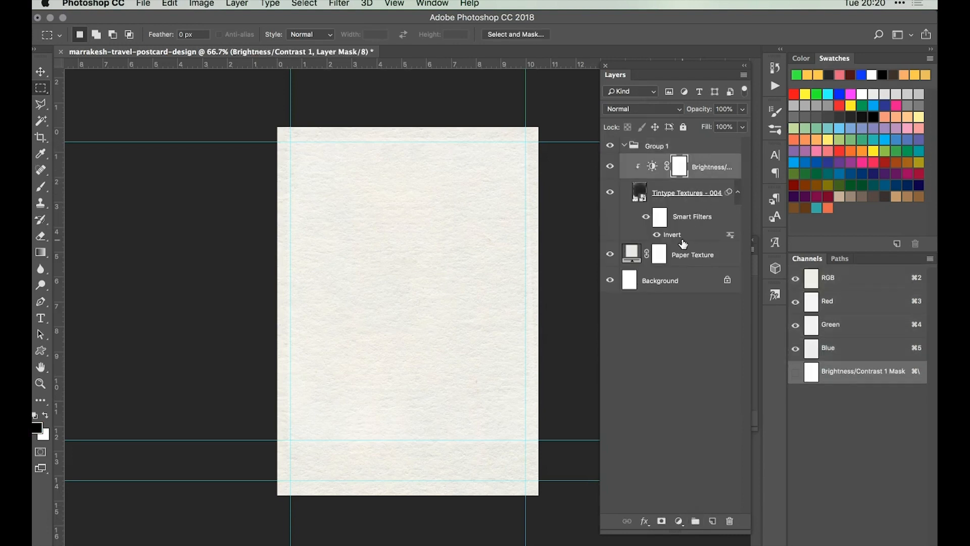
Rename the collapsed texture group SCREEN TEXTURE and move it below the Paper Texture layer.
click(687, 218)
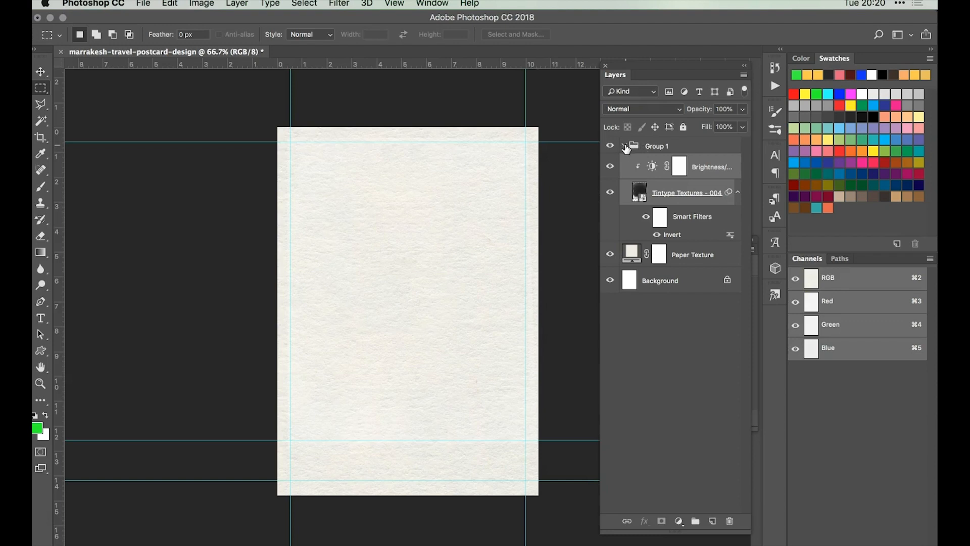
click(624, 145)
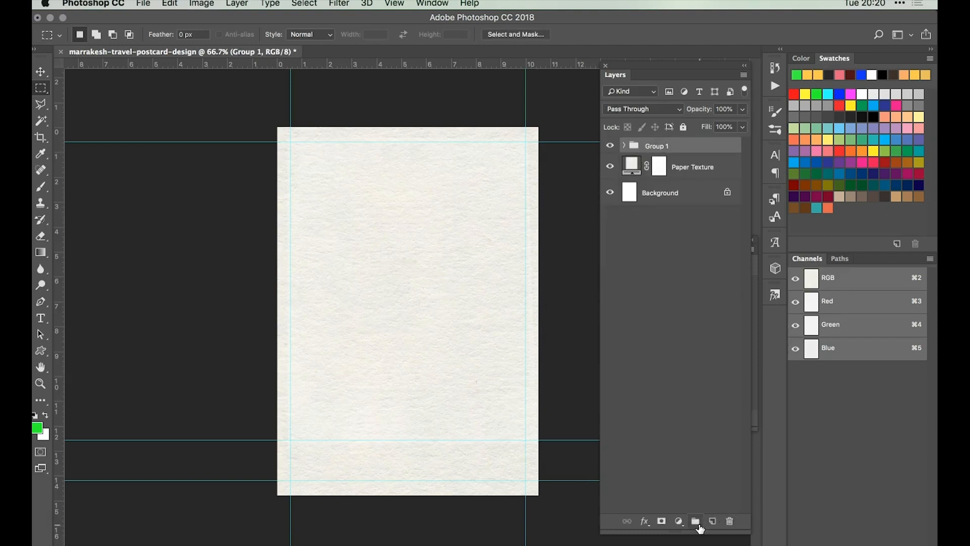
double_click(668, 146)
text(SCREEN TEXTURE)
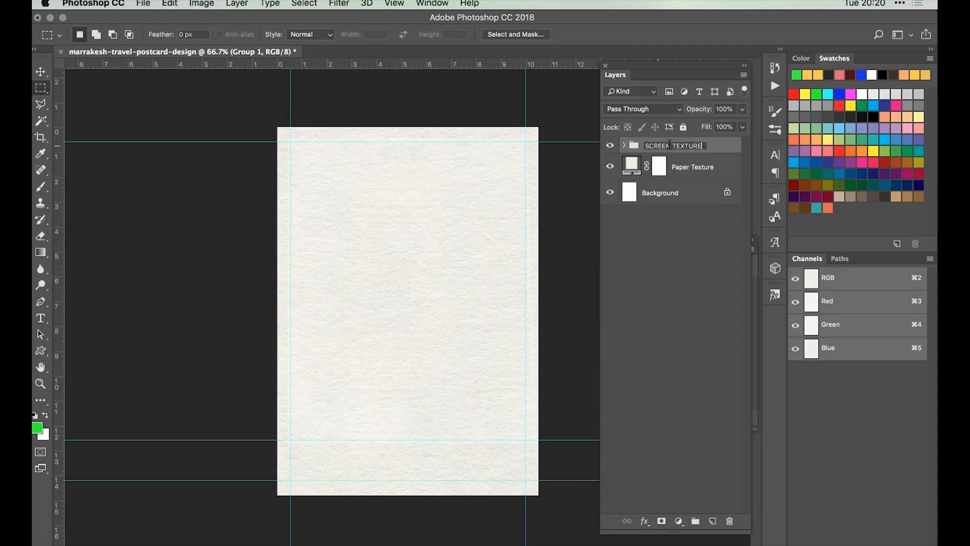
key(Return)
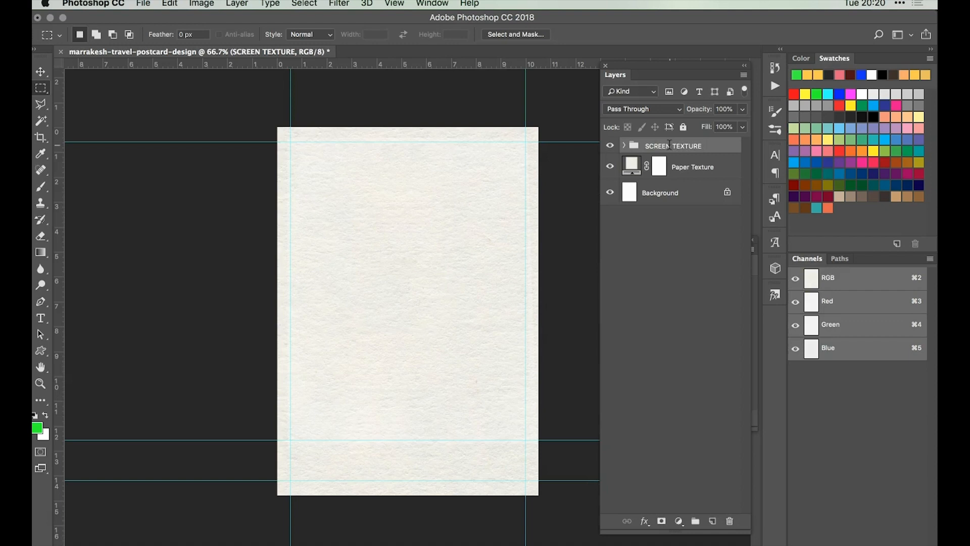
drag(712, 148, 698, 177)
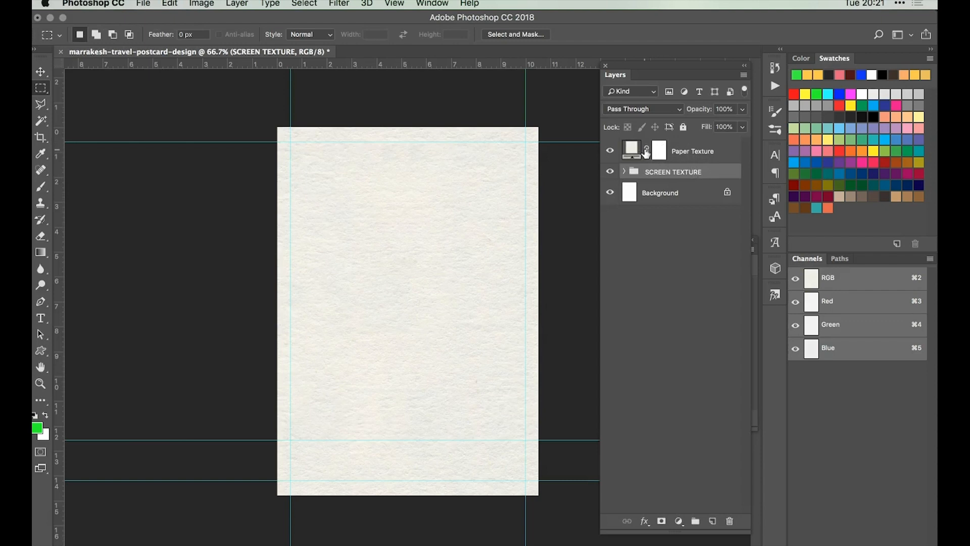
click(668, 238)
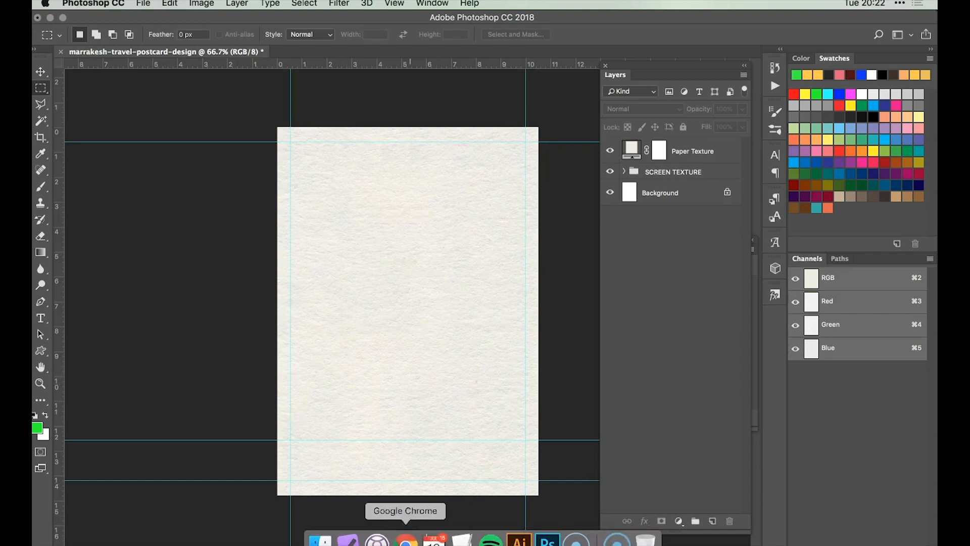
Switch to Google Chrome, select the Montserrat family on Google Fonts and view its download options.
click(404, 535)
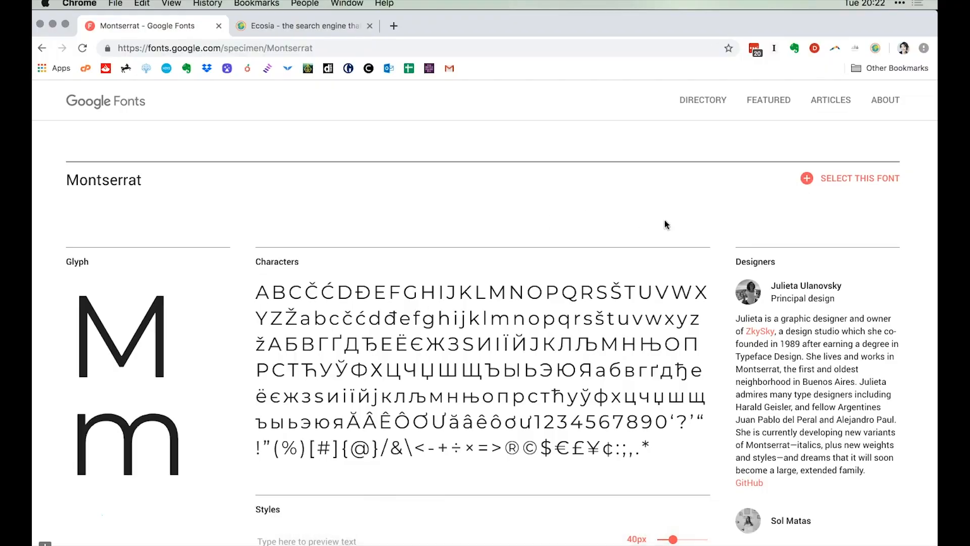
click(807, 180)
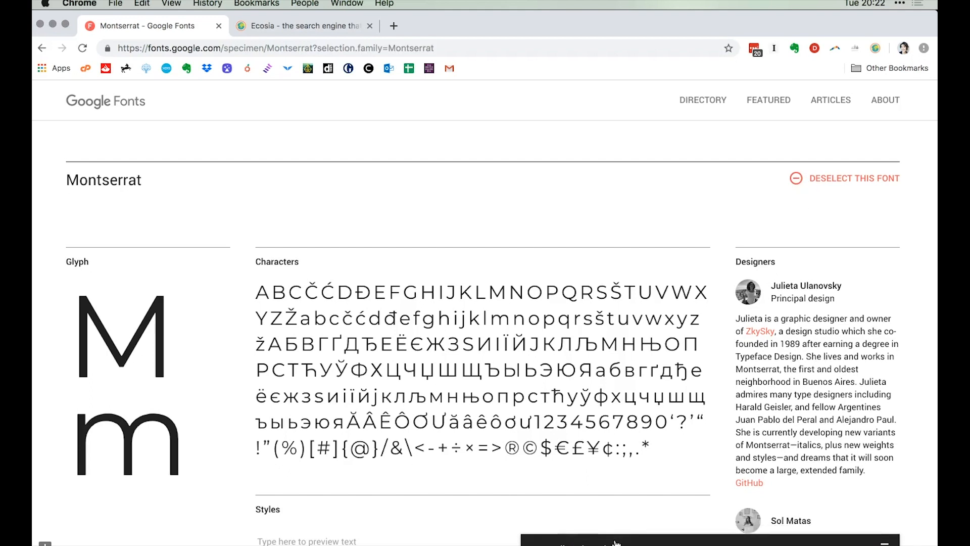
click(615, 541)
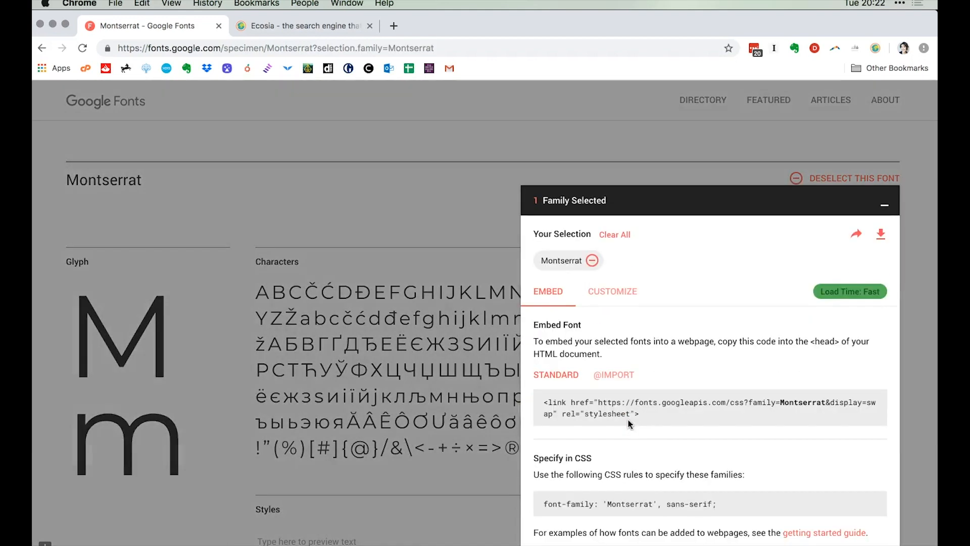
click(882, 236)
click(882, 236)
click(881, 234)
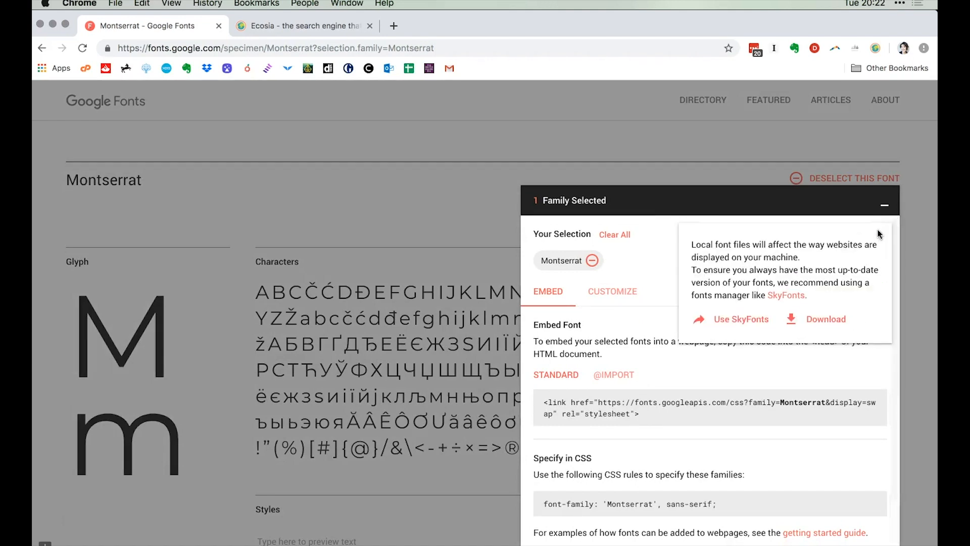
click(733, 146)
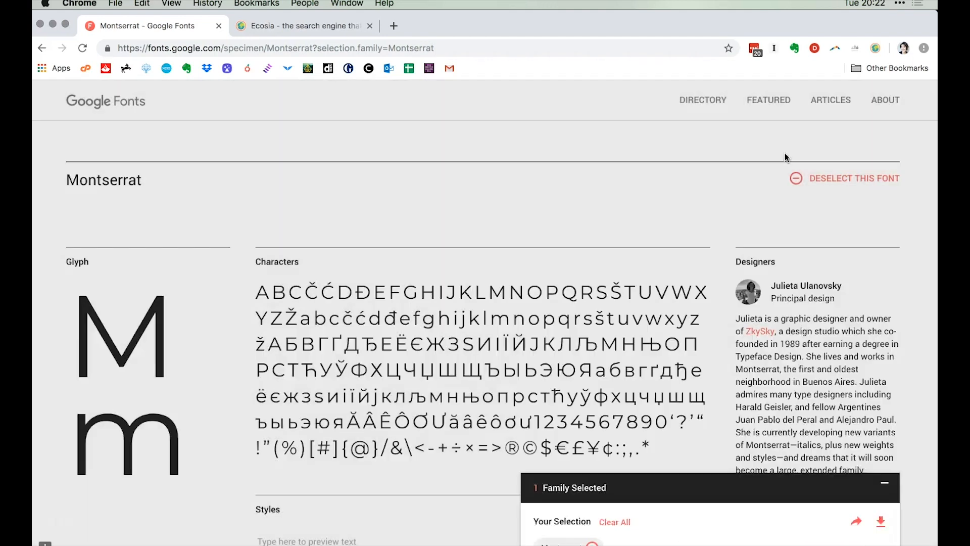
Return to Photoshop and start a centred point text directly above the Background layer, between the two lower horizontal guides.
key(super+Tab)
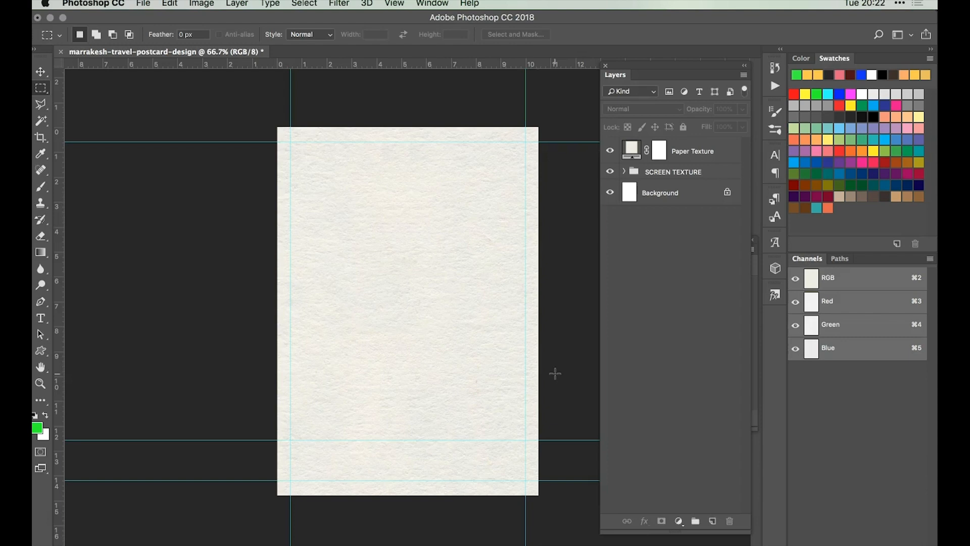
click(656, 172)
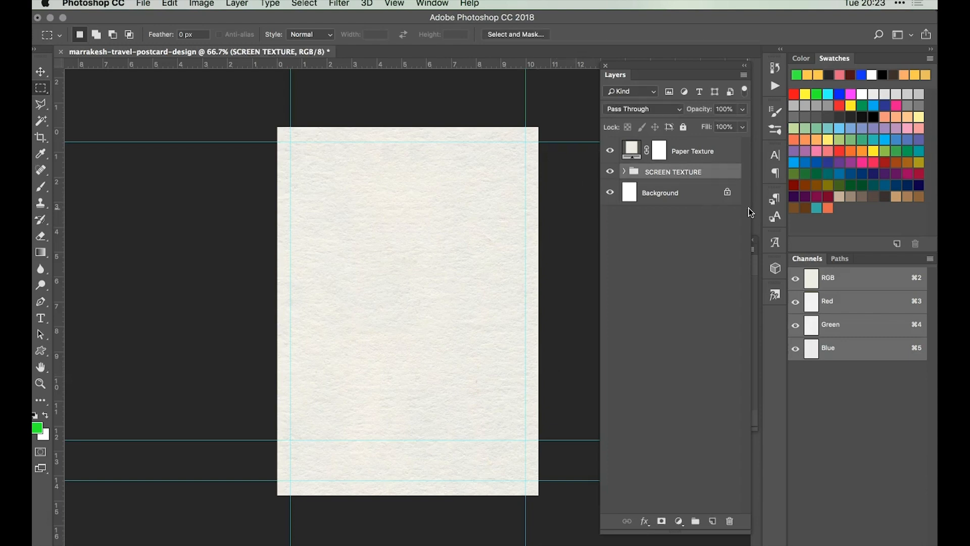
click(694, 197)
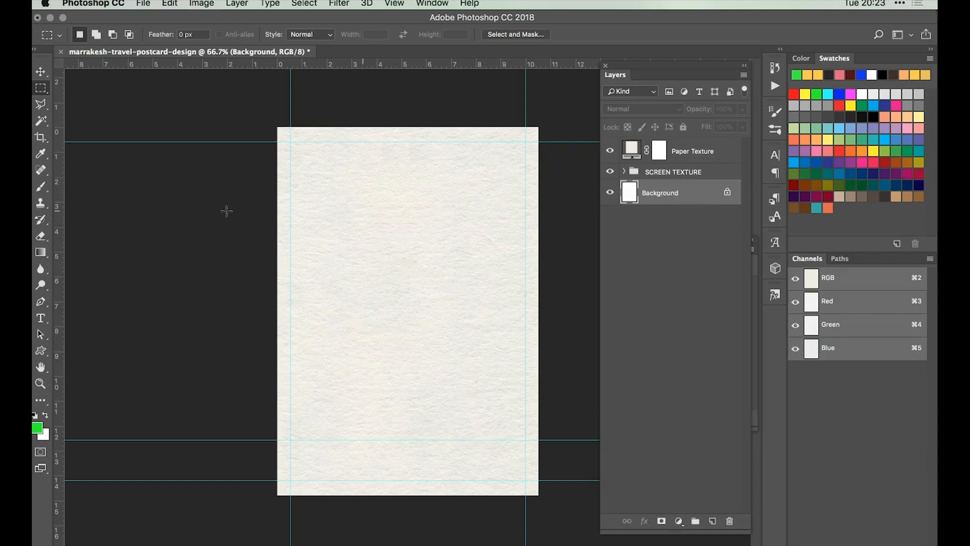
click(45, 323)
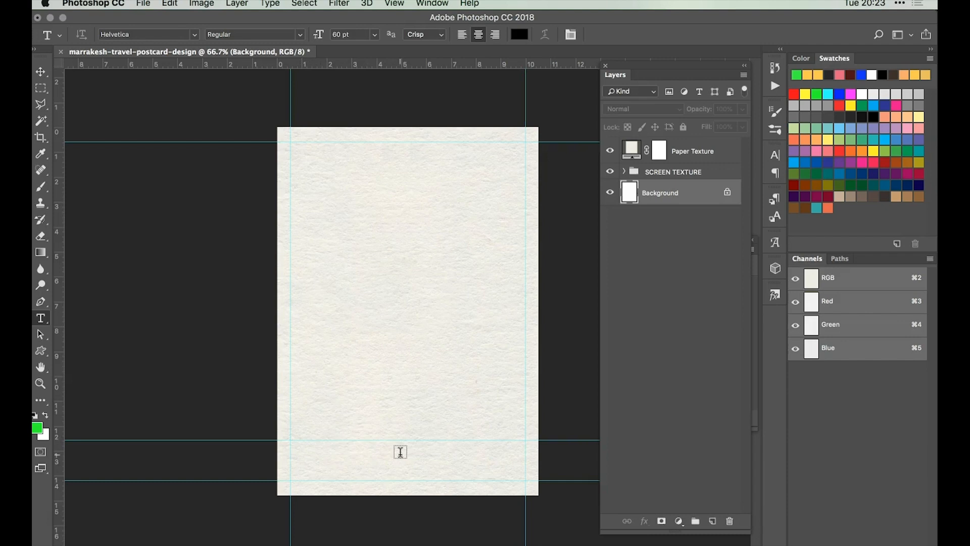
click(400, 451)
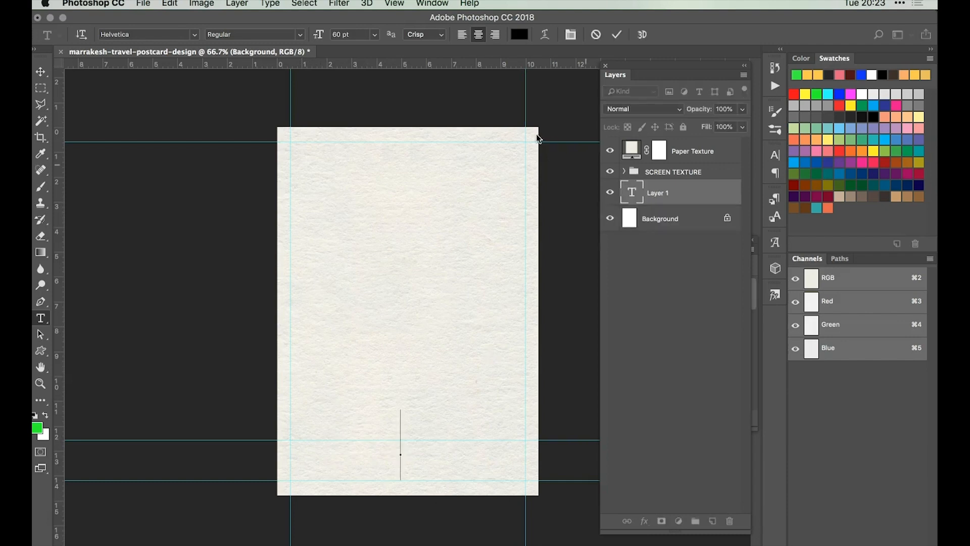
Set the new text's font to Montserrat Bold at 32 pt.
click(194, 35)
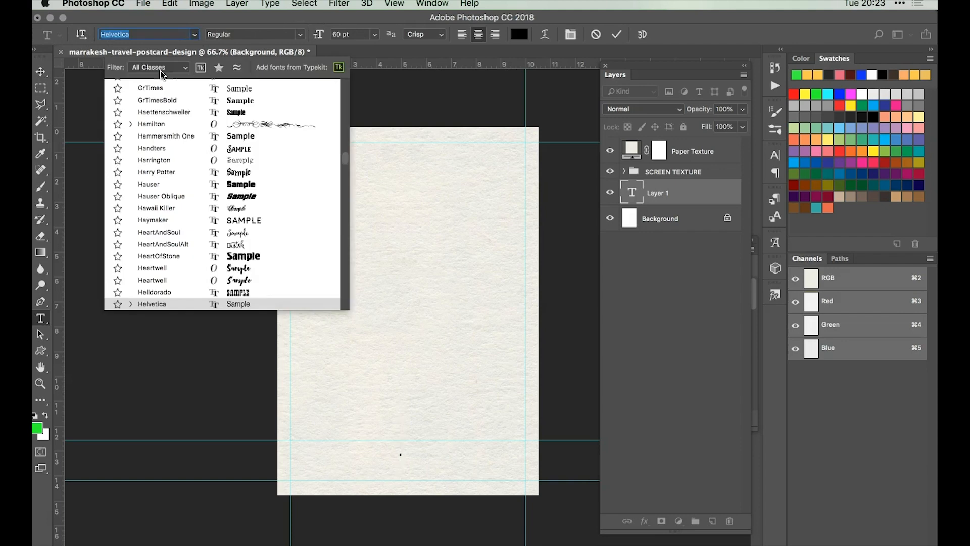
scroll(278, 139, up, 10)
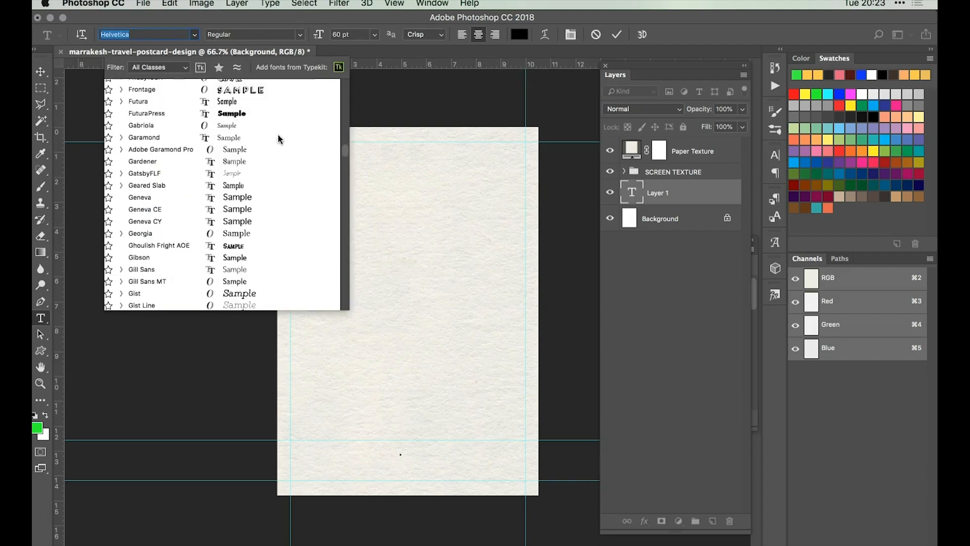
scroll(278, 139, up, 15)
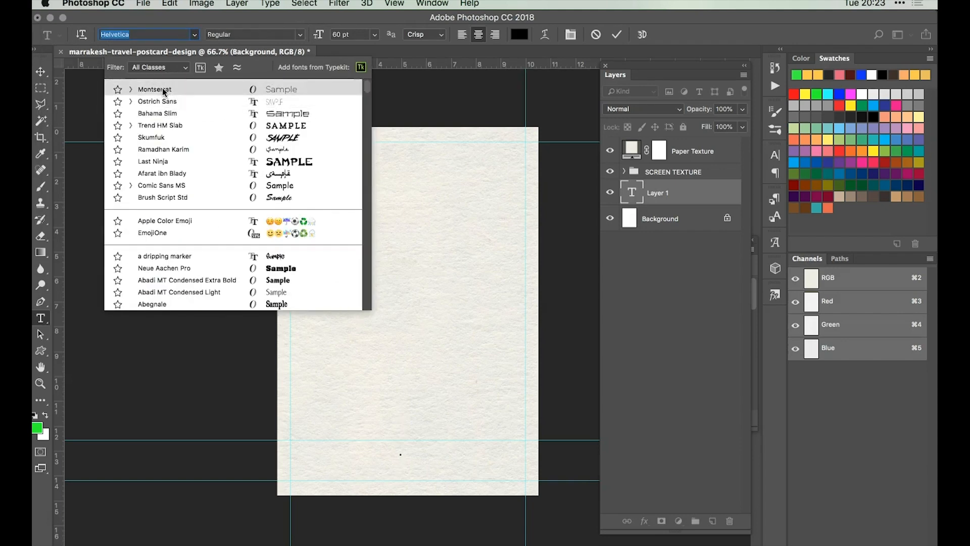
click(163, 91)
click(296, 35)
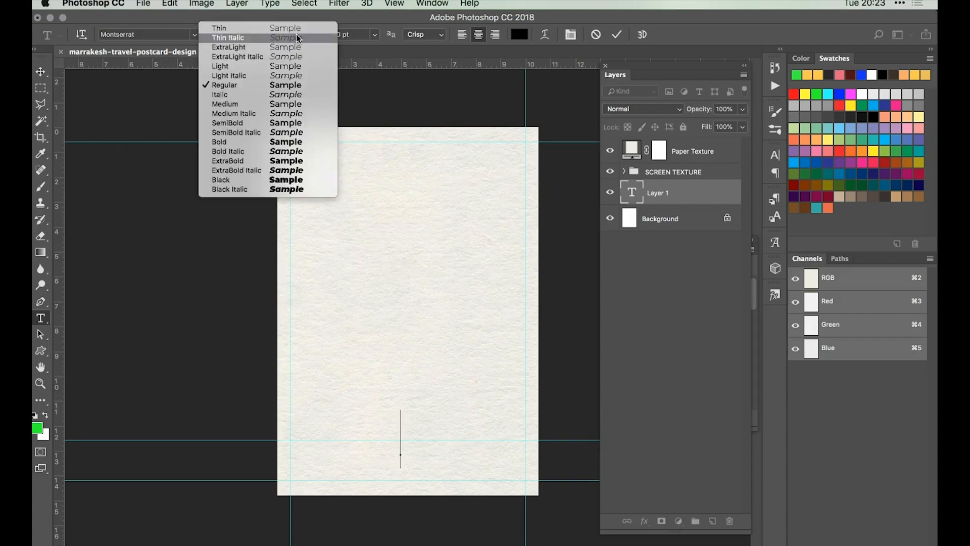
click(247, 143)
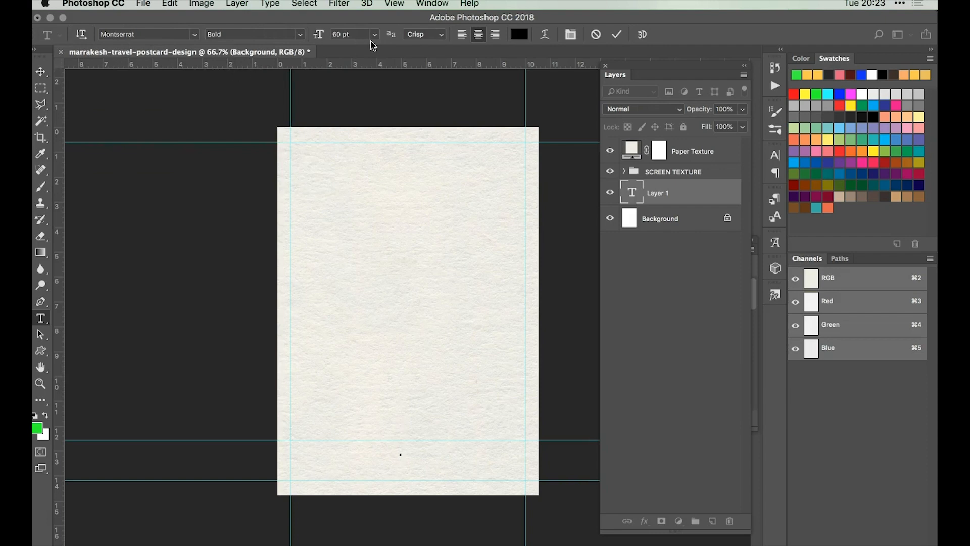
click(330, 34)
text(32)
Set the text color to hex 4d1414.
click(522, 36)
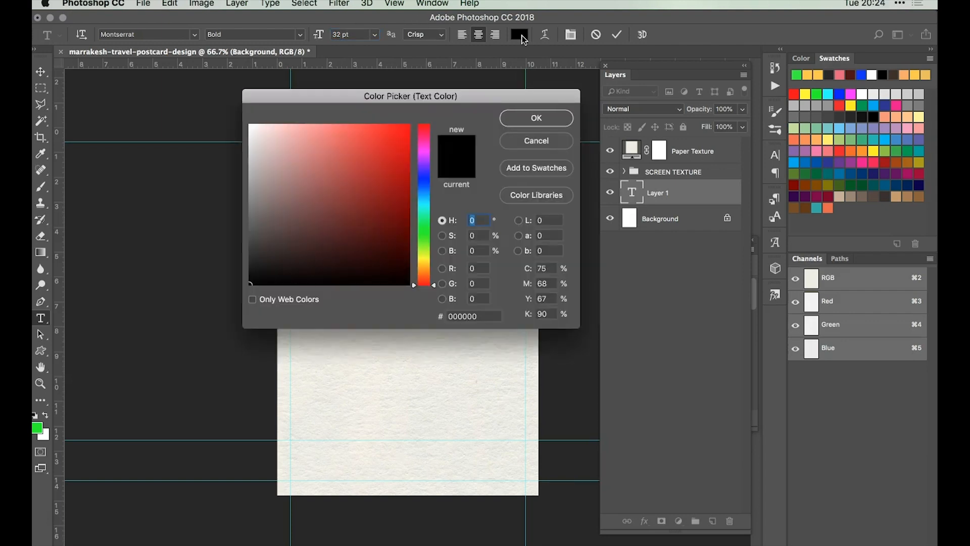
click(484, 317)
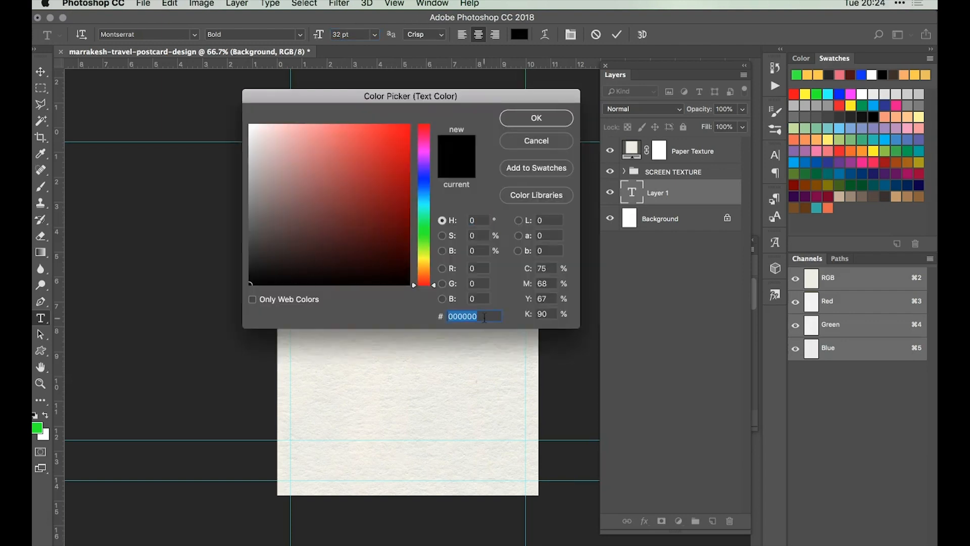
text(4d)
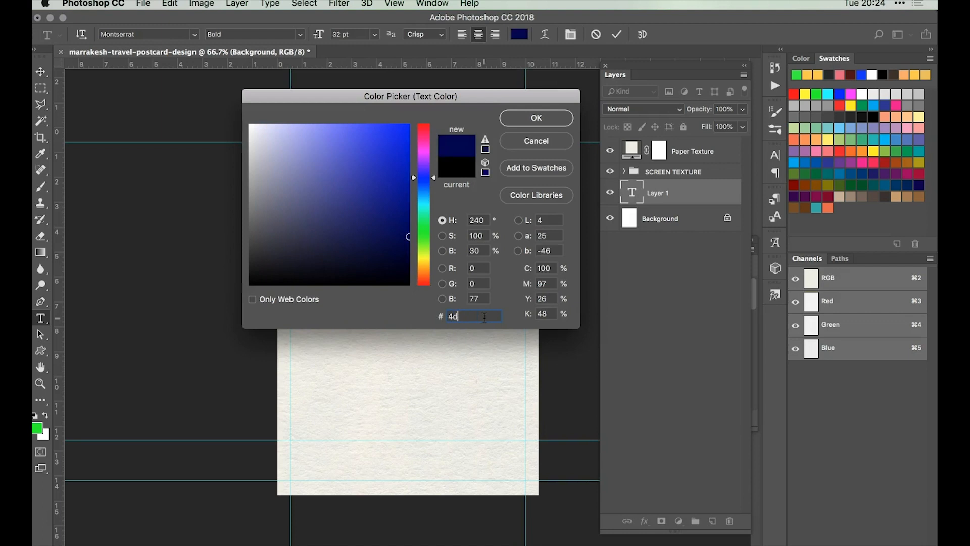
text(14)
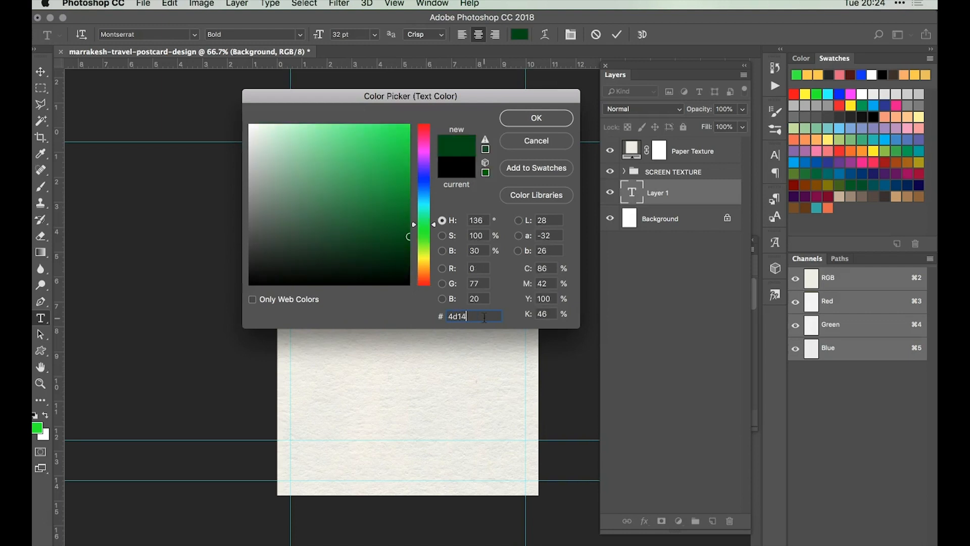
text(14)
click(540, 120)
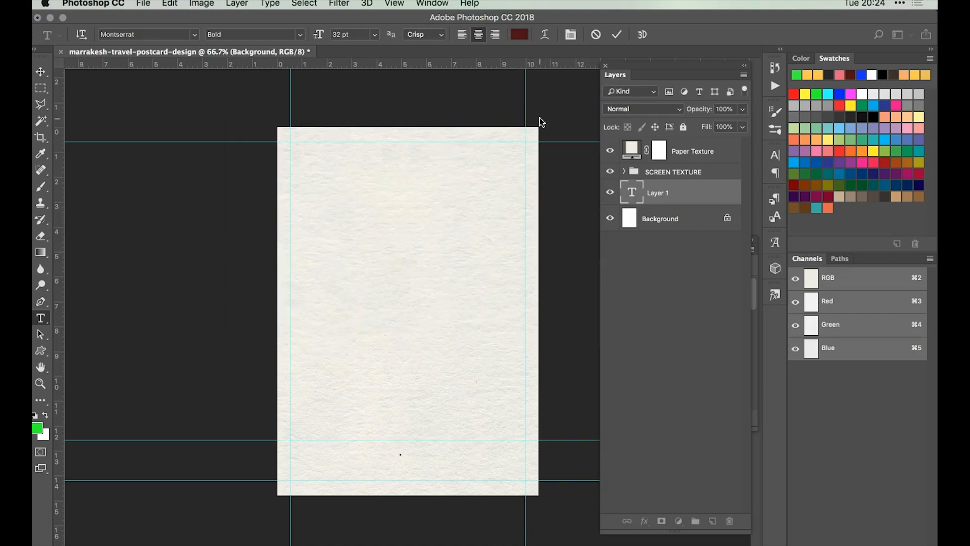
Enter the title MARRAKESH and move it slightly down so it sits between the two lower guides.
click(401, 454)
text(MARRAKESH)
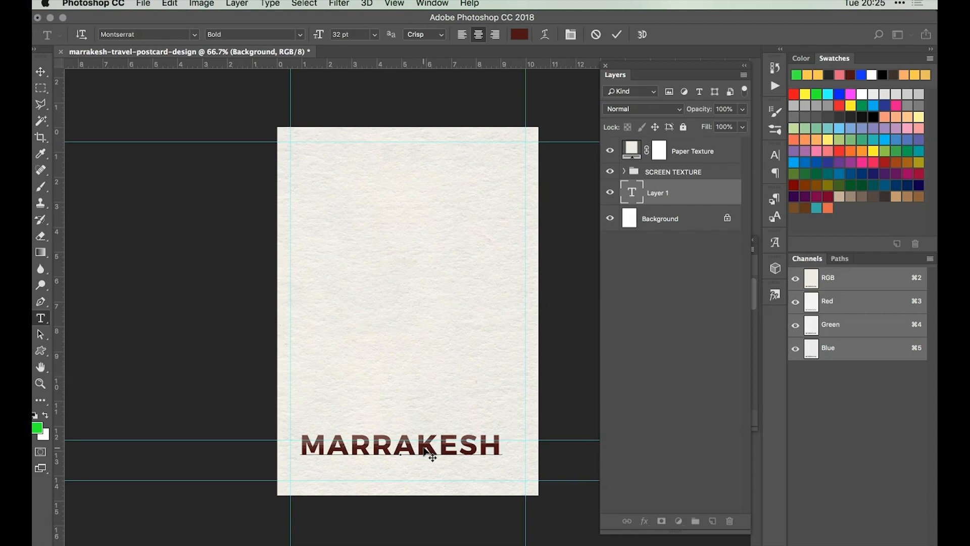
click(617, 35)
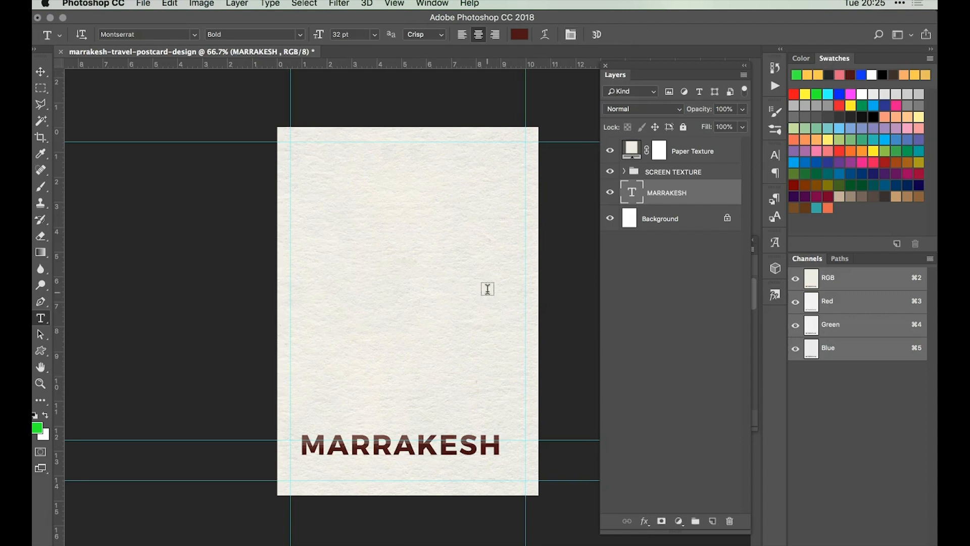
click(41, 71)
drag(399, 447, 399, 459)
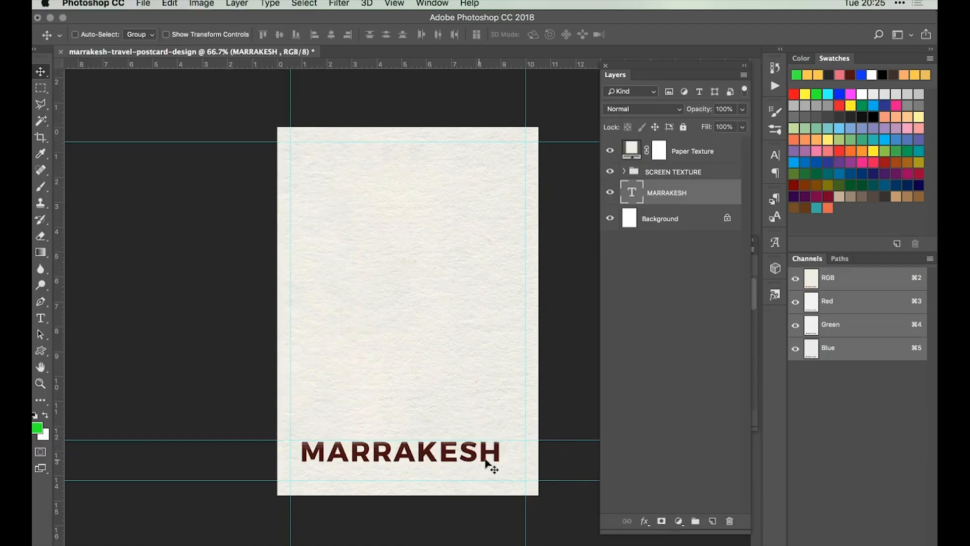
Set the tracking of the whole MARRAKESH title to 150.
click(41, 318)
double_click(339, 449)
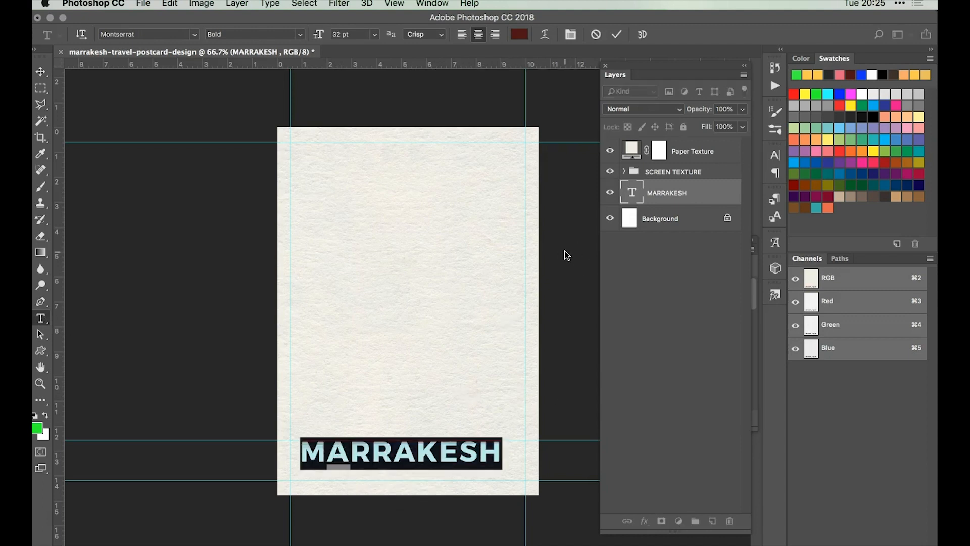
click(776, 155)
click(731, 196)
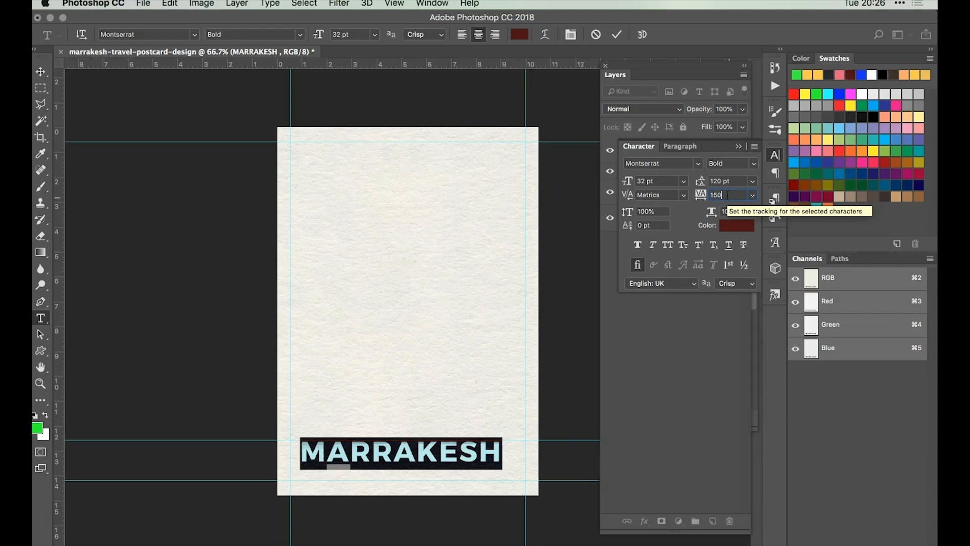
key(Return)
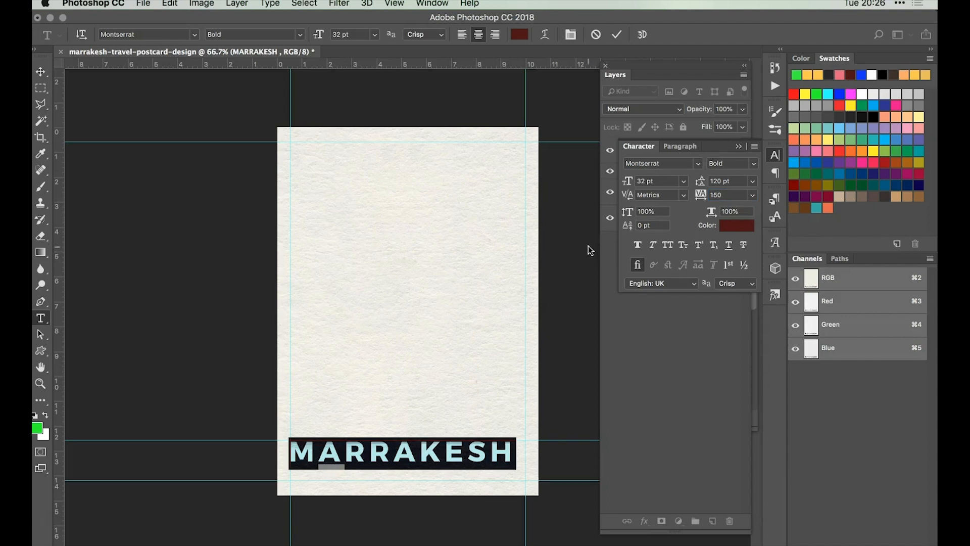
Shift the widened MARRAKESH title slightly right and down to center it between the margin guides.
click(576, 404)
click(41, 72)
drag(492, 454, 501, 457)
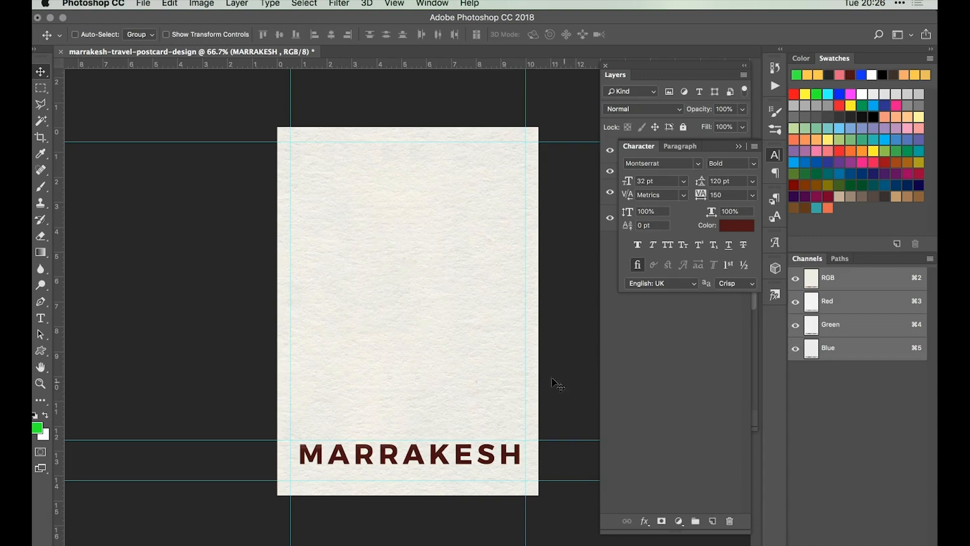
Start a new text line just below the MARRAKESH title in Montserrat Light at 11 pt.
key(t)
click(408, 476)
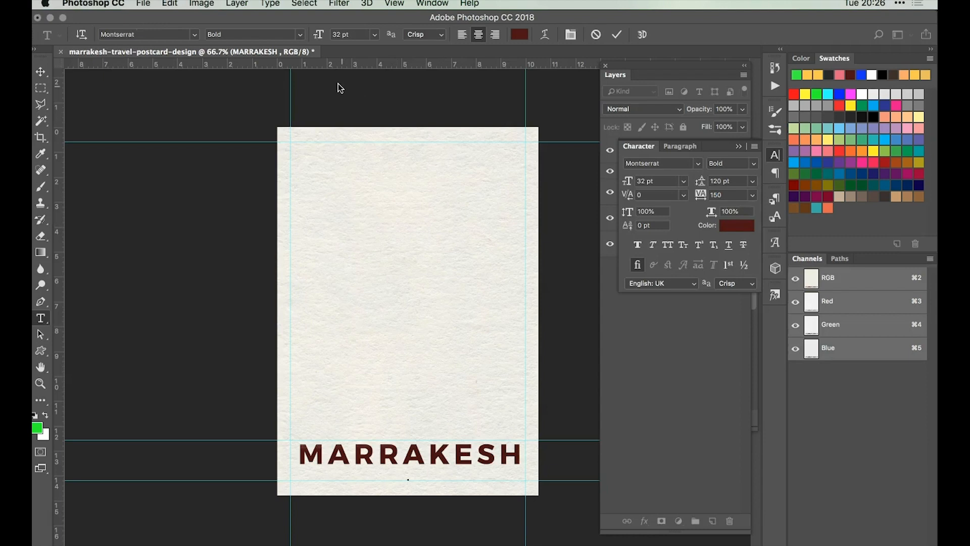
click(300, 35)
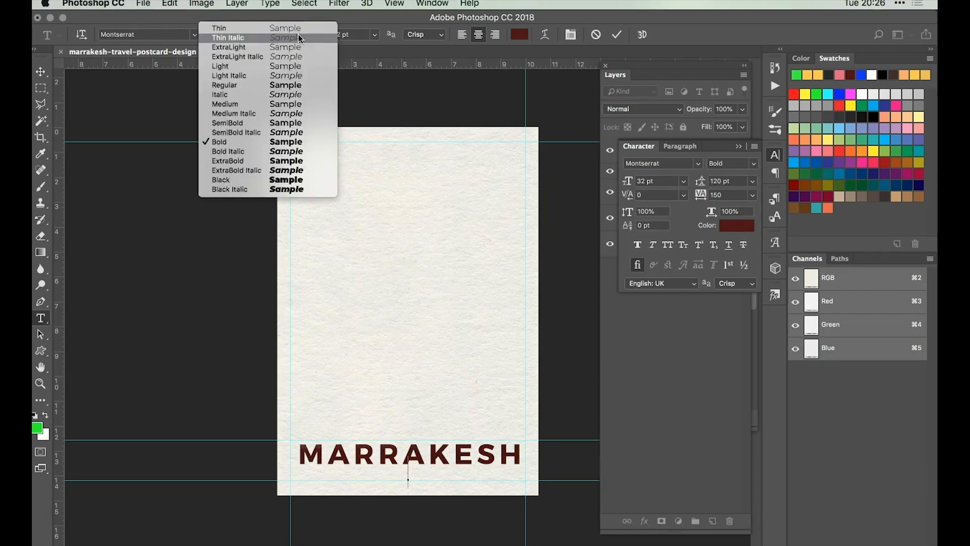
click(258, 66)
click(375, 34)
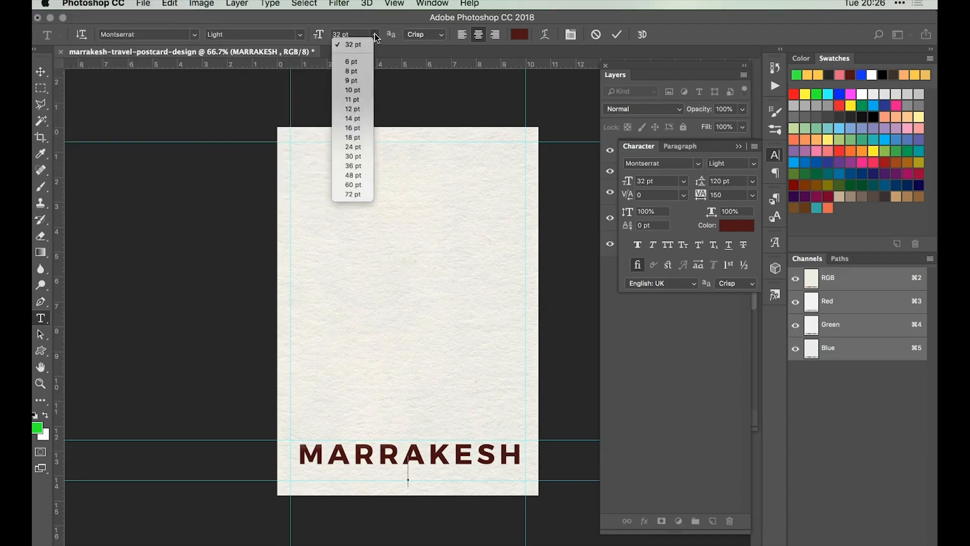
click(359, 100)
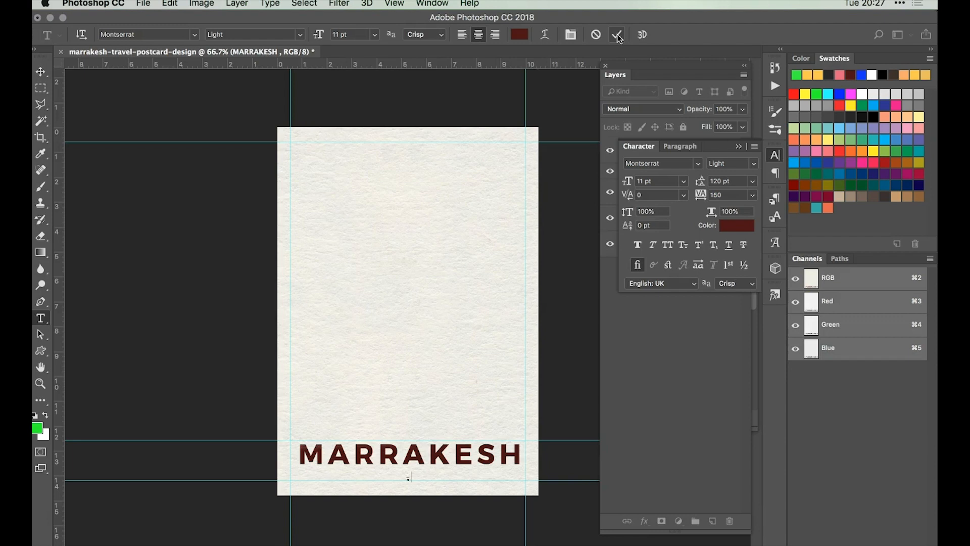
Enter the subtitle "-Greetings from the capital of Morocco-" and commit it.
text(-Greetings from the)
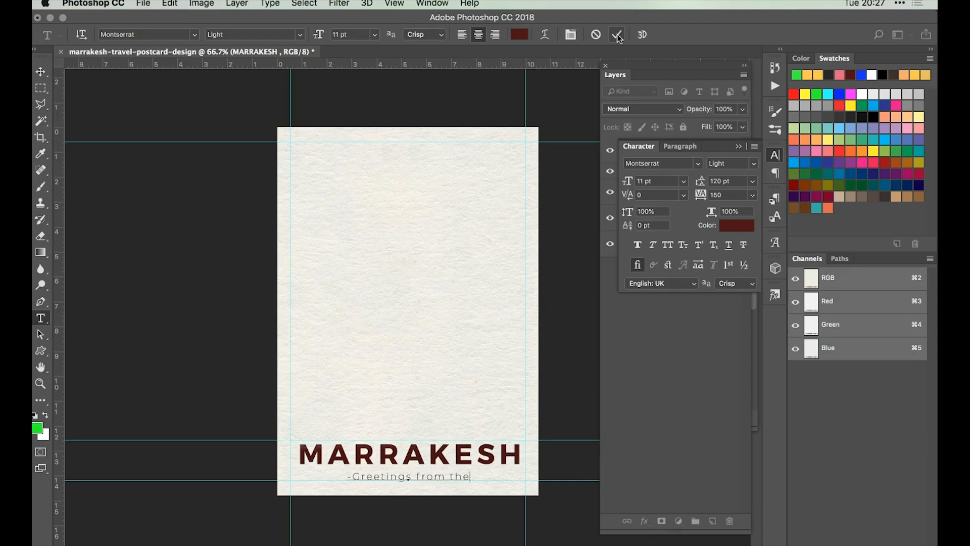
text( capital o)
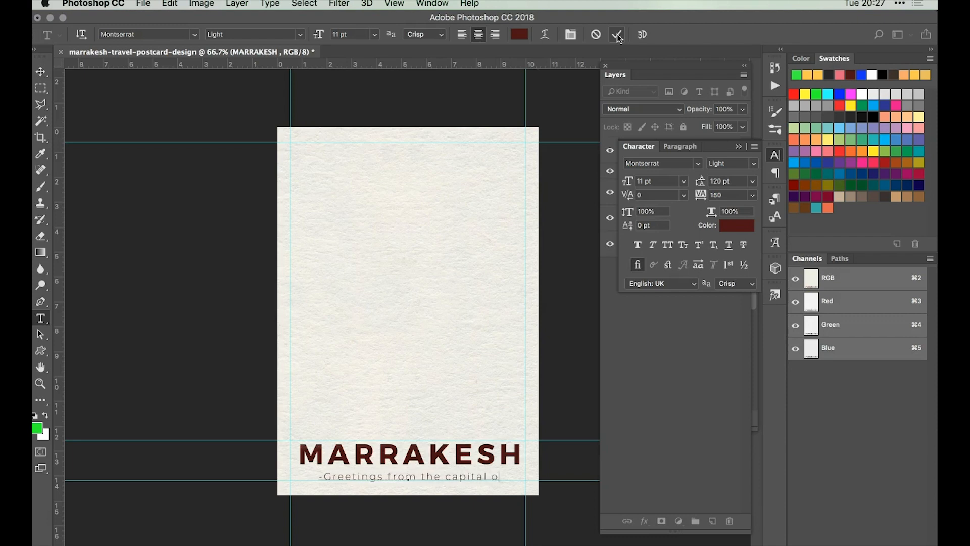
text(f Moro)
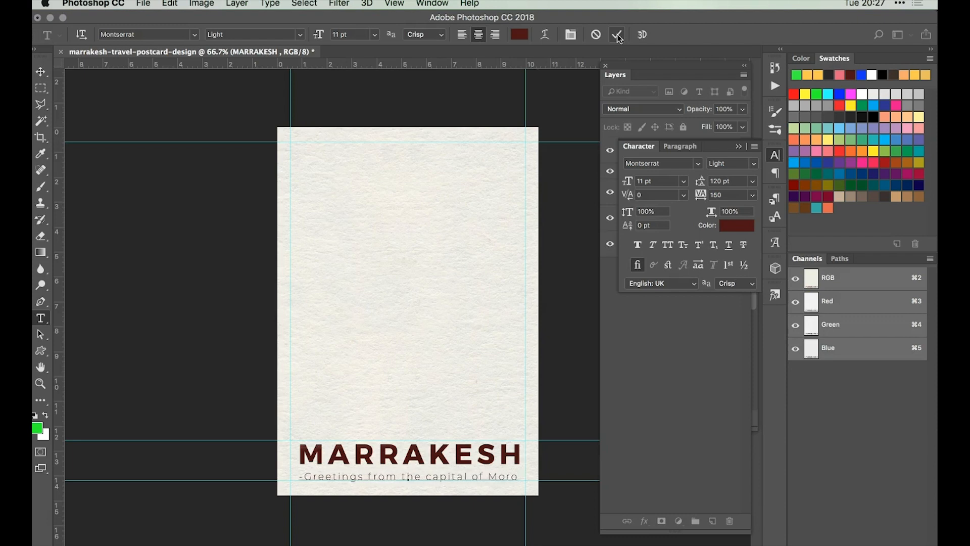
text(cco-)
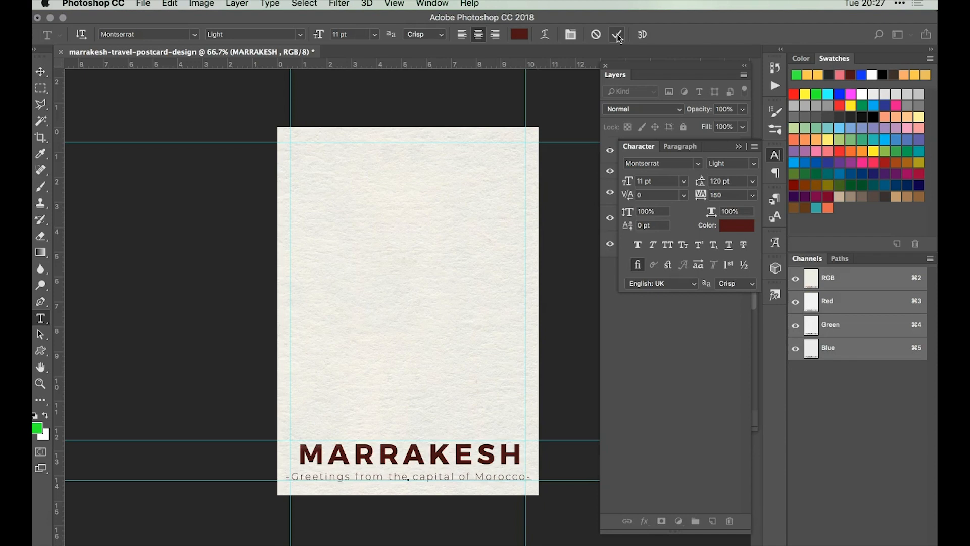
click(617, 35)
Set the tracking of the whole greeting subtitle to 50.
triple_click(445, 476)
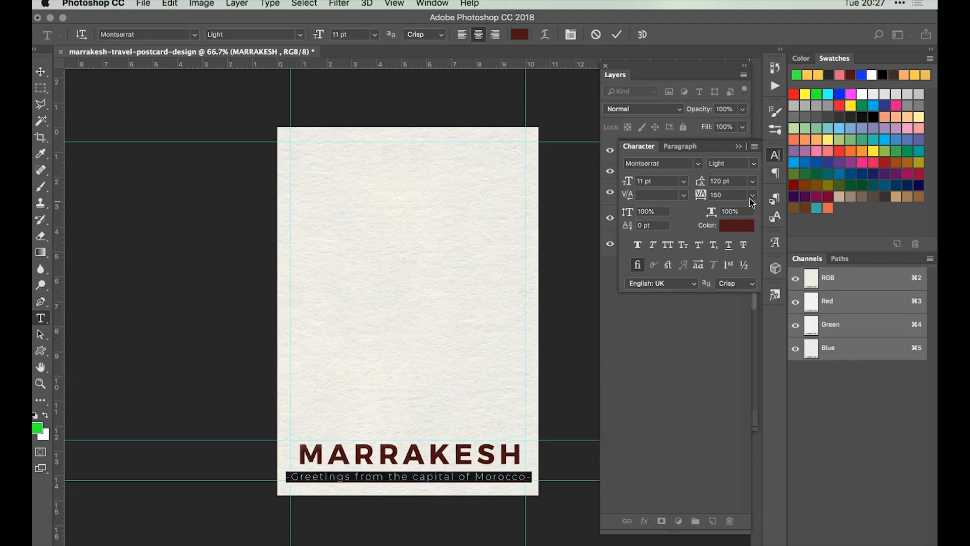
click(753, 195)
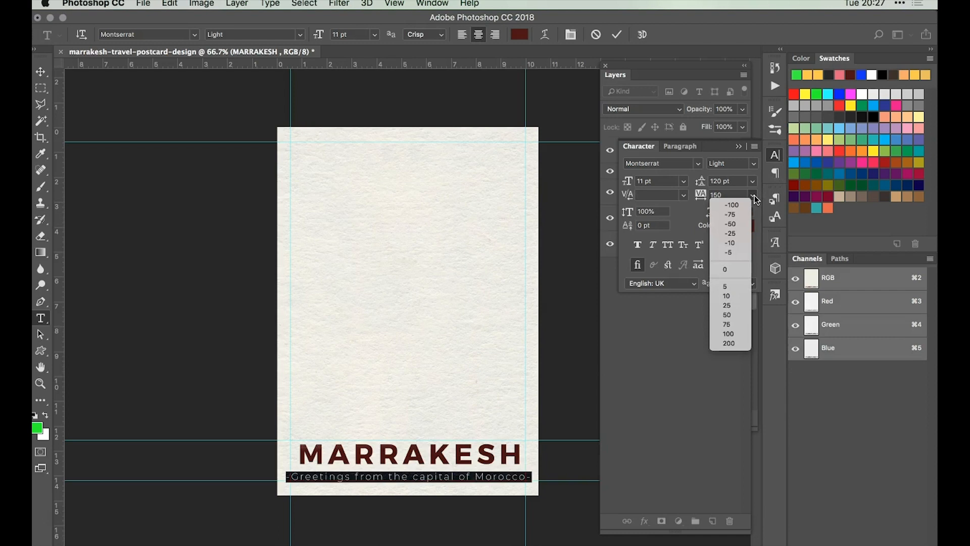
click(733, 315)
key(super+Return)
key(v)
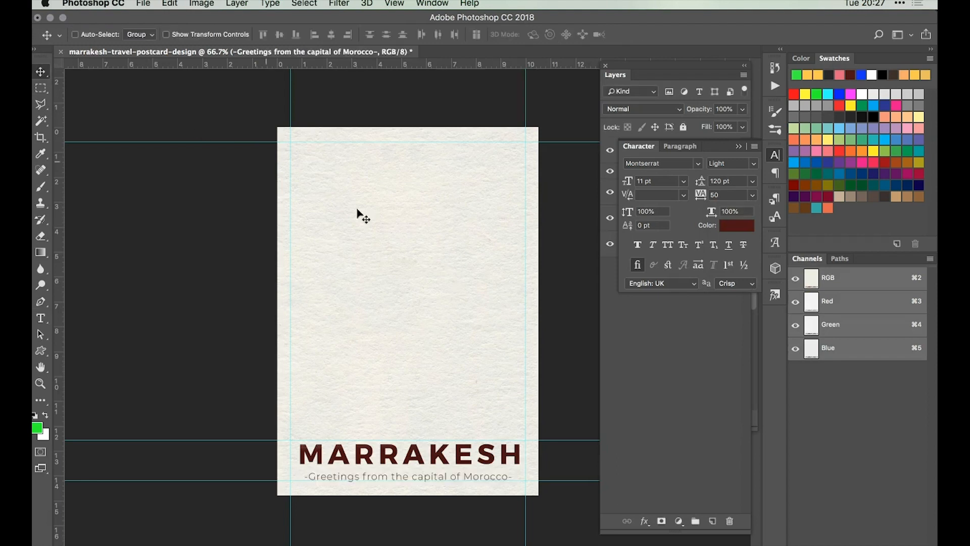
Nudge the greeting subtitle a few pixels down, slightly farther from the MARRAKESH title.
key(super+equal)
key(super+equal)
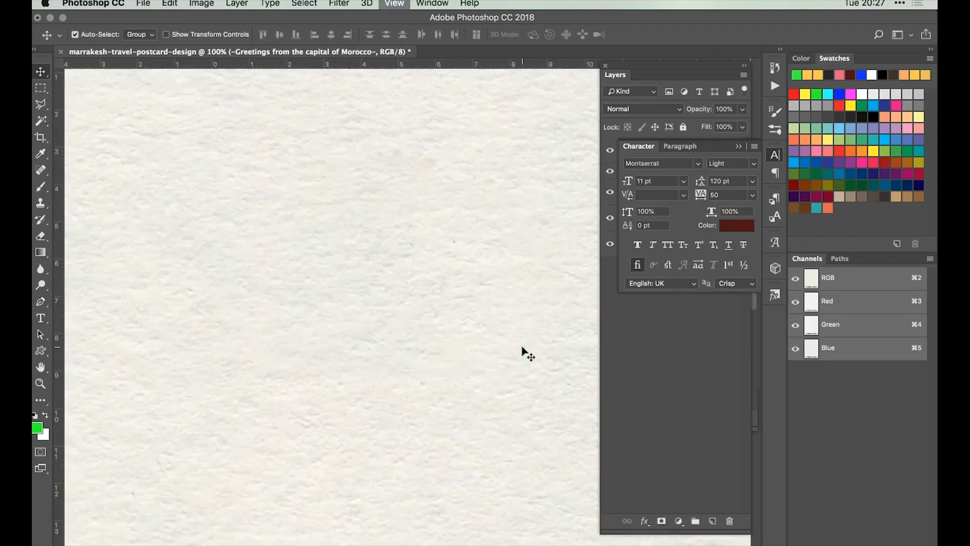
scroll(525, 352, down, 10)
scroll(525, 353, right, 3)
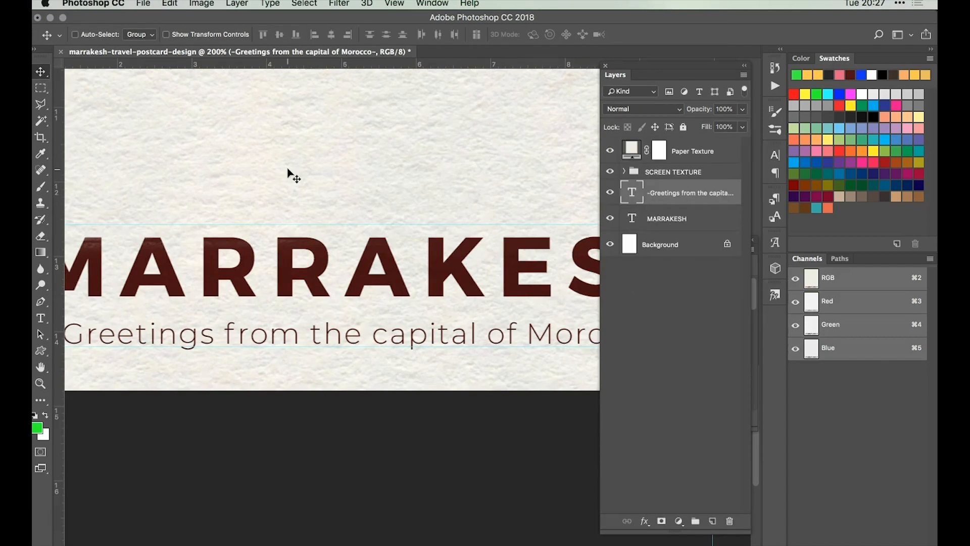
key(Down)
key(Down)
key(Down)
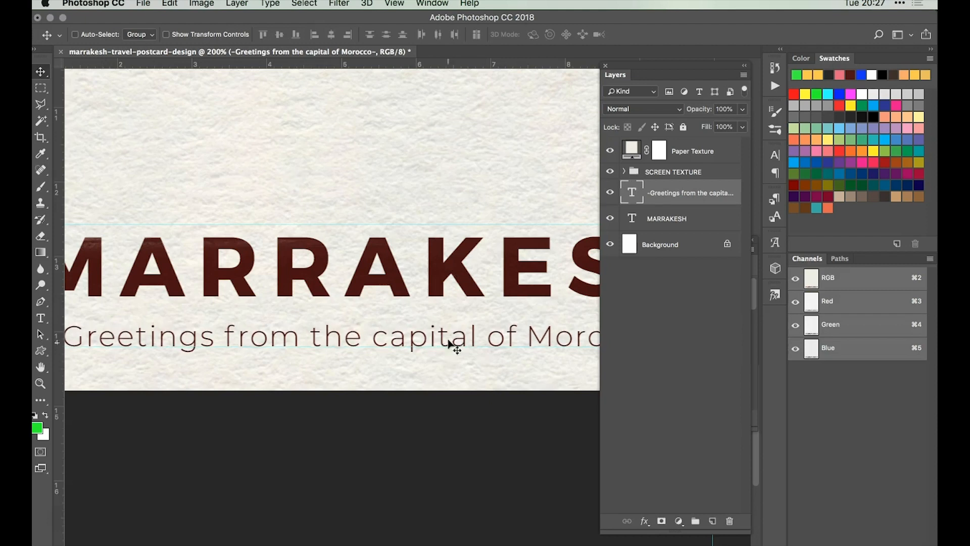
Nudge the MARRAKESH title about ten pixels down, closer to the greeting subtitle.
click(693, 220)
key(Down)
key(Down)
key(Down)
key(Down)
key(Down)
key(Down)
key(Down)
key(Down)
key(Down)
key(Down)
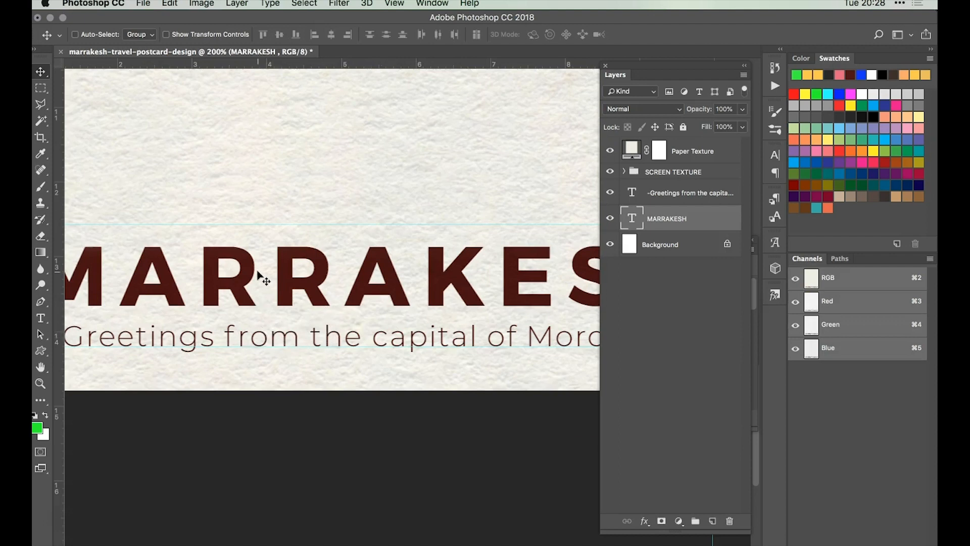
key(super+0)
Align the horizontal centers of the greeting and MARRAKESH text layers with the Background layer.
click(686, 245)
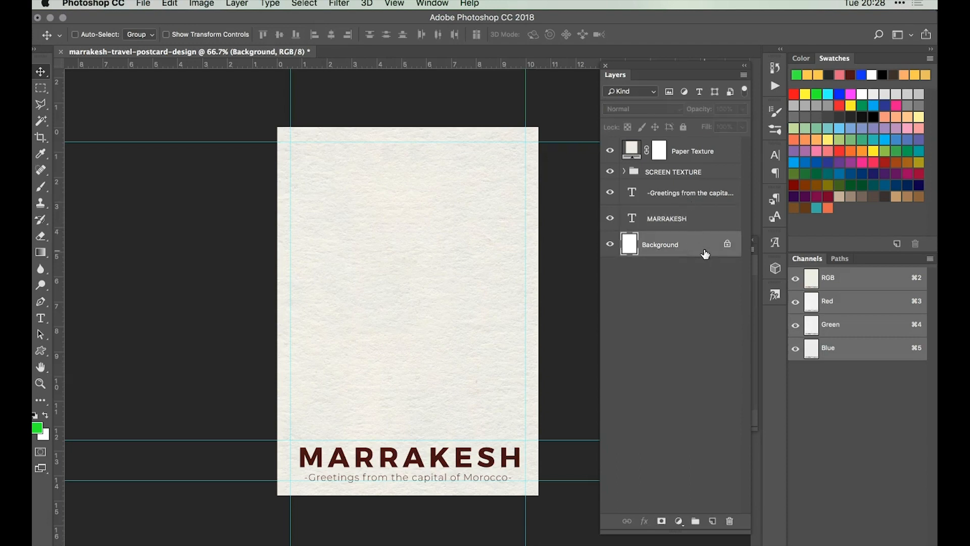
shift+click(688, 192)
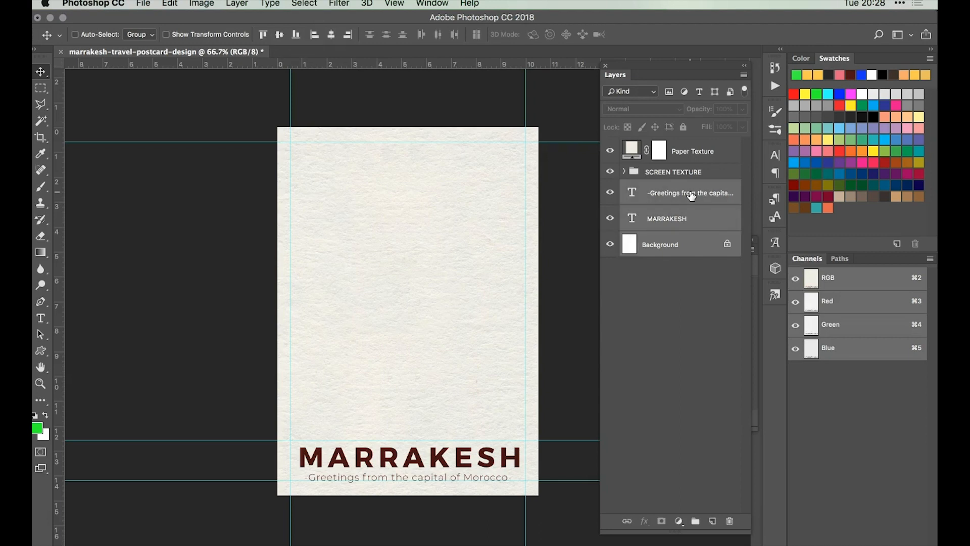
click(332, 36)
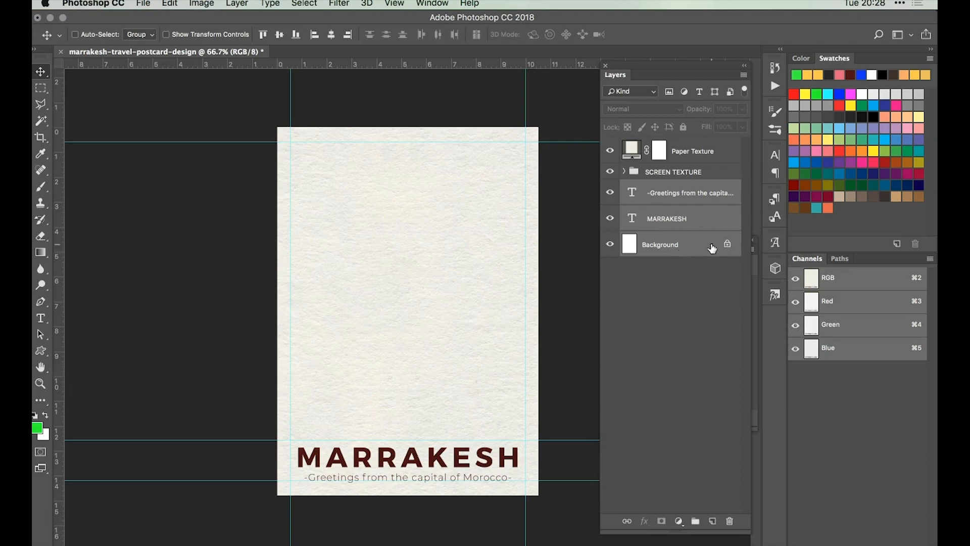
Group the greeting and MARRAKESH text layers, leaving out the Background, and name the group TEXT.
super+click(704, 228)
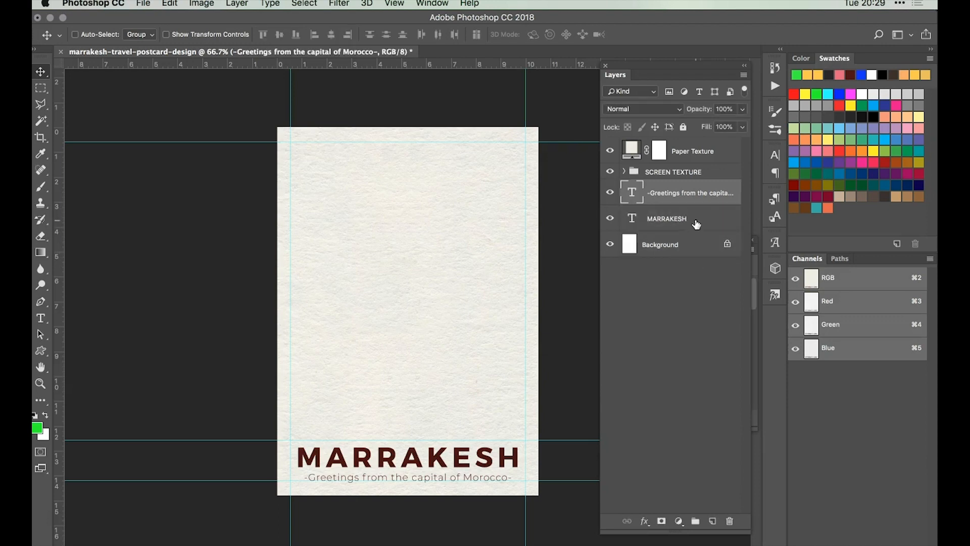
super+click(697, 222)
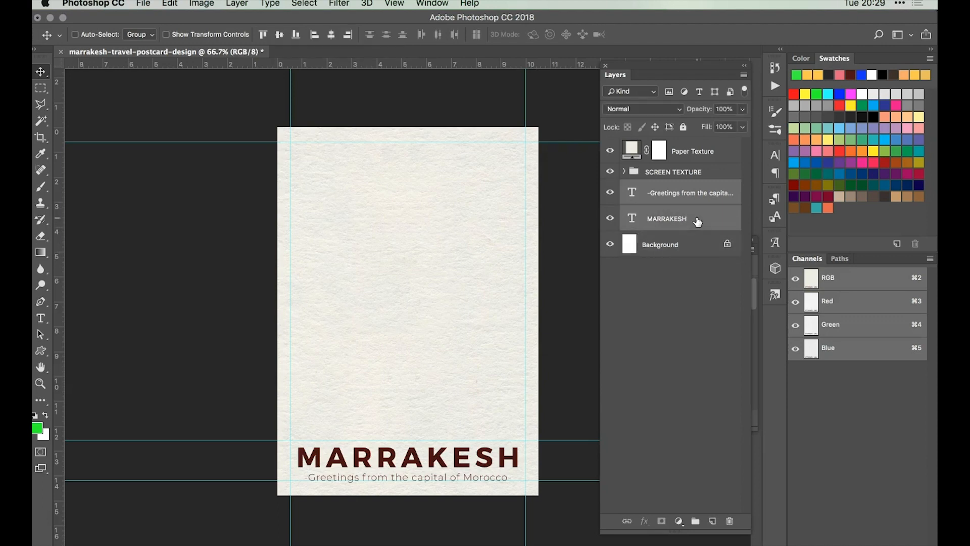
key(super+g)
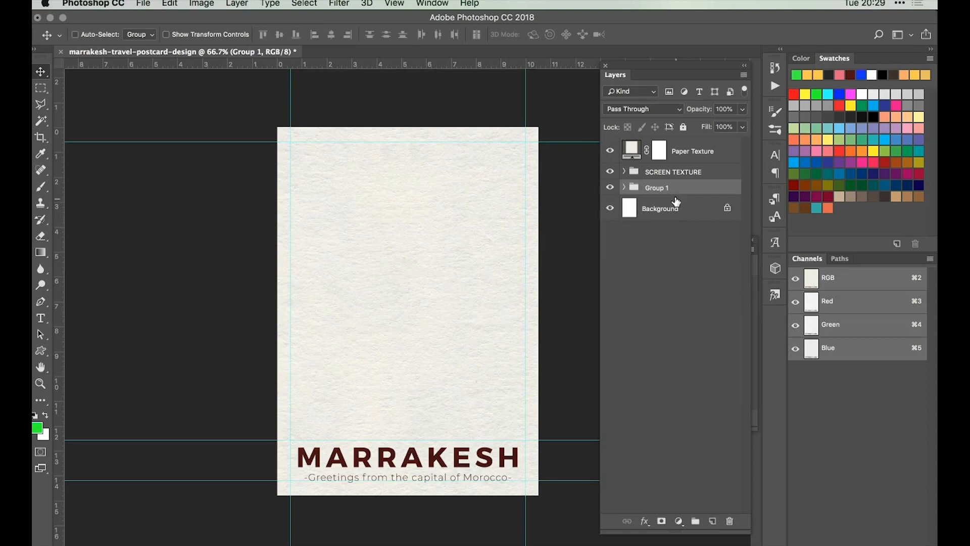
double_click(655, 188)
text(TEXT)
key(Return)
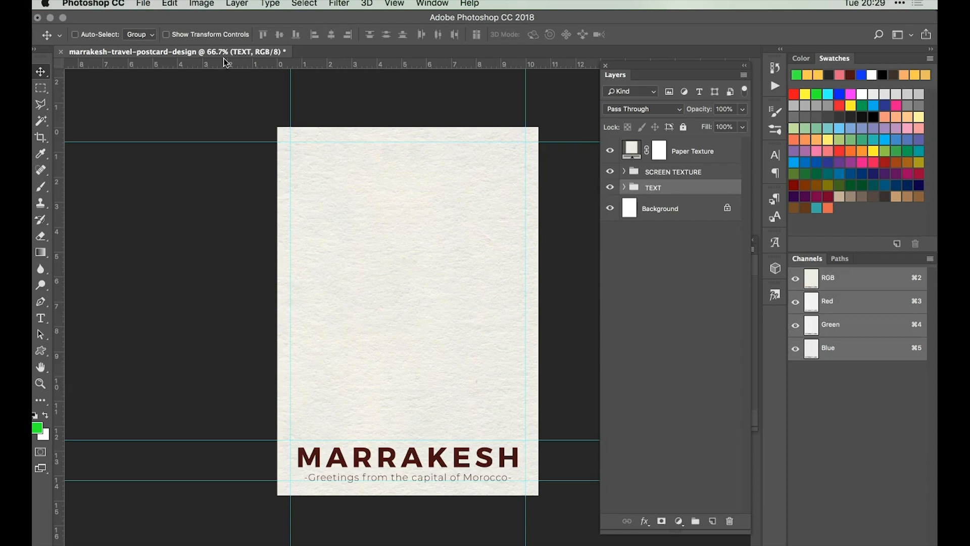
Place the Artsy Blue Watercolor background JPG from the Little Valley Studio folder as an embedded object above the TEXT group.
click(144, 5)
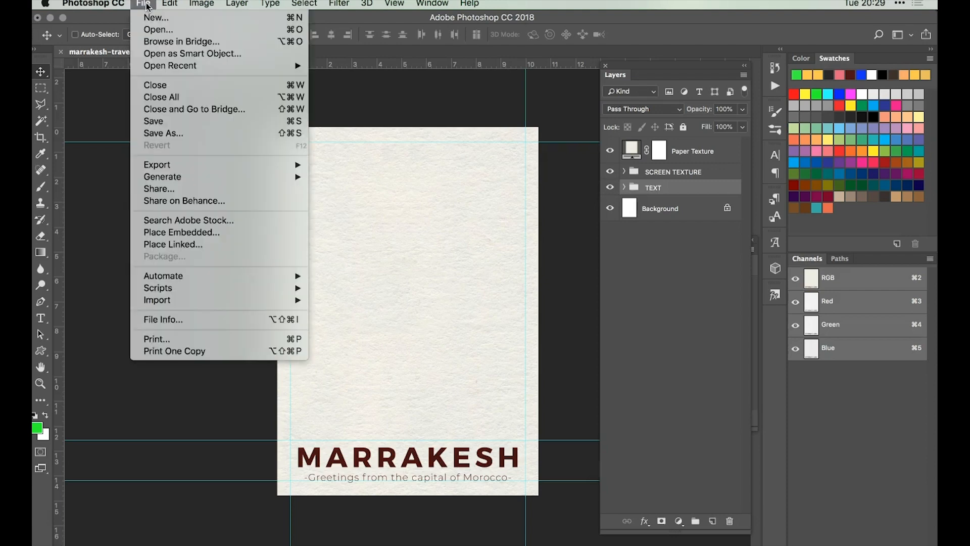
click(207, 231)
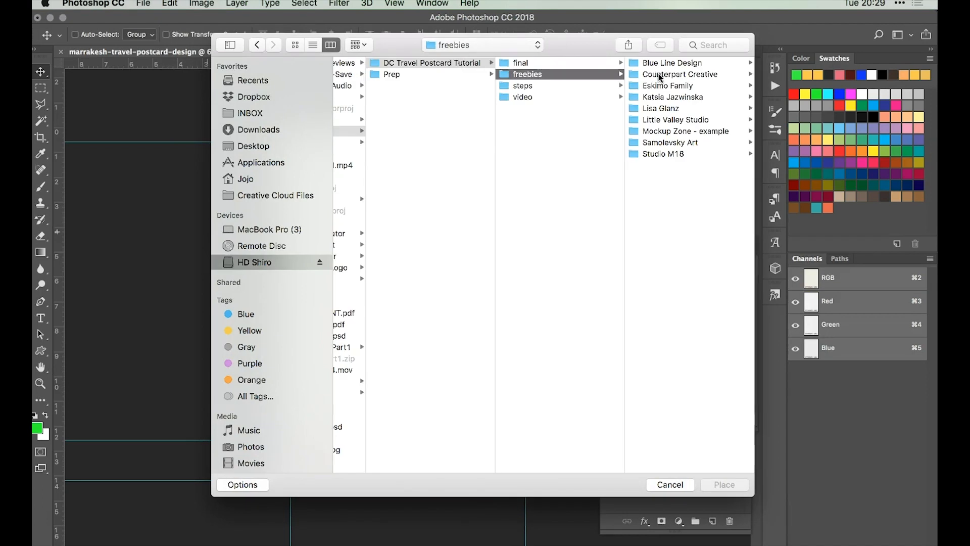
click(675, 119)
click(671, 60)
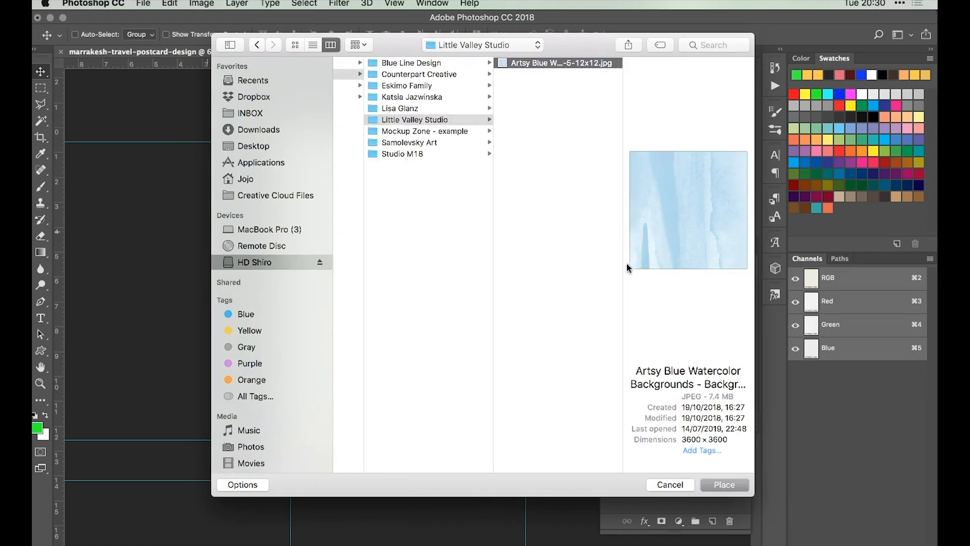
click(724, 484)
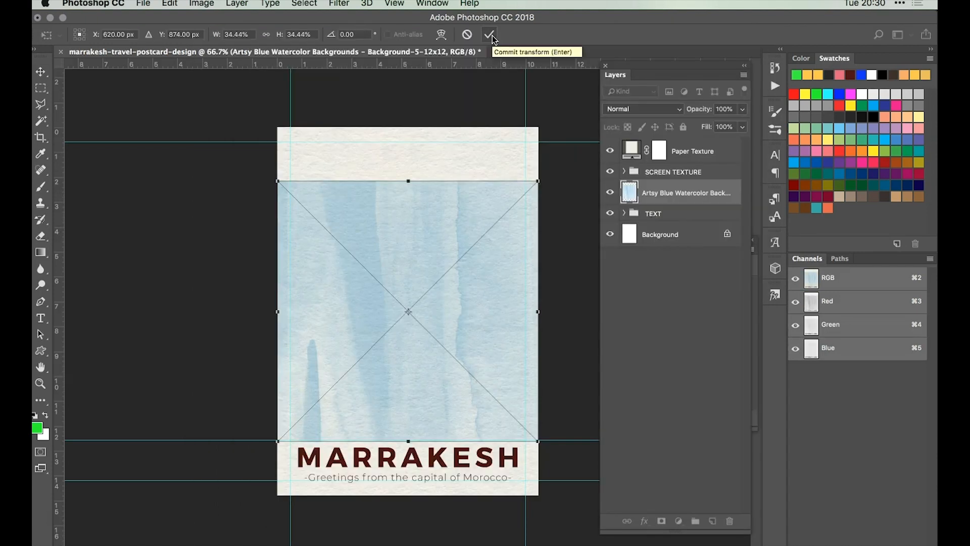
click(490, 34)
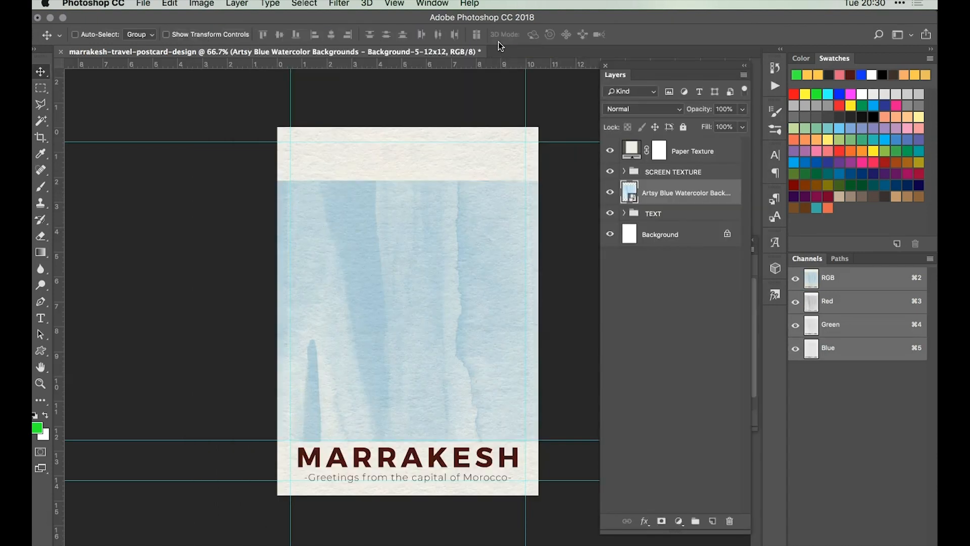
Rotate the blue watercolor layer 90° clockwise.
click(170, 6)
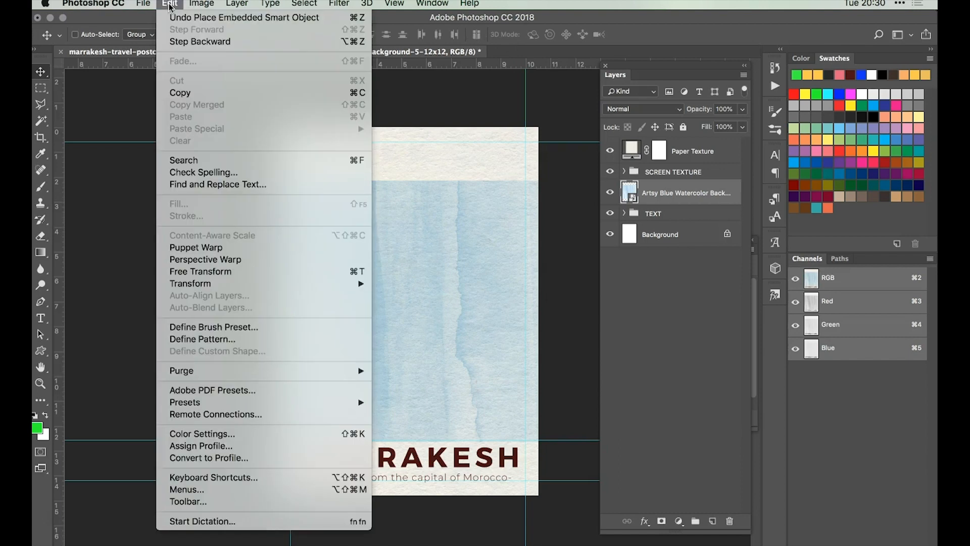
mouse_move(225, 283)
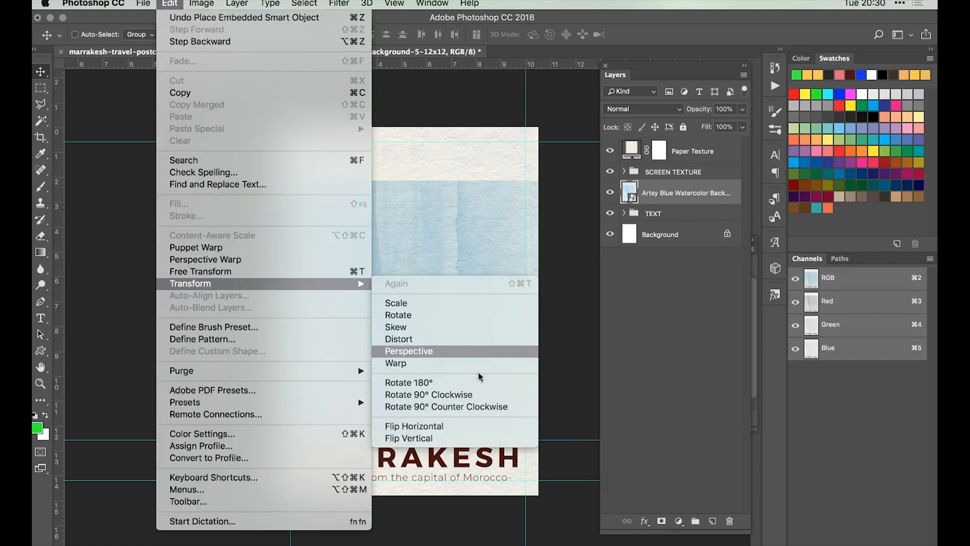
click(468, 394)
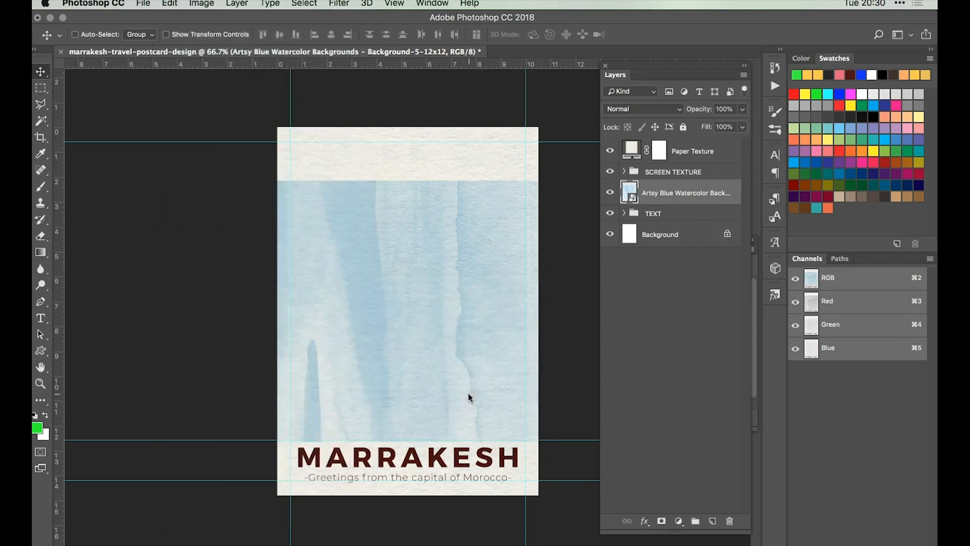
Move the watercolor up and scale it to about 34.86% by 32.44%, slightly overlapping the top and side margin guides.
key(super+t)
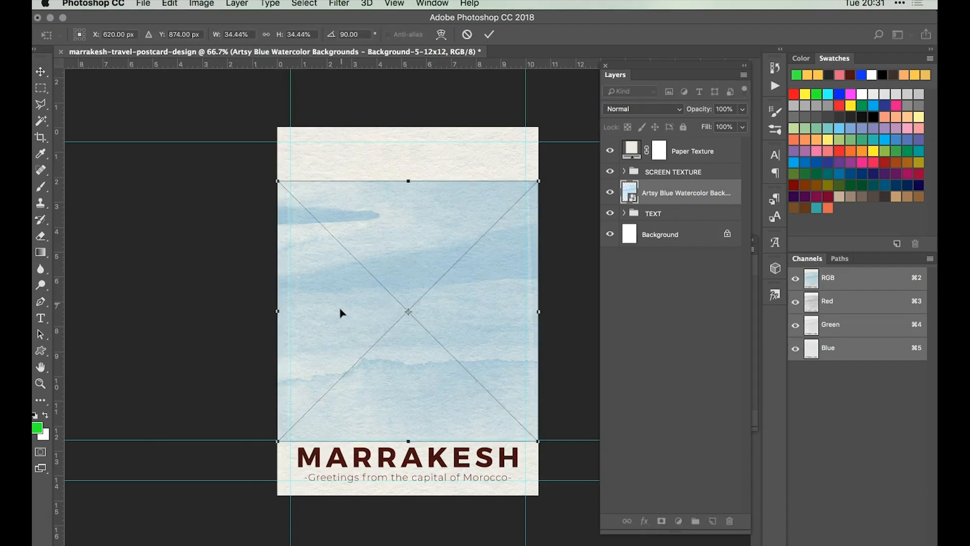
drag(331, 316, 340, 277)
drag(545, 398, 530, 403)
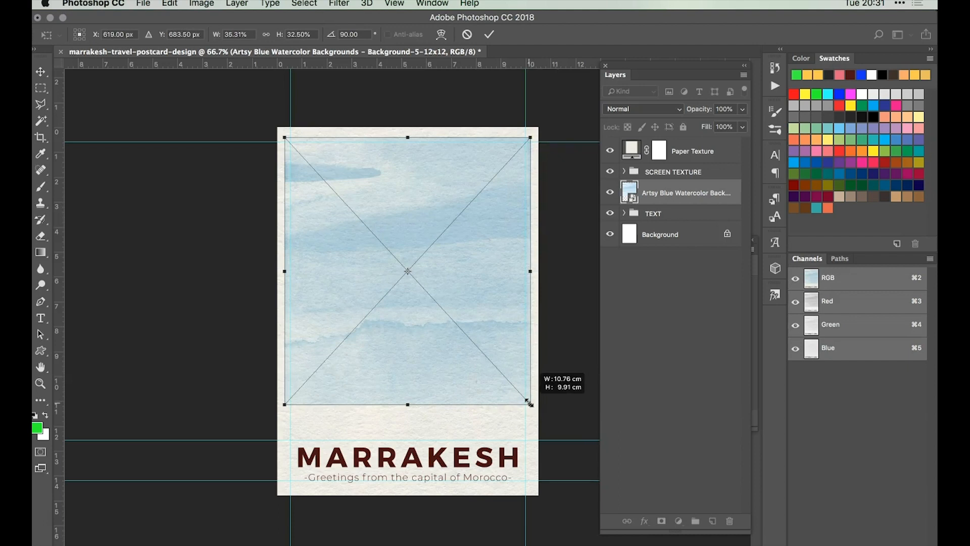
drag(528, 402, 528, 400)
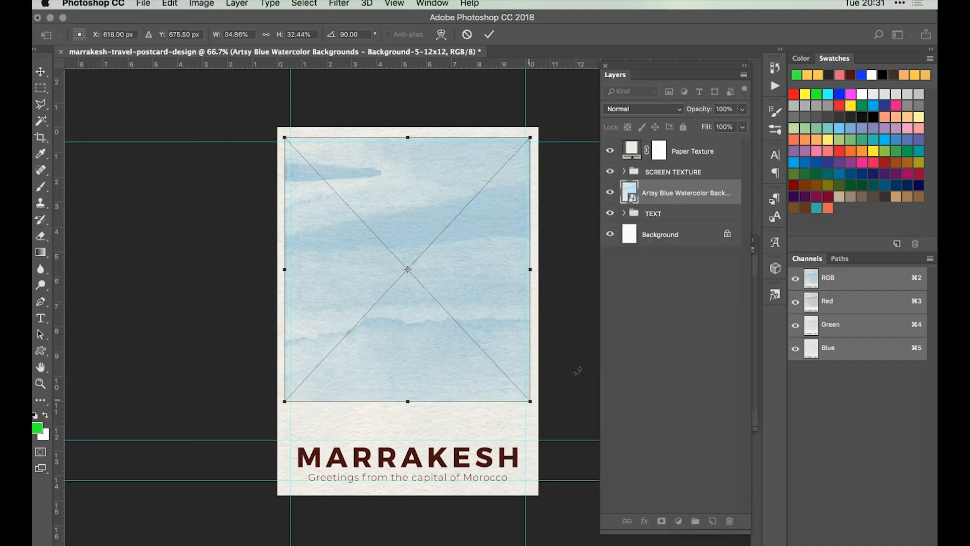
key(Return)
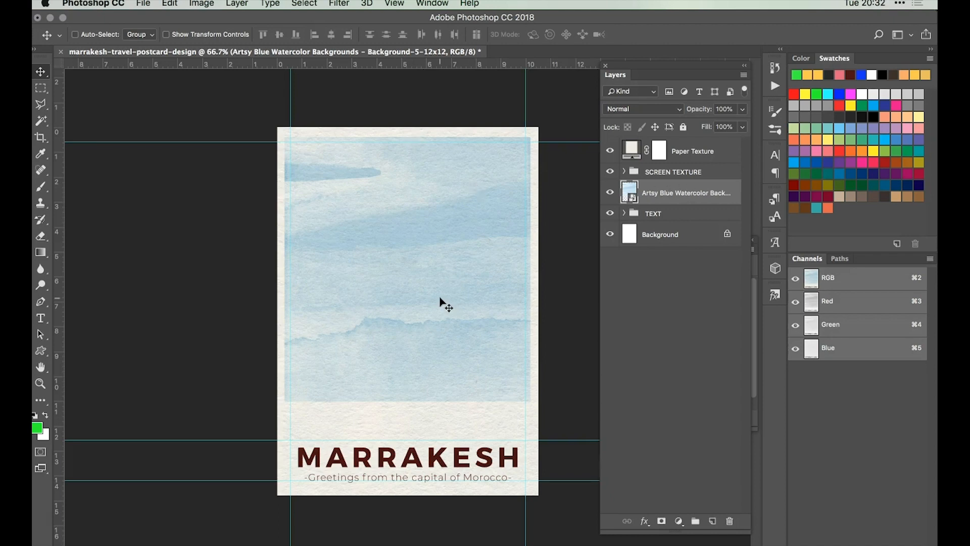
key(super+alt+j)
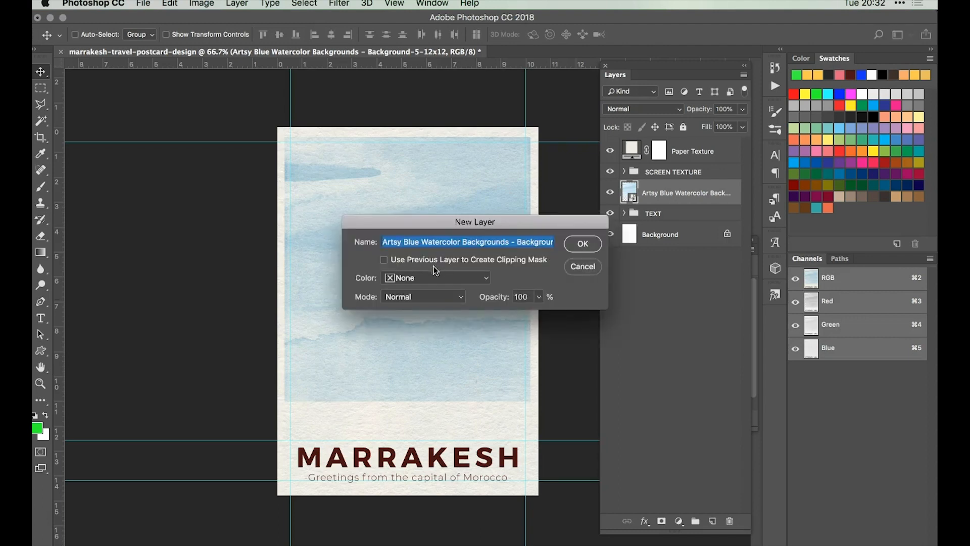
click(582, 244)
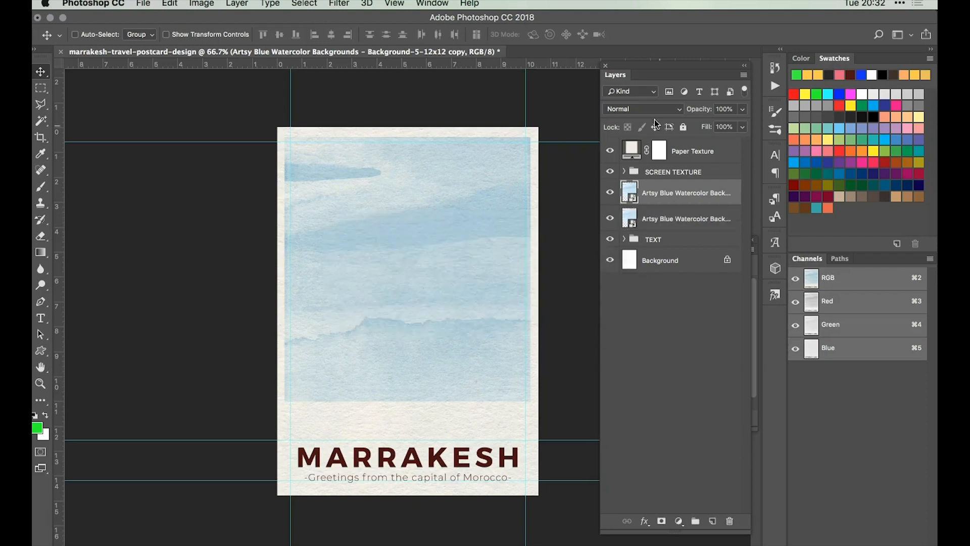
click(644, 113)
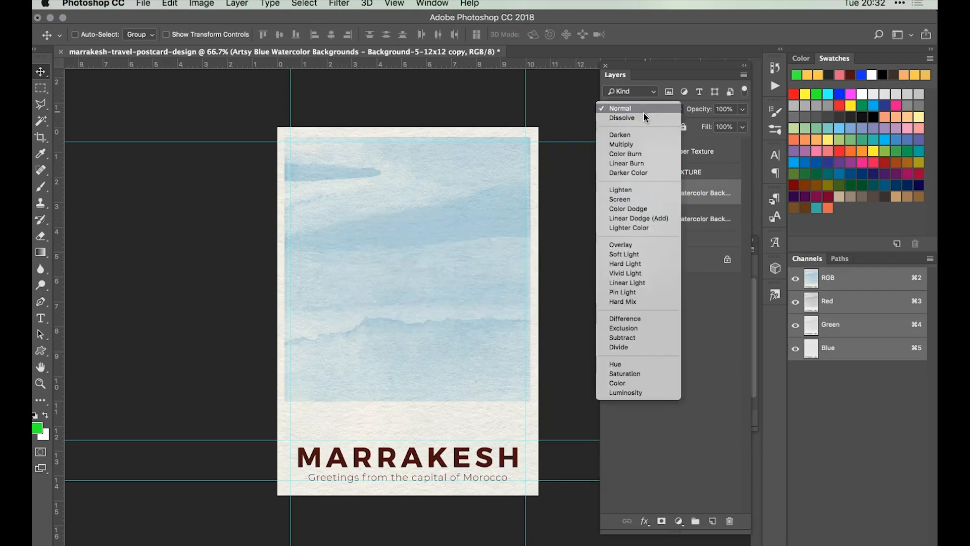
click(638, 144)
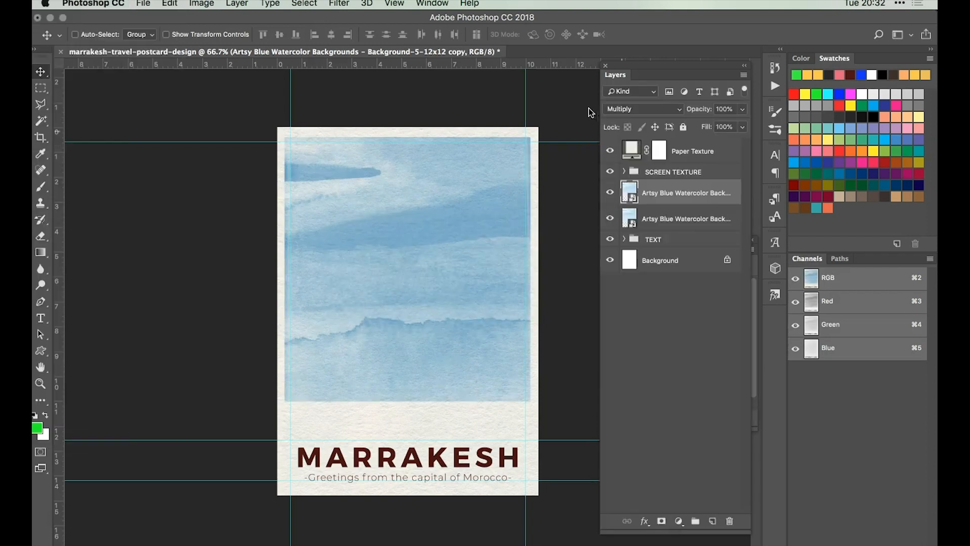
key(BackSpace)
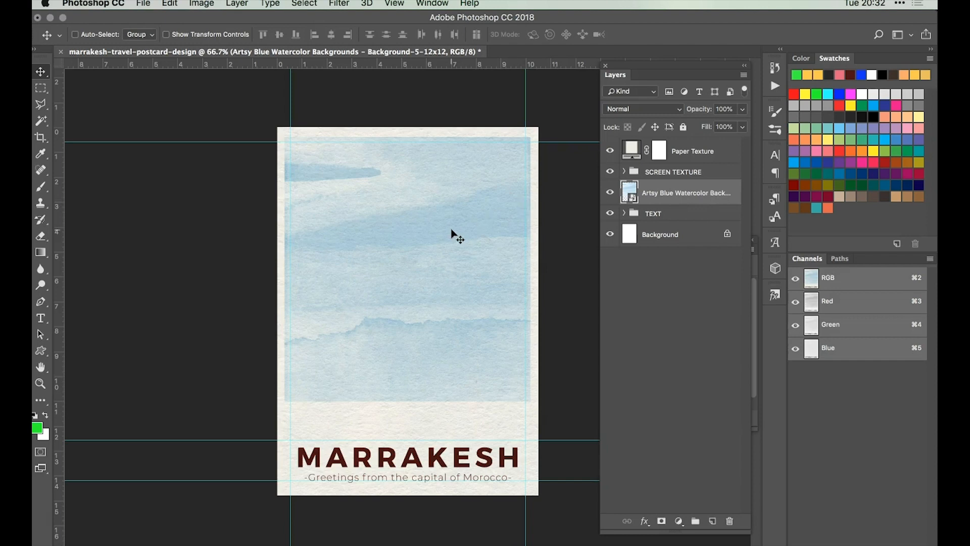
Duplicate the blue watercolor layer under its default name and set the copy's blend mode to Multiply.
key(super+alt+j)
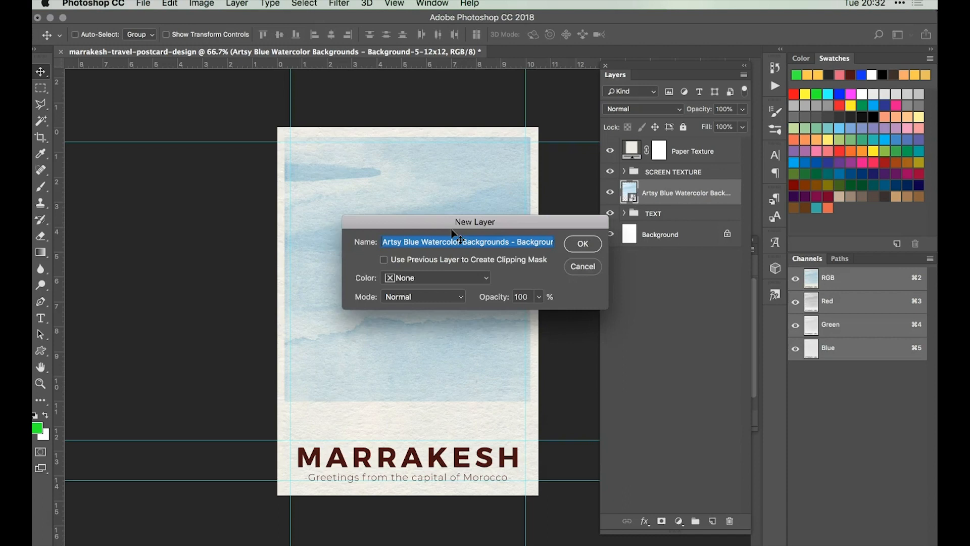
click(583, 243)
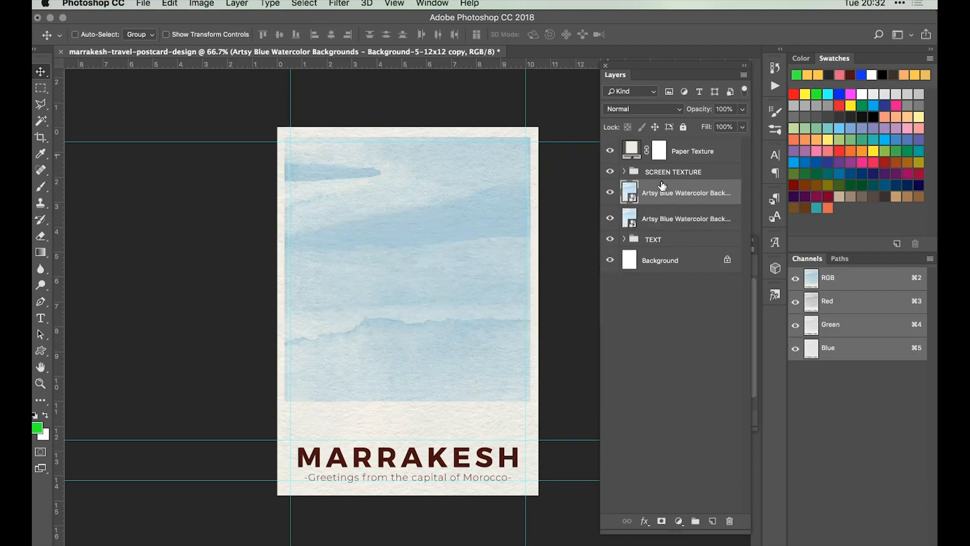
click(645, 109)
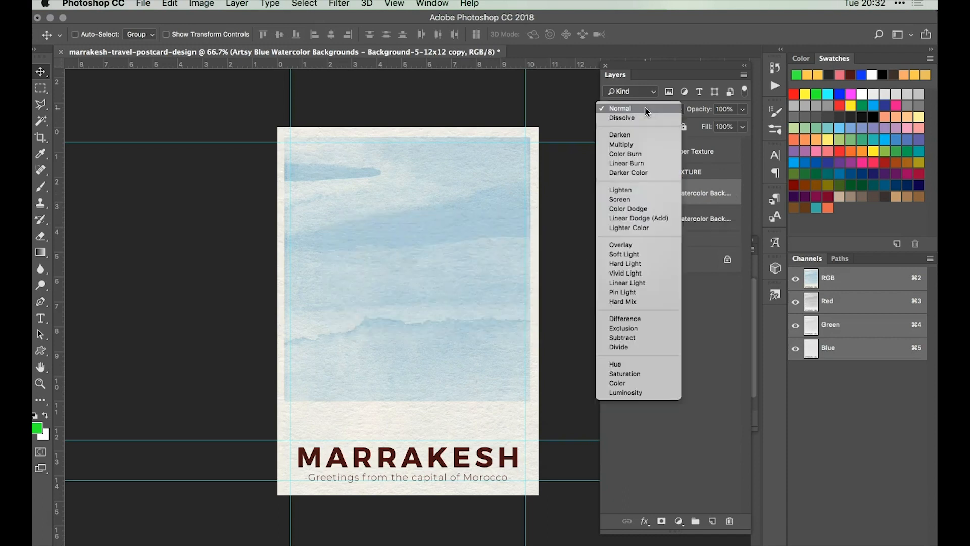
click(635, 144)
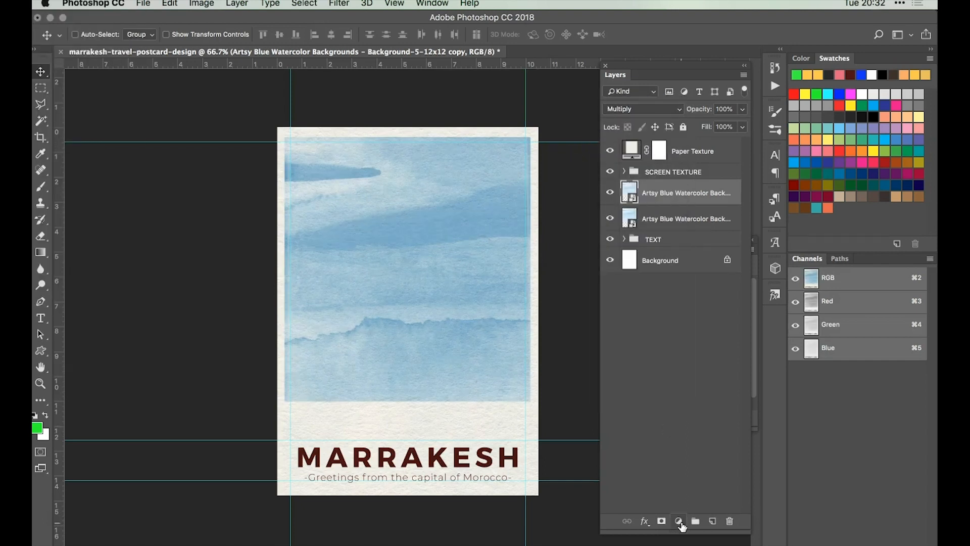
Add a Hue/Saturation adjustment layer above the watercolor copy and clip it to that layer.
click(679, 520)
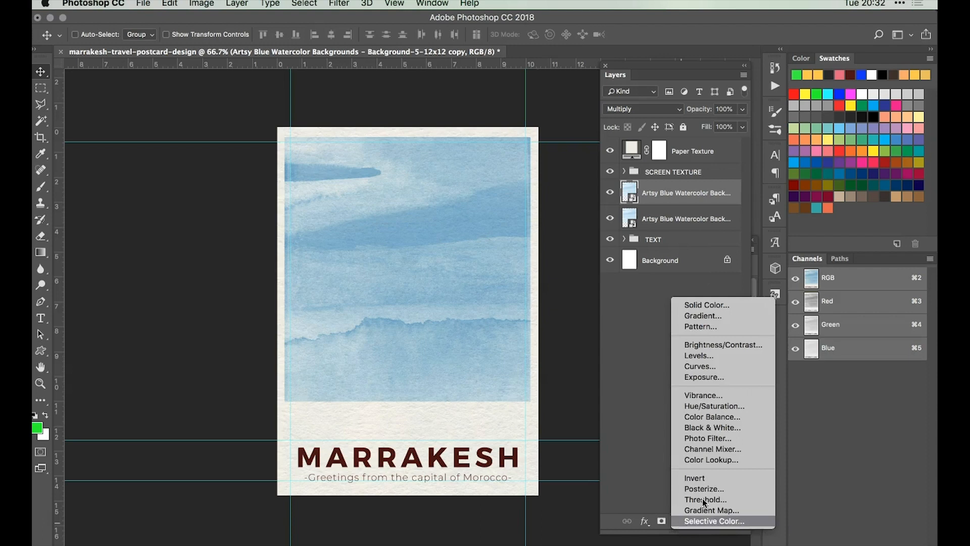
click(737, 406)
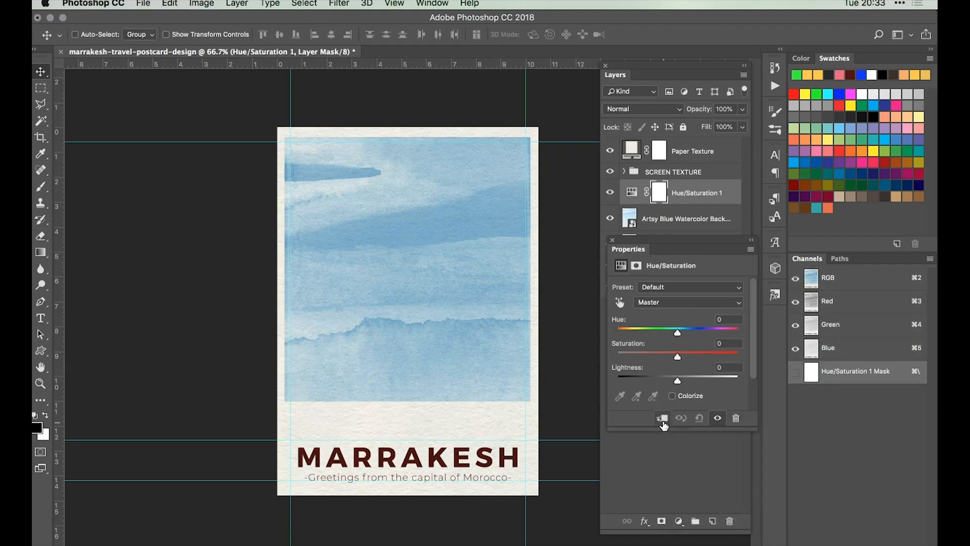
click(663, 426)
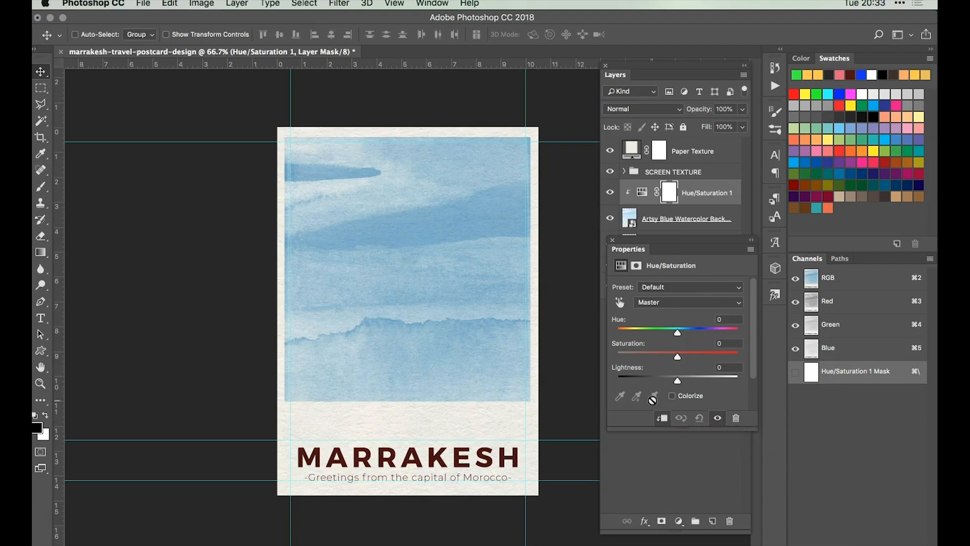
Colorize the watercolor through the Hue/Saturation adjustment with Hue 210, Saturation 100 and Lightness -30.
click(672, 396)
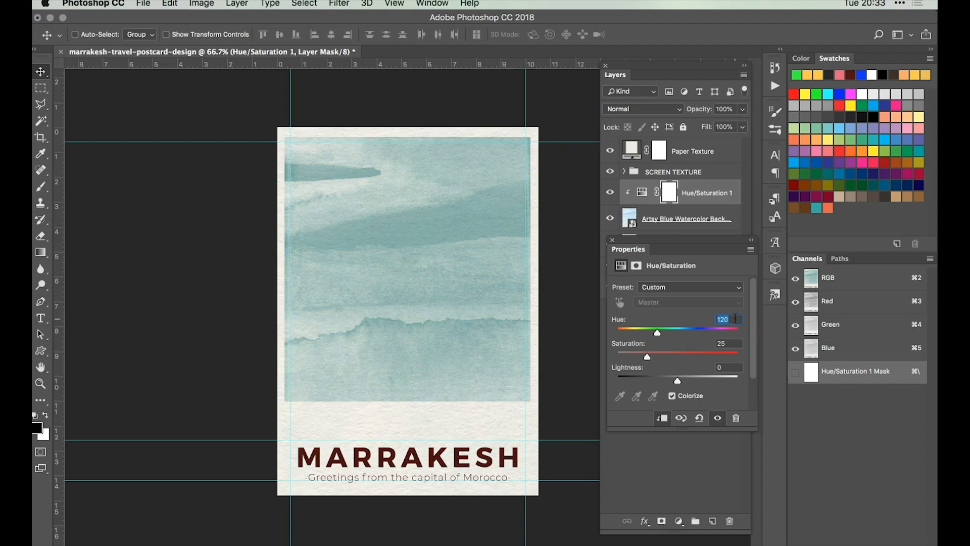
text(210)
key(Tab)
text(100)
key(Tab)
text(-30)
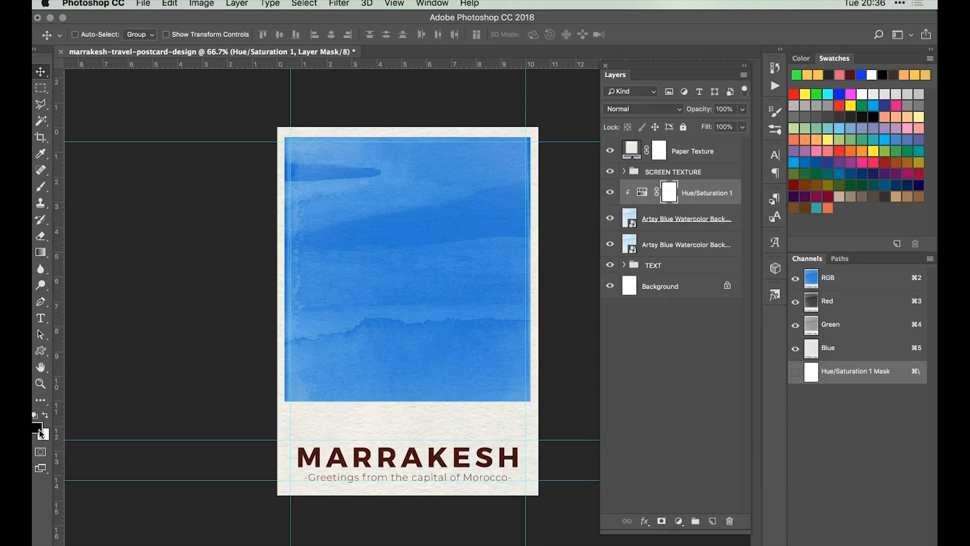
Apply a black-to-white linear gradient upward on the Hue/Saturation mask so the deep blue fades out toward the bottom of the watercolor.
click(41, 252)
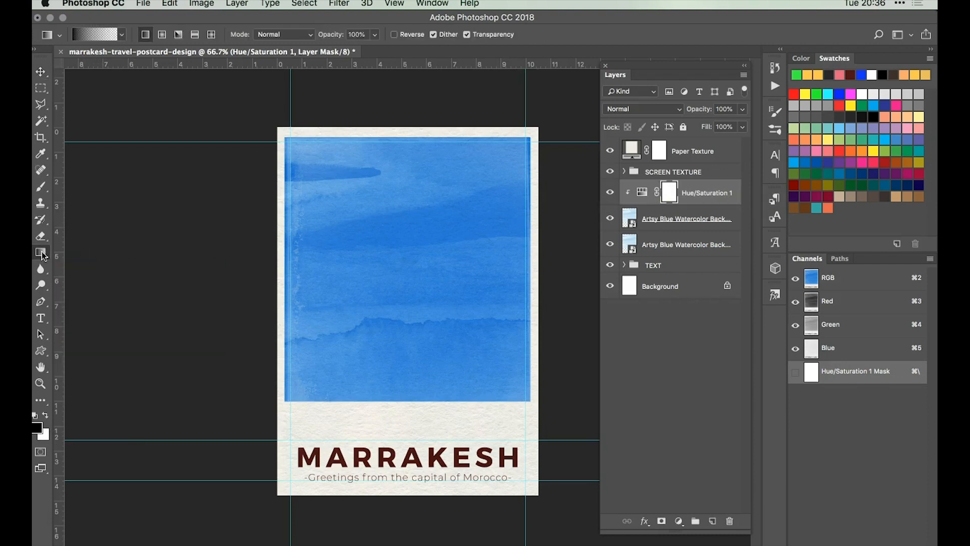
right_click(41, 252)
click(86, 252)
drag(400, 348, 400, 196)
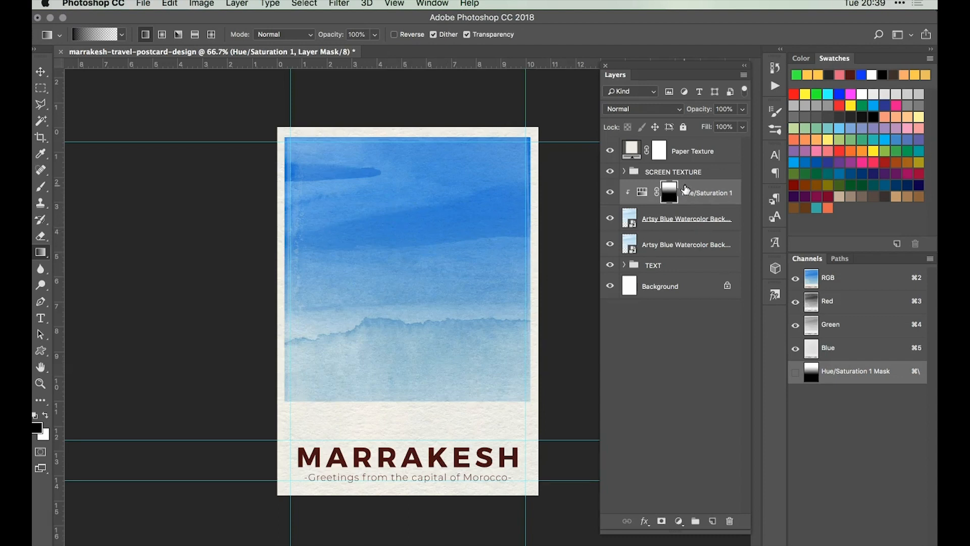
Group the Hue/Saturation adjustment with both watercolor layers and name the group SKY.
shift+click(657, 243)
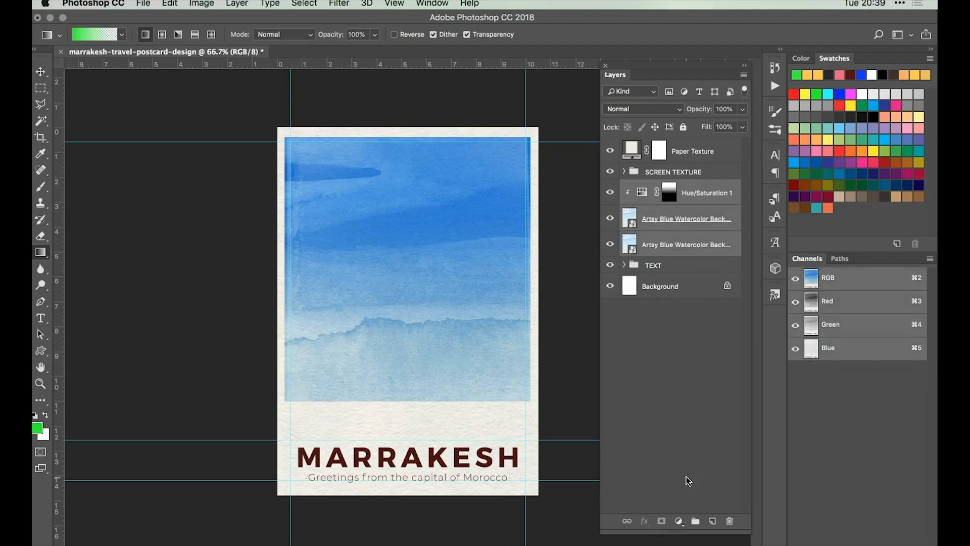
key(super+g)
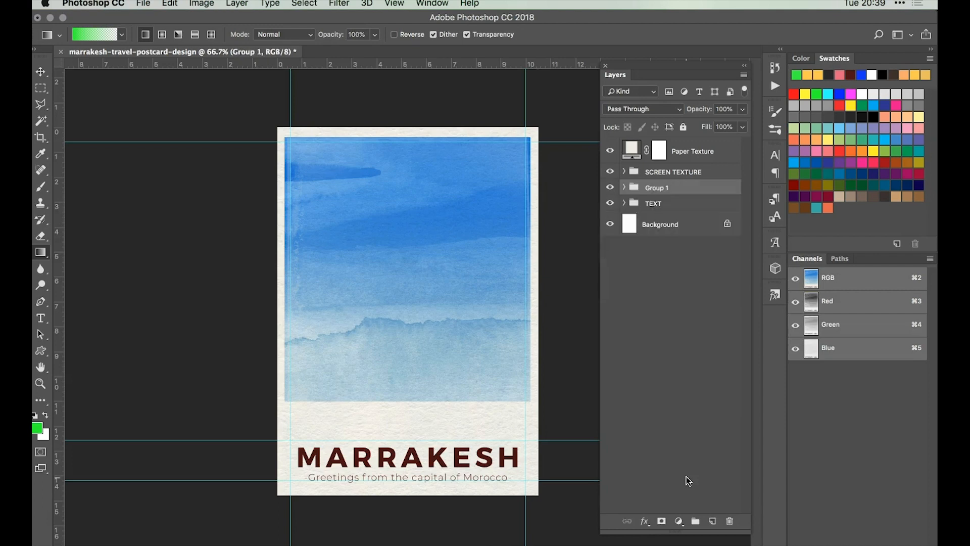
double_click(655, 188)
text(SKY)
key(Return)
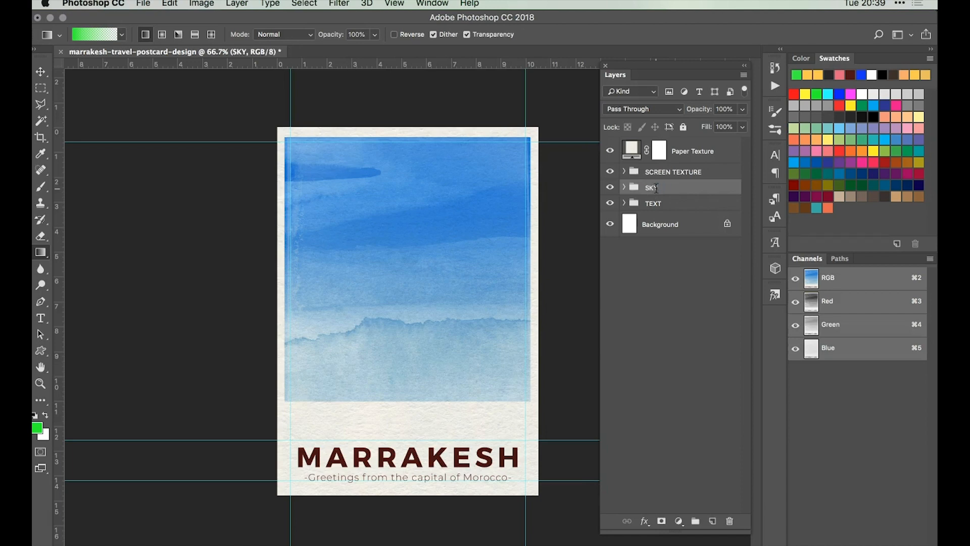
Toggle the SCREEN TEXTURE group's visibility off and on to compare the sky with and without the texture.
key(v)
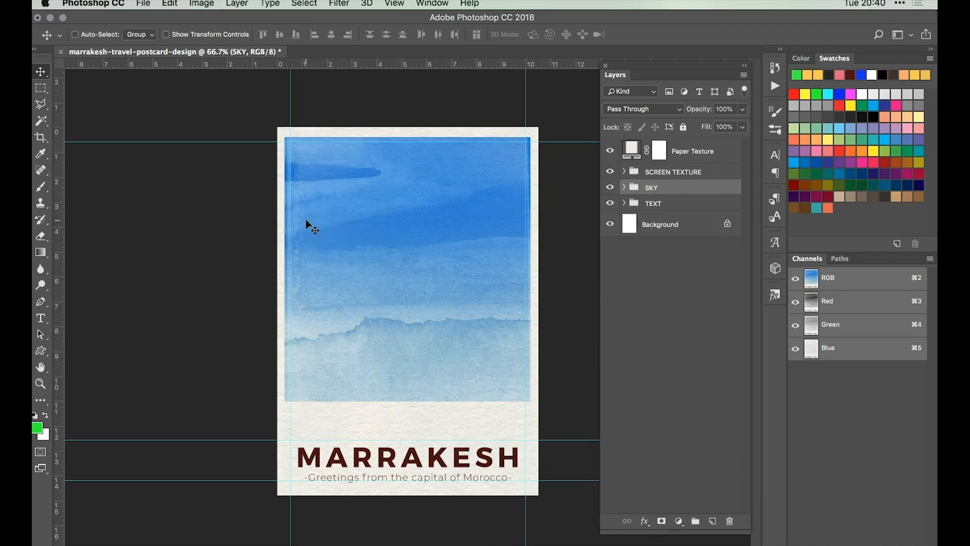
click(610, 172)
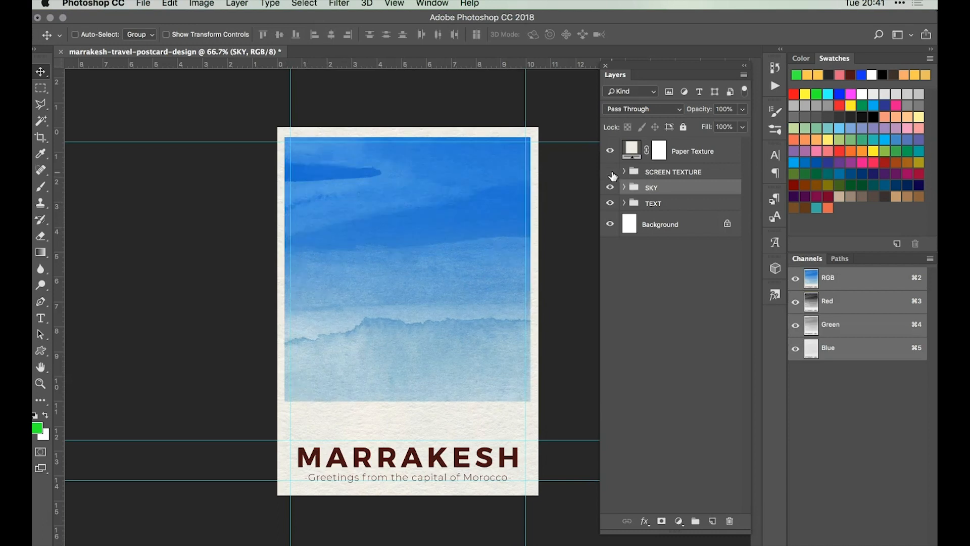
click(610, 172)
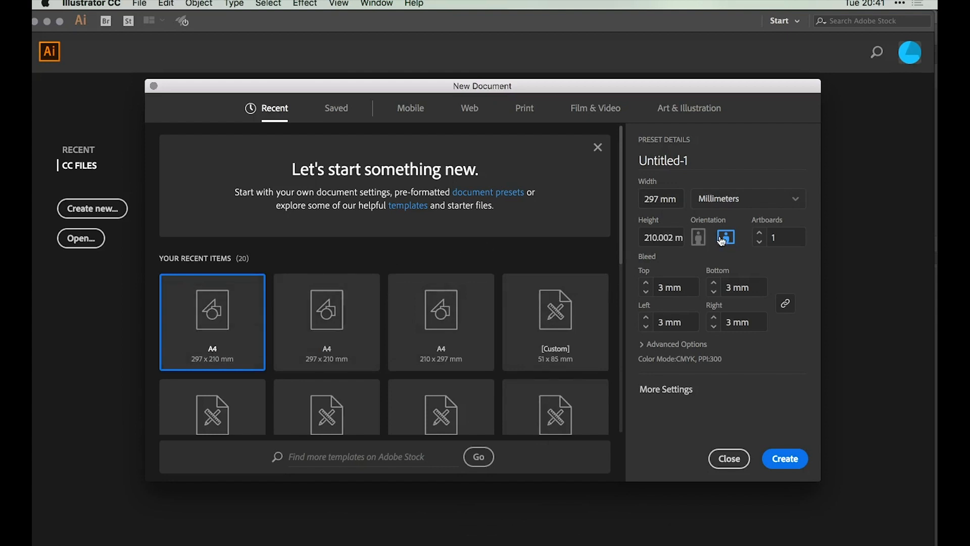
In Illustrator, create a landscape A4 document with 3 mm bleed and set a black (000000) fill with no stroke.
click(783, 458)
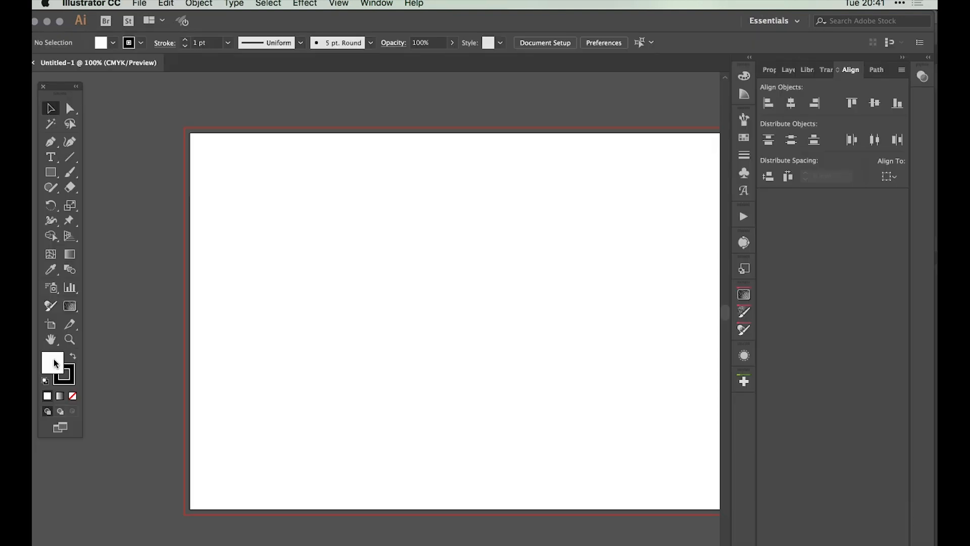
double_click(56, 363)
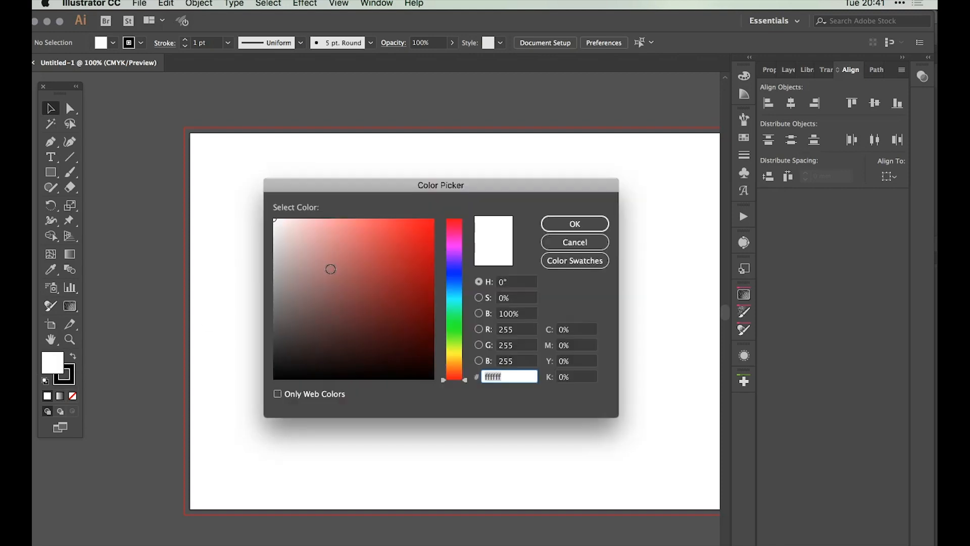
click(276, 378)
click(584, 224)
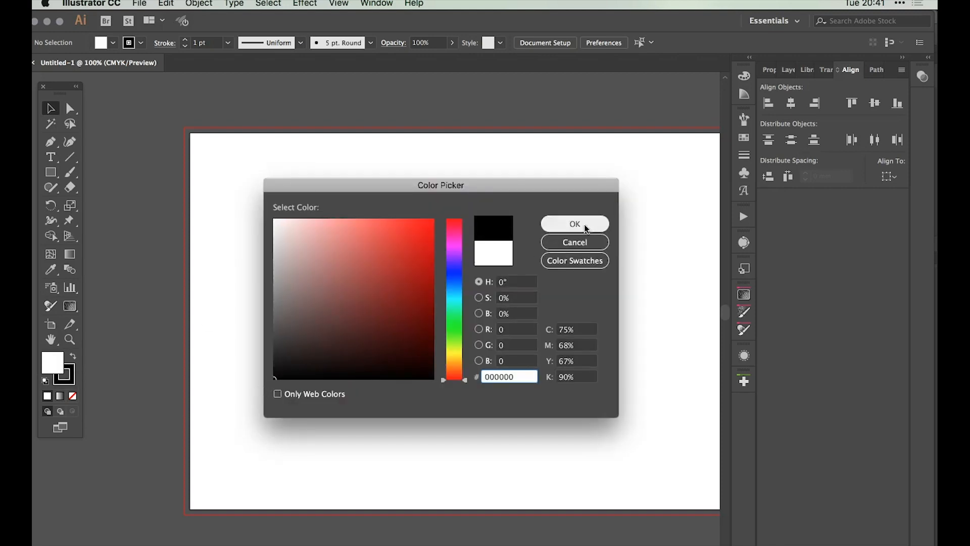
double_click(73, 381)
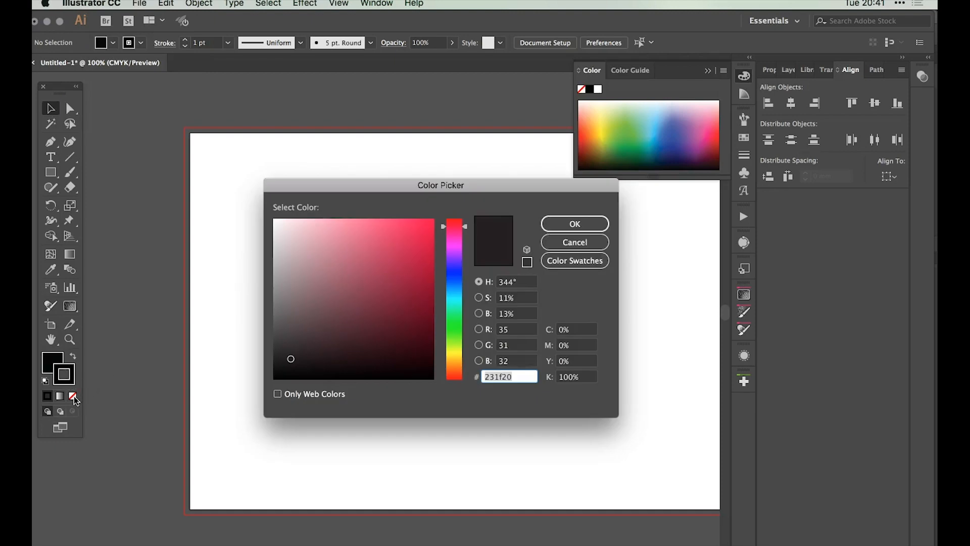
click(580, 243)
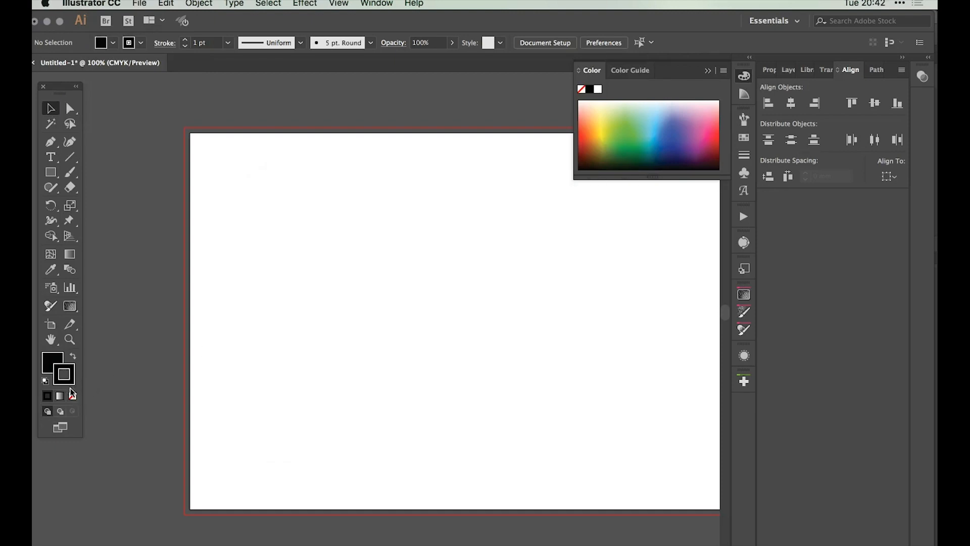
click(73, 397)
click(53, 361)
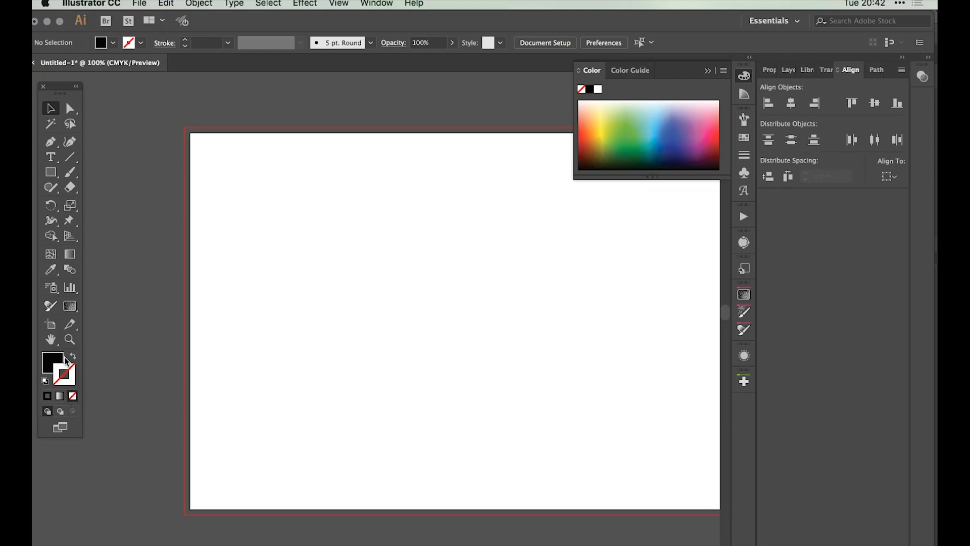
Draw a black circle about 51.5 mm in diameter in the upper-left area of the artboard with the Ellipse tool.
drag(53, 177, 102, 205)
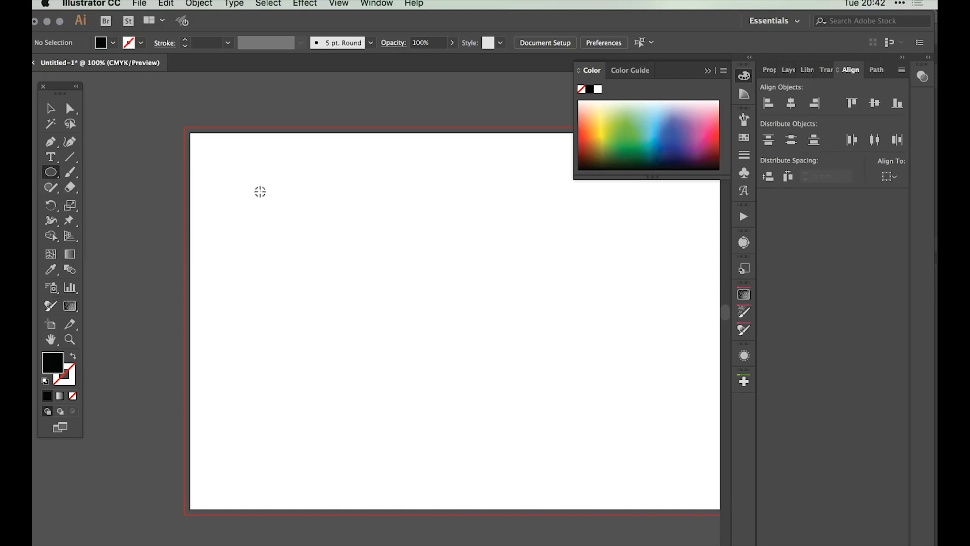
drag(253, 189, 299, 227)
click(52, 109)
drag(234, 166, 257, 226)
click(382, 237)
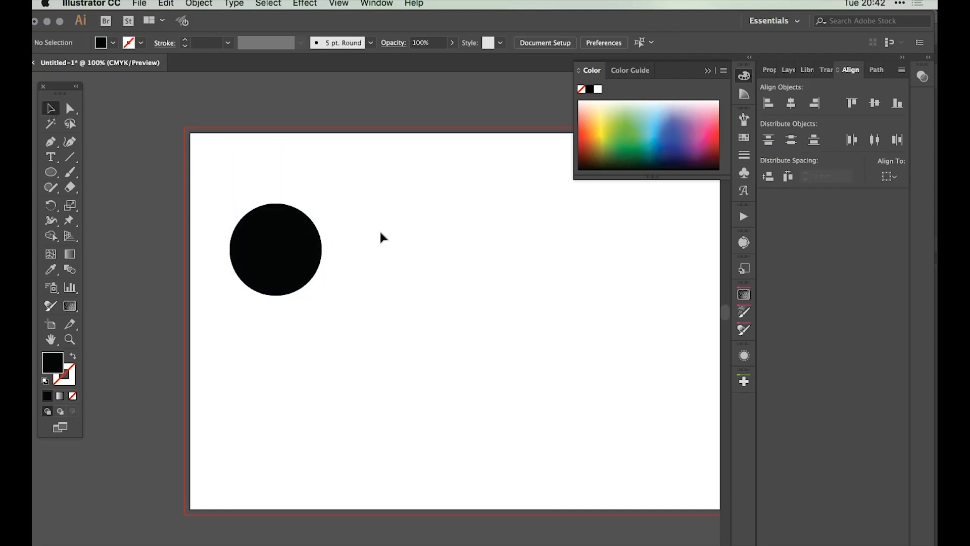
Select the black circle, copy it and paste the duplicate in front at the same position.
key(super+a)
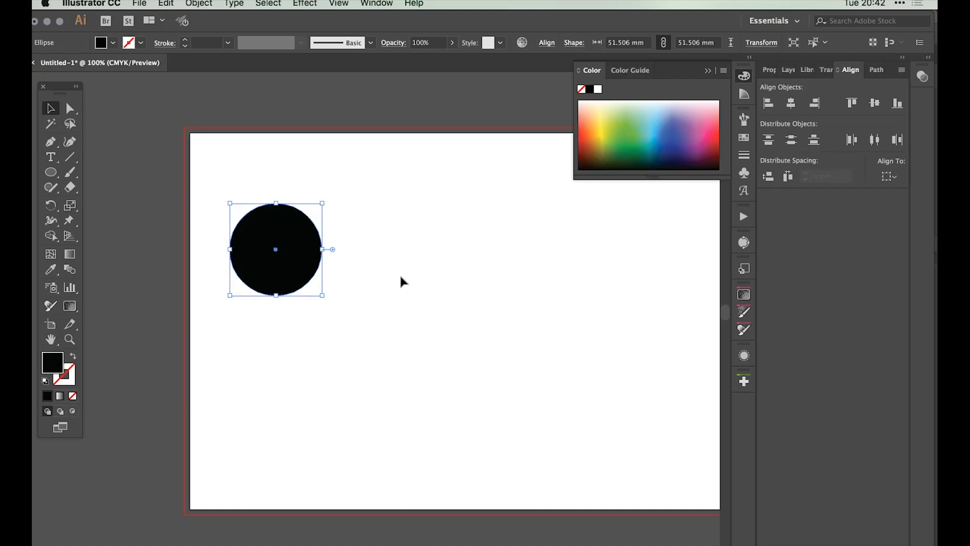
scroll(256, 256, right, 2)
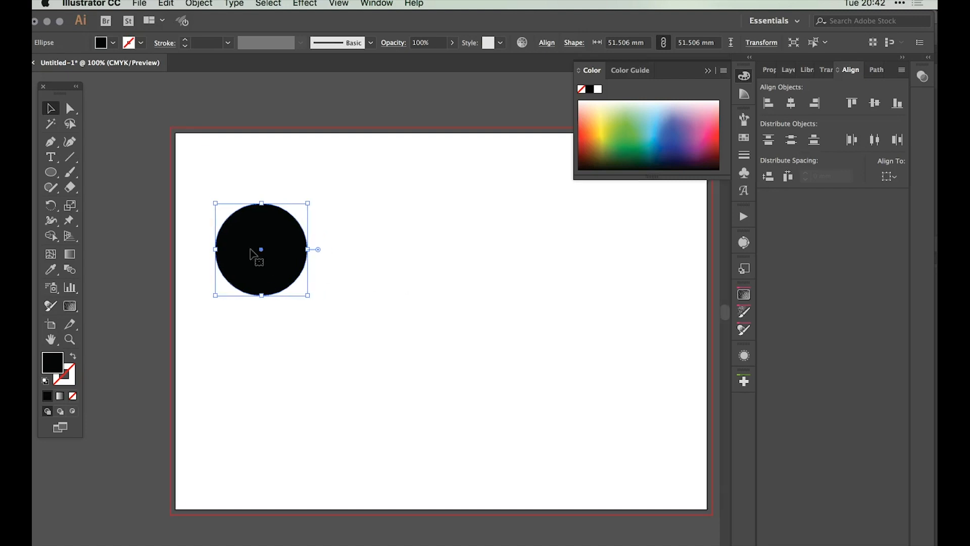
scroll(302, 268, left, 4)
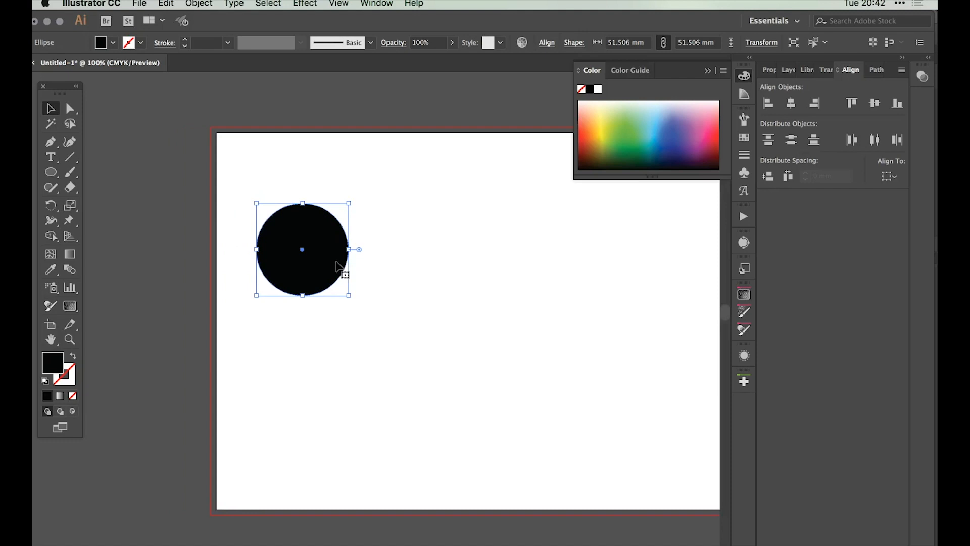
click(169, 4)
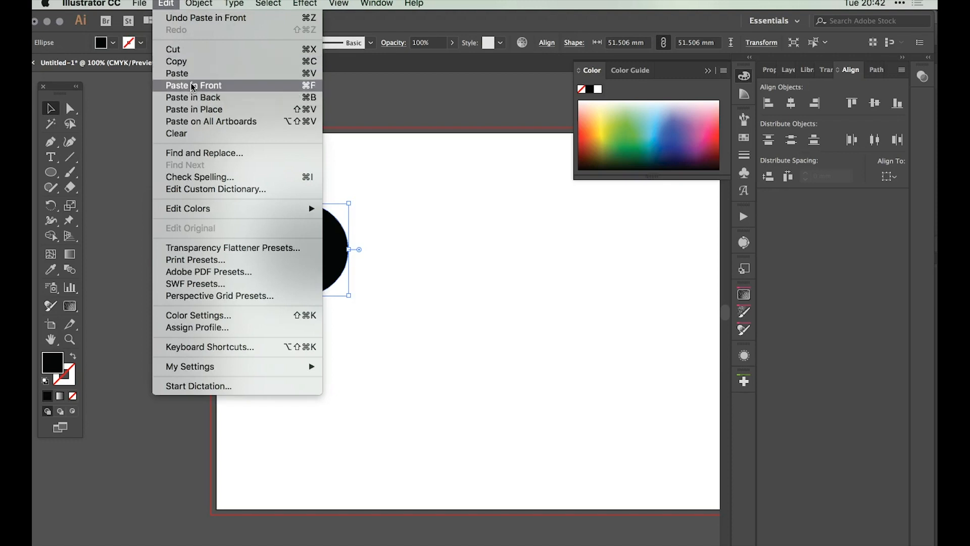
click(329, 271)
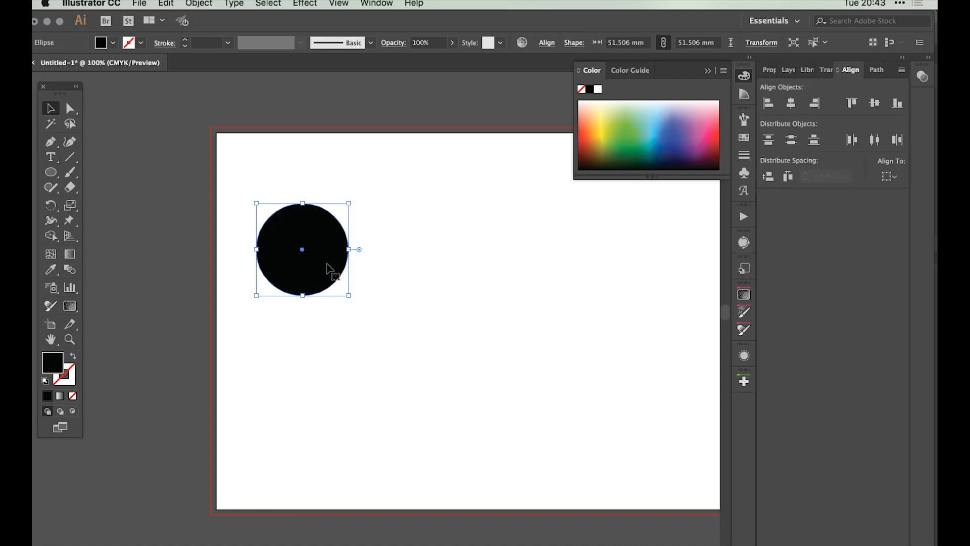
Offset the duplicate circle to the left so it partly overlaps the original, and shift both circles slightly right on the artboard.
drag(328, 270, 287, 272)
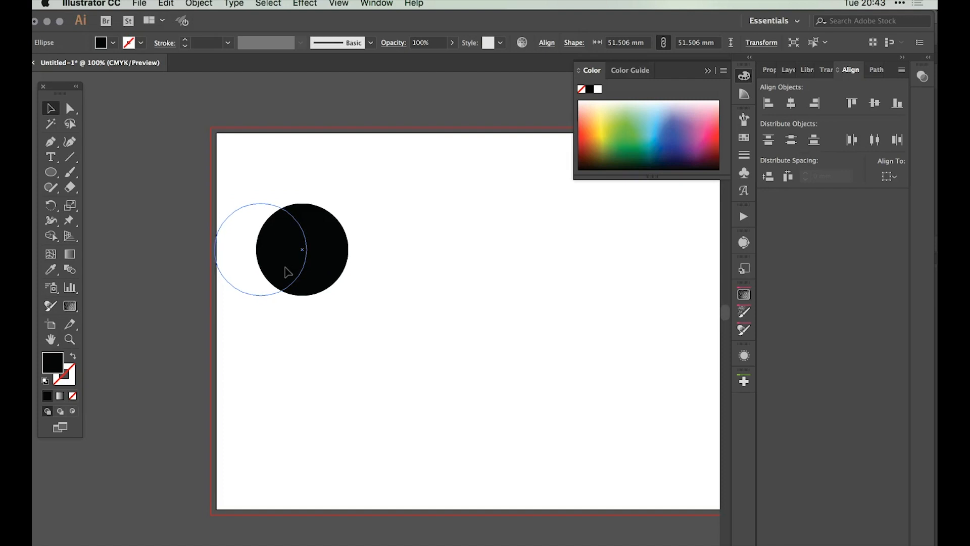
drag(287, 272, 287, 271)
drag(236, 160, 392, 246)
click(505, 253)
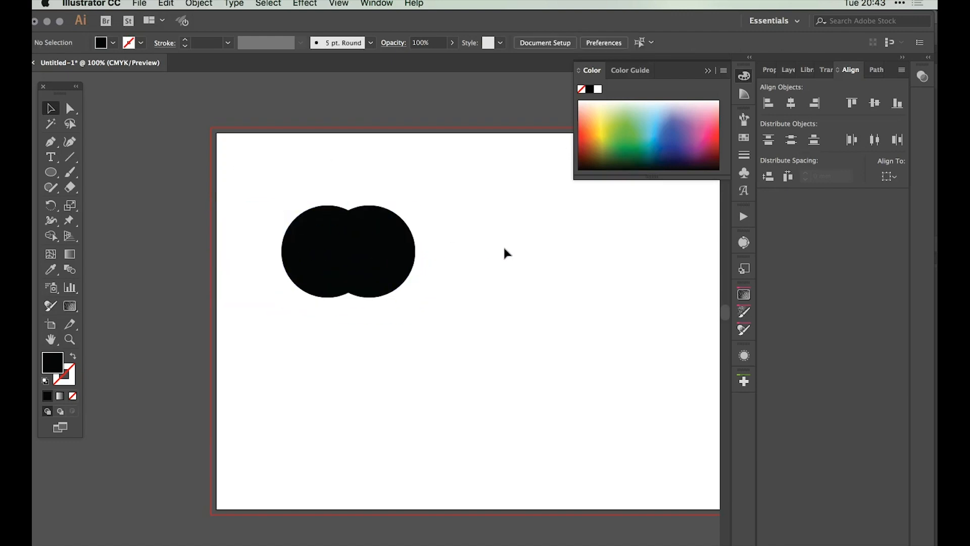
Cut a crescent out of the two overlapping circles using Pathfinder's Minus Back.
key(super+a)
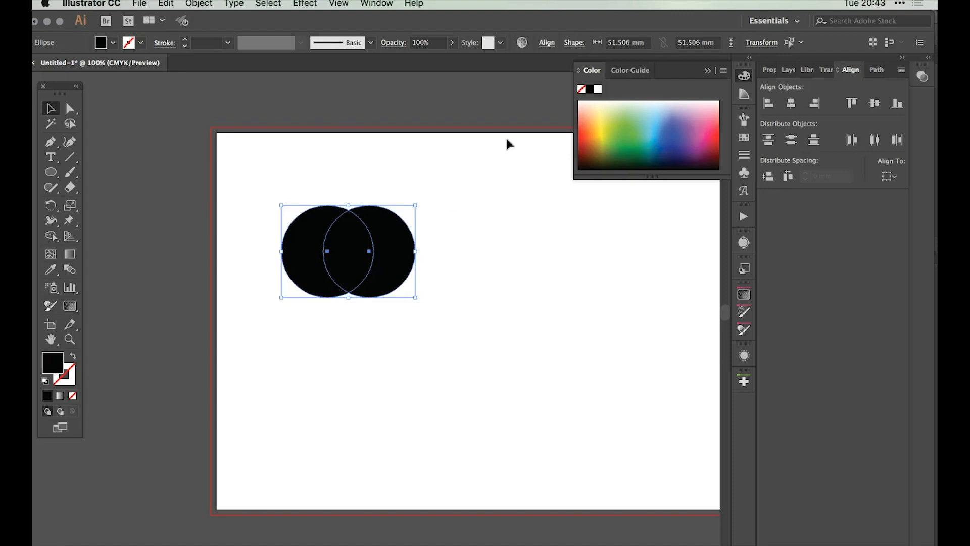
click(876, 73)
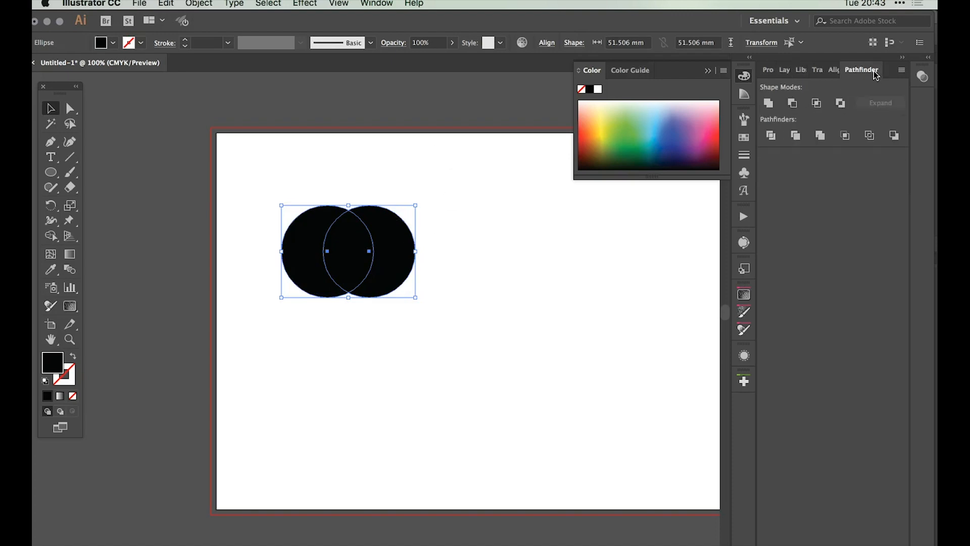
click(377, 4)
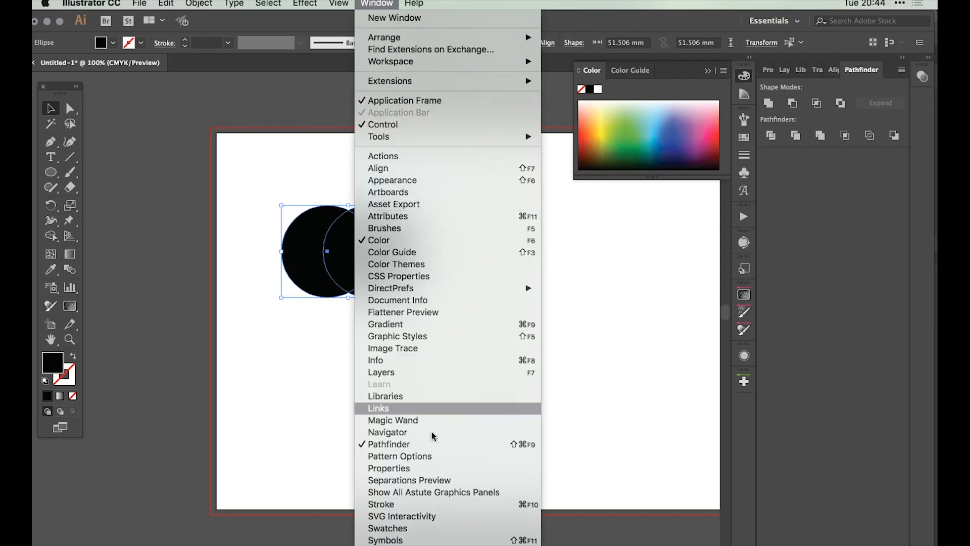
click(871, 343)
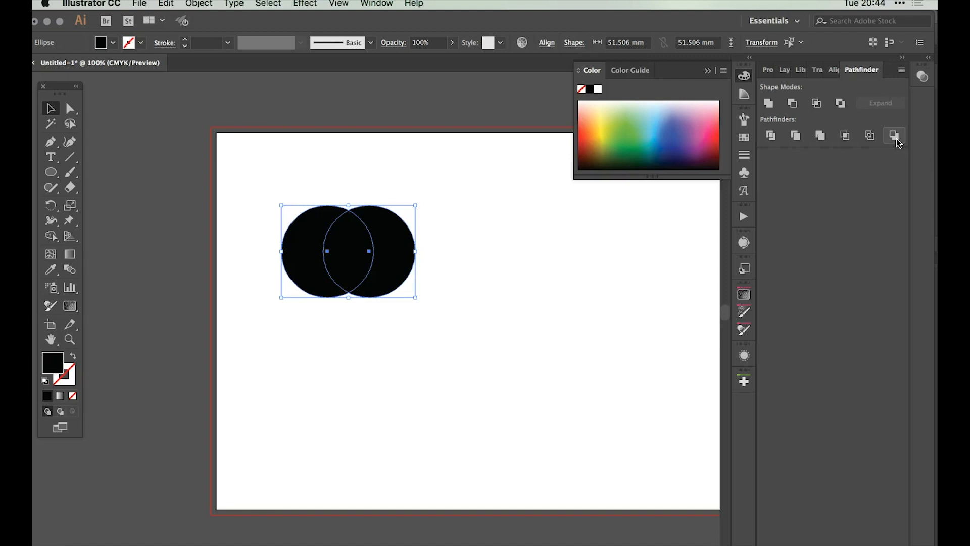
click(894, 136)
click(472, 264)
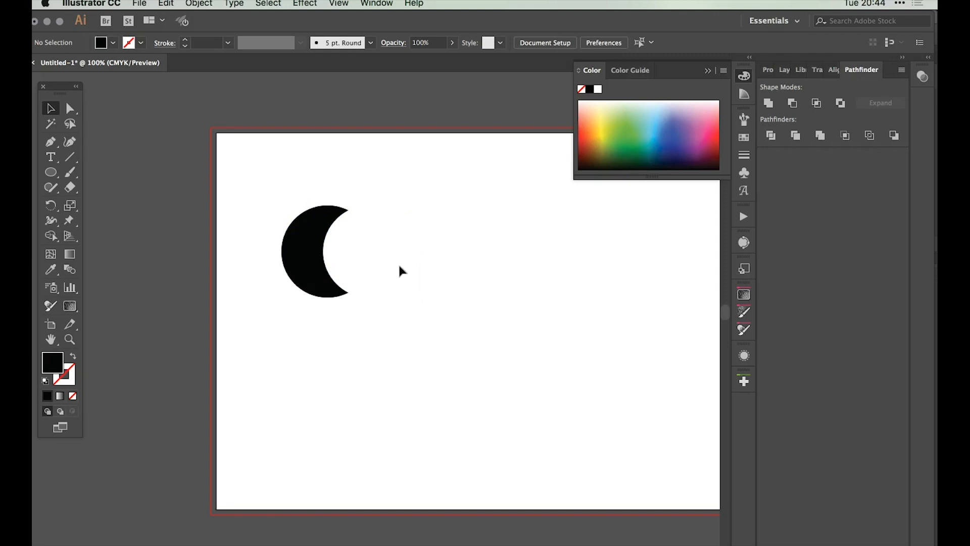
Fill the crescent with white (ffffff) and move it off the artboard, beyond its upper-left corner.
click(328, 285)
double_click(50, 365)
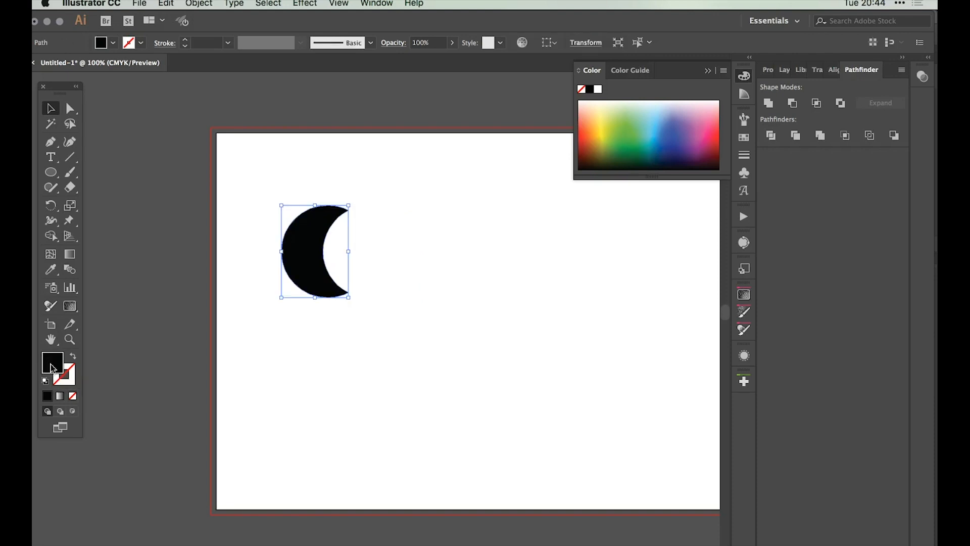
click(272, 217)
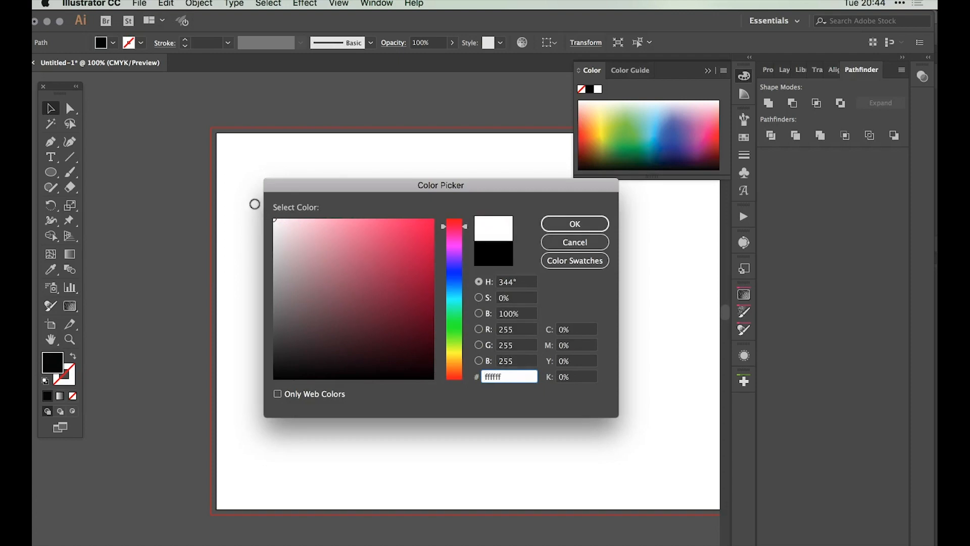
click(552, 227)
drag(320, 280, 155, 194)
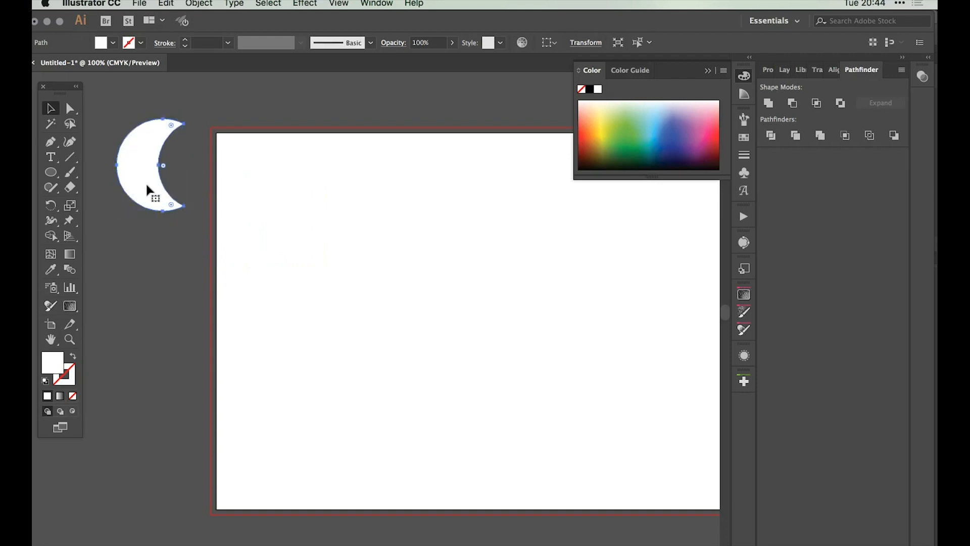
Switch to Photoshop and paste the white crescent into the postcard as a Smart Object above the SKY group.
key(super+Tab)
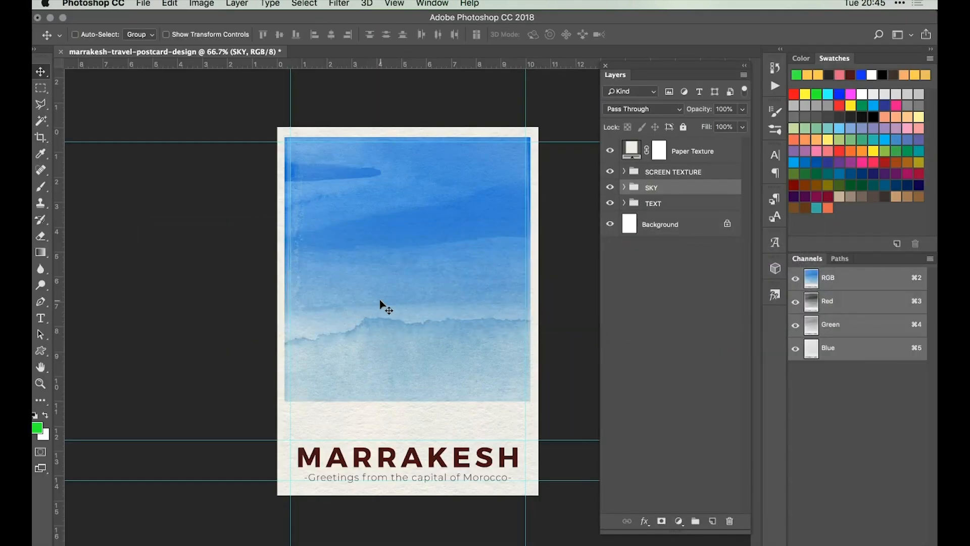
key(super+v)
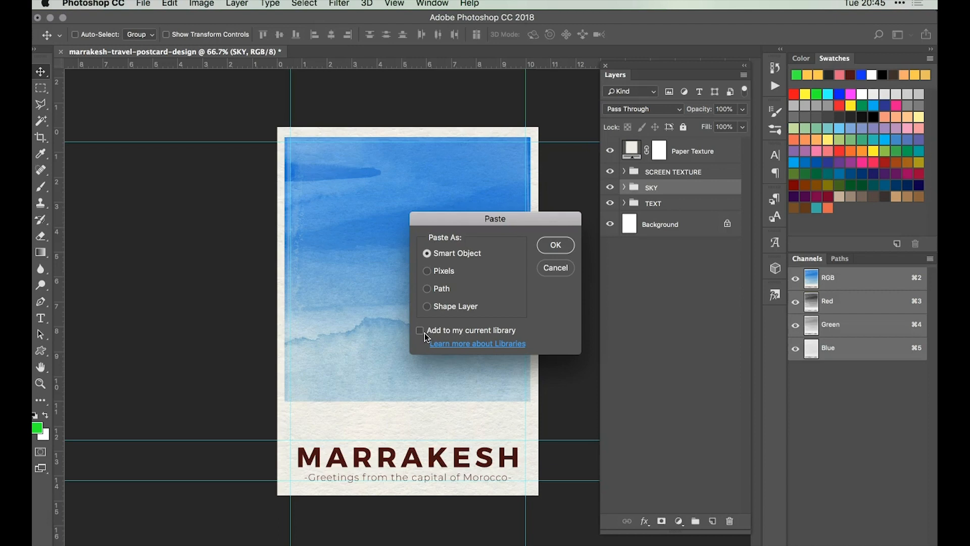
click(555, 245)
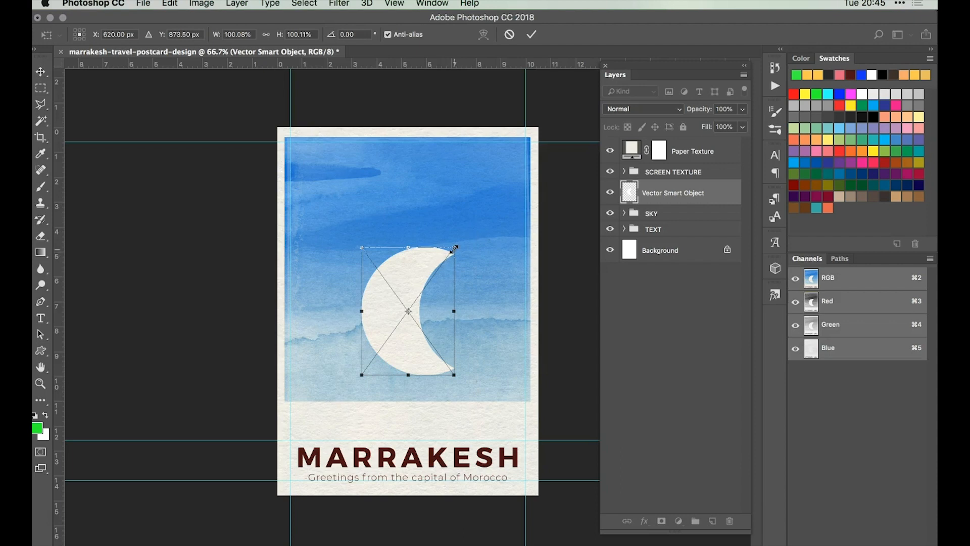
Scale the crescent to about 54.5%, rotate it about -16.7° and position it in the upper-right part of the sky.
drag(454, 248, 488, 176)
drag(516, 241, 525, 220)
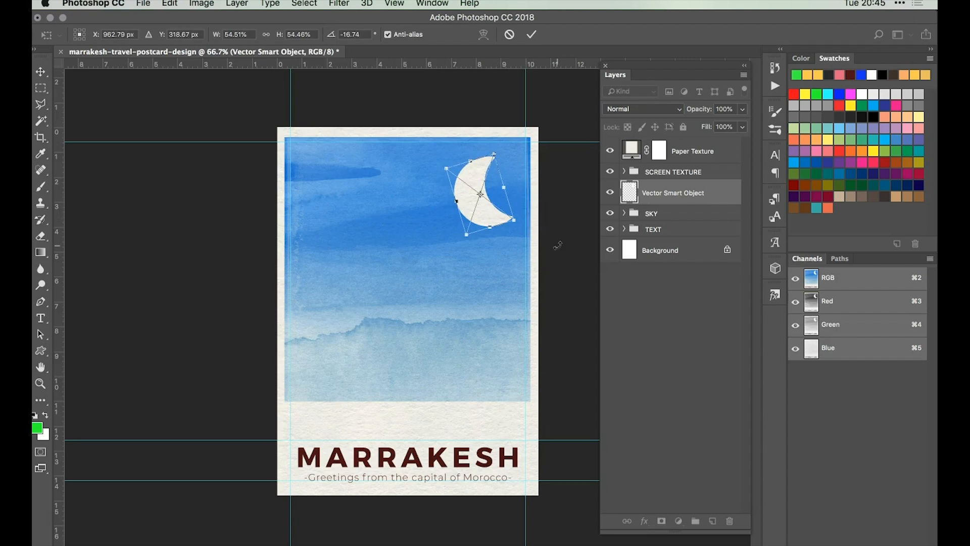
key(Return)
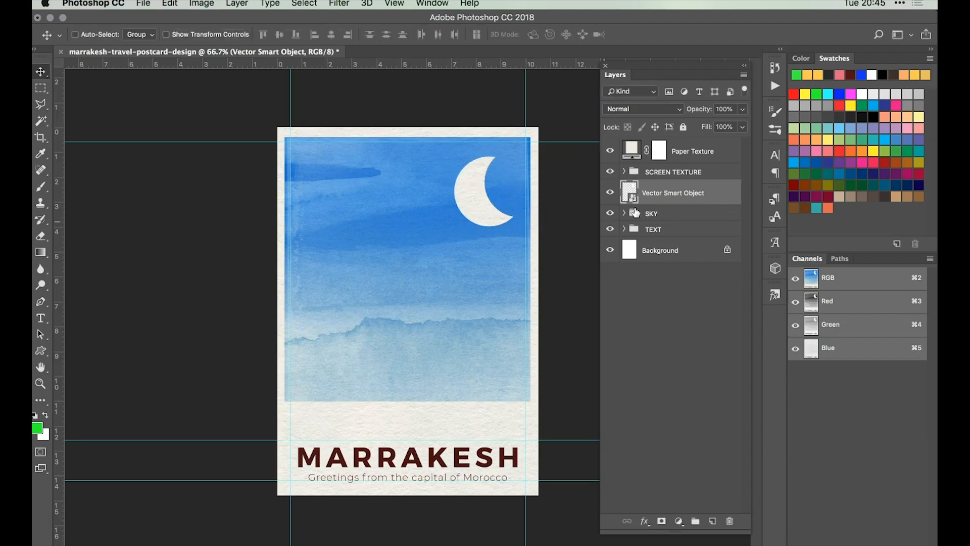
Rename the crescent's Smart Object layer to "Moon".
double_click(662, 193)
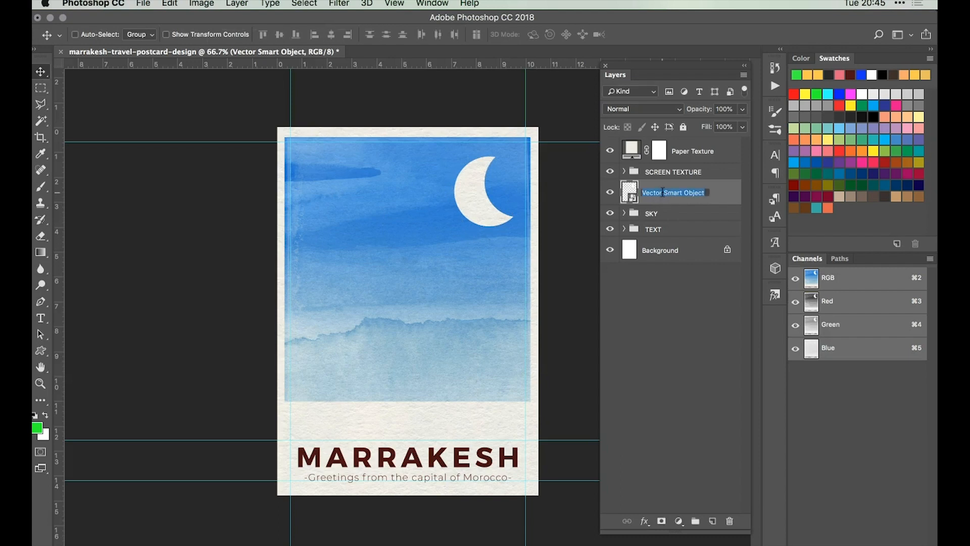
text(Moon)
key(Return)
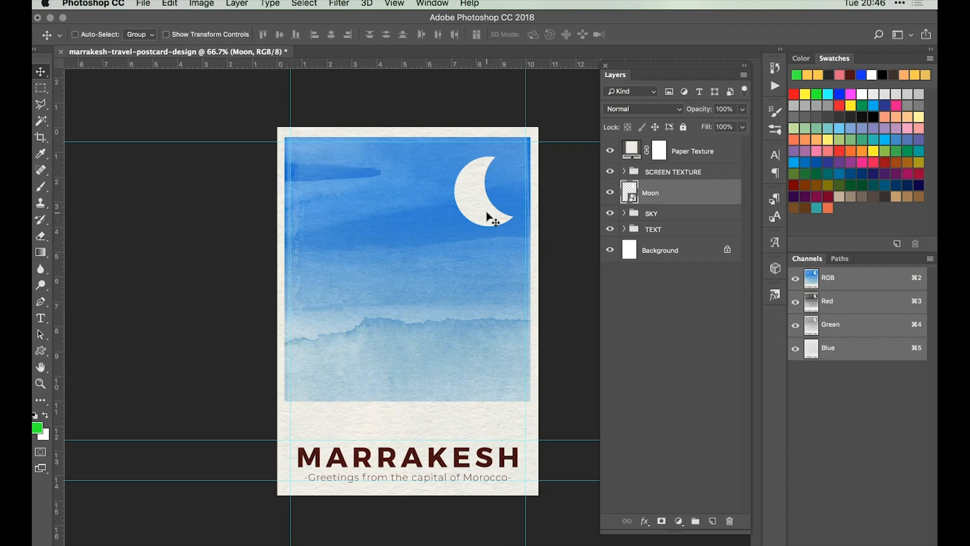
Scale the moon down to about 45% with Free Transform, keeping it in the upper-right part of the sky.
key(super+t)
drag(468, 231, 471, 221)
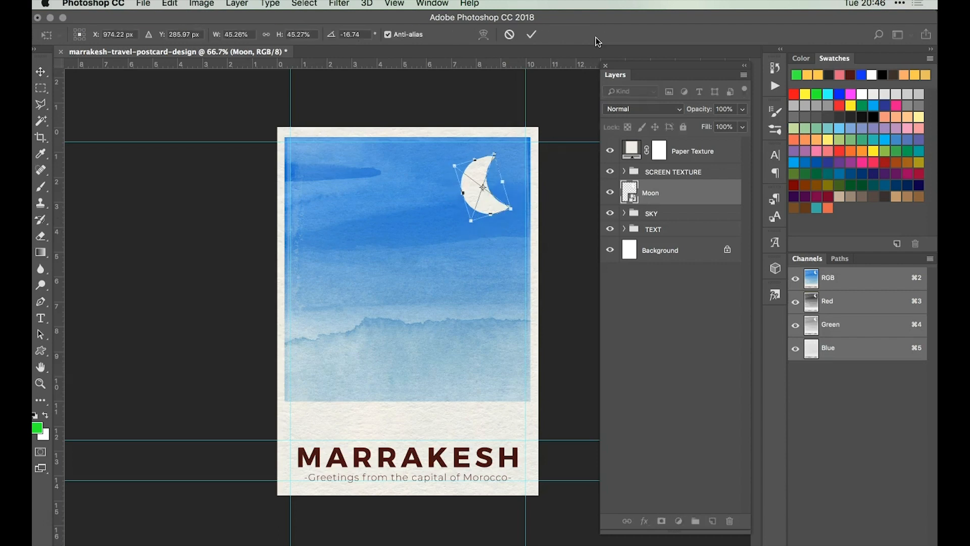
key(Return)
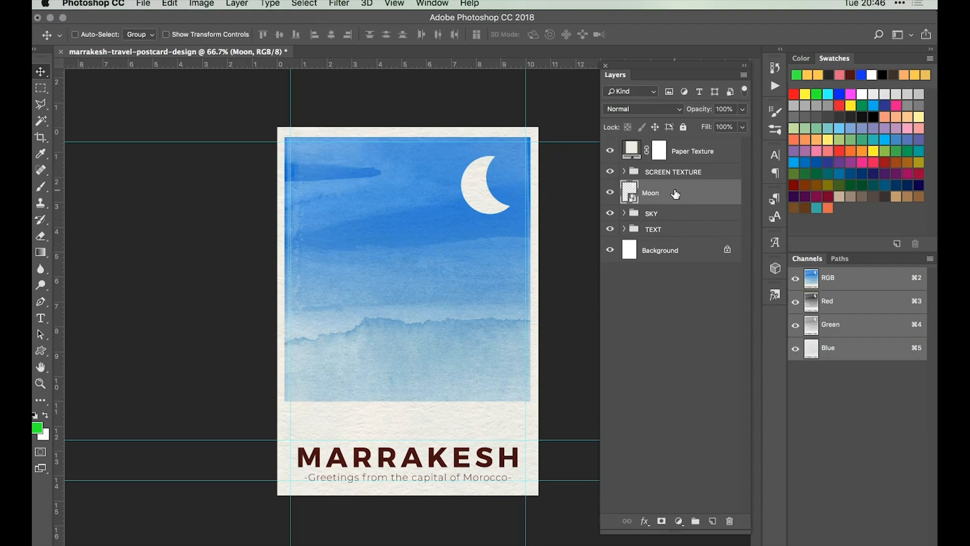
Move the Moon layer into the SKY group and leave the group collapsed.
drag(673, 195, 662, 212)
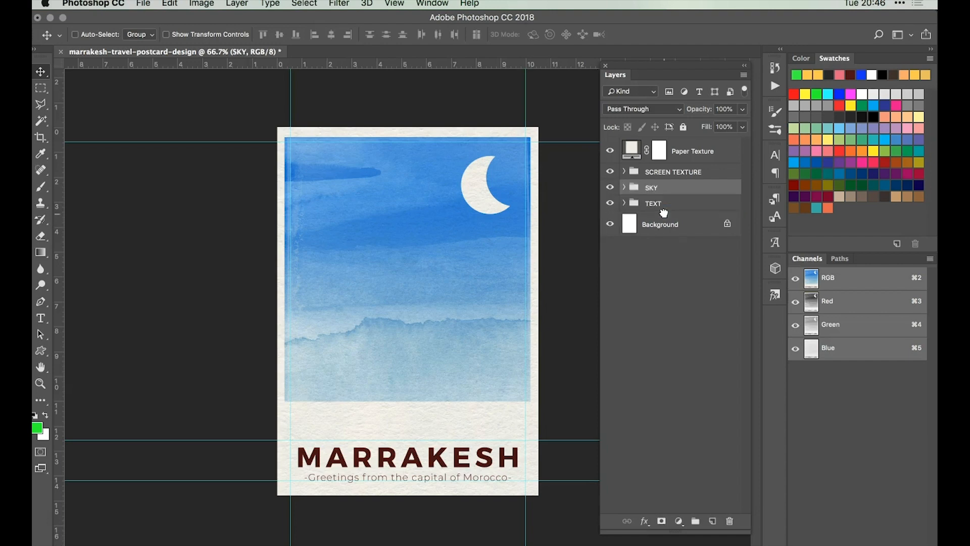
click(624, 188)
click(624, 188)
Add a new layer above the SKY group and name it "Pink colour block".
click(711, 523)
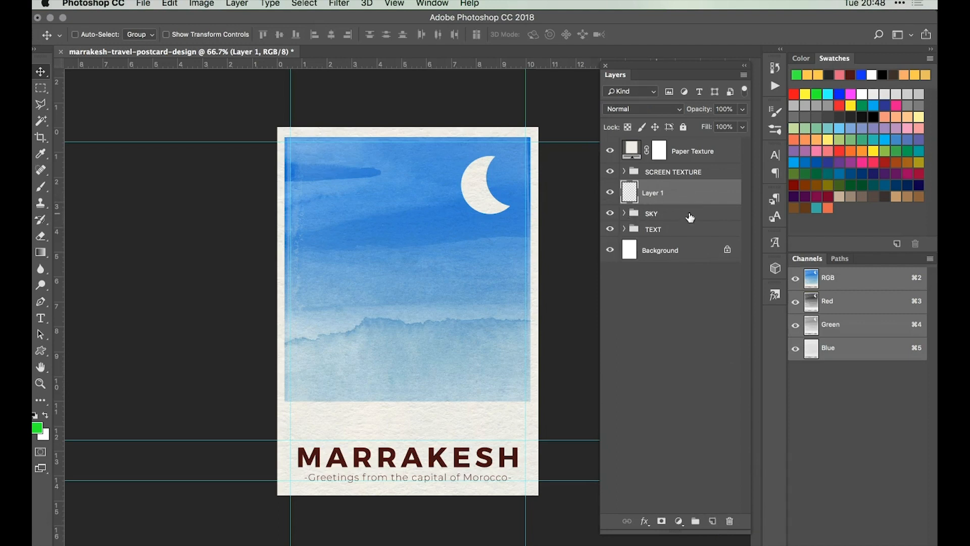
double_click(656, 193)
text(Pink colour block)
key(Return)
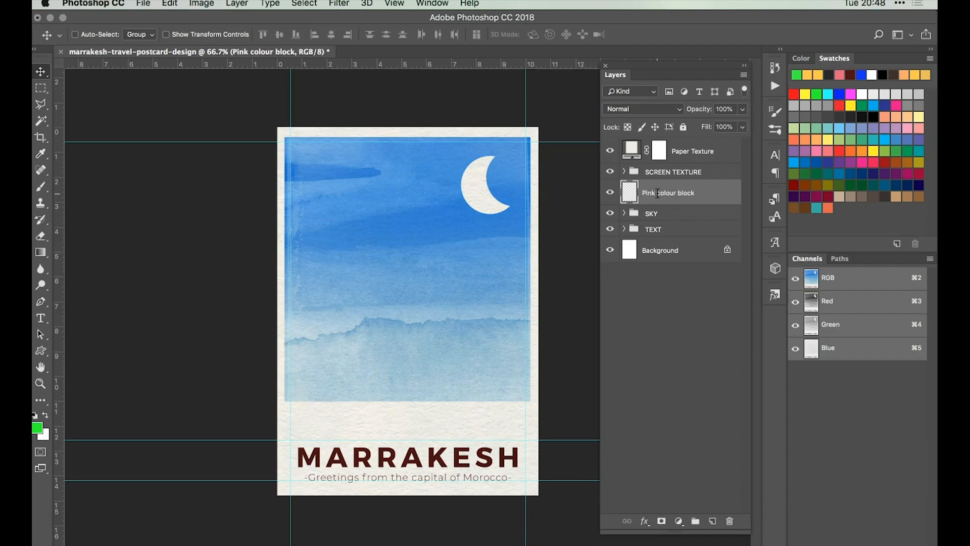
Set the foreground colour to pink (e8637a).
click(37, 428)
double_click(493, 316)
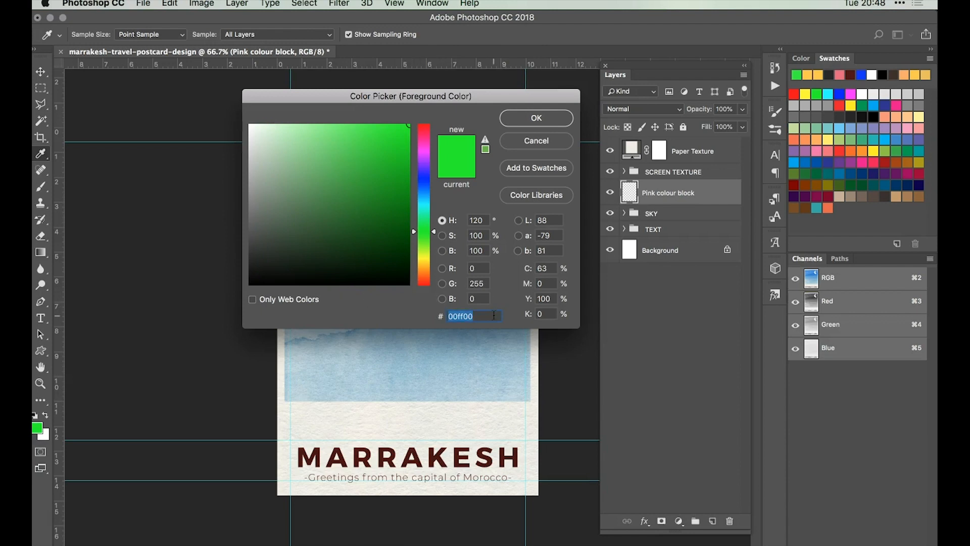
text(e)
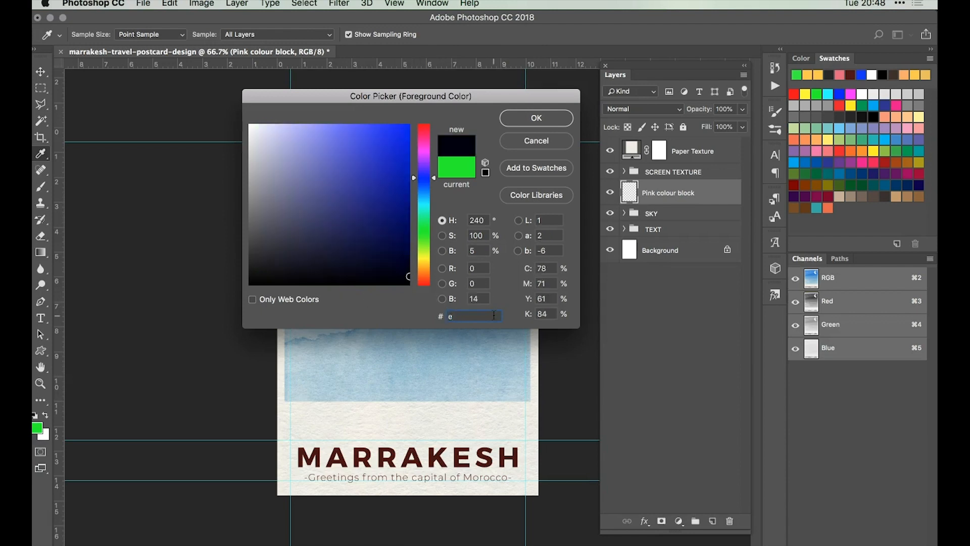
text(86)
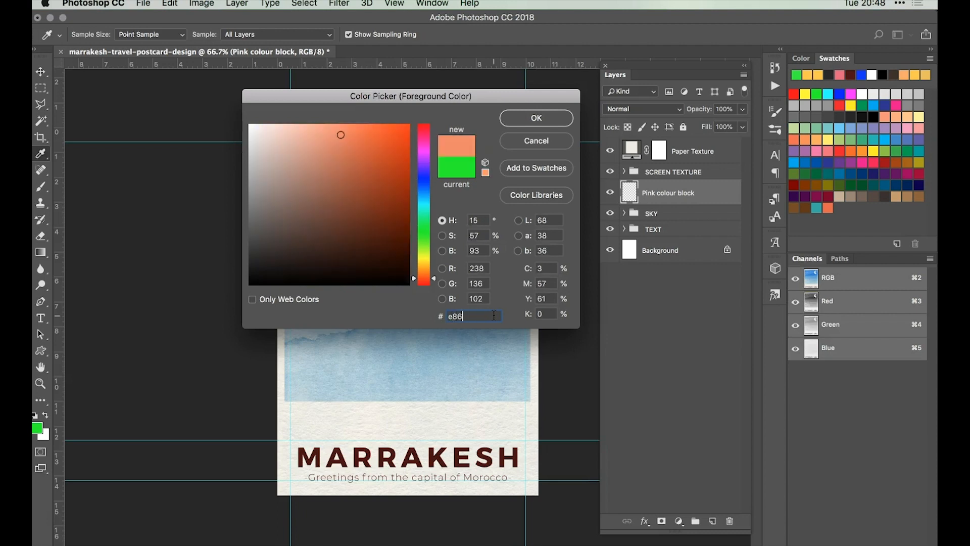
text(37a)
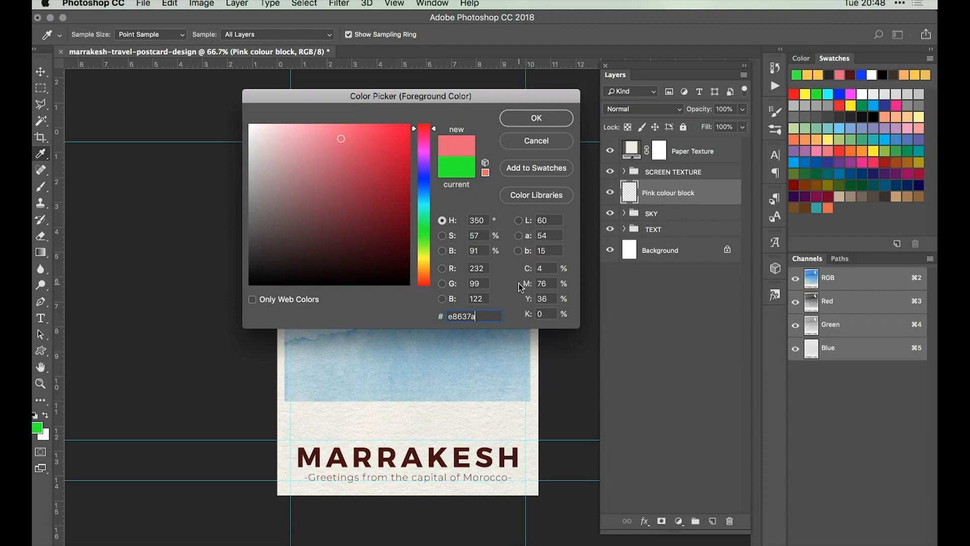
click(535, 117)
key(v)
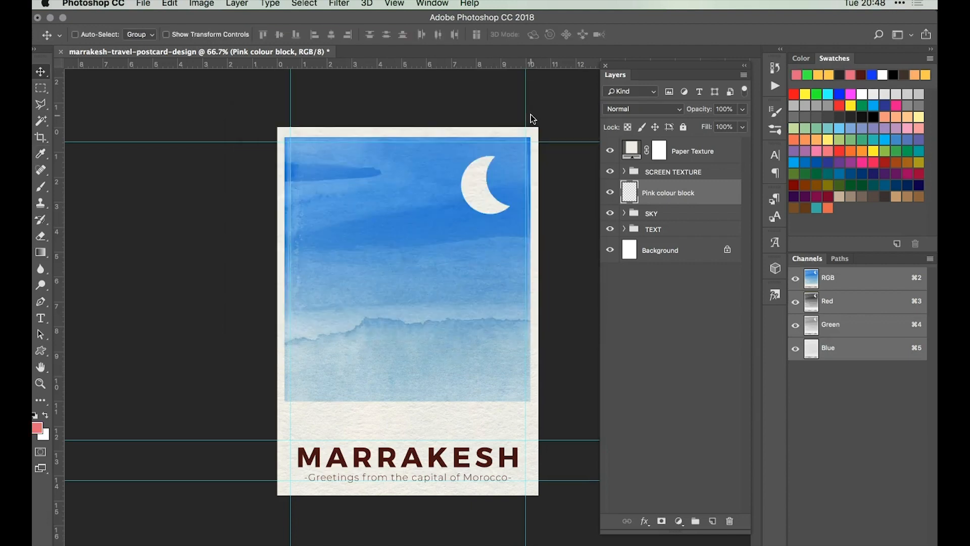
Select a rectangle about 3.8 by 2.8 cm in the lower-left corner of the sky and fill it with the pink foreground colour.
click(42, 90)
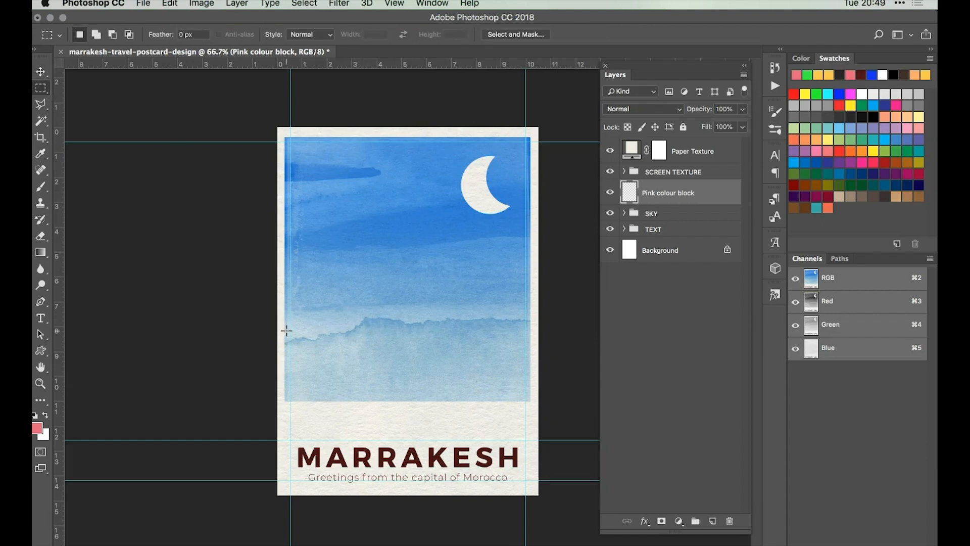
drag(284, 331, 378, 400)
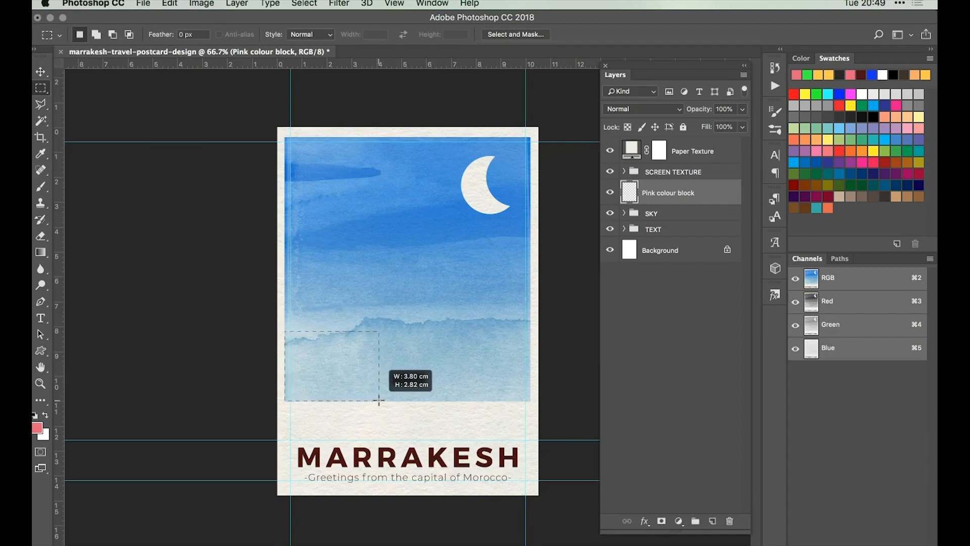
drag(379, 400, 377, 400)
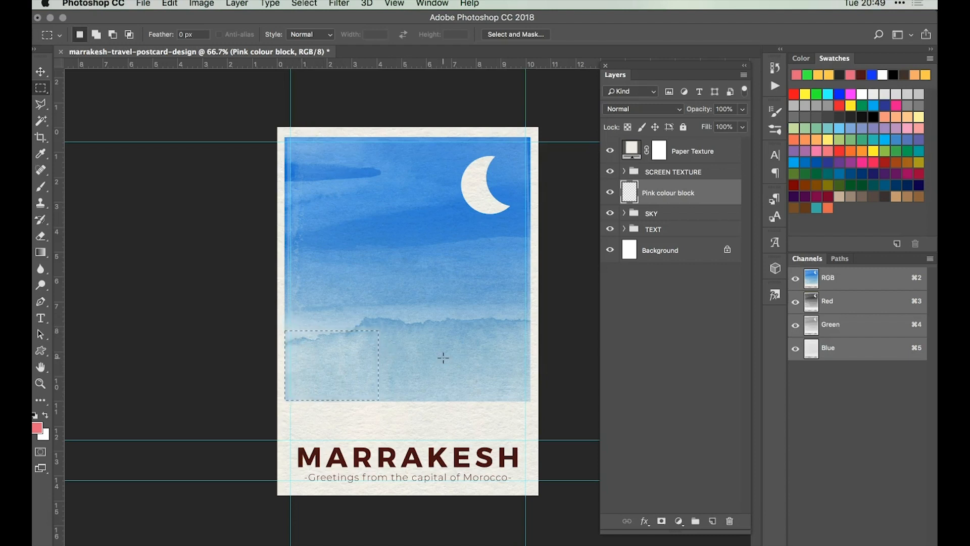
key(alt+BackSpace)
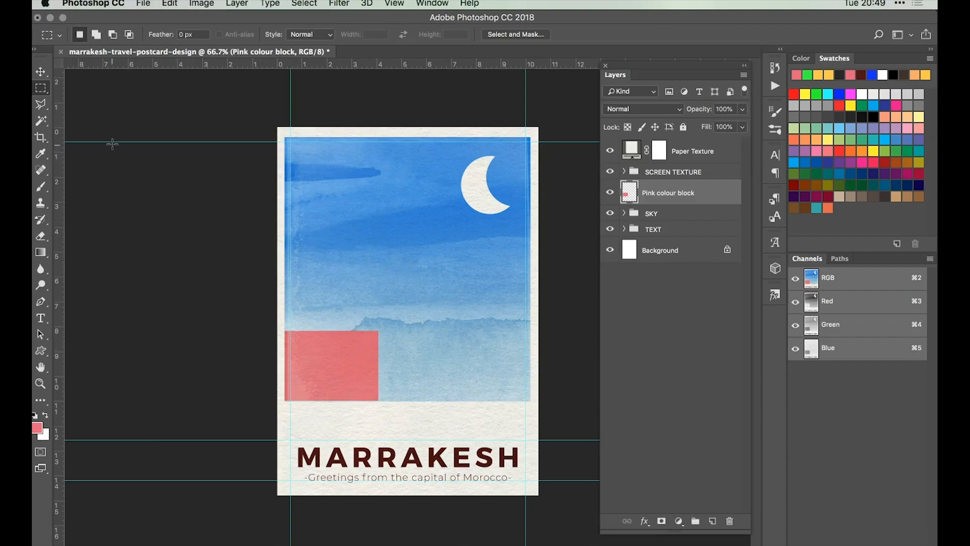
Place the Fairy Tiles pattern image number 13 from the Eskimo Family folder as an embedded file above the pink block.
click(146, 4)
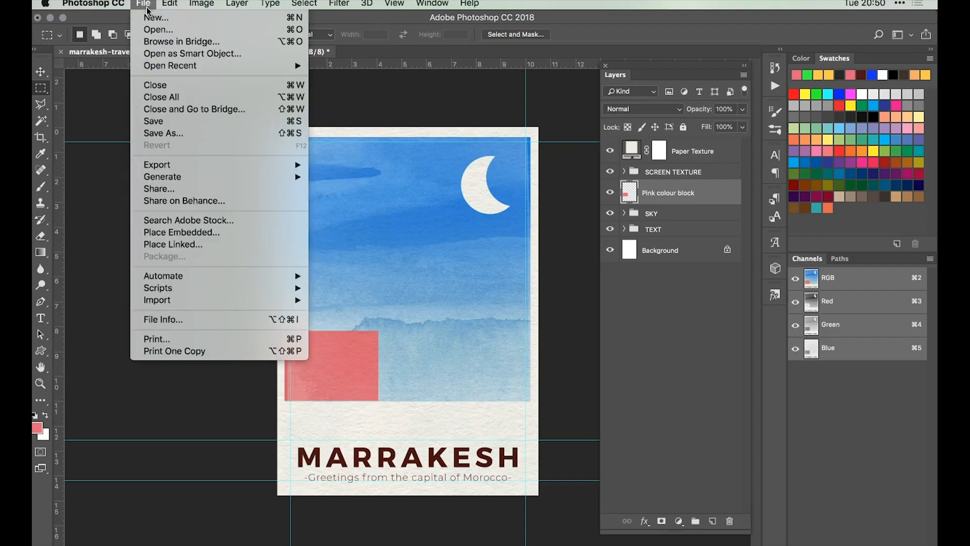
click(201, 235)
click(524, 85)
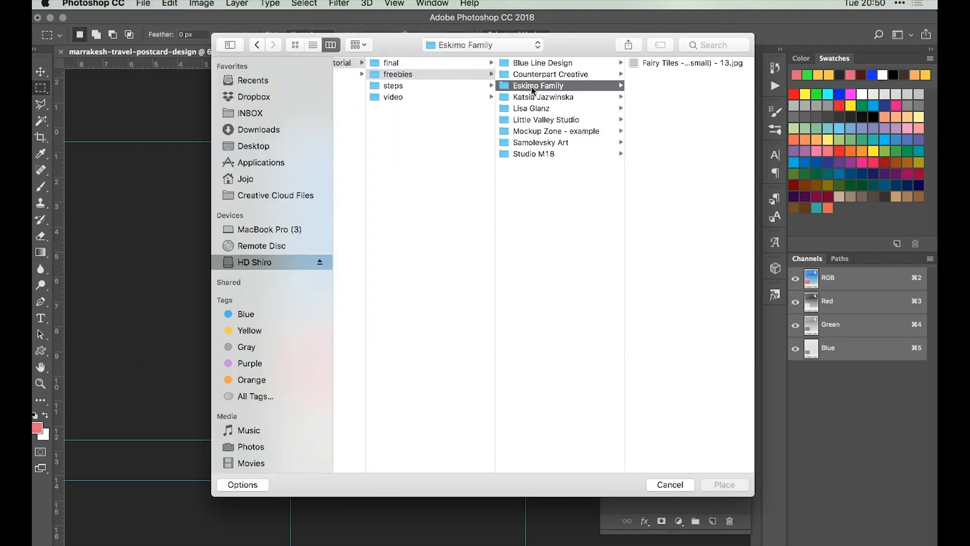
click(655, 62)
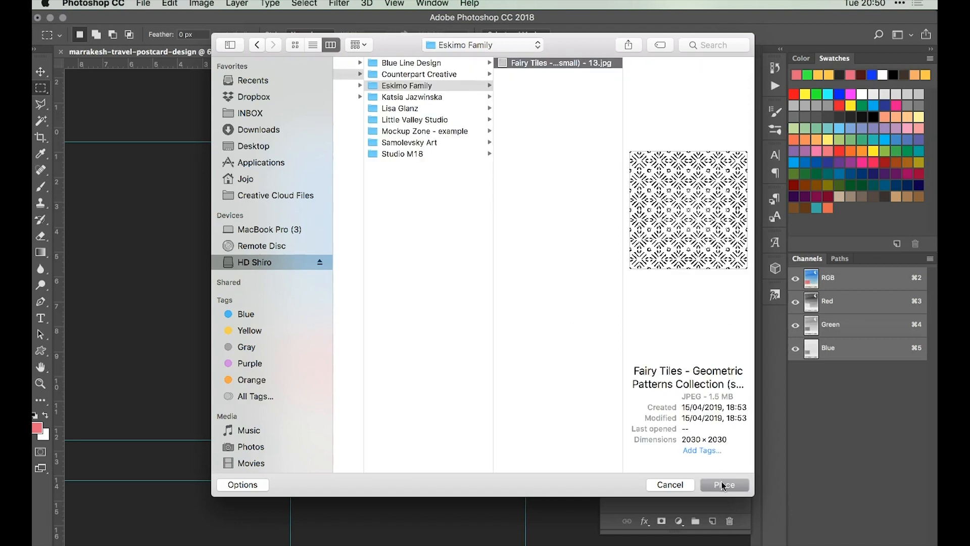
click(720, 484)
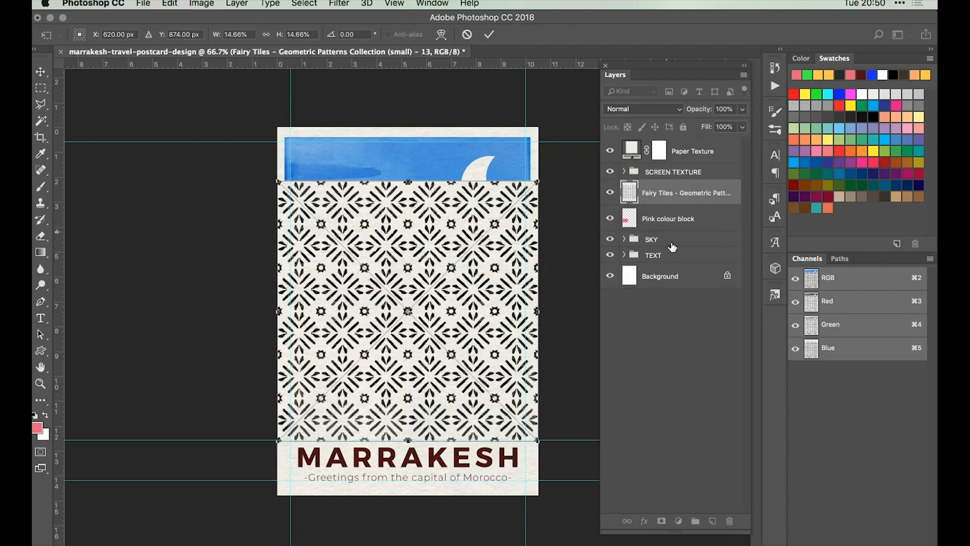
Set the Fairy Tiles layer's blend mode to Multiply and scale the pattern to about 5.37% so it spans the pink block's width.
click(628, 109)
click(635, 144)
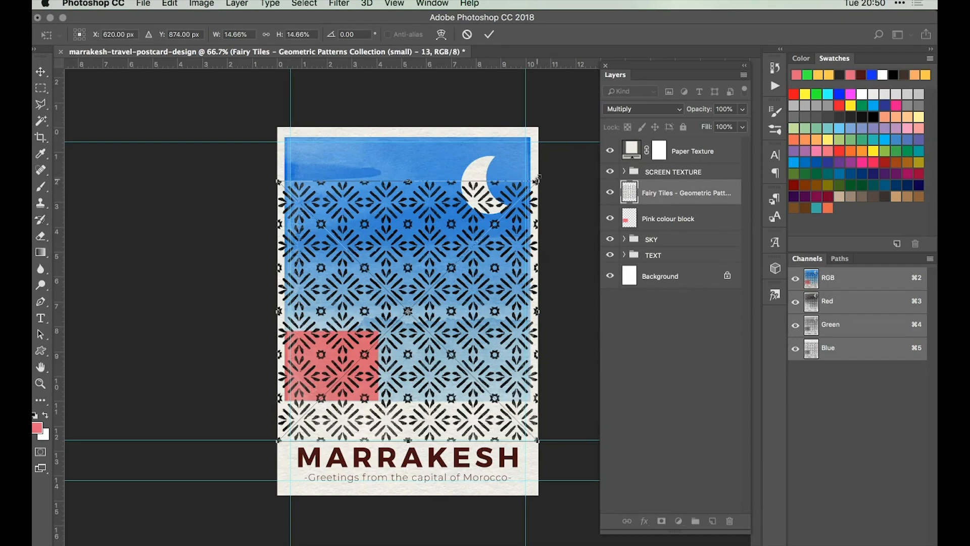
drag(537, 178, 348, 339)
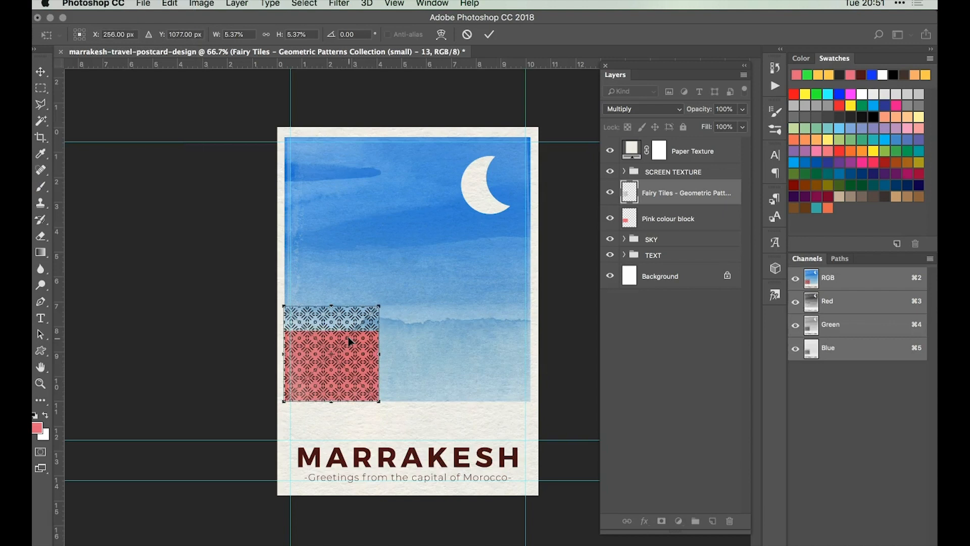
Align the tile pattern with the lower edge and sides of the pink block at X 254 px, Y 1074 px, and apply the placement.
key(super+plus)
key(super+plus)
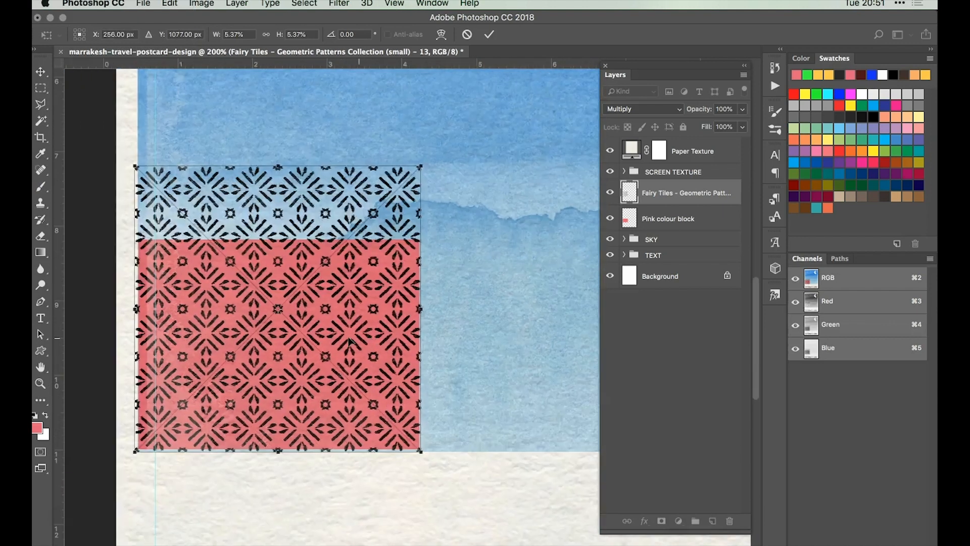
scroll(348, 339, left, 5)
drag(375, 362, 374, 353)
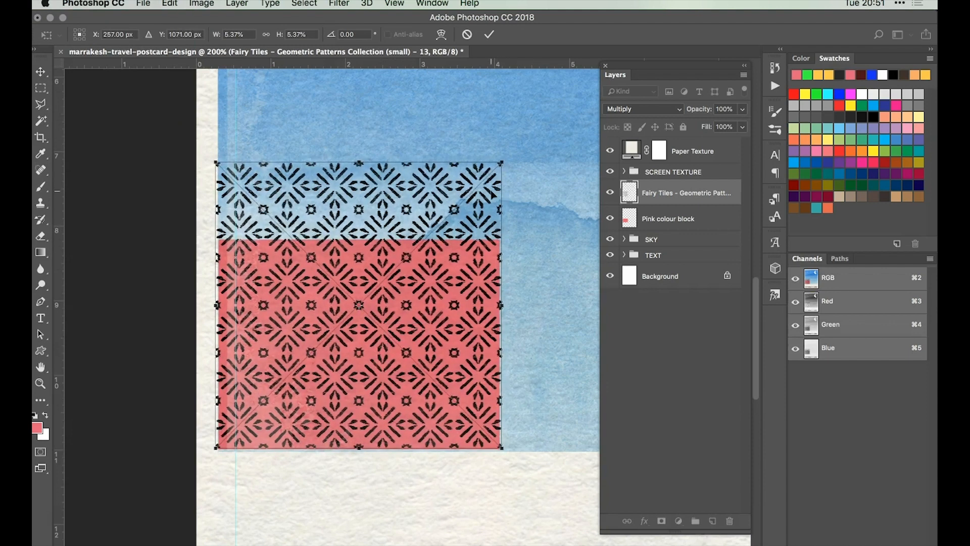
key(Left)
key(Left)
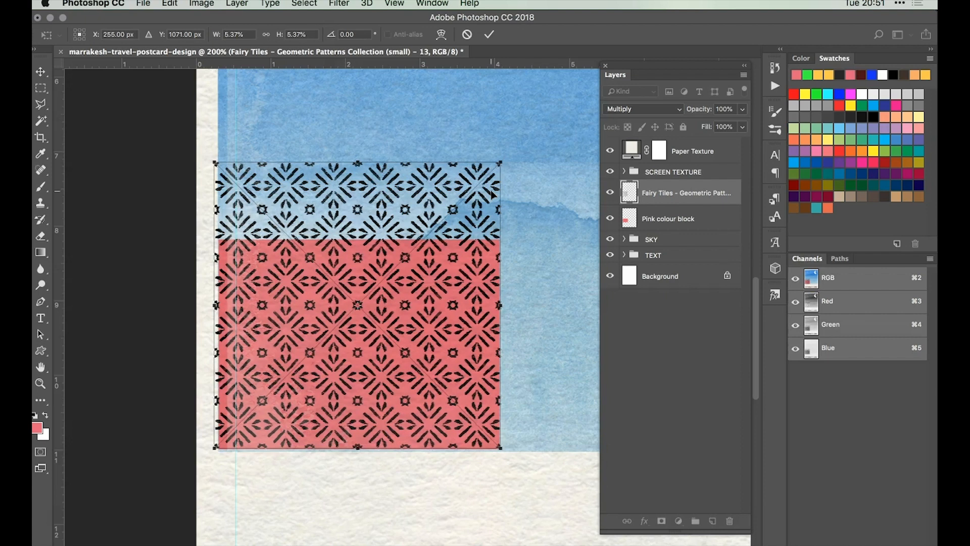
key(Down)
key(Down)
key(Down)
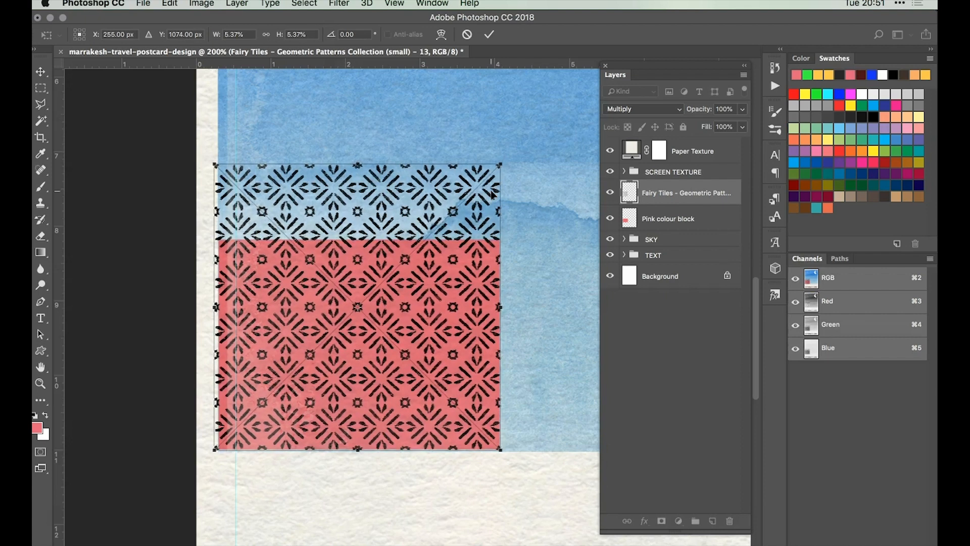
key(Left)
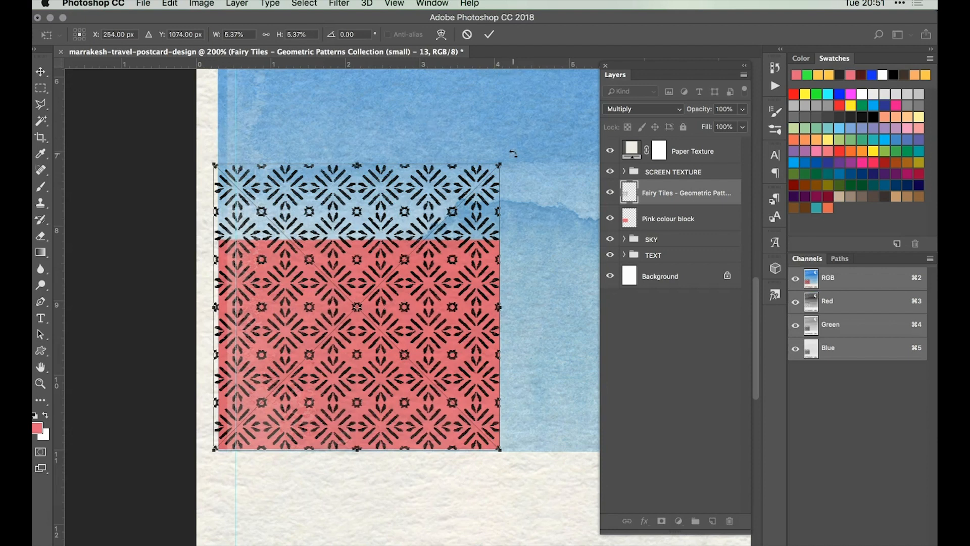
key(Return)
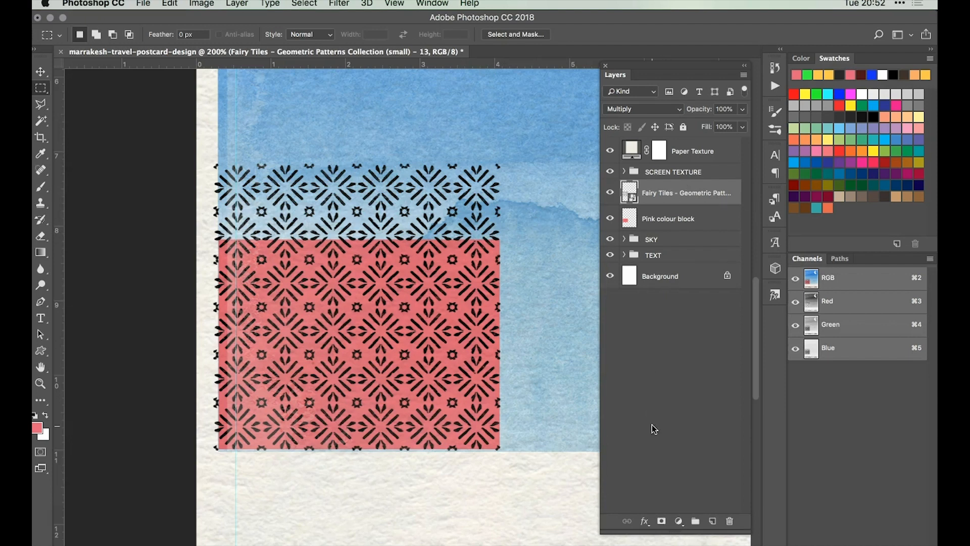
Add a layer mask to the Fairy Tiles layer and mask out the part of the pattern above the pink block.
click(662, 521)
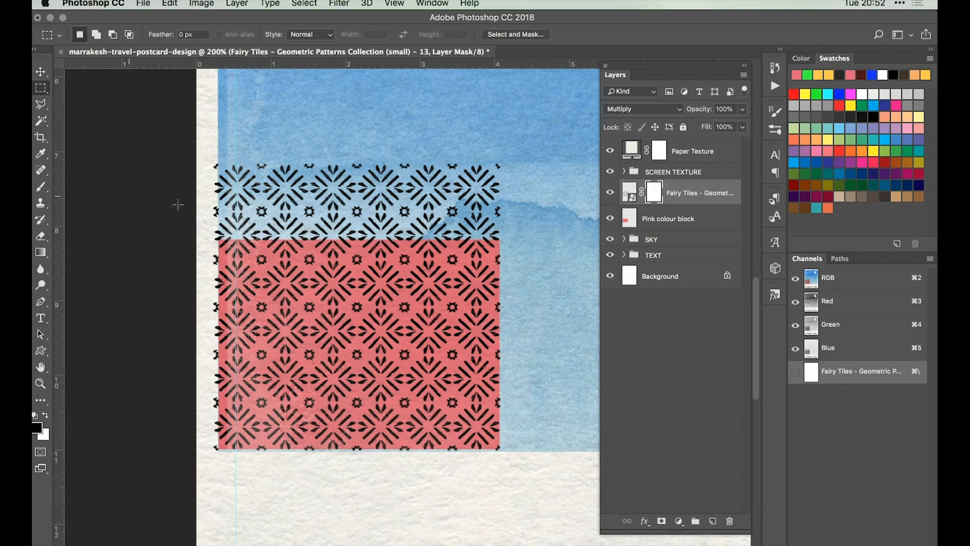
drag(204, 146, 510, 240)
scroll(303, 353, right, 3)
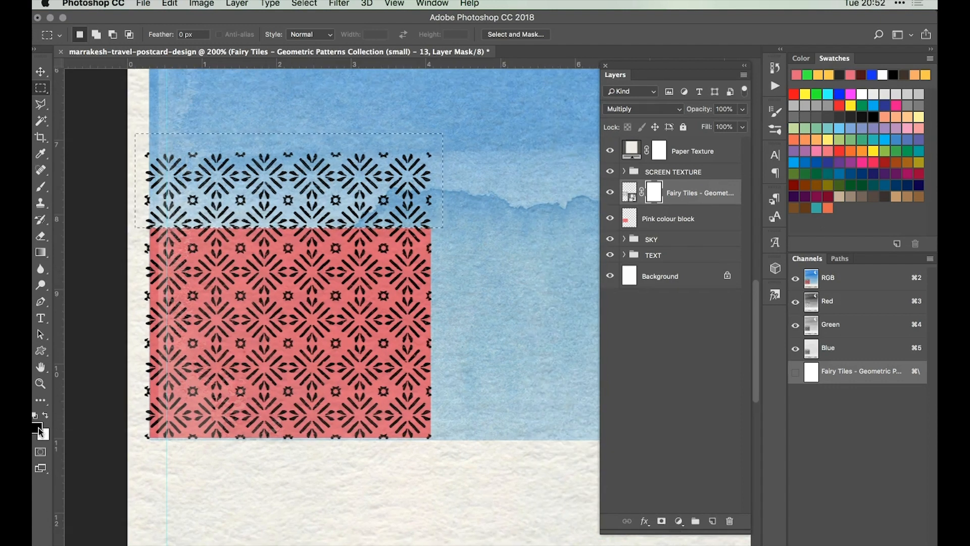
key(alt+BackSpace)
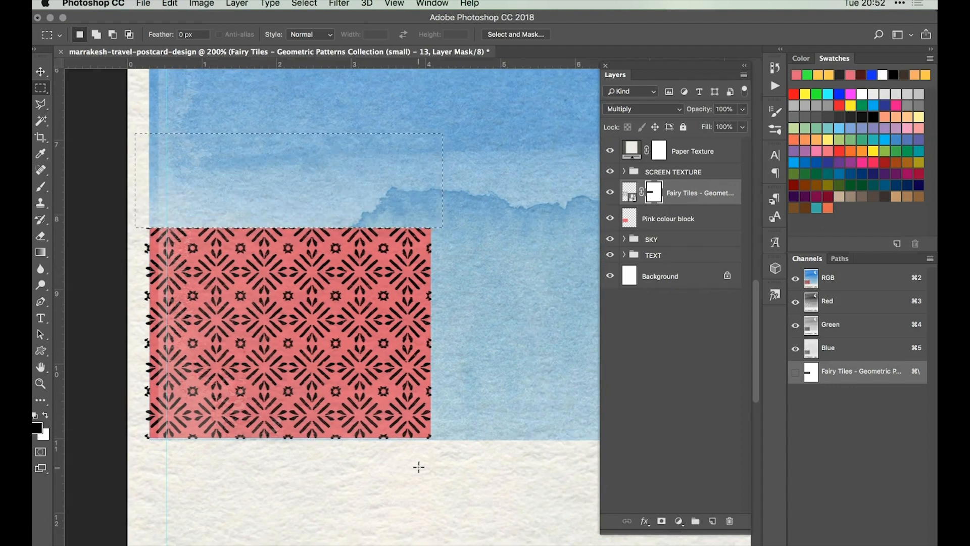
Place the Handrawn_pattern_border_4-01 image from the Studio M18 folder as an embedded file above the tile pattern.
key(super+minus)
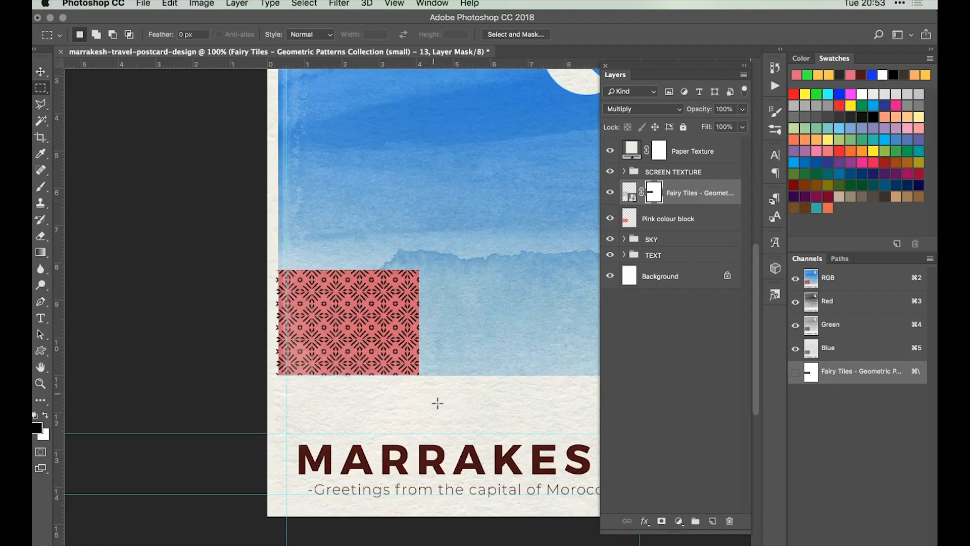
click(143, 4)
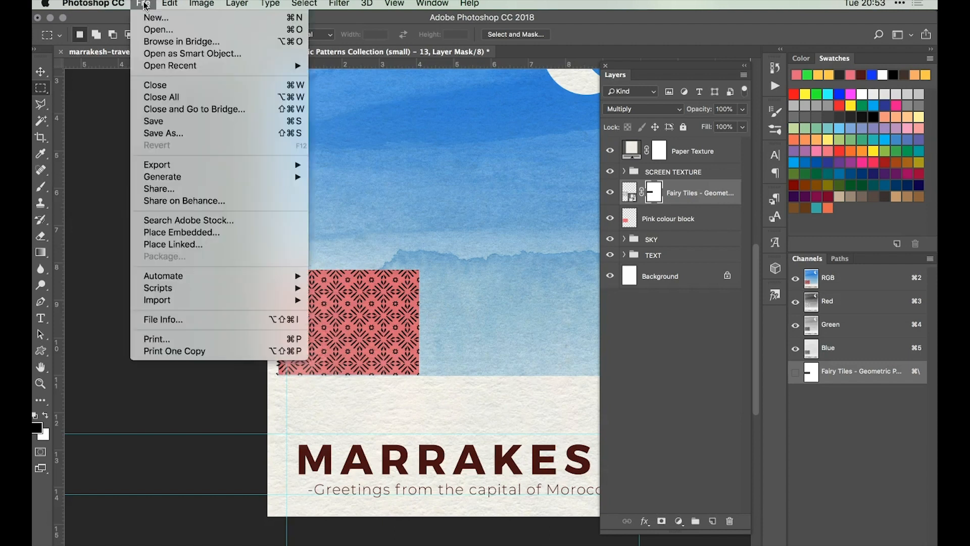
click(197, 232)
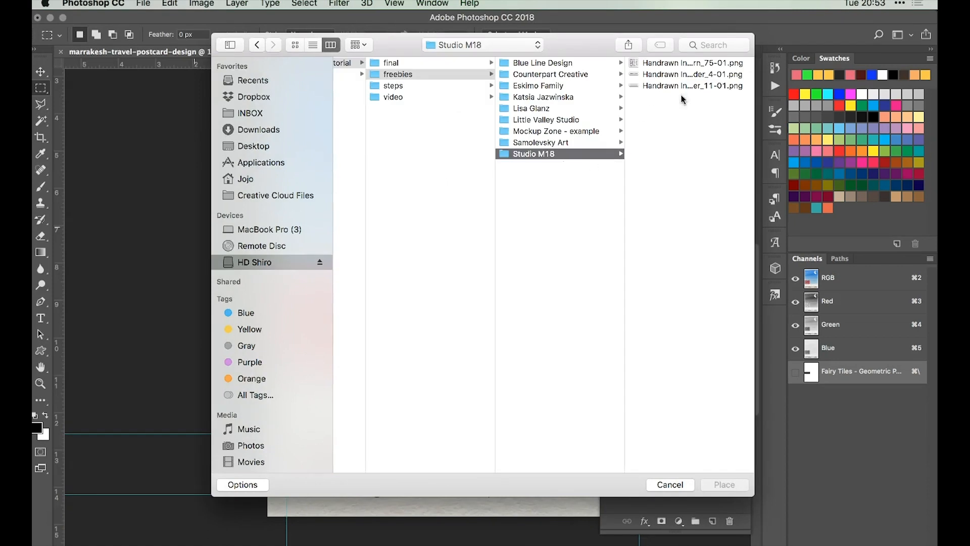
click(677, 75)
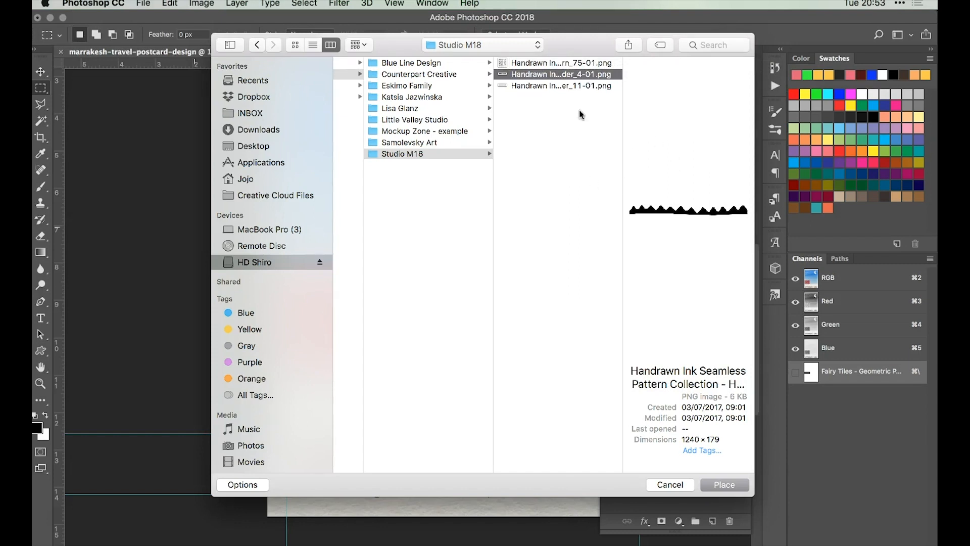
click(732, 485)
scroll(359, 322, right, 5)
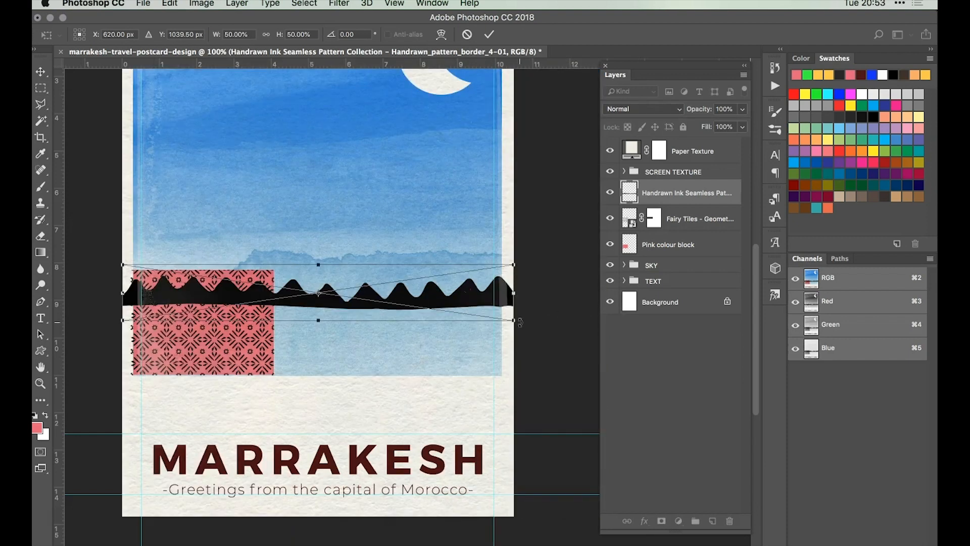
Scale the zigzag border to about 18.15%, rest it along the pink block's upper edge, and apply the placement.
mouse_move(519, 322)
mouse_down()
mouse_move(445, 294)
mouse_move(276, 292)
mouse_up()
key(super+plus)
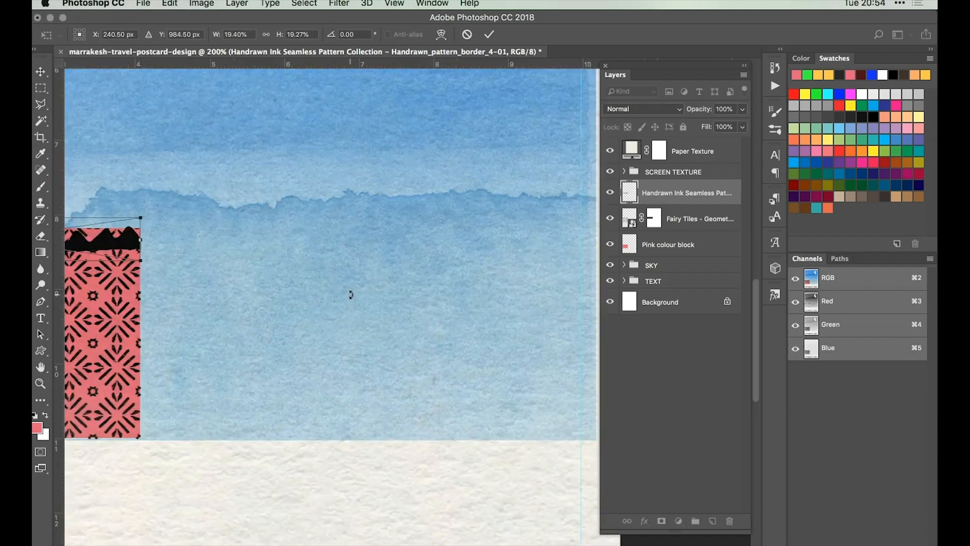
scroll(352, 294, left, 10)
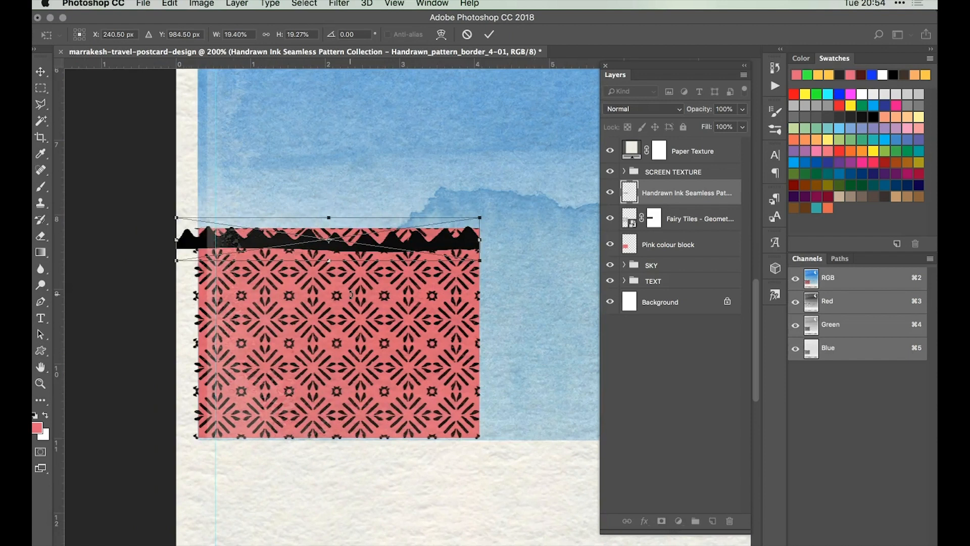
scroll(350, 294, right, 2)
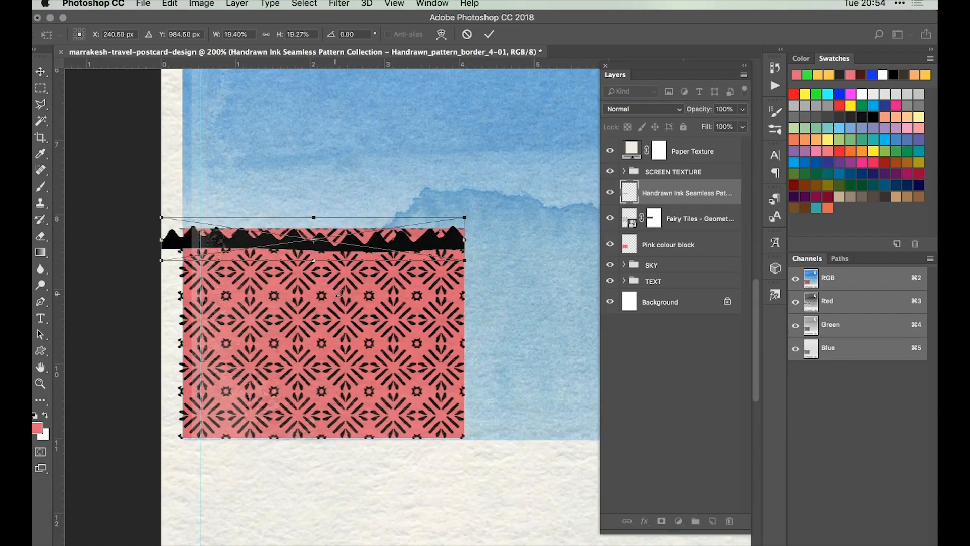
drag(154, 260, 174, 256)
drag(415, 246, 417, 231)
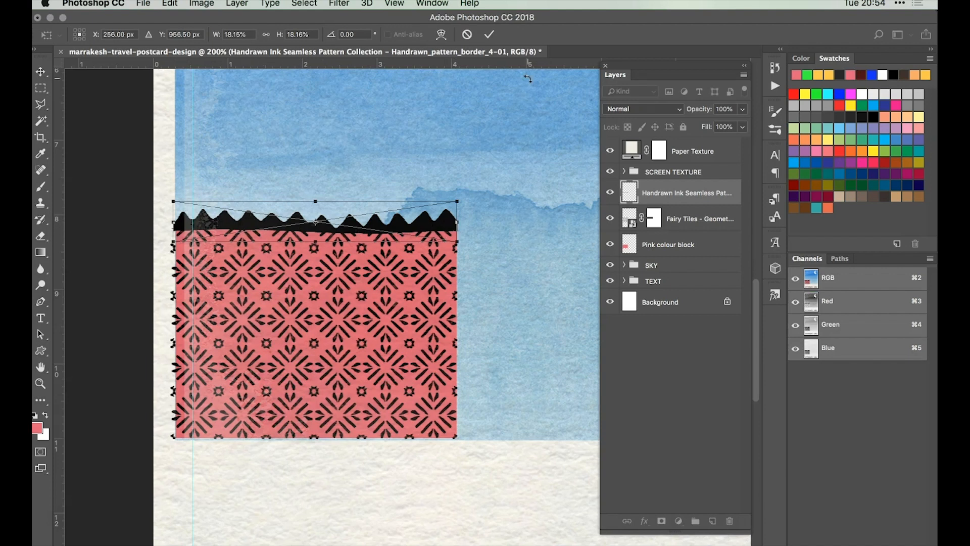
key(Return)
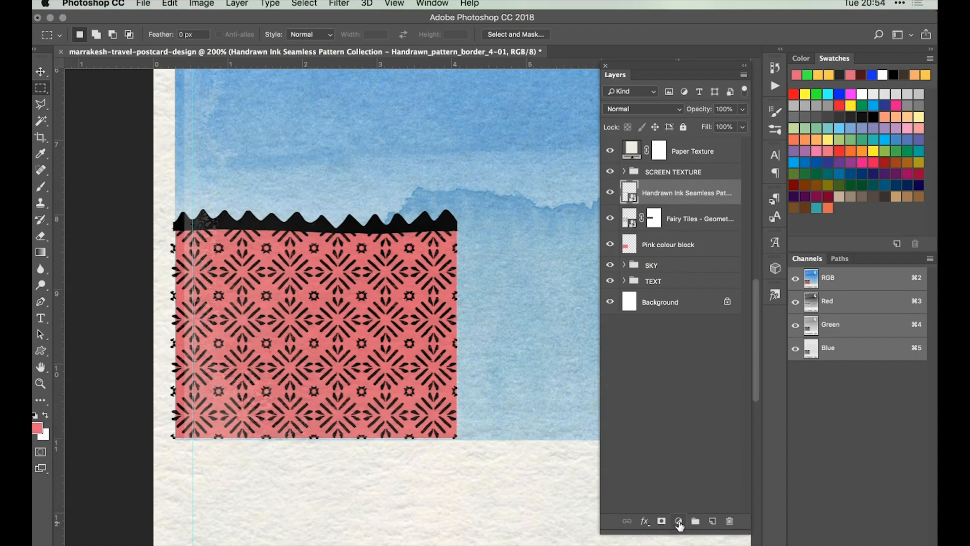
Add a Hue/Saturation adjustment clipped to the zigzag border layer and enable Colorize.
click(678, 521)
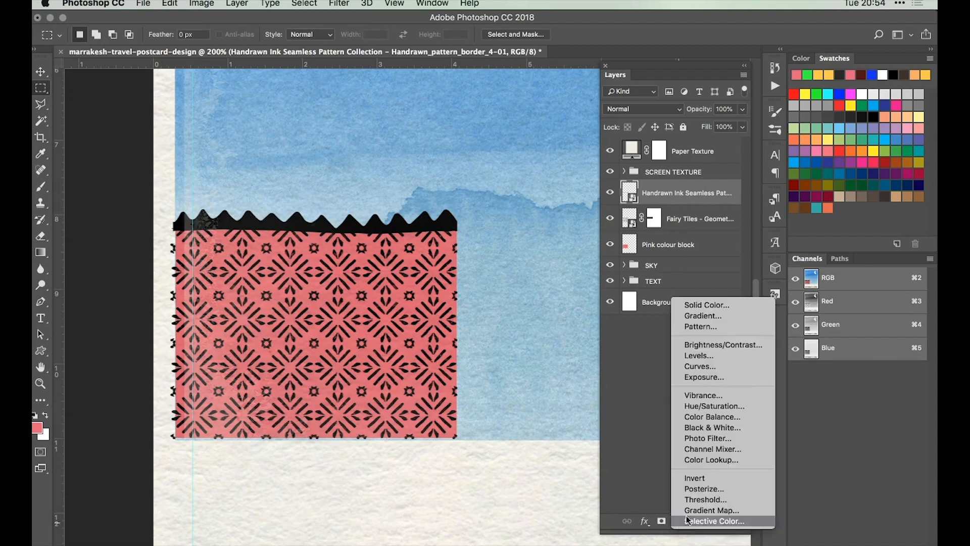
click(741, 407)
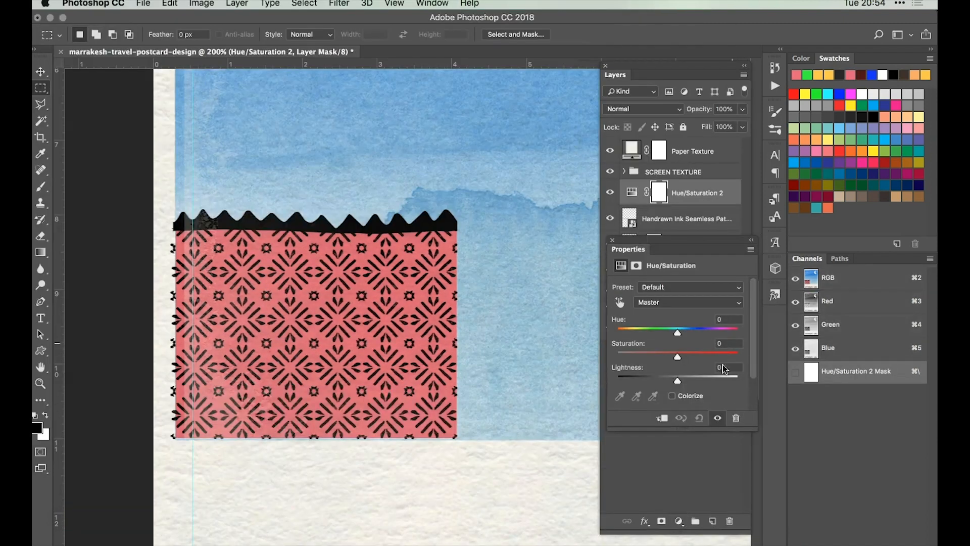
click(663, 419)
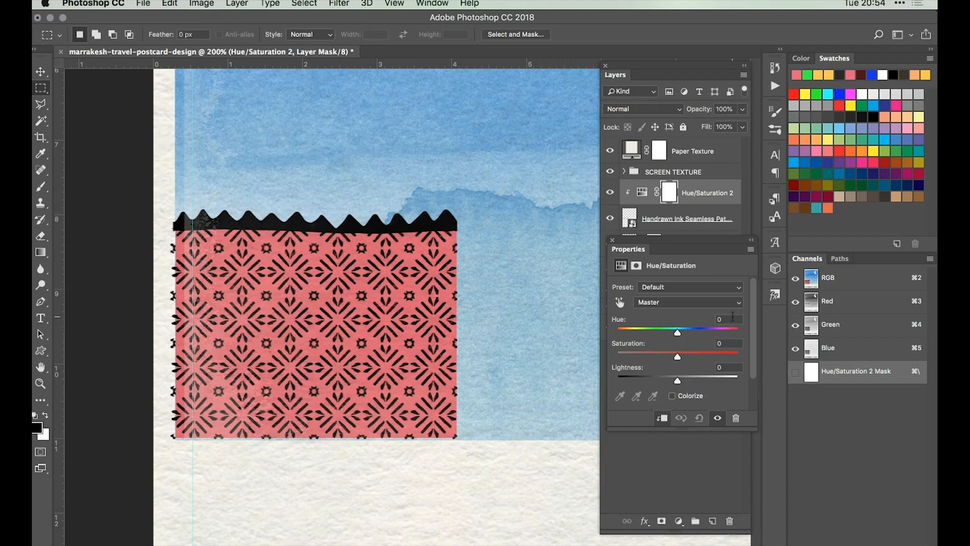
text(2)
click(672, 396)
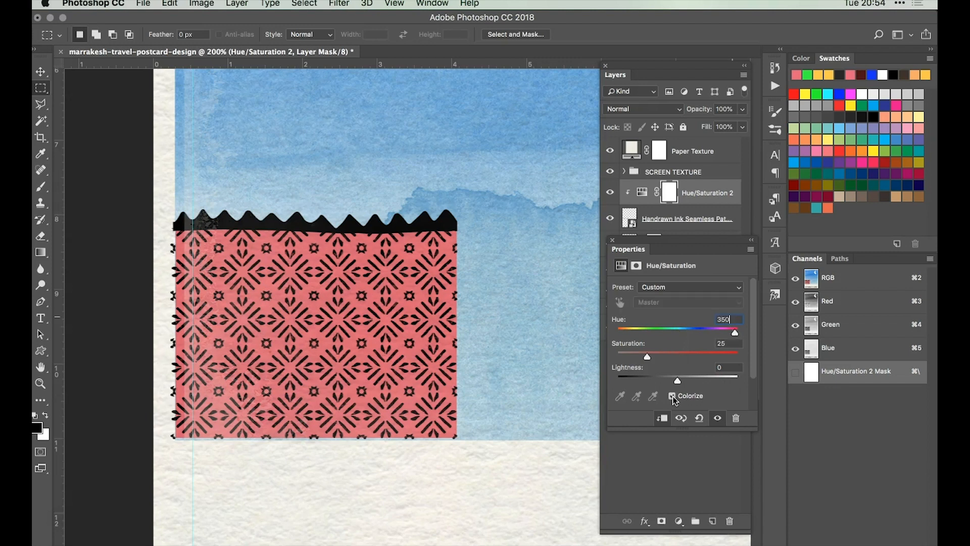
Colour the zigzag border blue by setting hue to 221, saturation to 74 and lightness to 40.
double_click(734, 318)
text(221)
key(Tab)
text(7440)
key(Return)
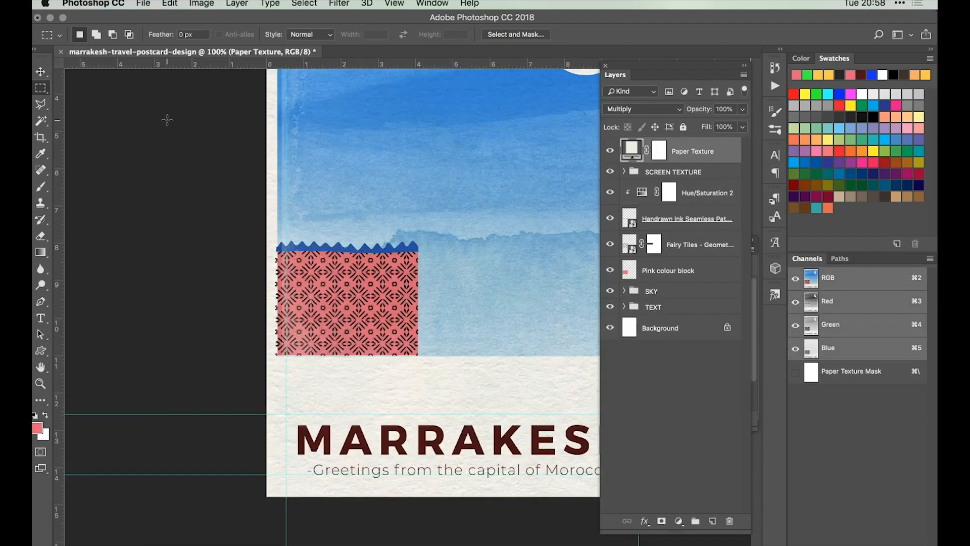
Place the Shape 41 image of yellow rings from the Samolevsky Art folder above the Paper Texture layer.
click(143, 4)
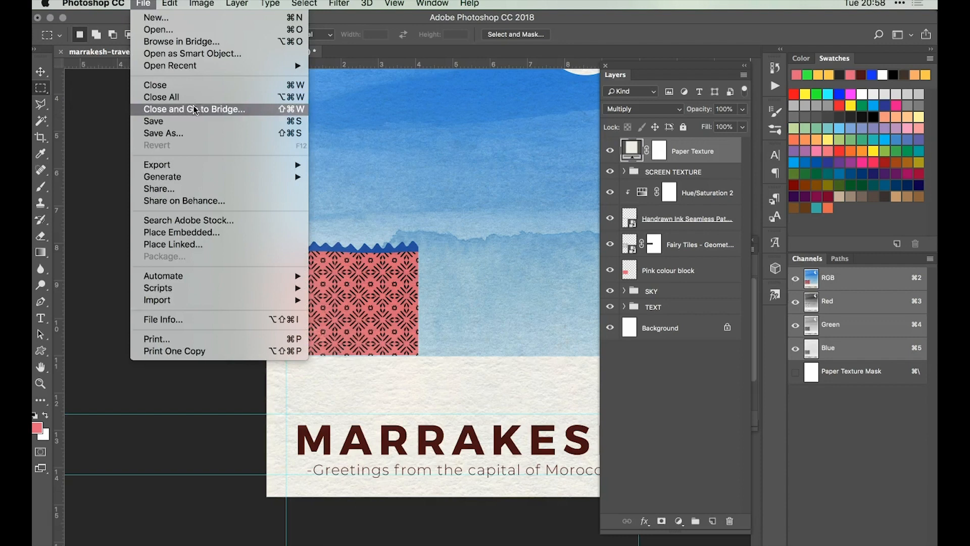
click(172, 244)
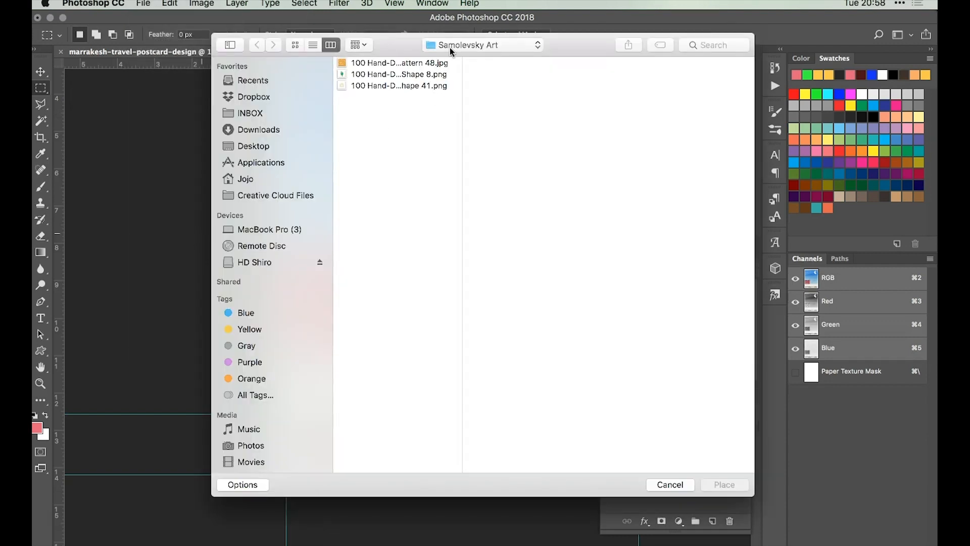
click(384, 86)
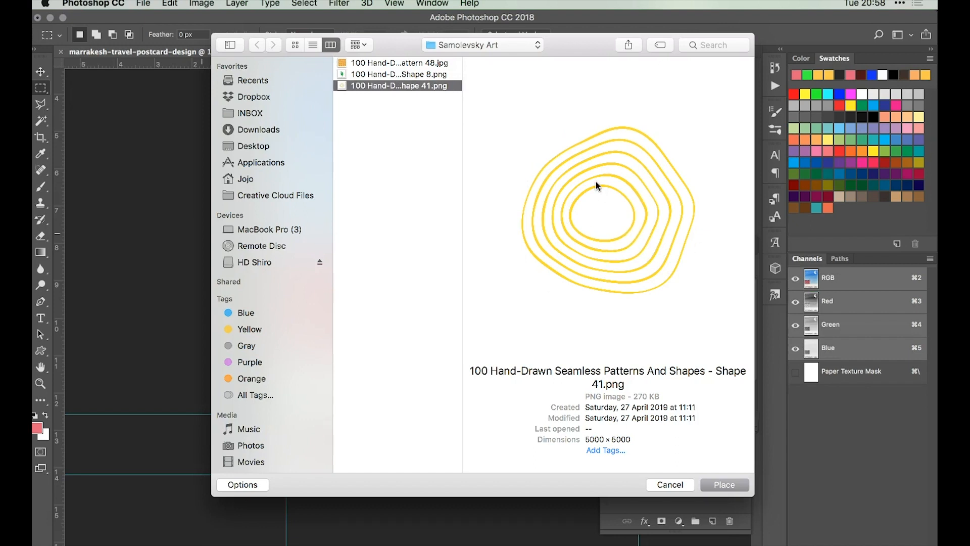
click(719, 484)
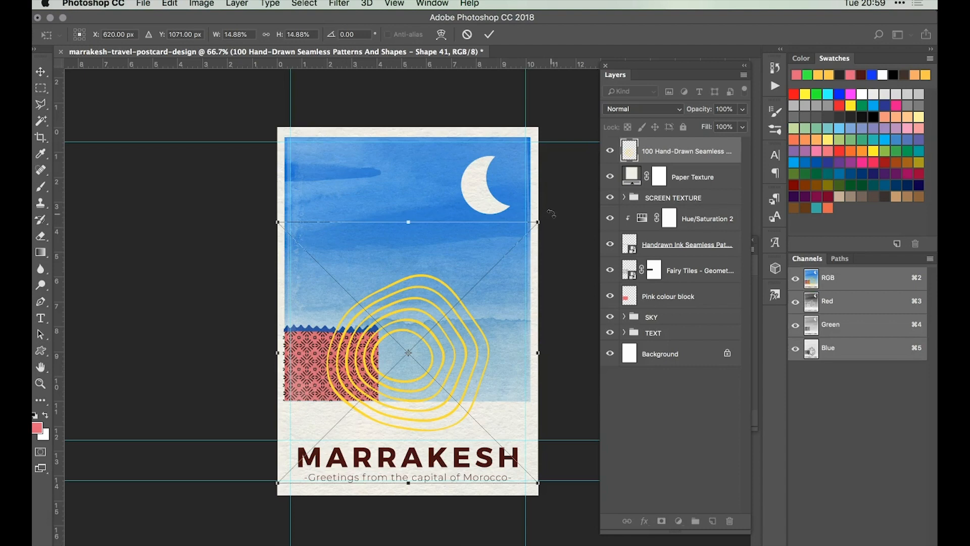
Rotate the placed yellow rings 90° and scale them down to about 7.32%.
drag(551, 213, 569, 482)
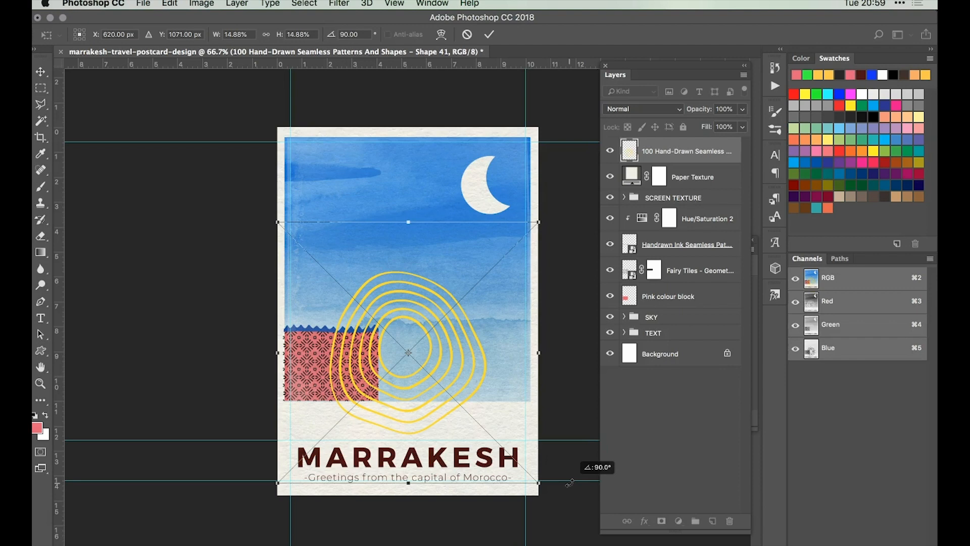
drag(569, 482, 569, 483)
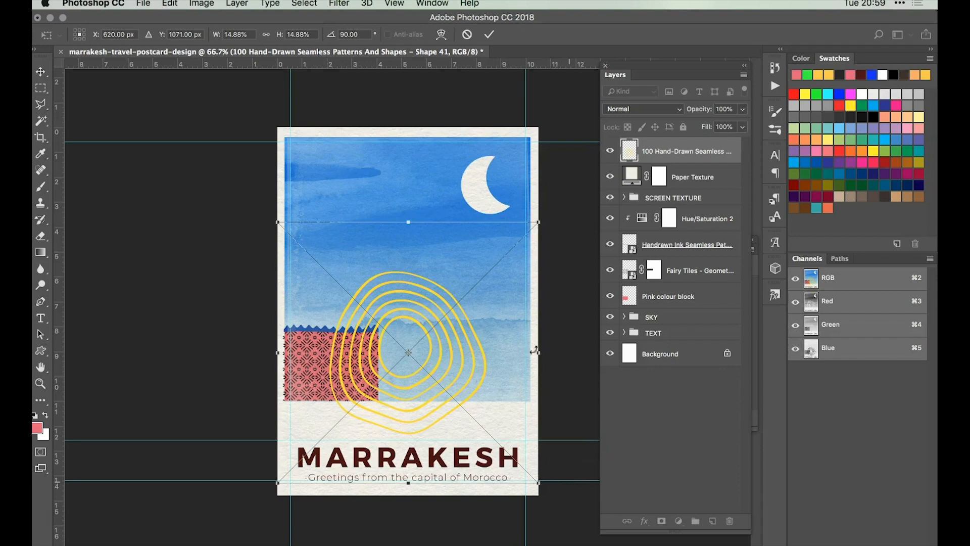
drag(536, 219, 402, 351)
Reduce the yellow rings to about 5.47% and centre them over the lower edge of the pink block.
key(super+plus)
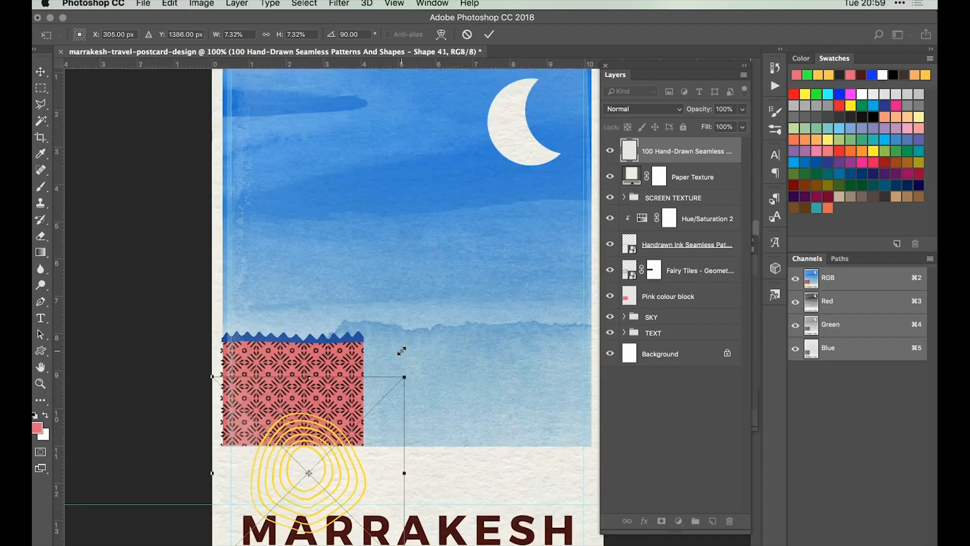
scroll(402, 350, down, 3)
key(super+plus)
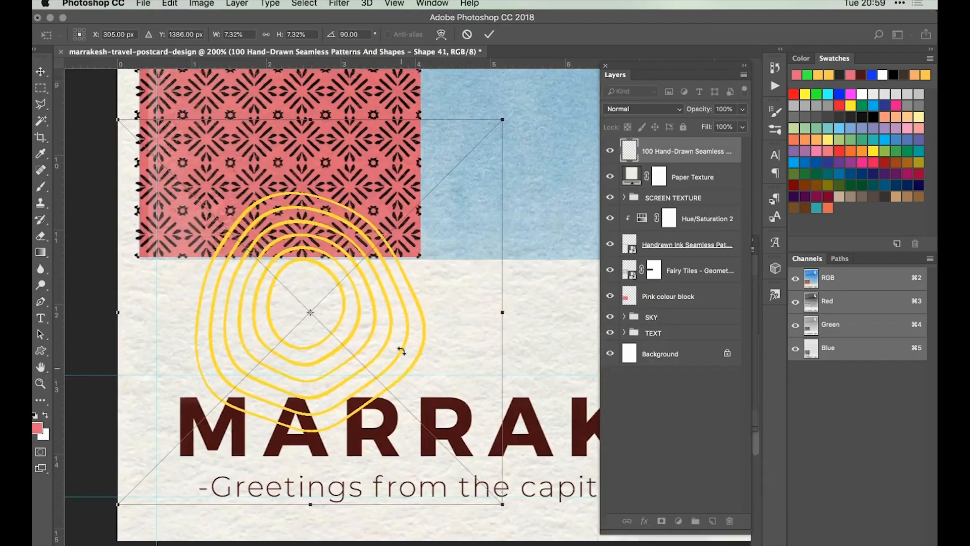
scroll(402, 351, up, 2)
scroll(402, 350, right, 3)
scroll(361, 373, left, 10)
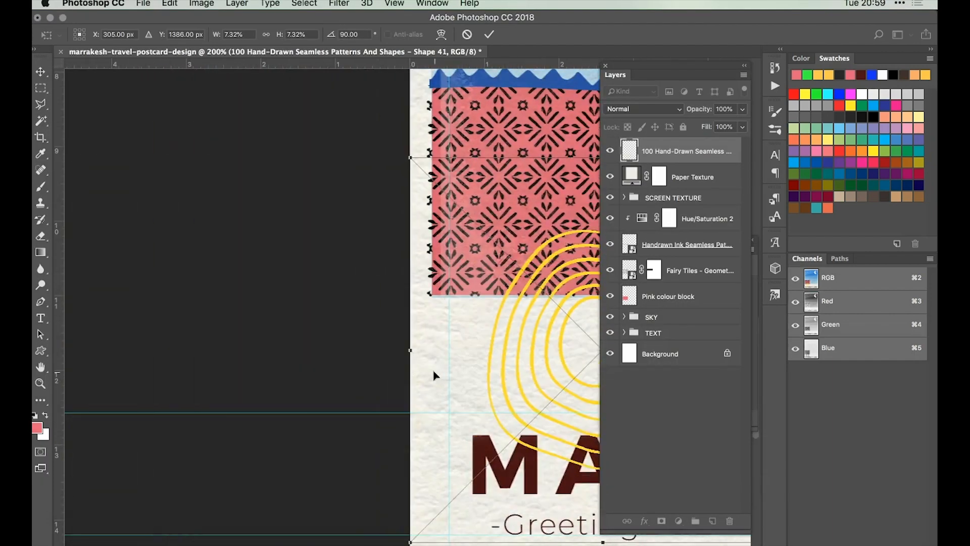
scroll(433, 375, right, 8)
drag(523, 373, 491, 318)
drag(226, 101, 293, 170)
drag(507, 310, 465, 296)
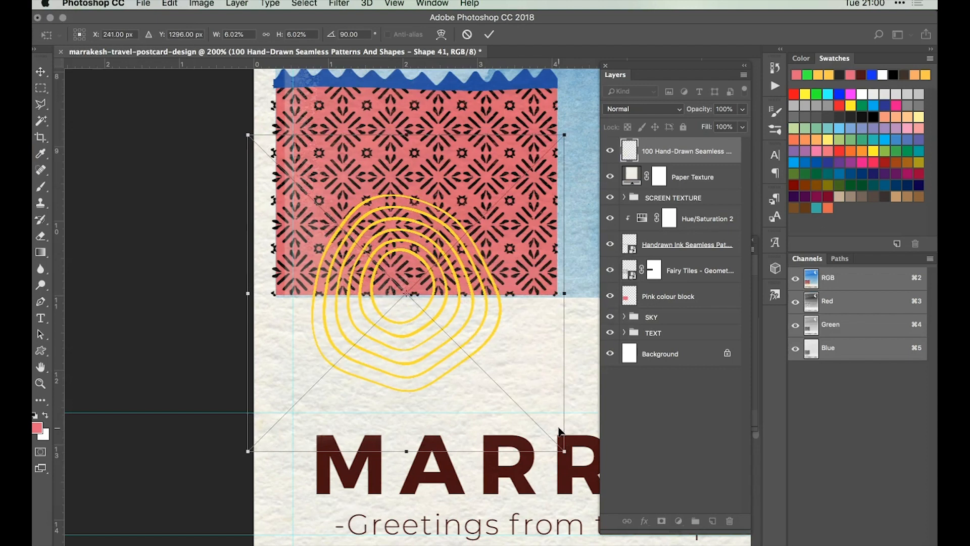
drag(564, 450, 532, 423)
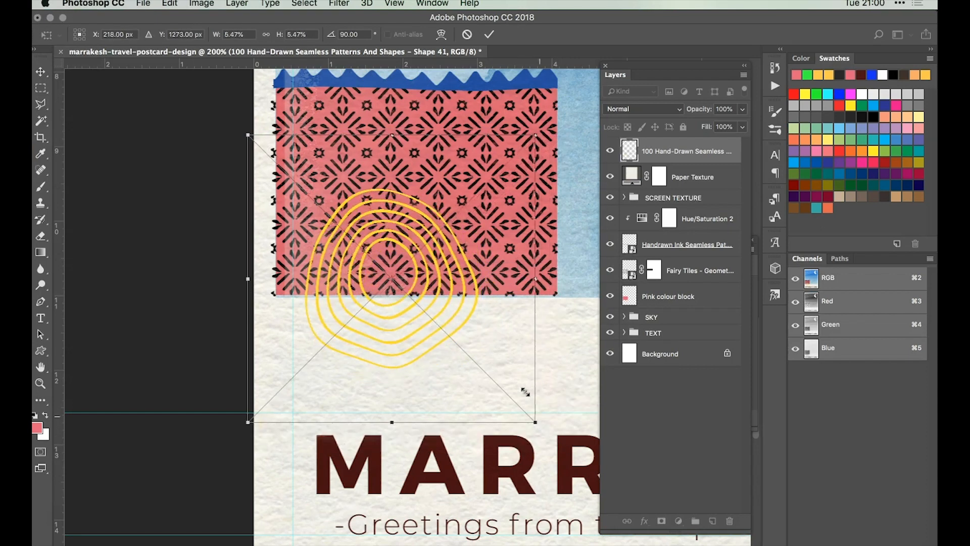
mouse_move(407, 336)
mouse_down()
mouse_move(409, 347)
mouse_move(422, 347)
mouse_up()
key(super+minus)
key(super+minus)
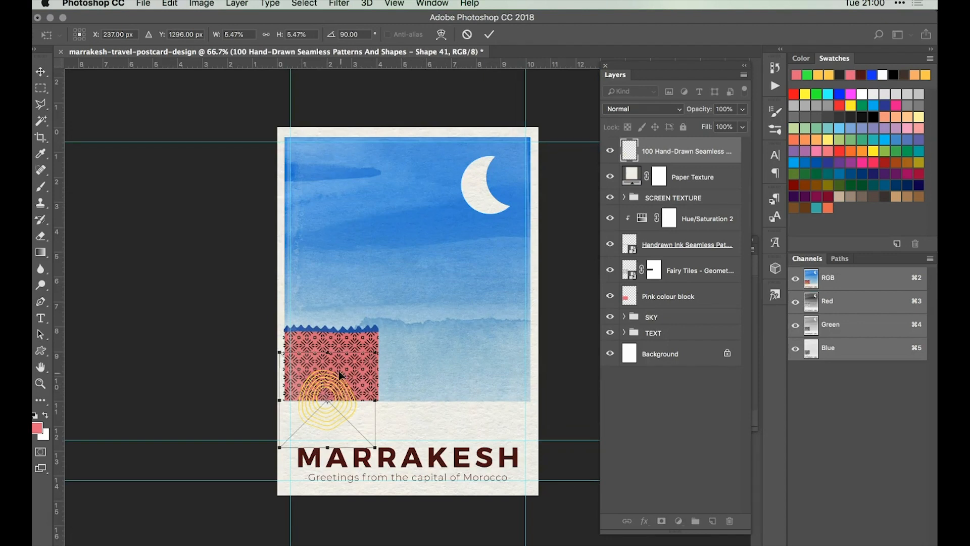
Nudge the yellow rings 15 px down over the pink block's lower edge and apply the placement.
key(Down)
key(Down)
key(Down)
key(Down)
key(Down)
key(Down)
key(Down)
key(Down)
key(Down)
key(Down)
key(Down)
key(Down)
key(Down)
key(Down)
key(Down)
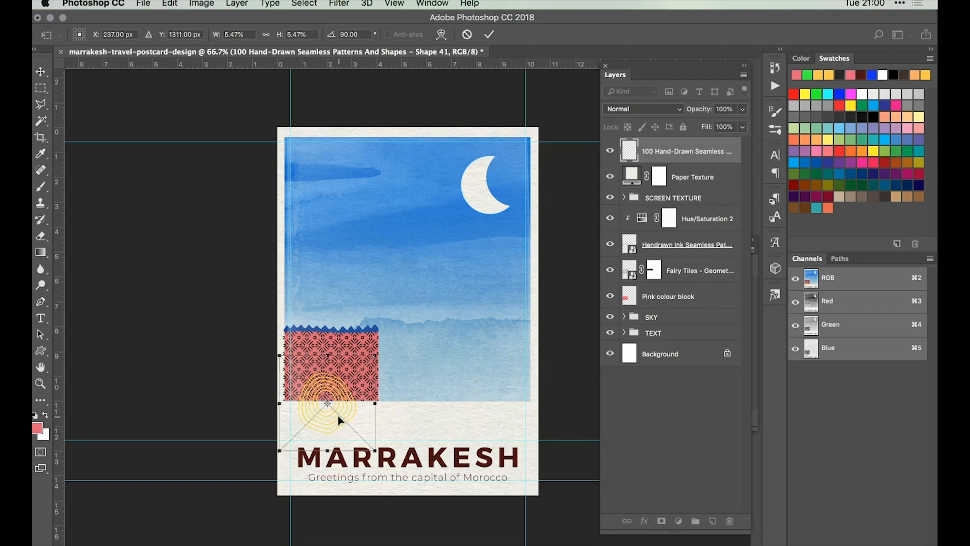
key(Return)
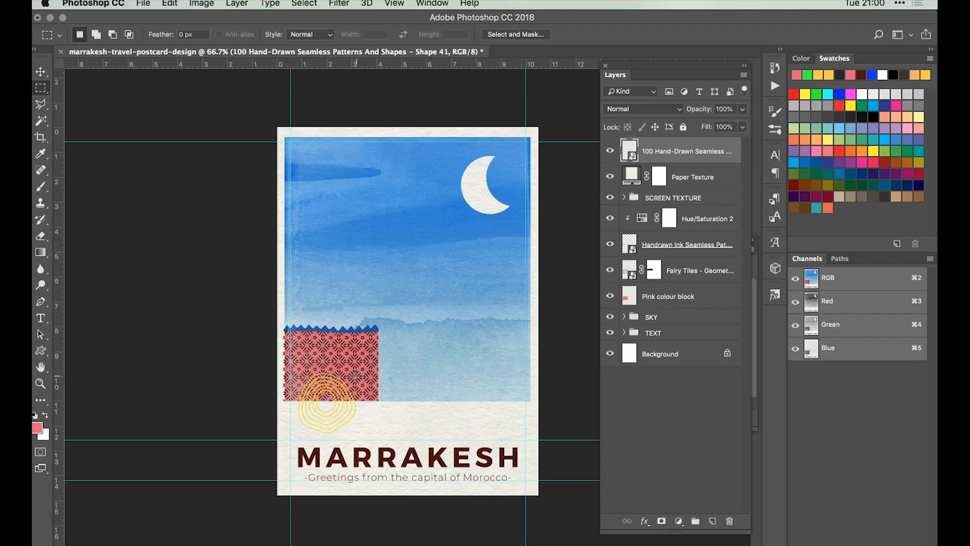
Move the yellow rings layer below the SCREEN TEXTURE group, directly above the zigzag border's Hue/Saturation adjustment.
key(super+equal)
key(super+equal)
scroll(356, 375, down, 10)
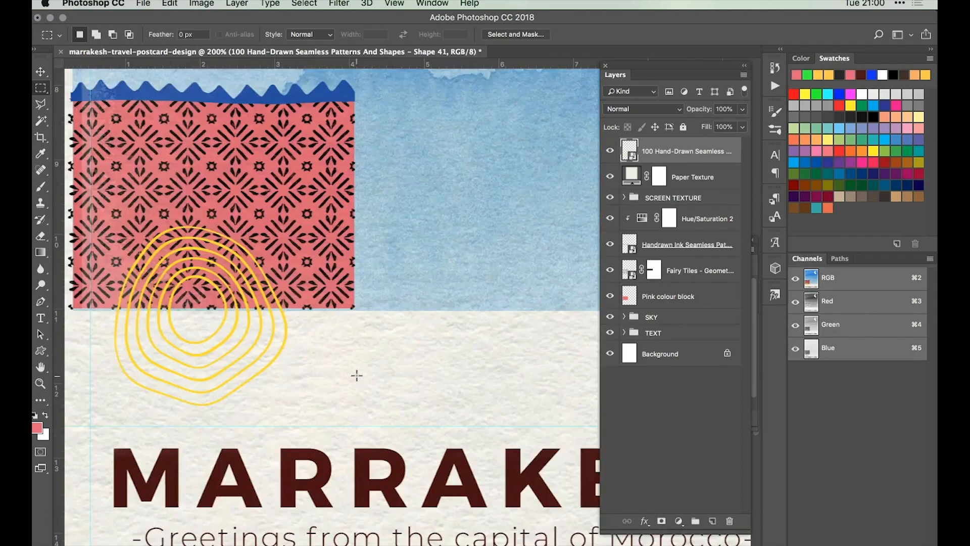
scroll(356, 375, left, 4)
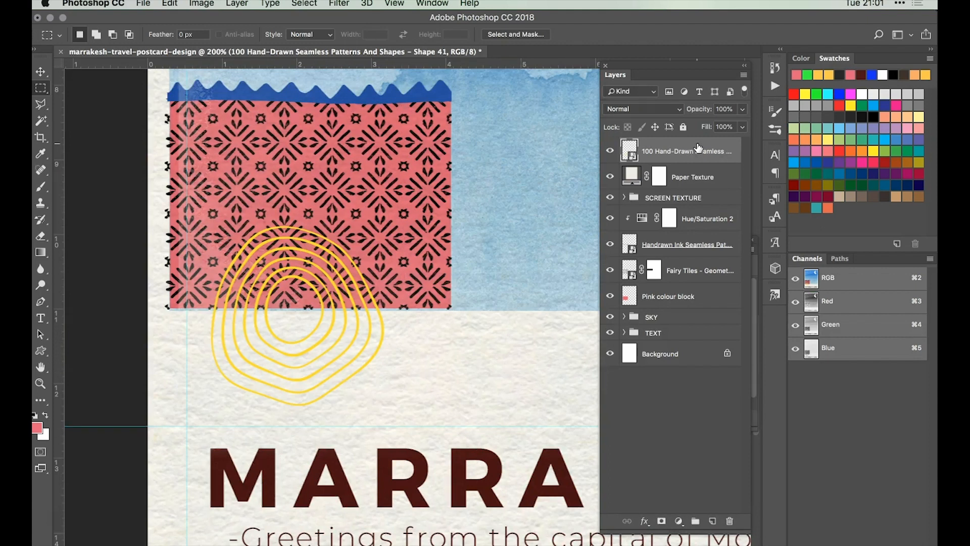
drag(693, 148, 684, 206)
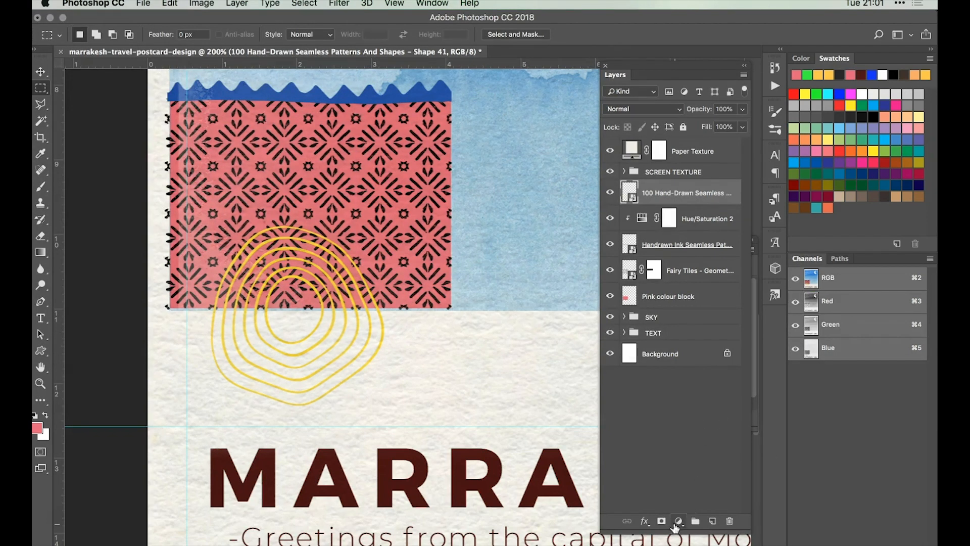
Add a layer mask to the yellow rings and mask out the part that extends below the pink block.
click(661, 521)
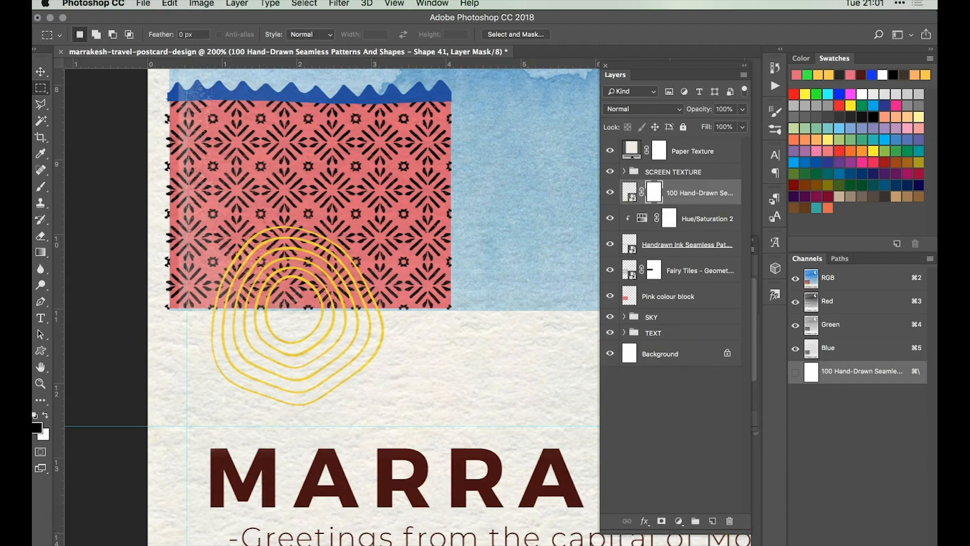
drag(450, 417, 175, 308)
key(alt+BackSpace)
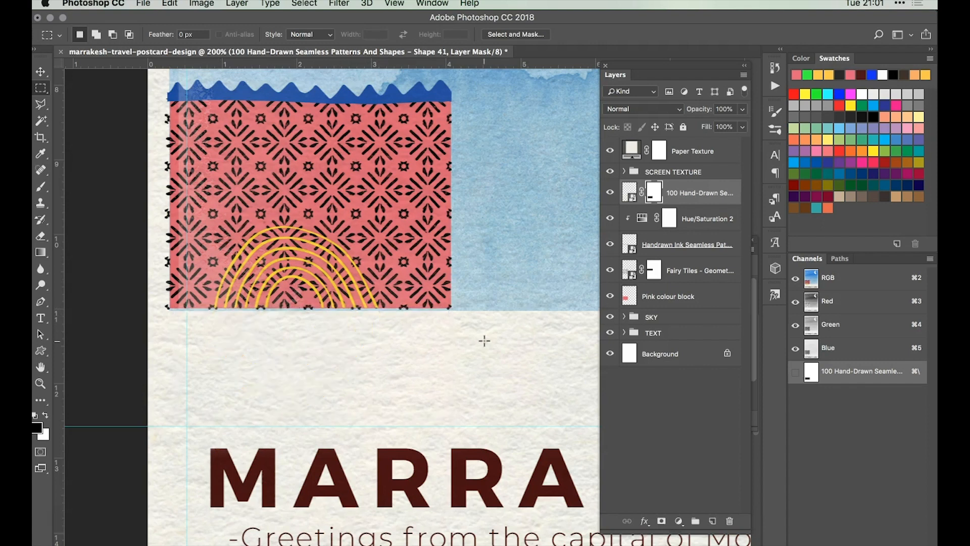
Group all layers from the yellow rings down to Pink colour block and name the group PINK WALL (LEFT).
key(super+minus)
key(super+minus)
click(676, 191)
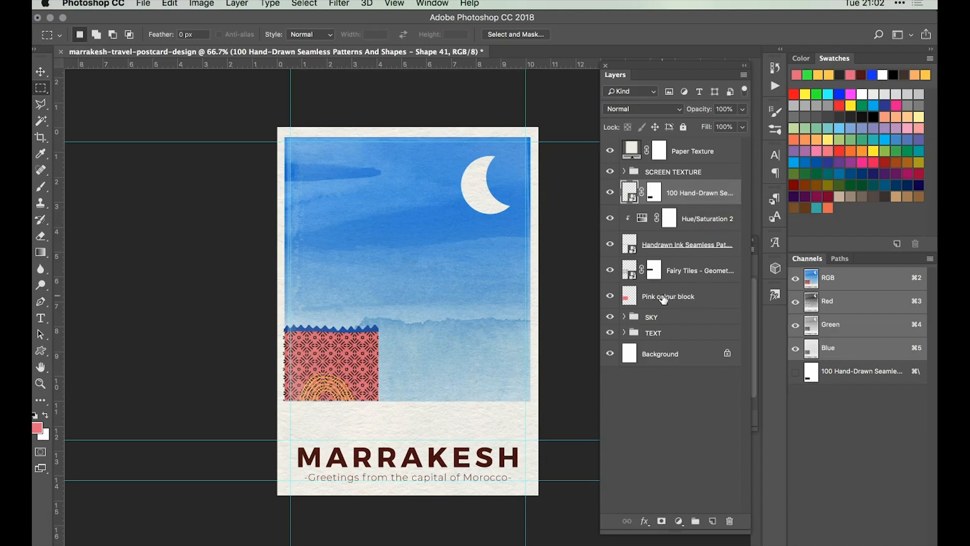
shift+click(711, 300)
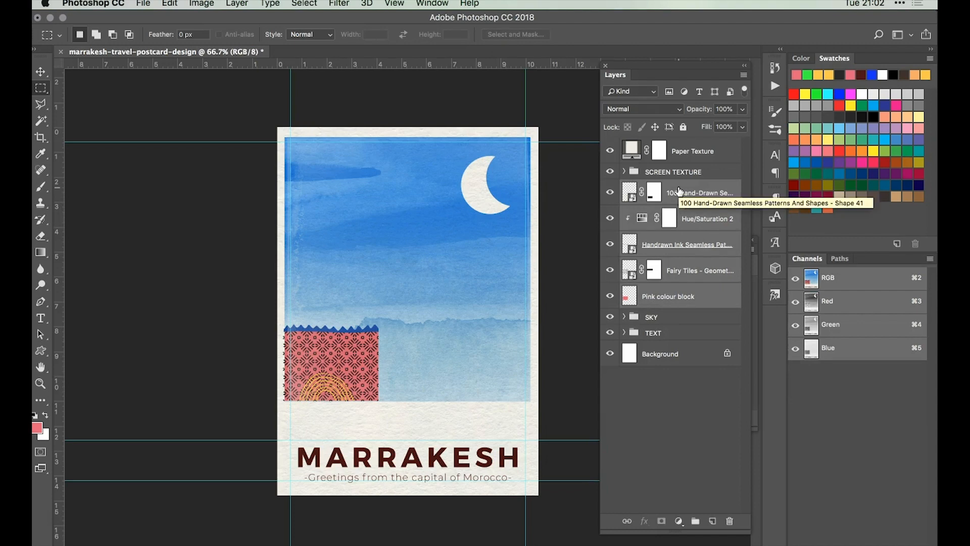
key(super+g)
double_click(658, 187)
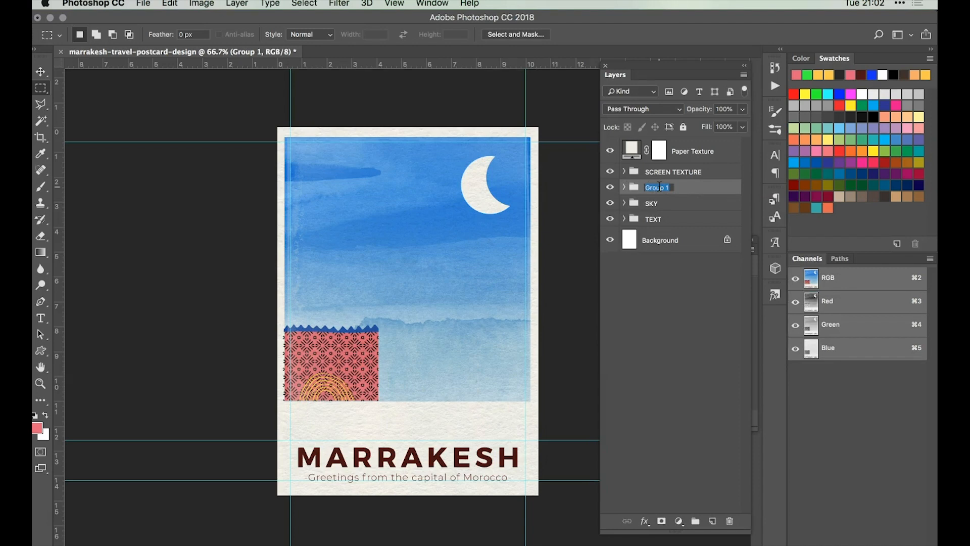
text(PINK WALL (LEFT))
key(Return)
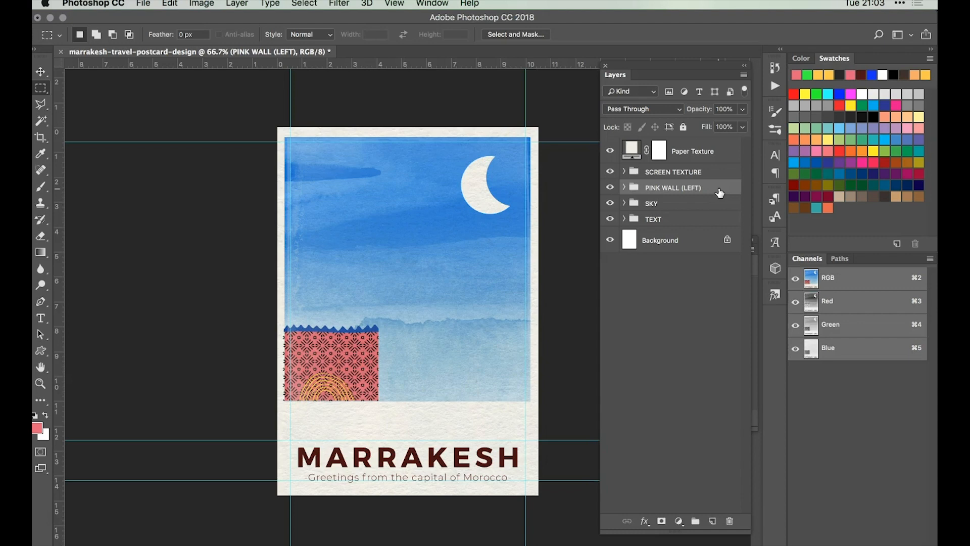
Duplicate the PINK WALL (LEFT) group and rename the copy PINK WALL (RIGHT).
key(super+j)
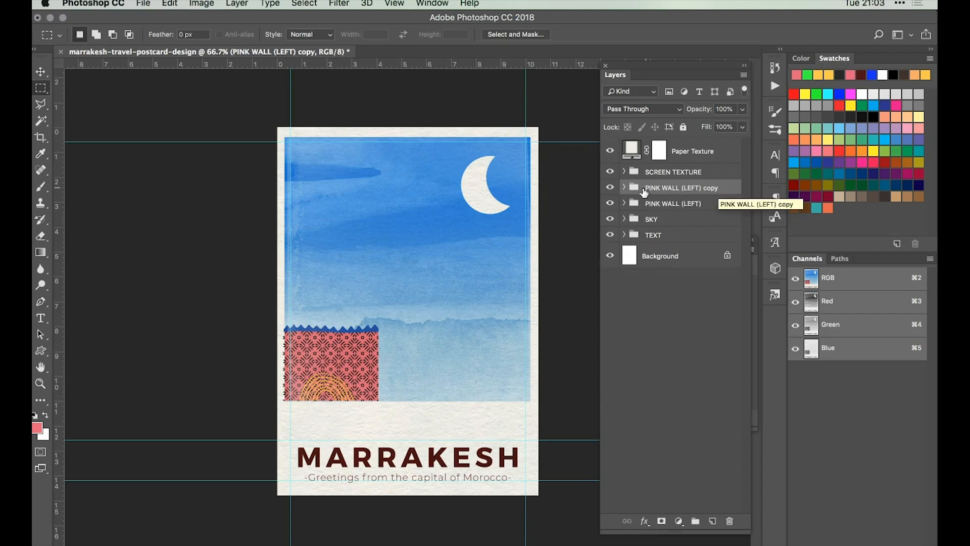
double_click(709, 188)
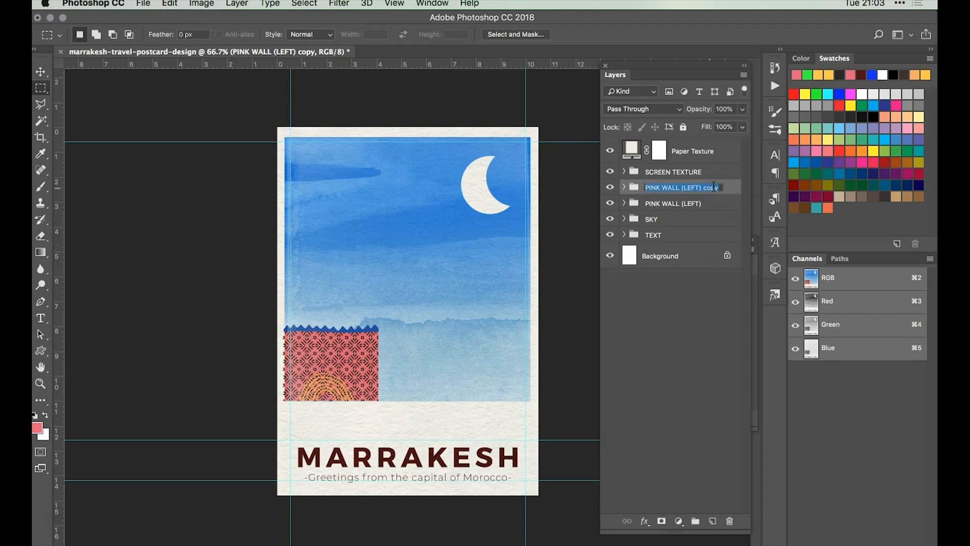
drag(683, 186, 723, 186)
text((RIGHT))
key(Return)
Move the PINK WALL (RIGHT) group to the right edge of the sky and flip it horizontally.
key(v)
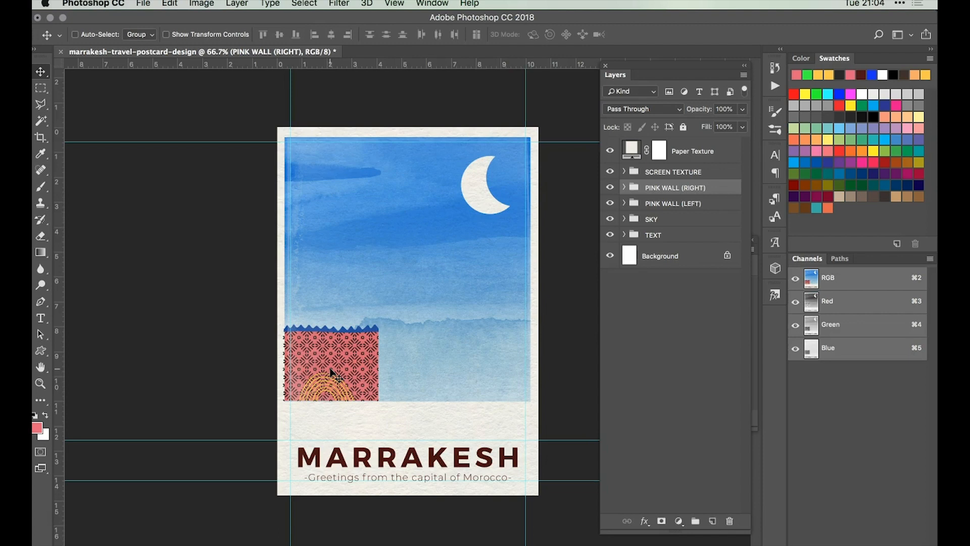
drag(331, 372, 480, 376)
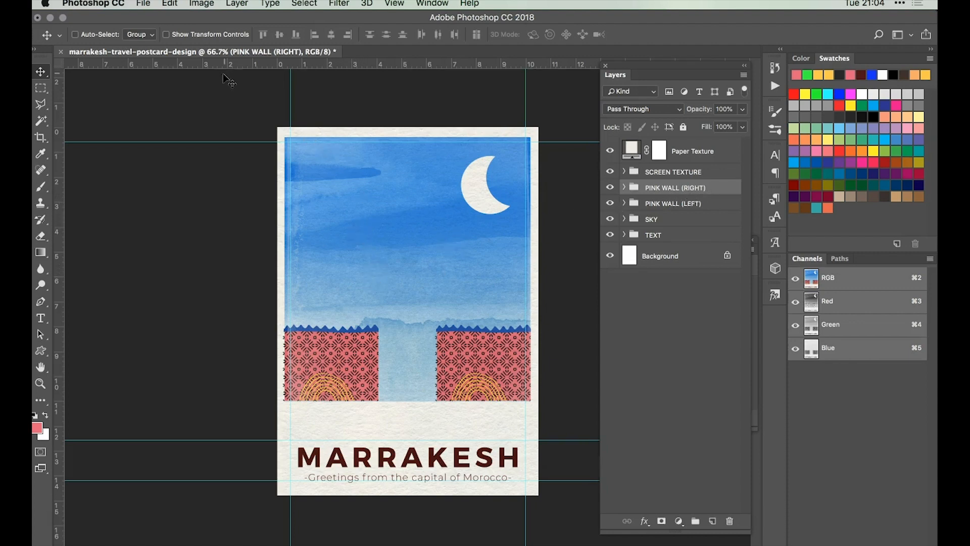
click(167, 5)
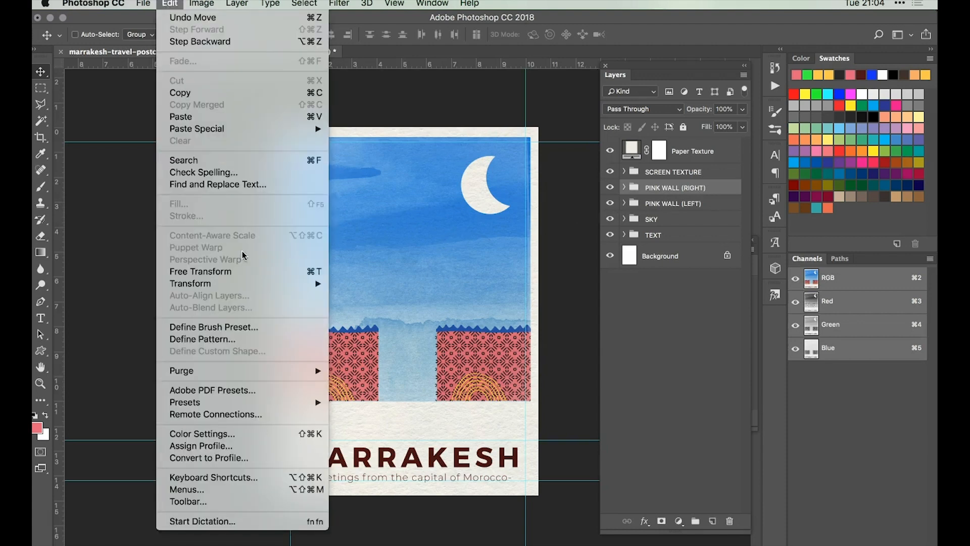
mouse_move(252, 283)
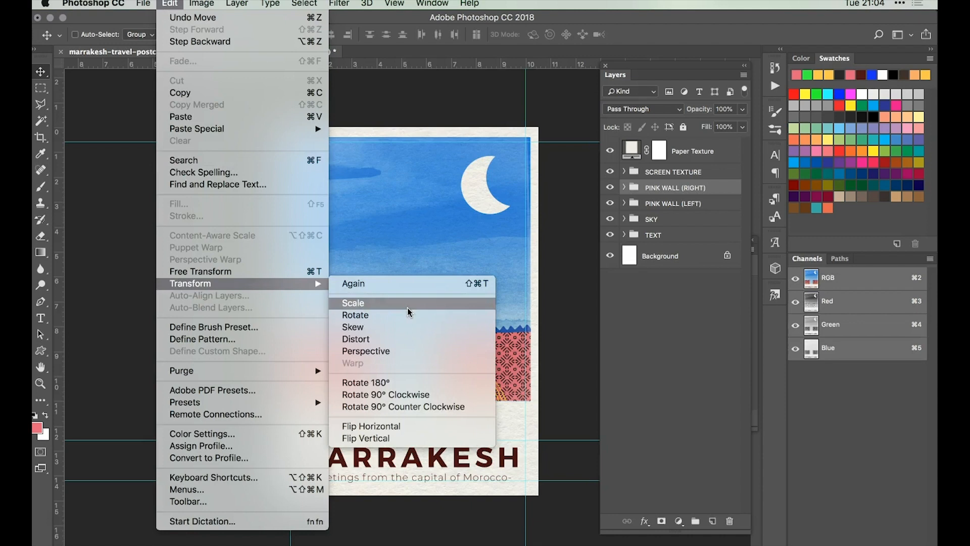
click(434, 427)
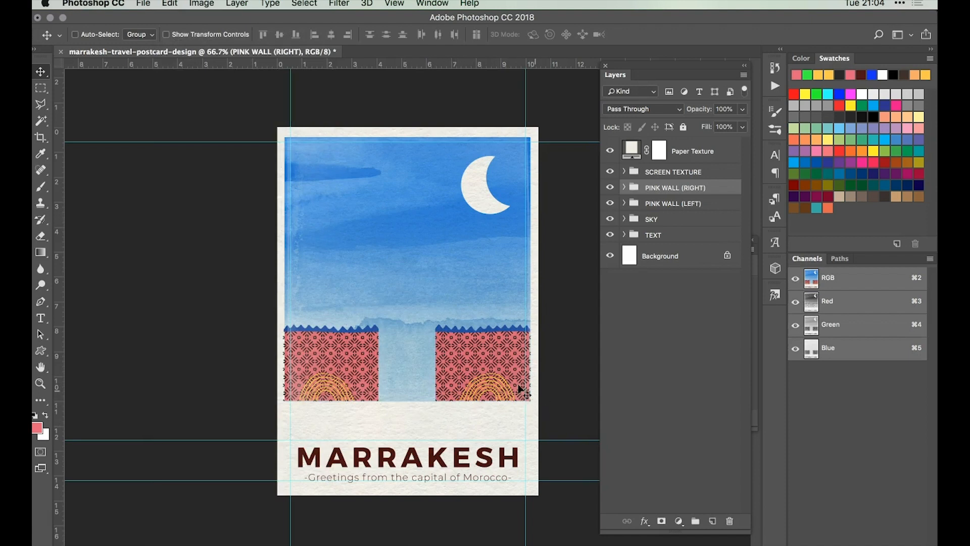
Group the left and right pink wall groups together and name the new group PINK WALL.
shift+click(713, 208)
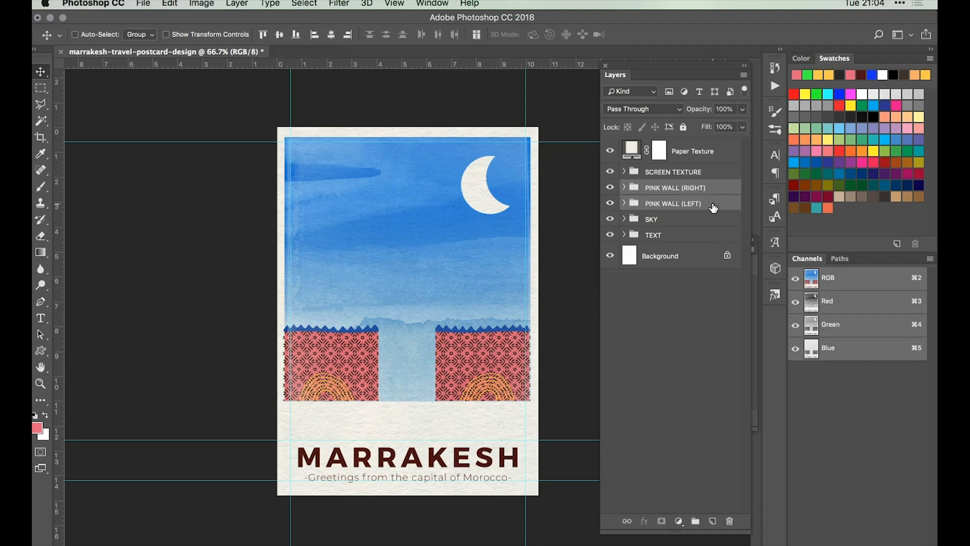
key(super+g)
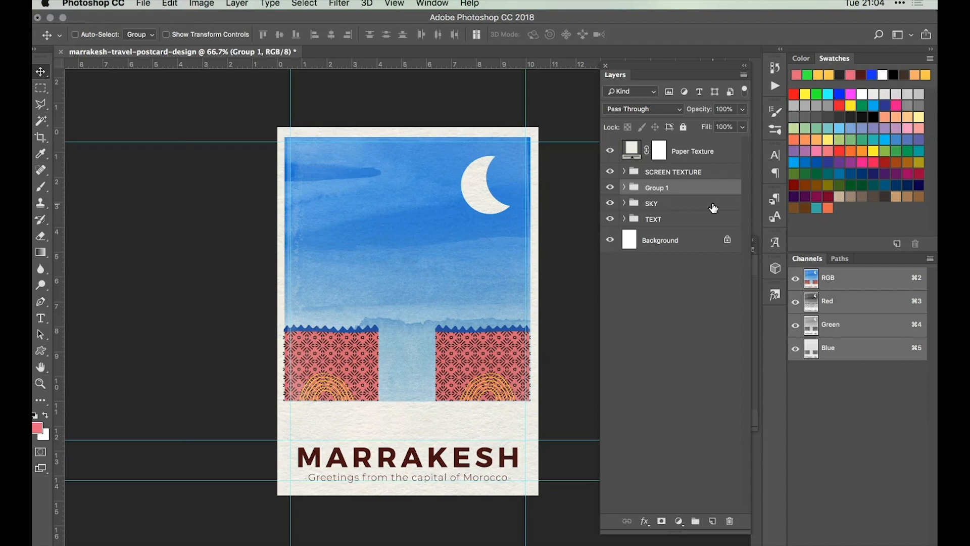
double_click(657, 188)
text(PINK WALL)
key(Return)
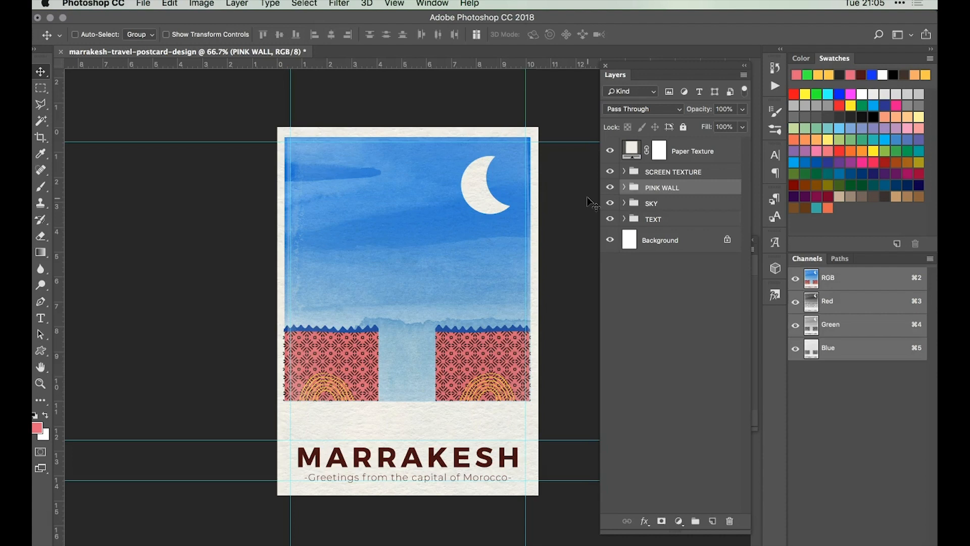
Place the Shape 8 image of a green leaf from the Samolevsky Art folder directly above the SKY group.
click(677, 207)
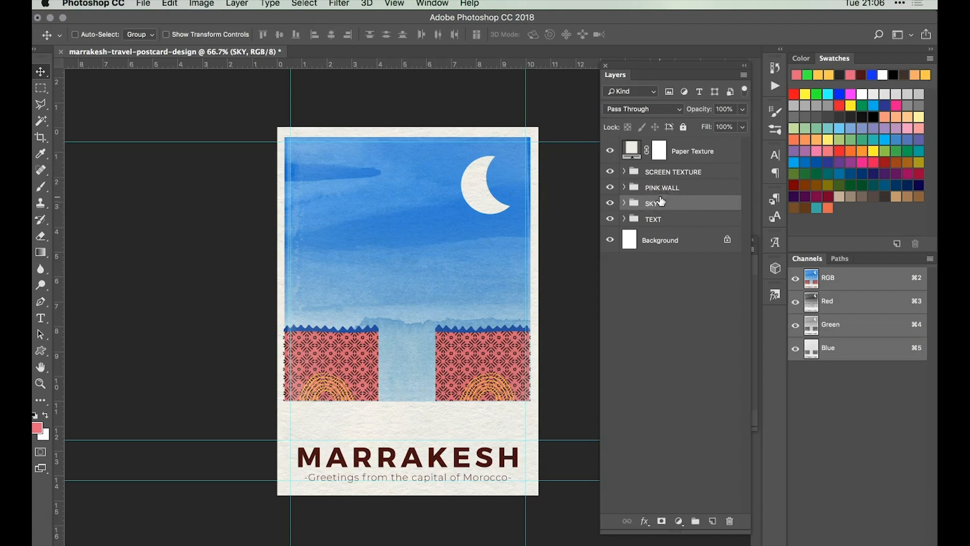
click(150, 5)
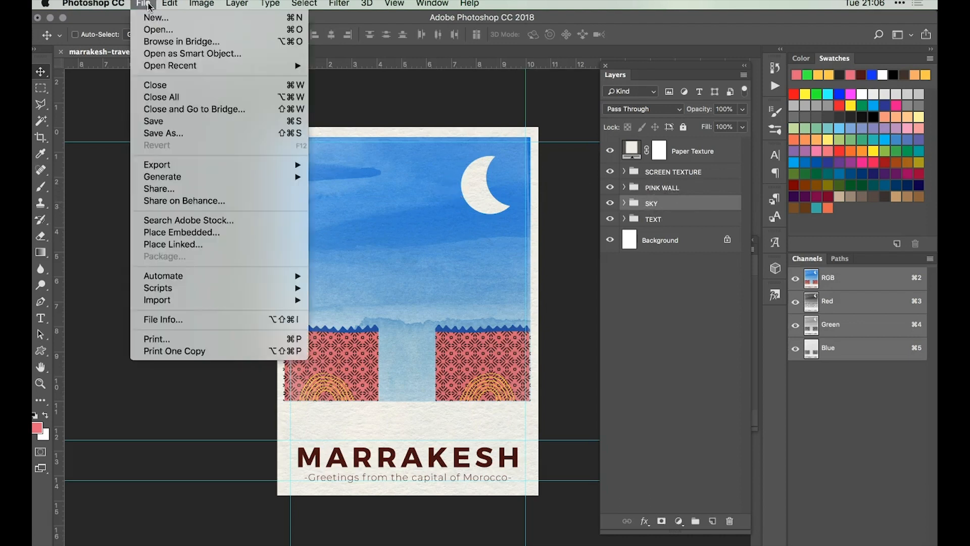
click(190, 232)
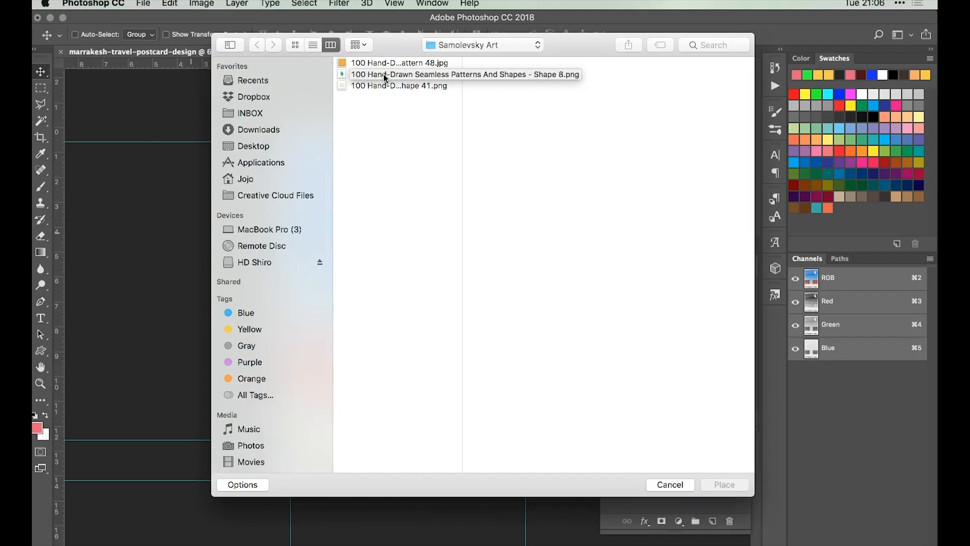
click(384, 73)
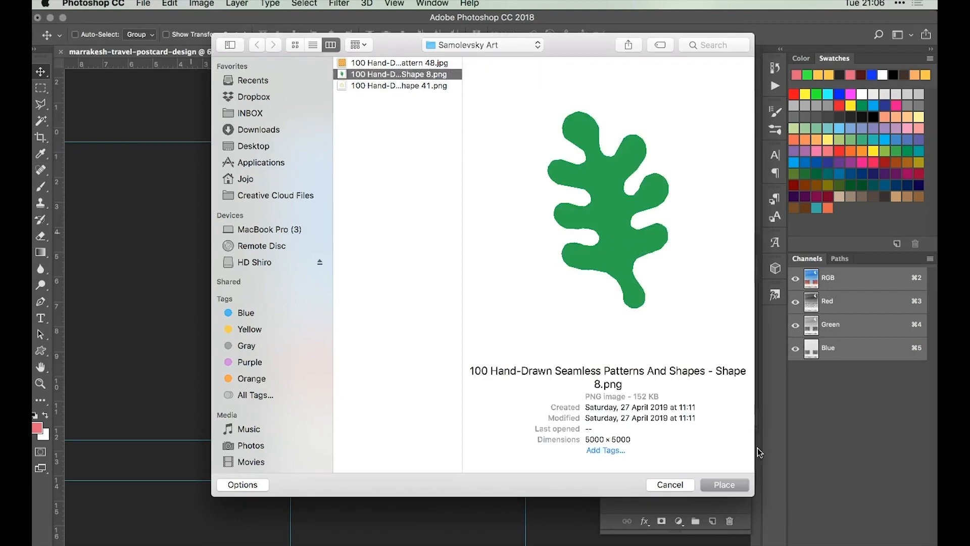
click(723, 486)
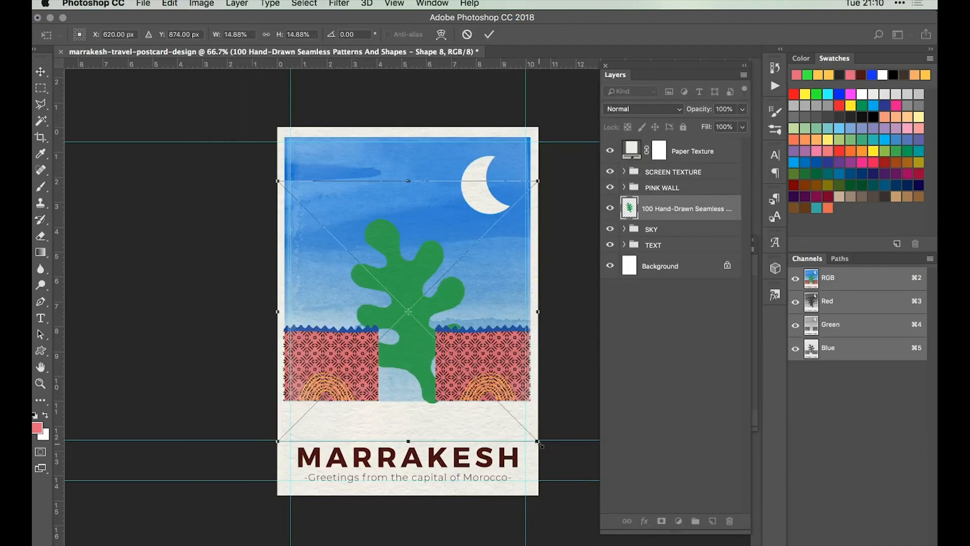
Scale the green leaf to about 4%, rotate it about 14.6° and stand it on the outer end of the left pink wall.
drag(538, 443, 316, 315)
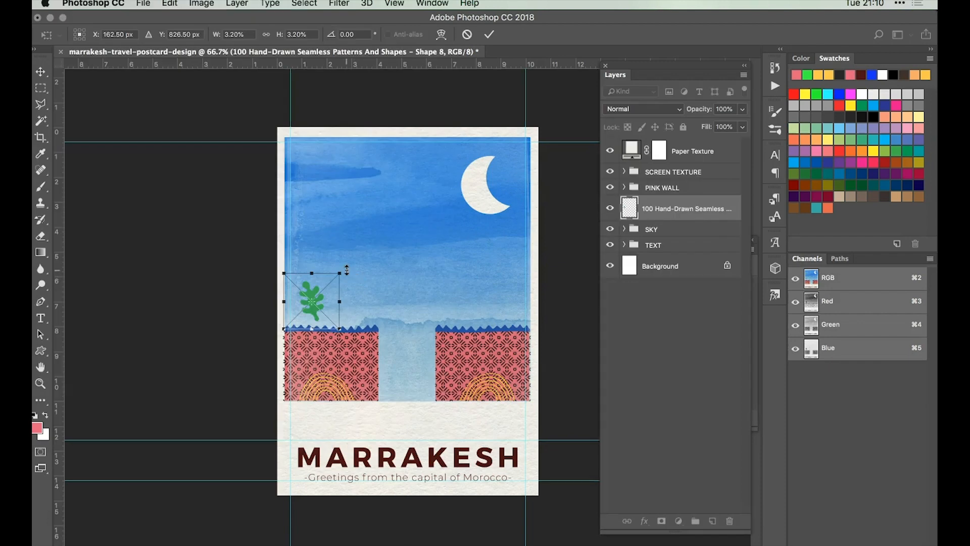
drag(354, 271, 308, 302)
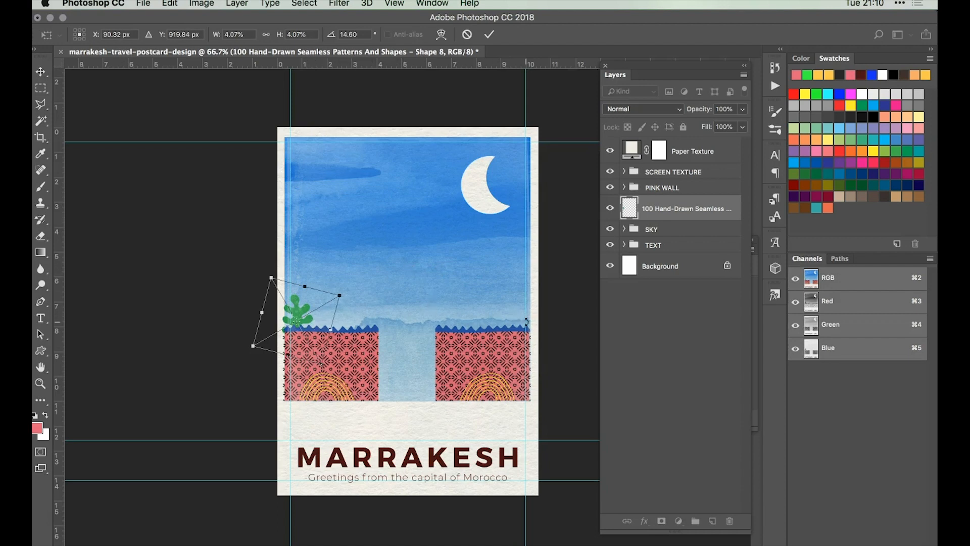
key(Return)
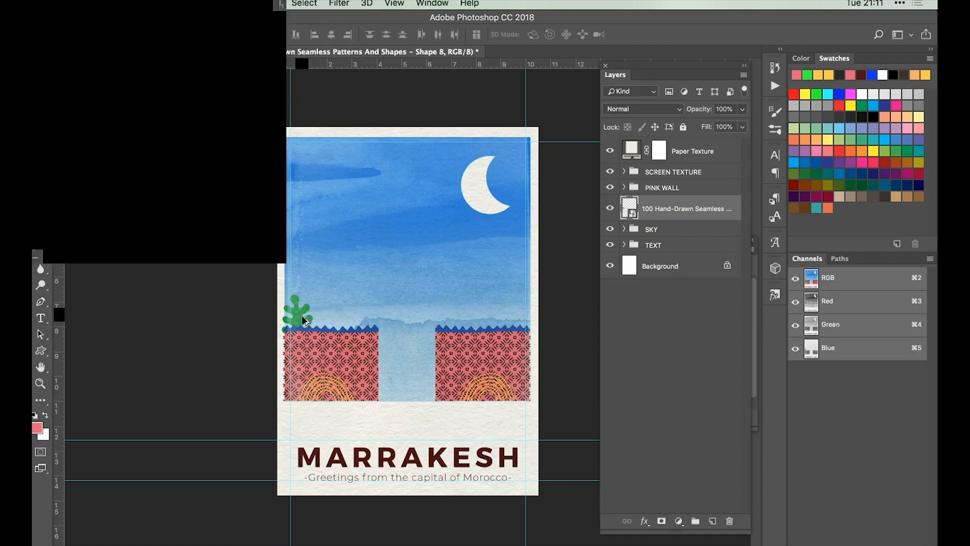
Duplicate the leaf six times in a row along the tops of the walls, ending at the right edge of the sky.
drag(305, 320, 523, 321)
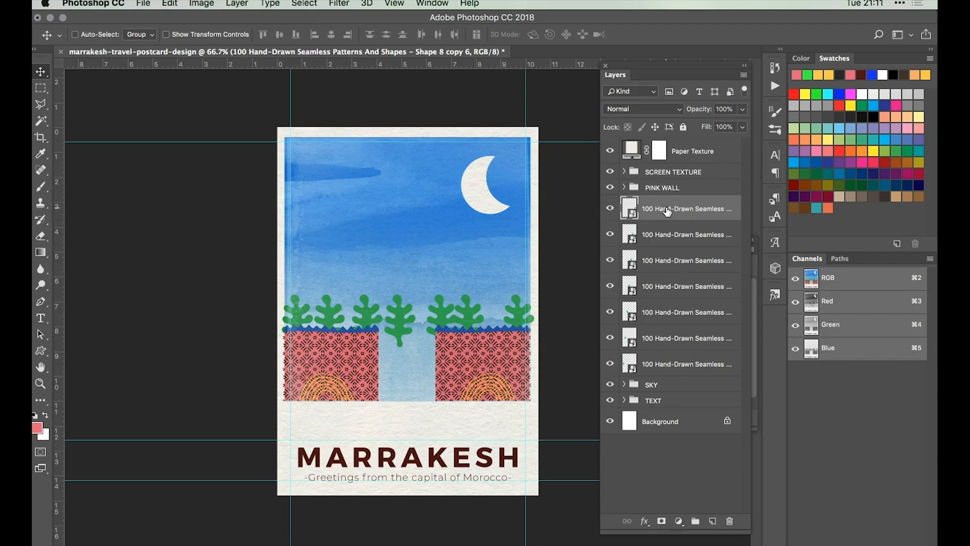
Lower all seven leaf layers slightly behind the walls and distribute them evenly by their horizontal centers.
shift+click(659, 364)
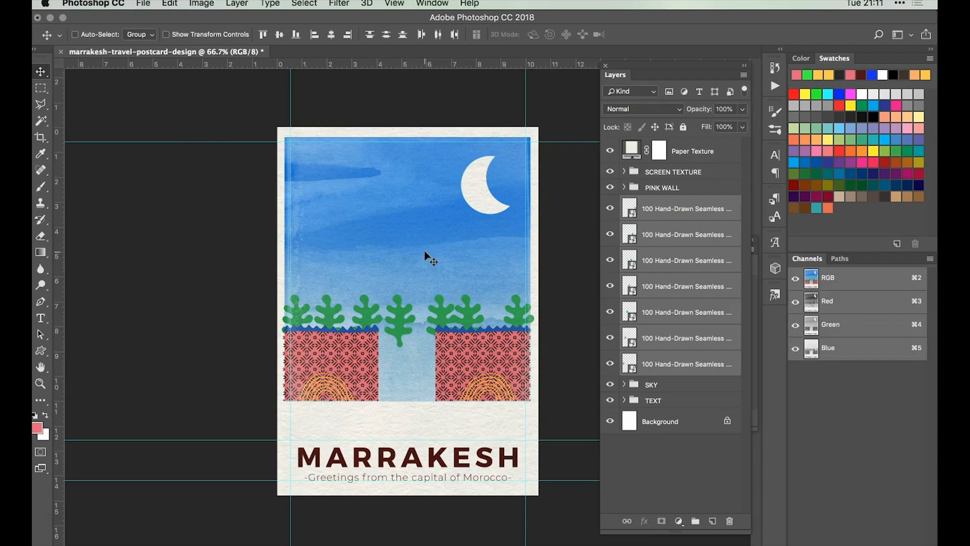
key(Down)
key(Down)
key(Down)
key(Down)
key(Down)
key(Down)
key(Down)
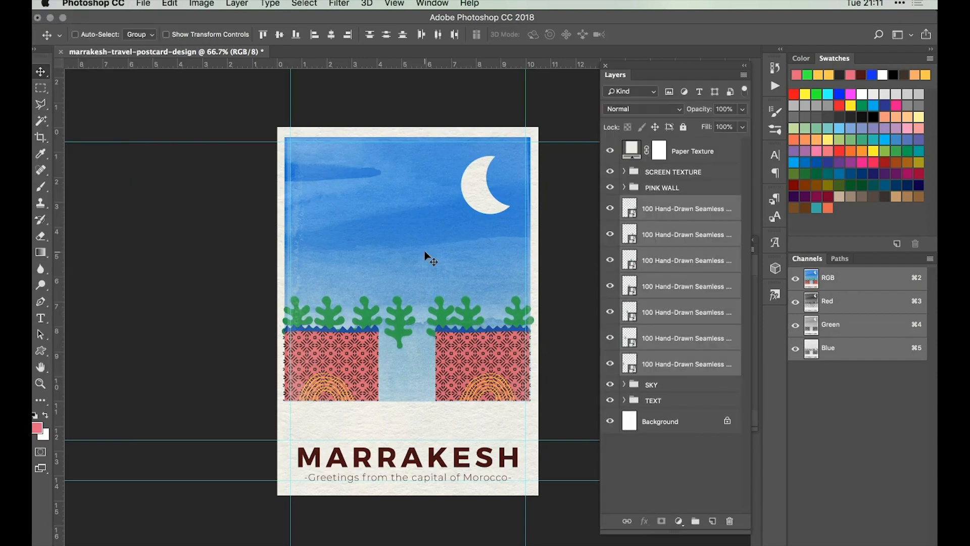
key(Down)
key(Down)
key(Down)
key(Down)
key(Down)
key(Down)
key(Down)
key(Down)
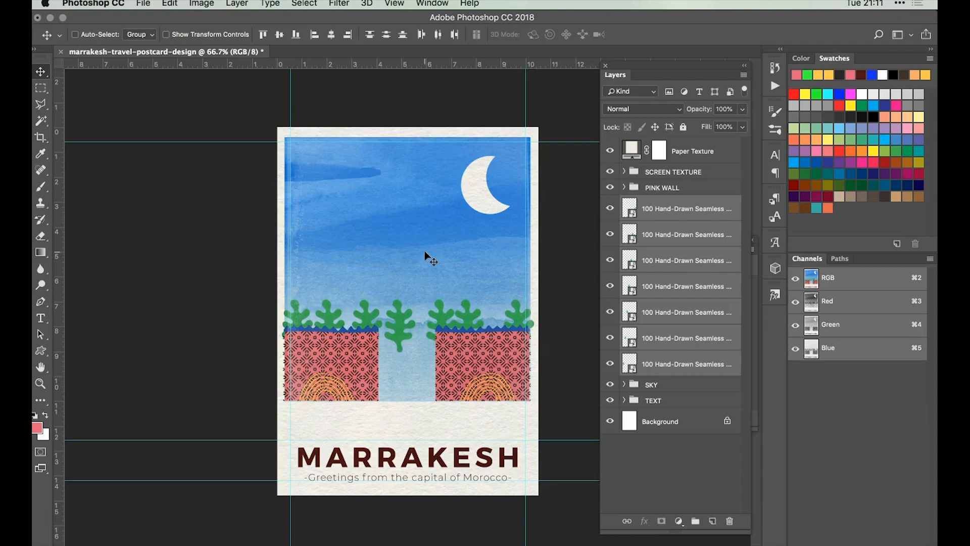
key(Down)
key(Down)
key(Up)
key(Up)
key(Up)
key(Up)
key(Up)
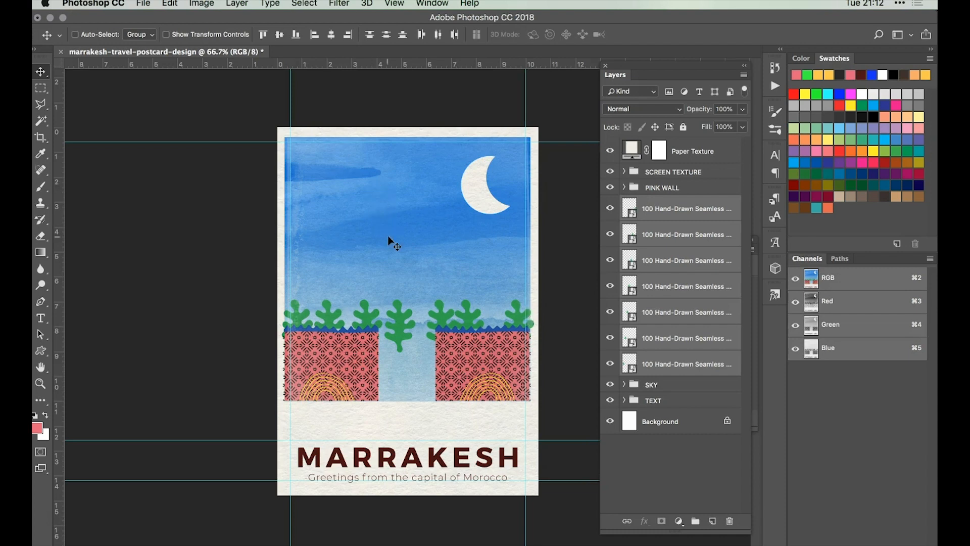
click(438, 35)
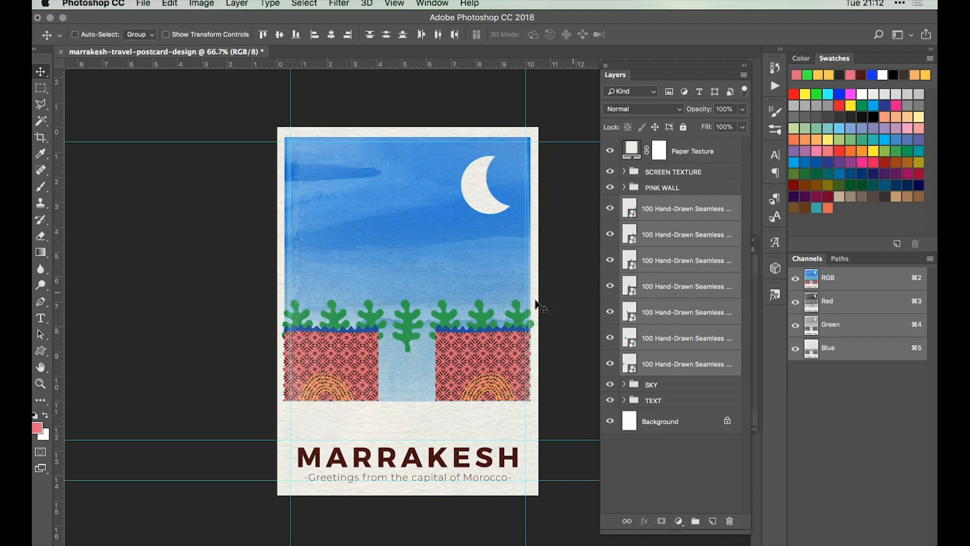
Delete the middle leaf that hangs in the gap between the two pink walls.
click(679, 286)
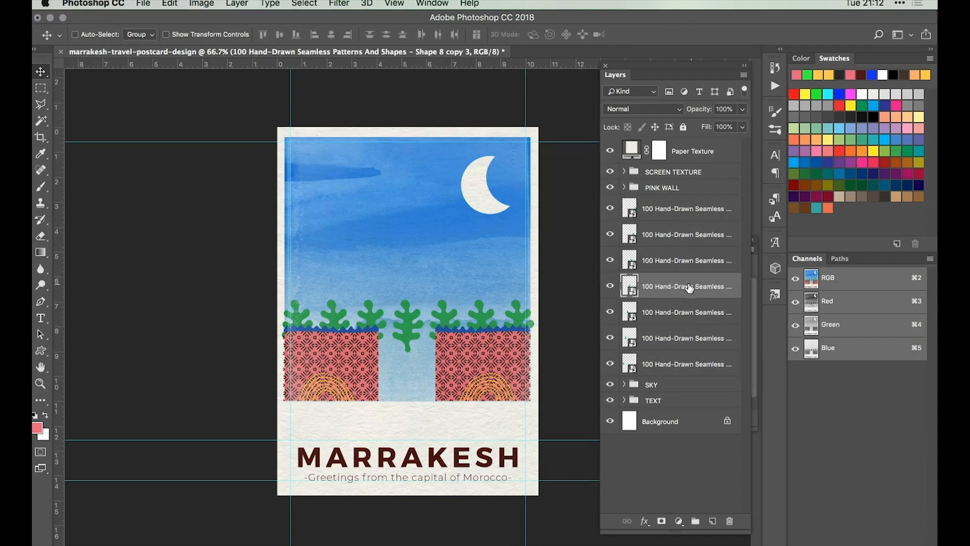
click(609, 286)
click(610, 286)
drag(671, 284, 729, 520)
Group the six remaining leaf layers and name the group TREES.
click(656, 216)
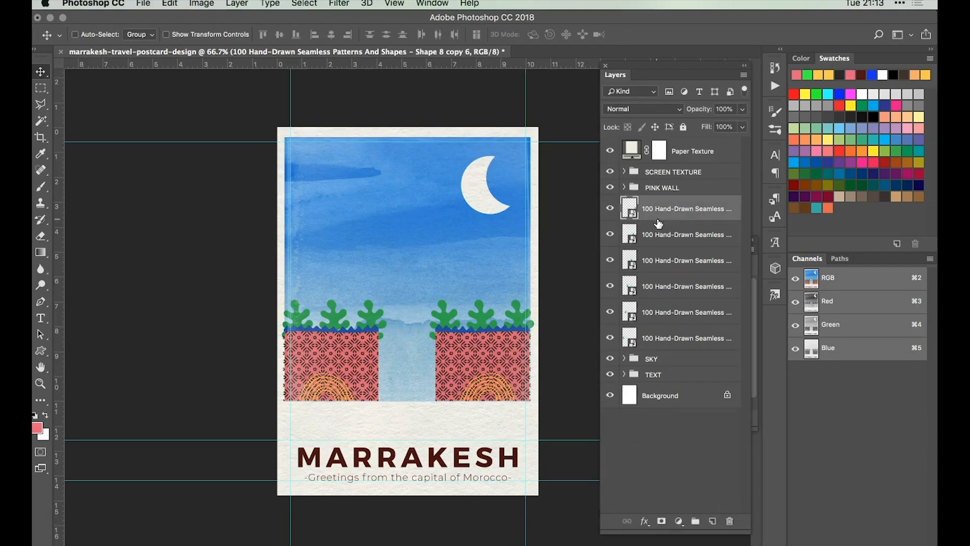
shift+click(670, 336)
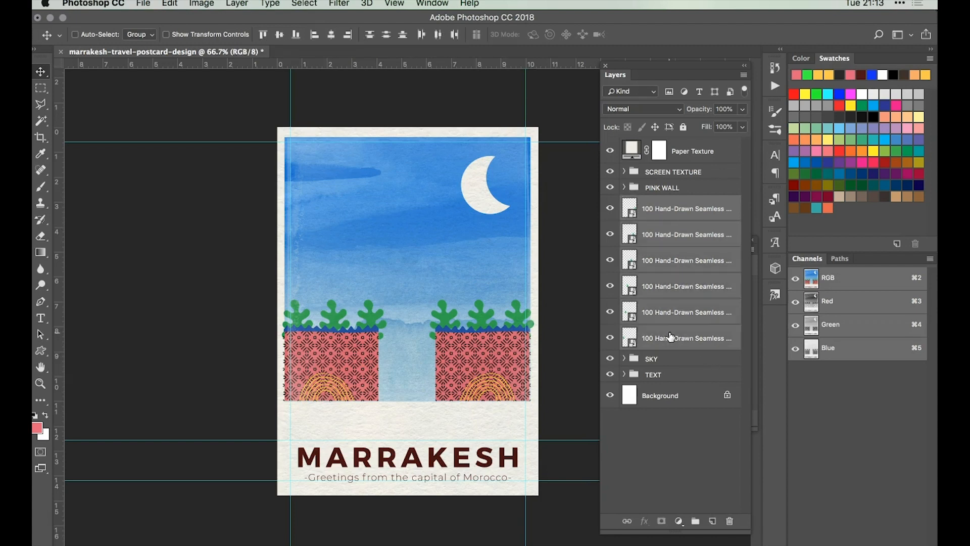
key(super)
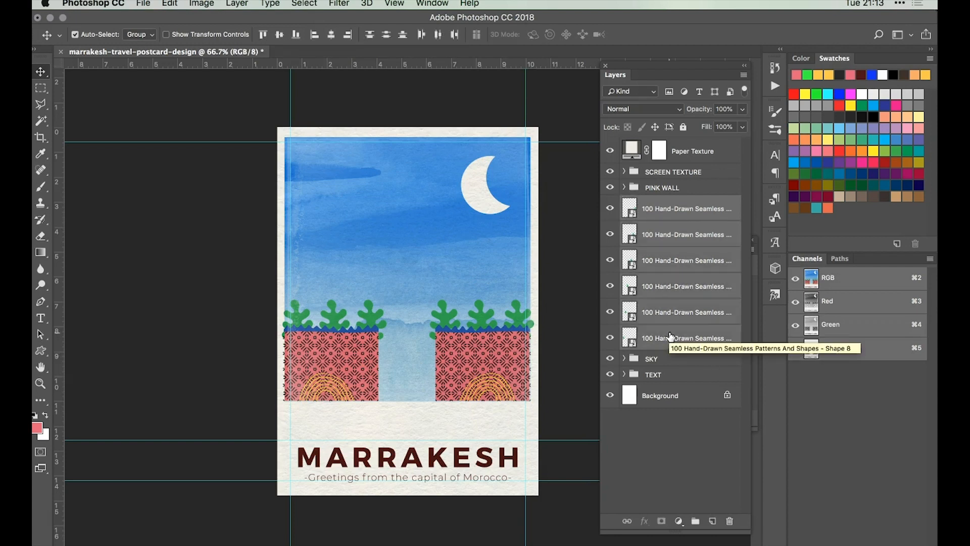
key(super+g)
double_click(657, 204)
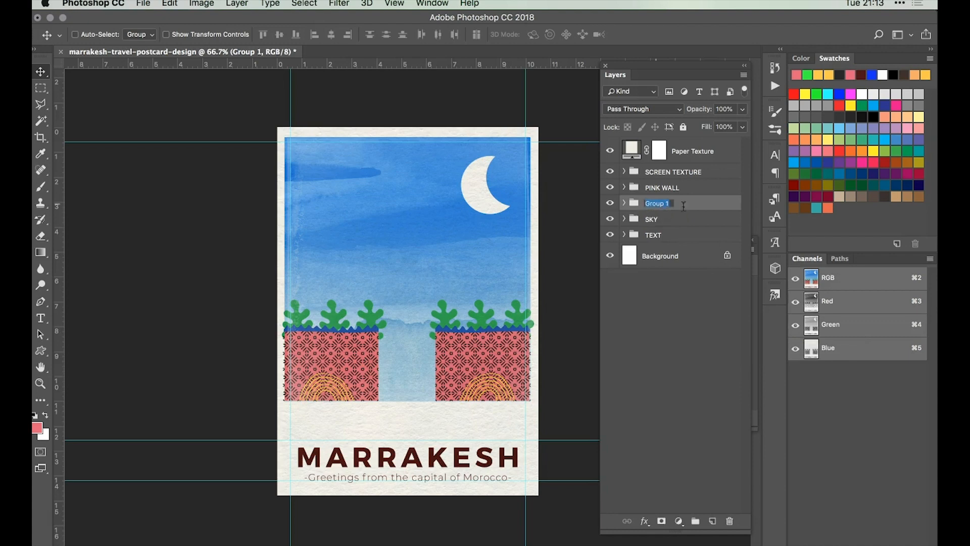
text(TREES)
key(Return)
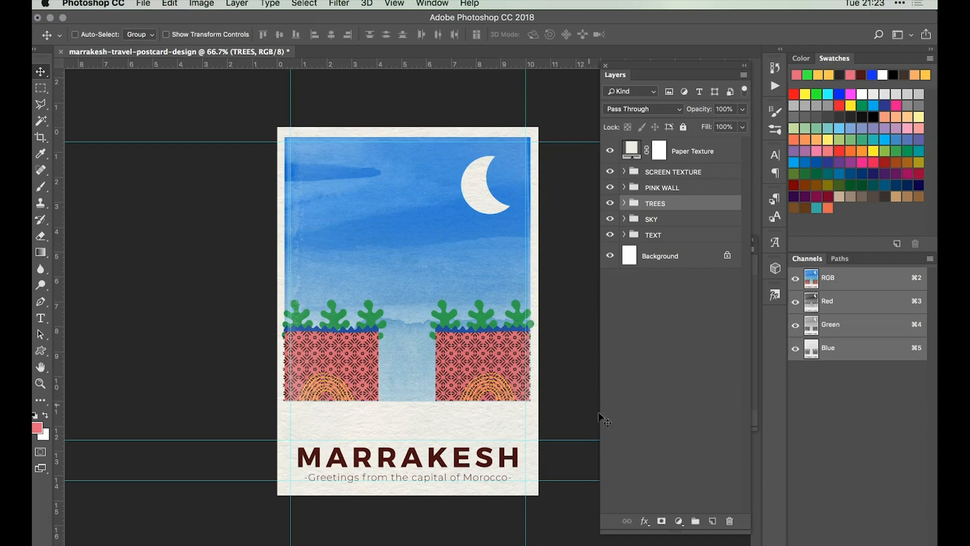
Place the black pattern image Geometric patterns A4-14 from the freebies folder as a new layer directly above the PINK WALL group.
click(708, 194)
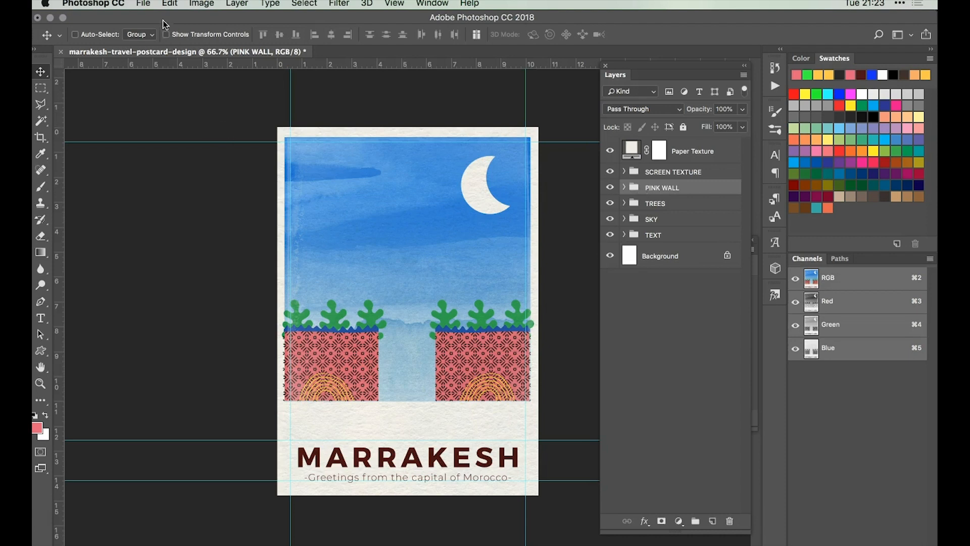
click(145, 6)
click(207, 235)
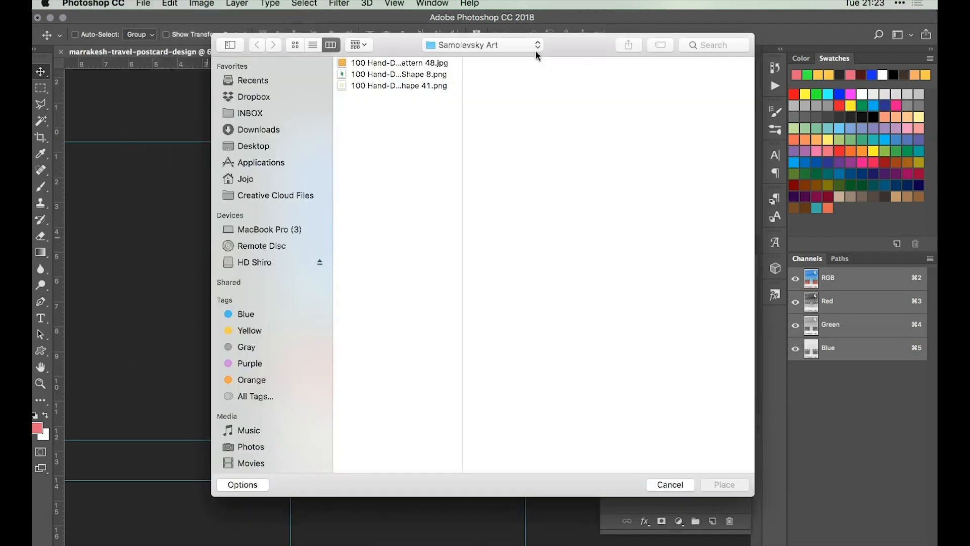
click(535, 49)
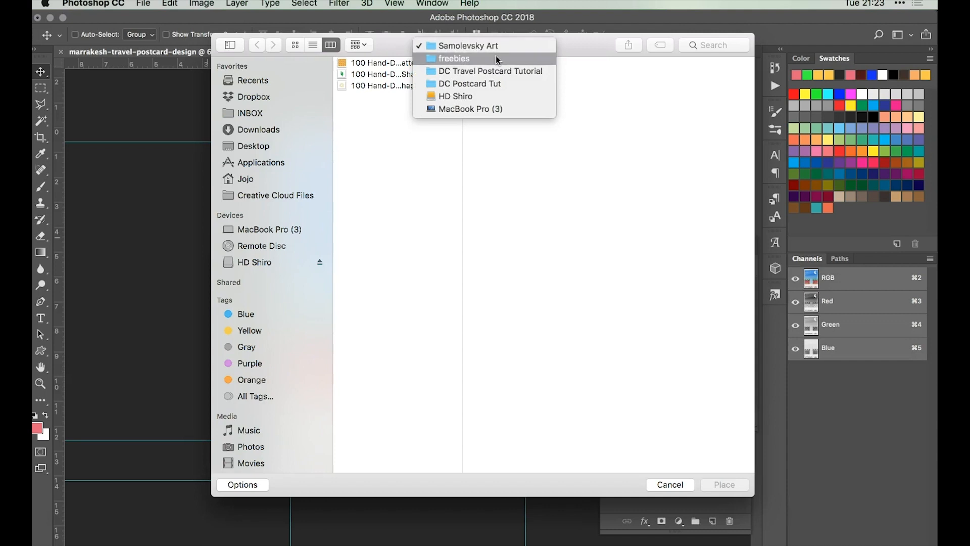
click(495, 56)
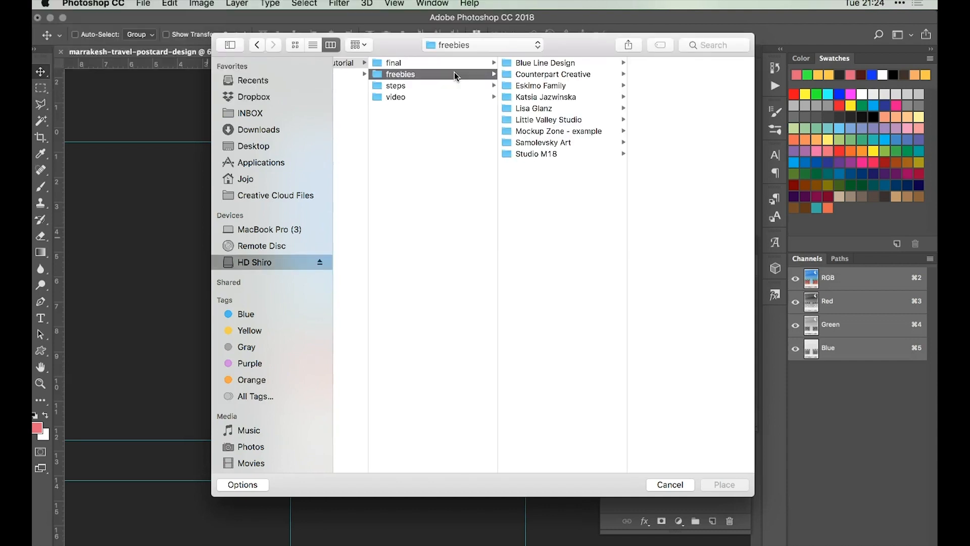
click(556, 97)
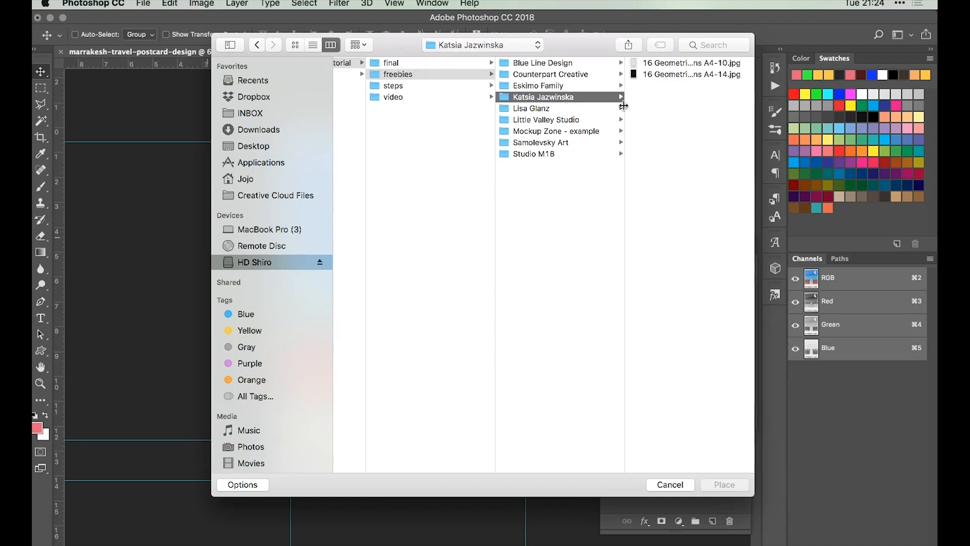
click(662, 74)
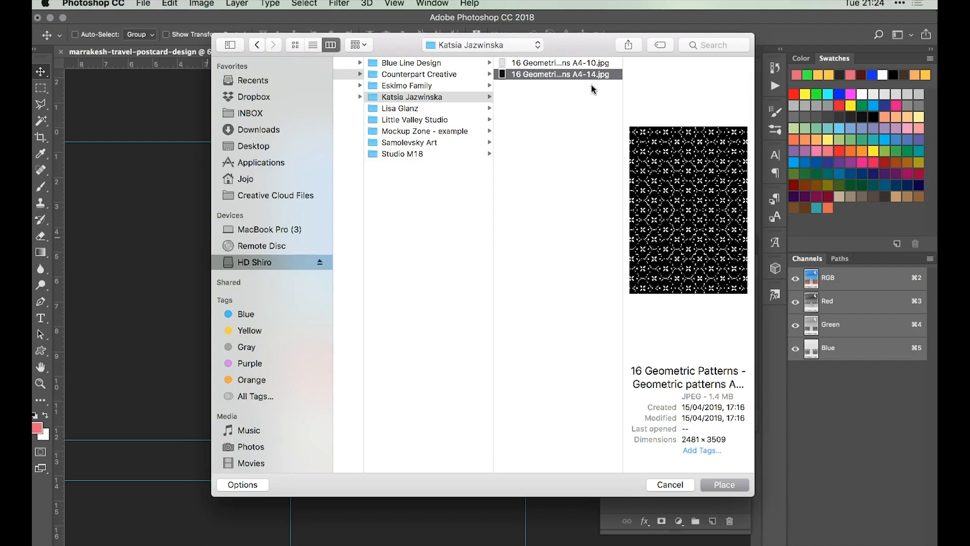
click(724, 484)
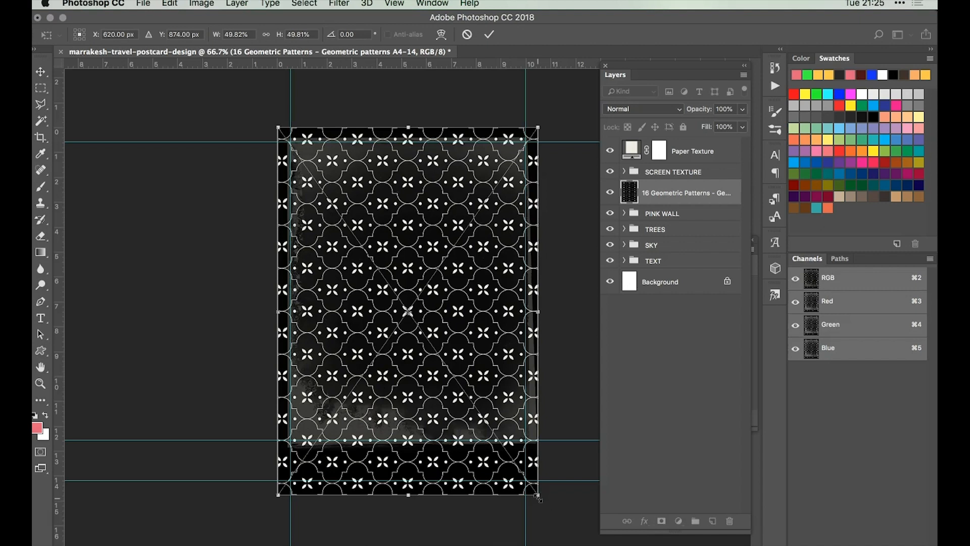
Scale the black pattern to about 16.2% and center it over the gap, its base level with the bottom of the walls.
drag(539, 498, 441, 380)
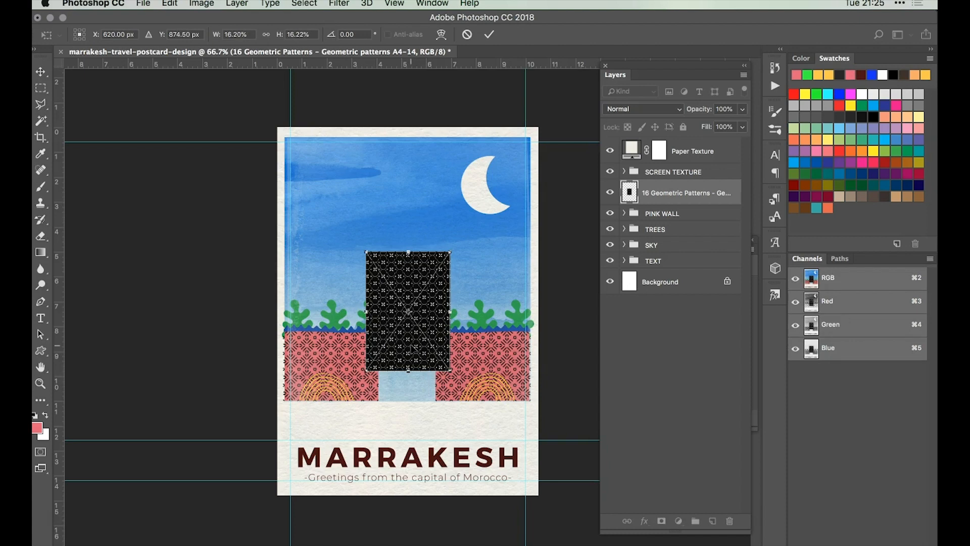
drag(414, 348, 415, 377)
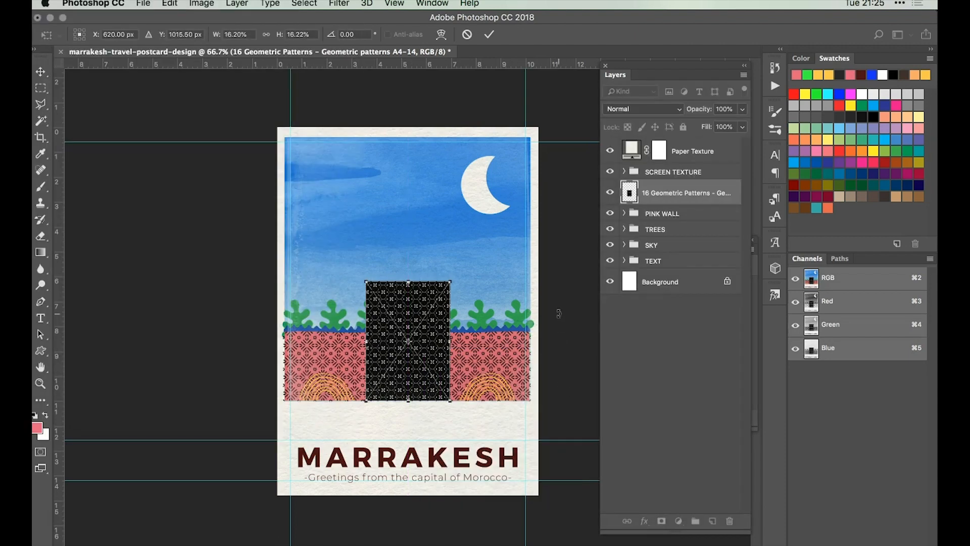
key(Return)
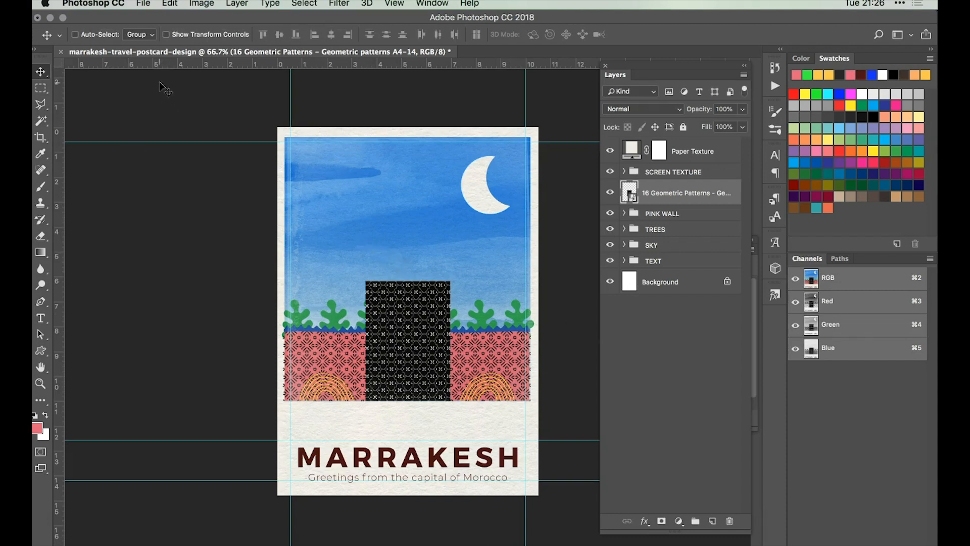
Place the white pattern image Geometric patterns A4-10 as a new layer above the black pattern.
click(144, 4)
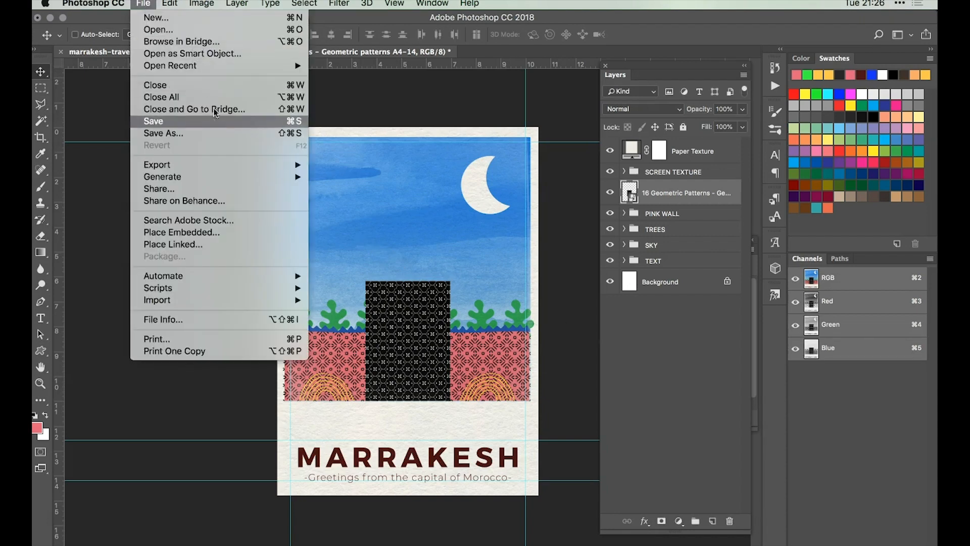
click(185, 232)
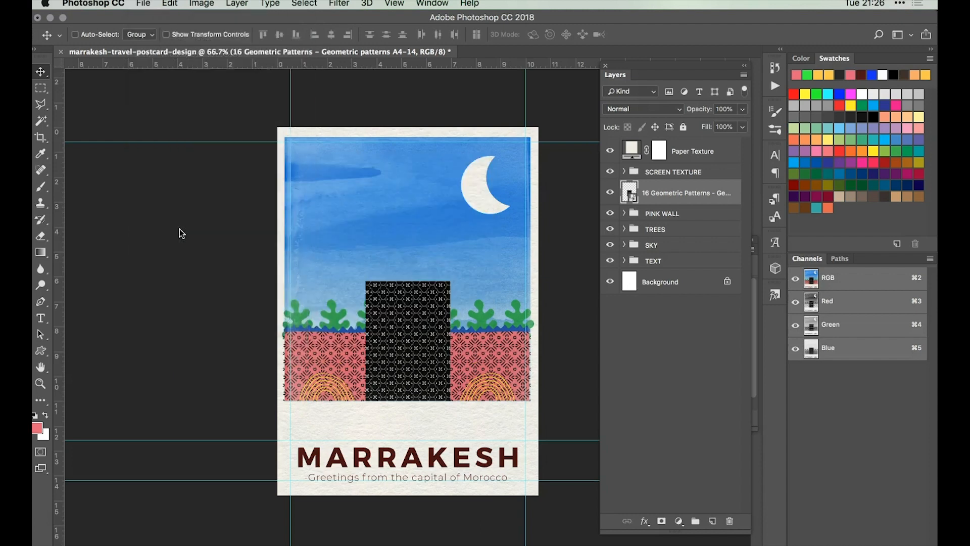
click(397, 63)
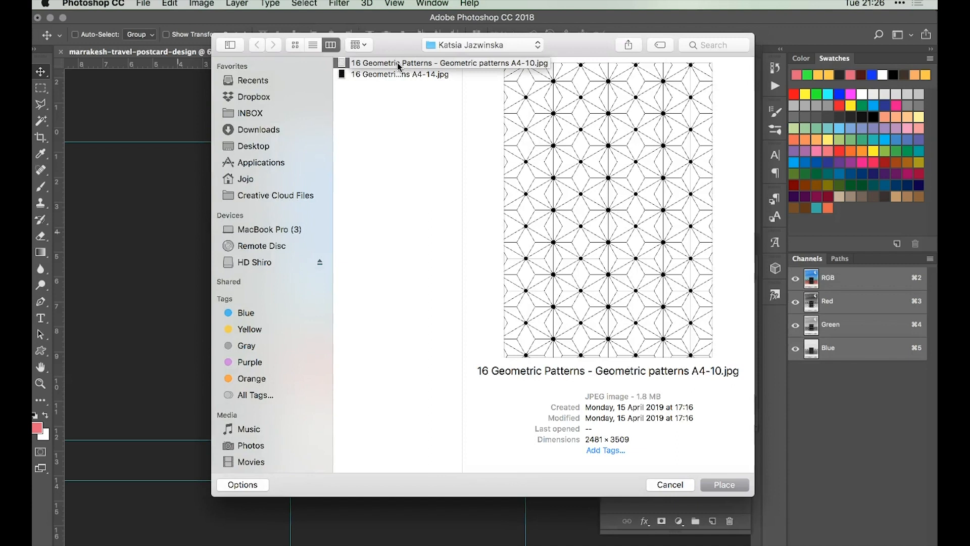
click(724, 485)
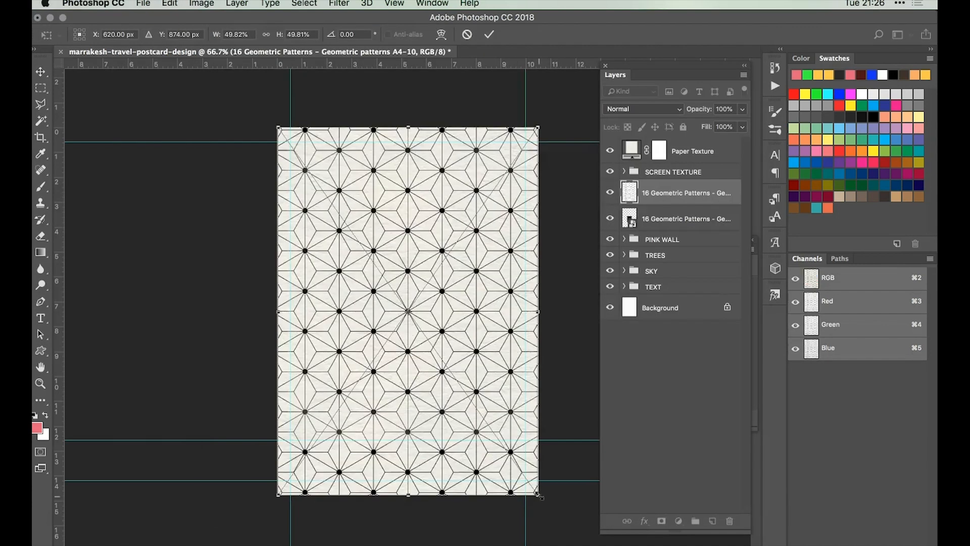
Scale the white pattern to about 11.45% and center it over the upper part of the black pattern, extending above its top edge.
drag(539, 496, 412, 322)
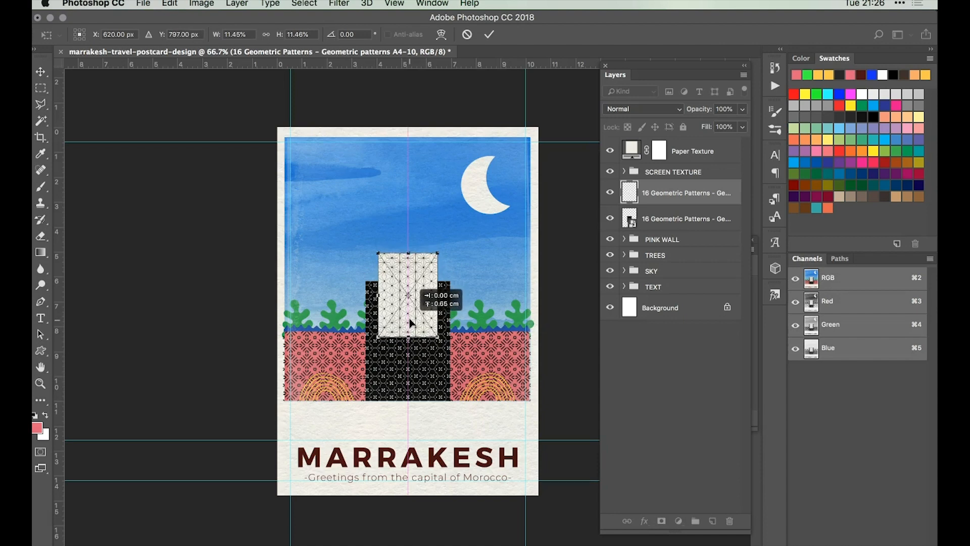
drag(411, 322, 410, 323)
click(489, 34)
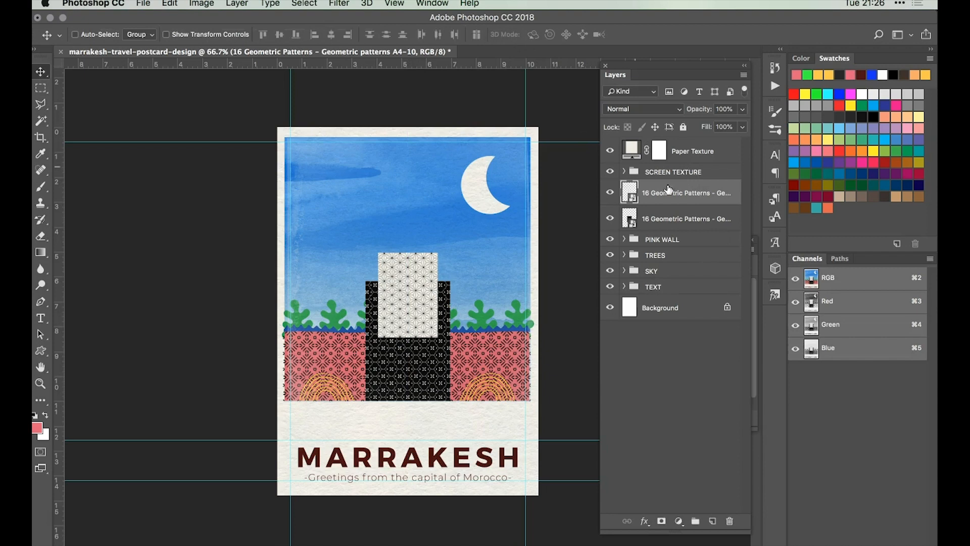
Arrange the white pattern layer beneath the black pattern layer and move it up slightly to form the tower's upper section.
drag(680, 191, 678, 225)
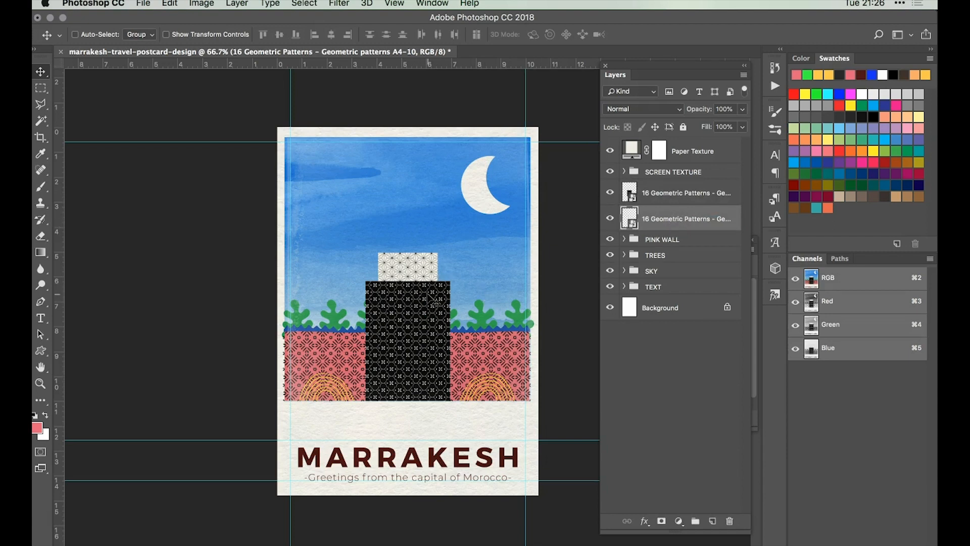
click(686, 199)
click(687, 226)
drag(555, 276, 555, 270)
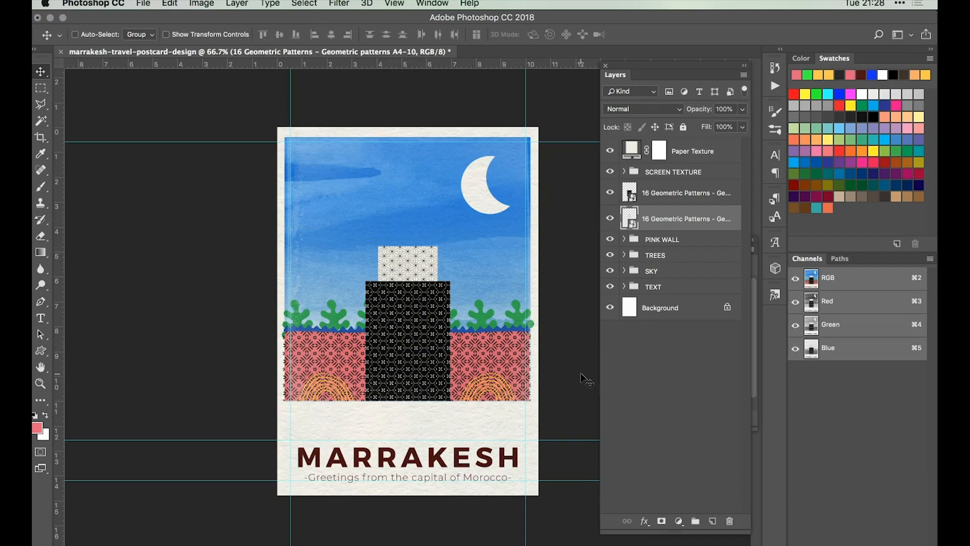
Switch to Illustrator and draw a rectangle 40 mm wide and 60 mm high on the artboard.
key(super+Tab)
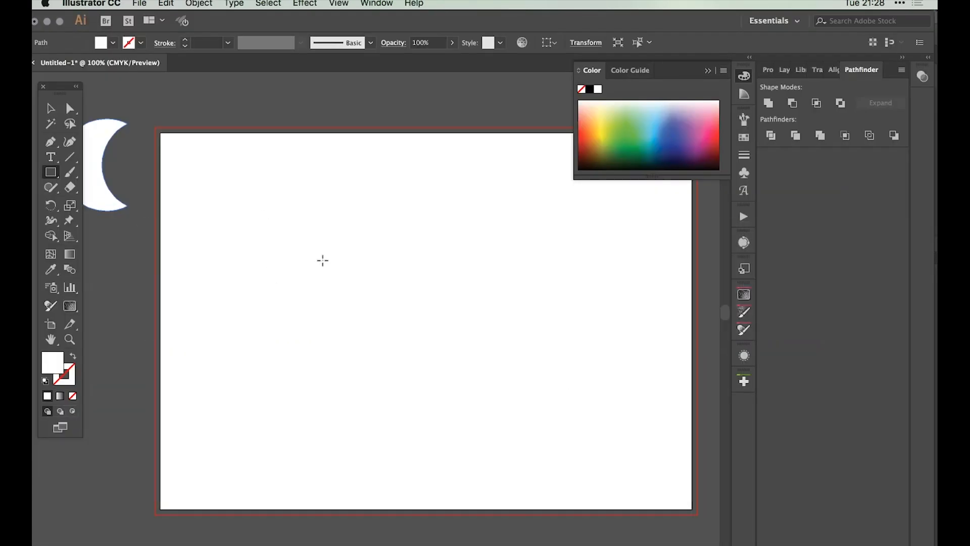
click(330, 261)
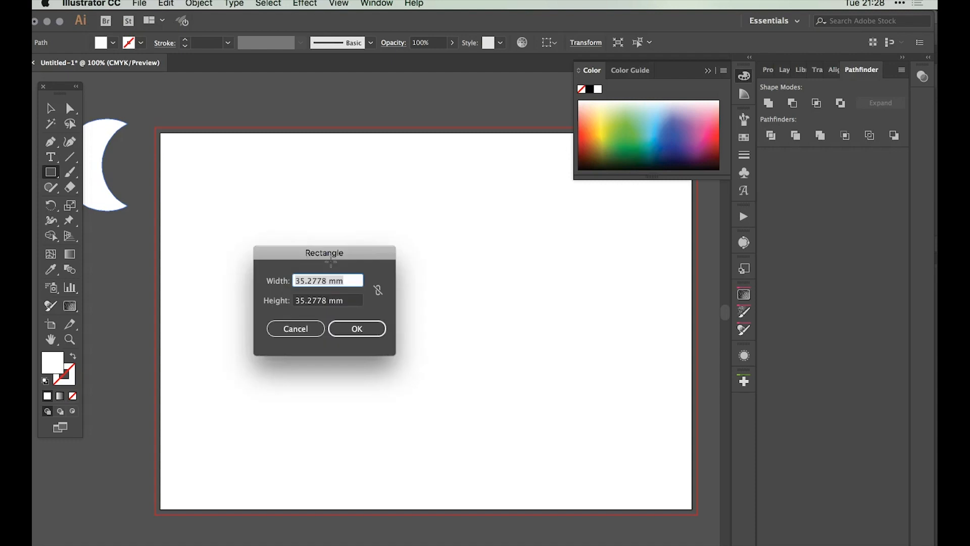
text(40mm)
key(Tab)
text(6)
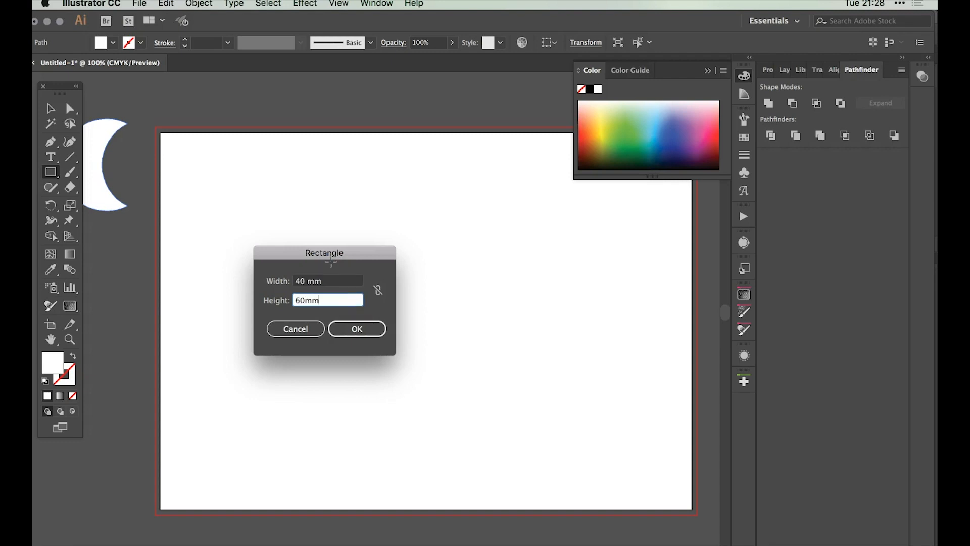
key(Return)
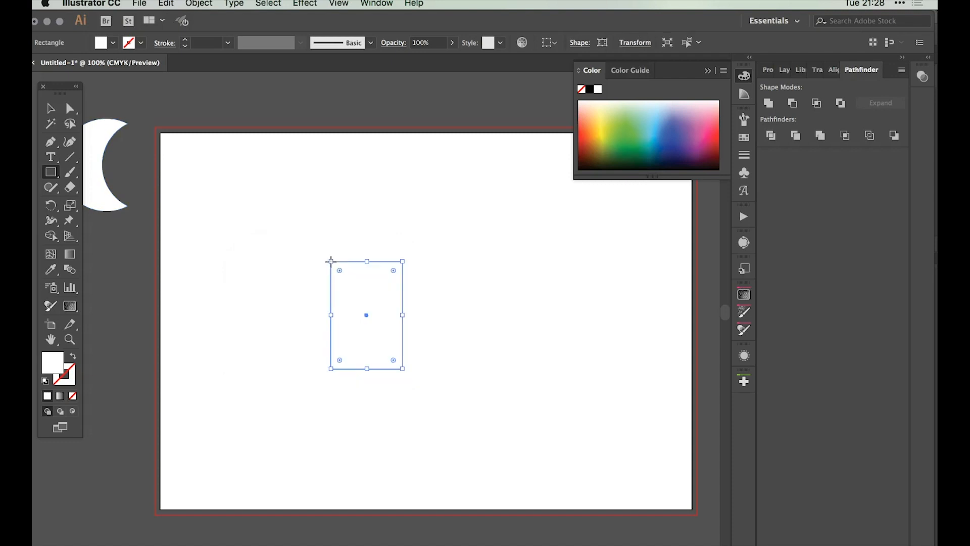
Fill the rectangle with black (000000) and deselect it.
double_click(59, 367)
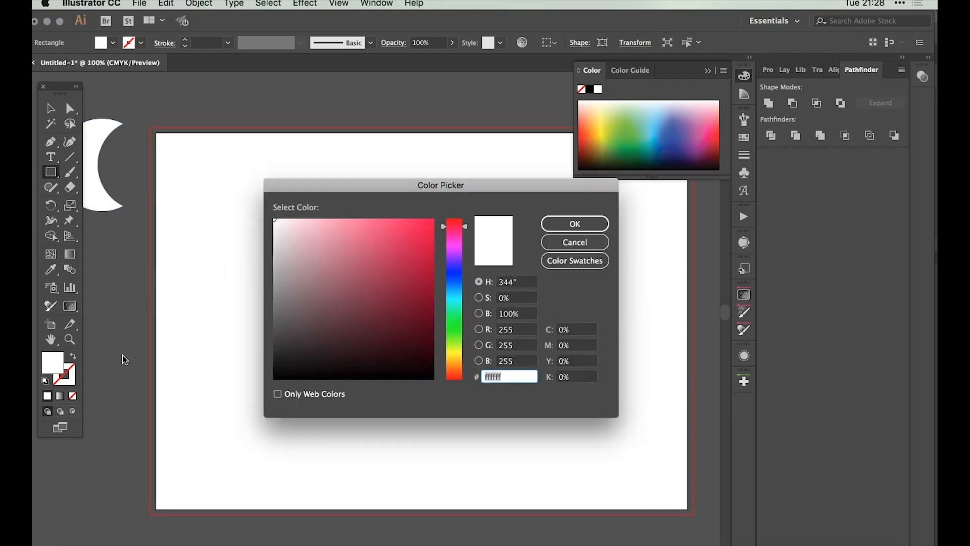
click(274, 379)
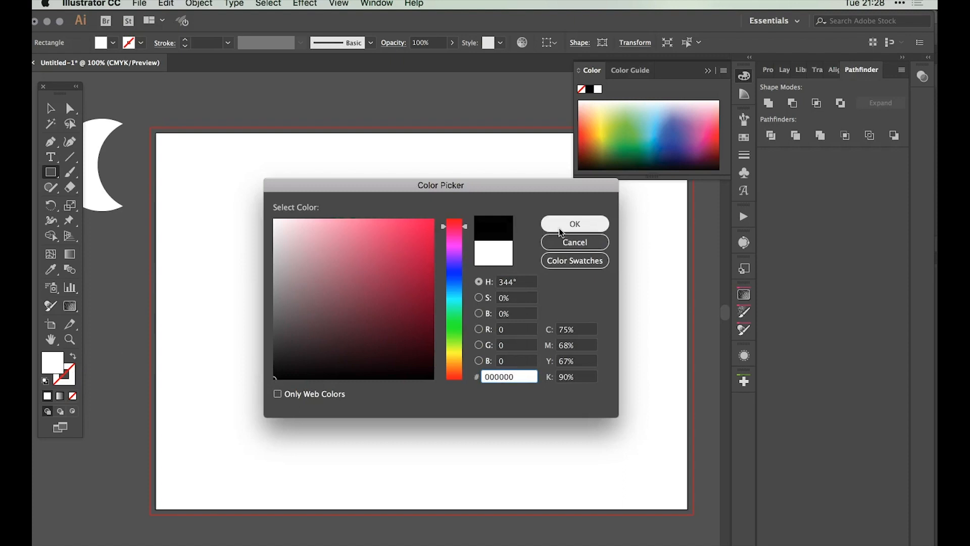
click(560, 226)
click(50, 108)
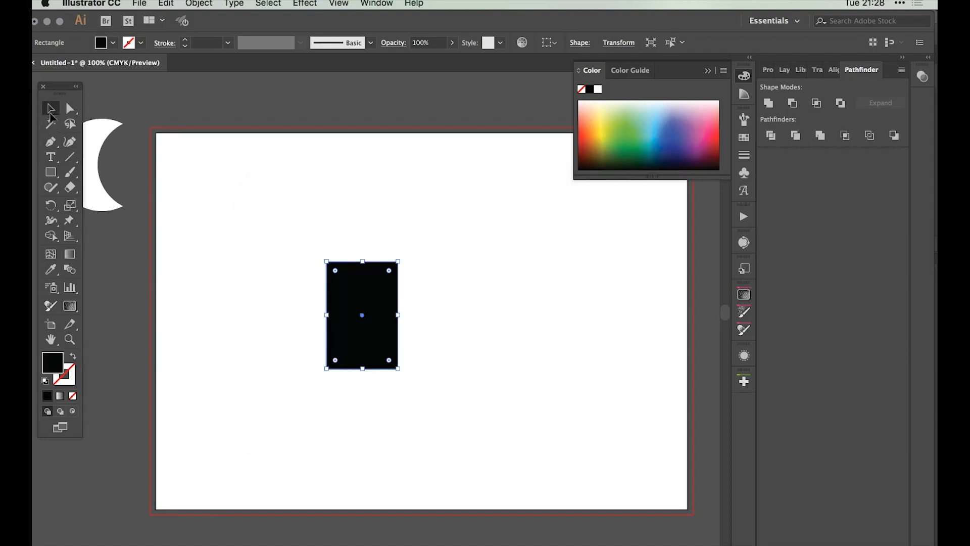
click(225, 198)
Draw a black circle 40 mm wide and 40 mm high above the rectangle using the Ellipse tool.
key(m)
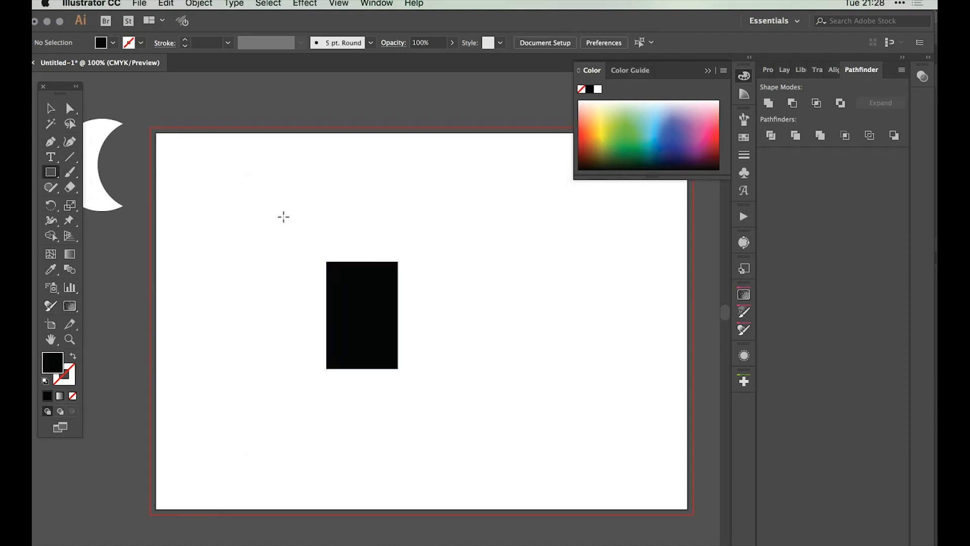
key(l)
scroll(277, 199, down, 1)
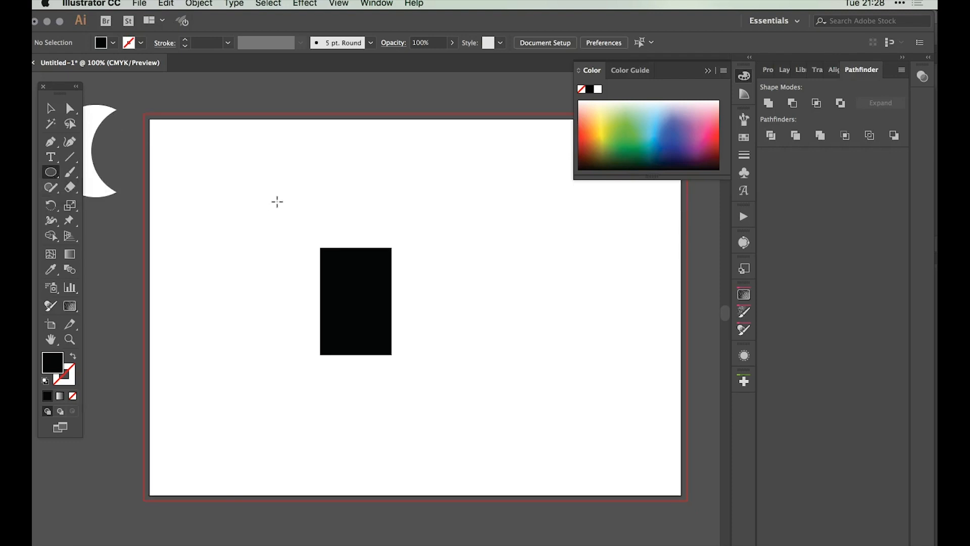
click(277, 199)
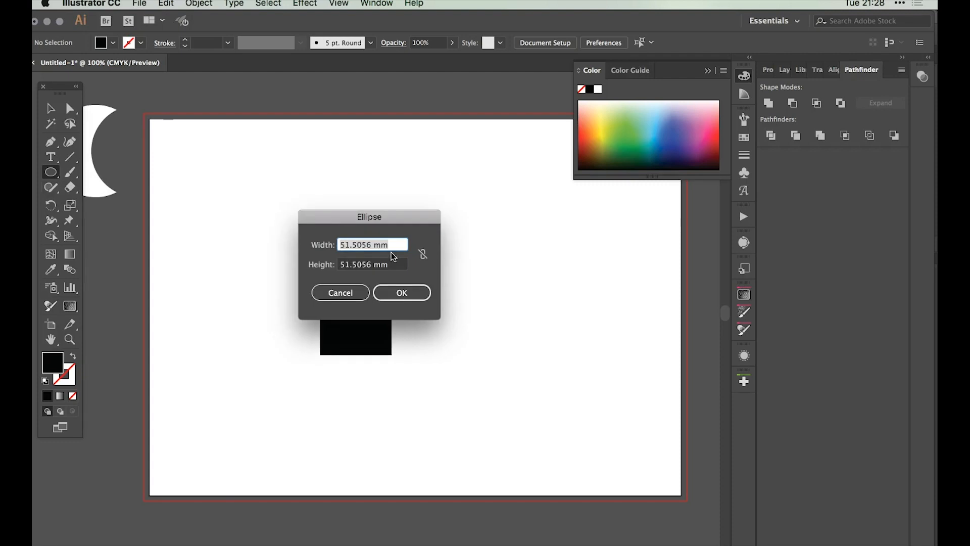
text(40mm)
key(Tab)
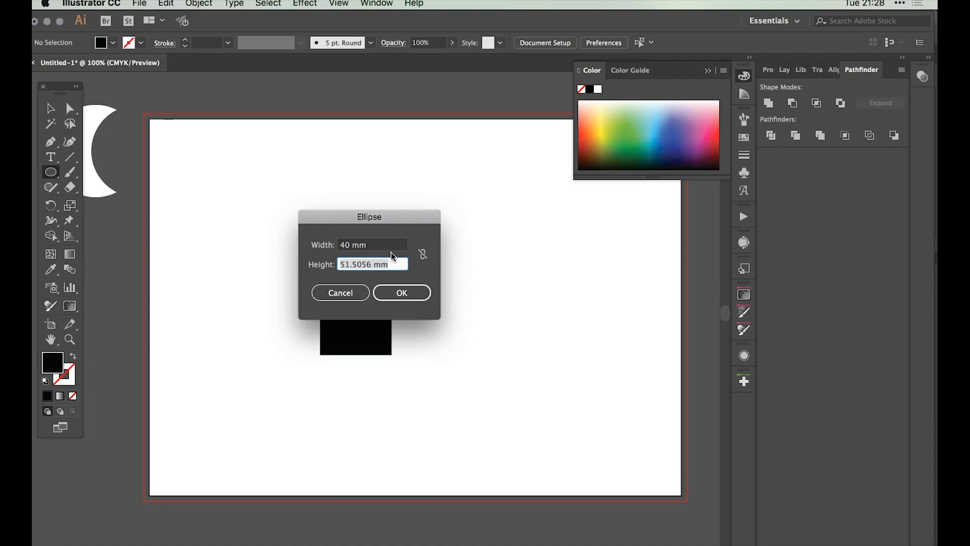
text(49mm)
key(Return)
Move the circle onto the rectangle's top edge, aligning their sides to form a round-topped arch.
scroll(404, 232, down, 1)
key(v)
click(416, 209)
drag(326, 222, 374, 238)
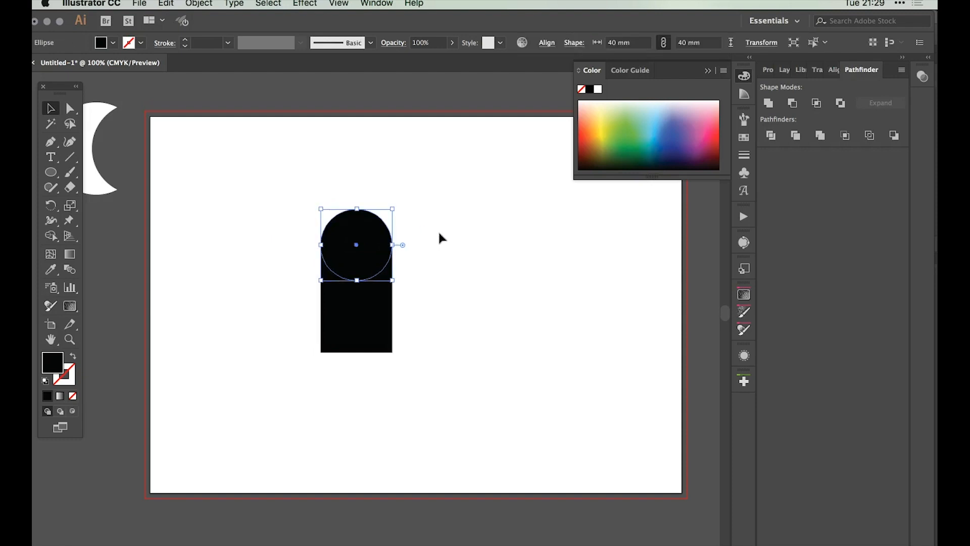
key(super+equal)
key(super+equal)
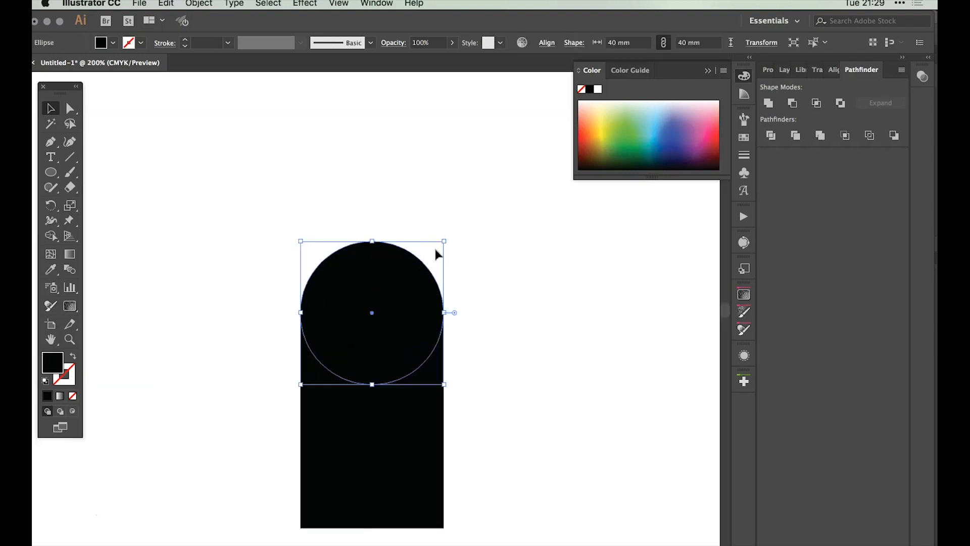
Select the circle and rectangle and examine the alignment options, including the Align To setting and Horizontal Align Center.
click(480, 245)
scroll(265, 193, down, 3)
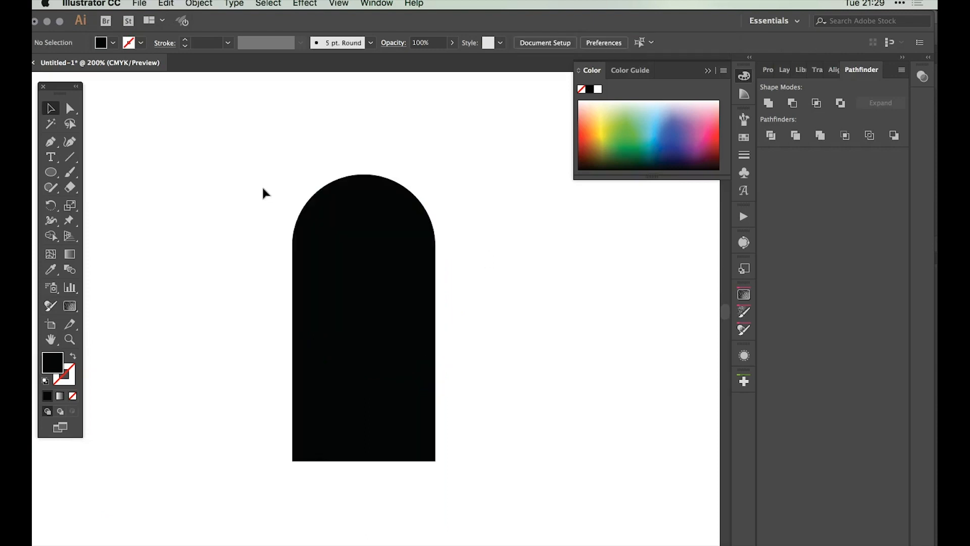
drag(257, 177, 493, 348)
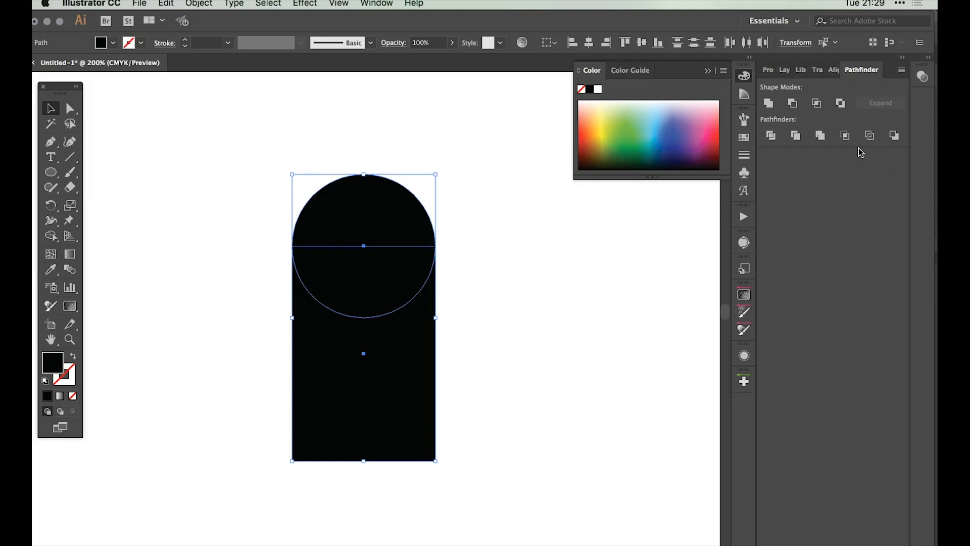
click(833, 70)
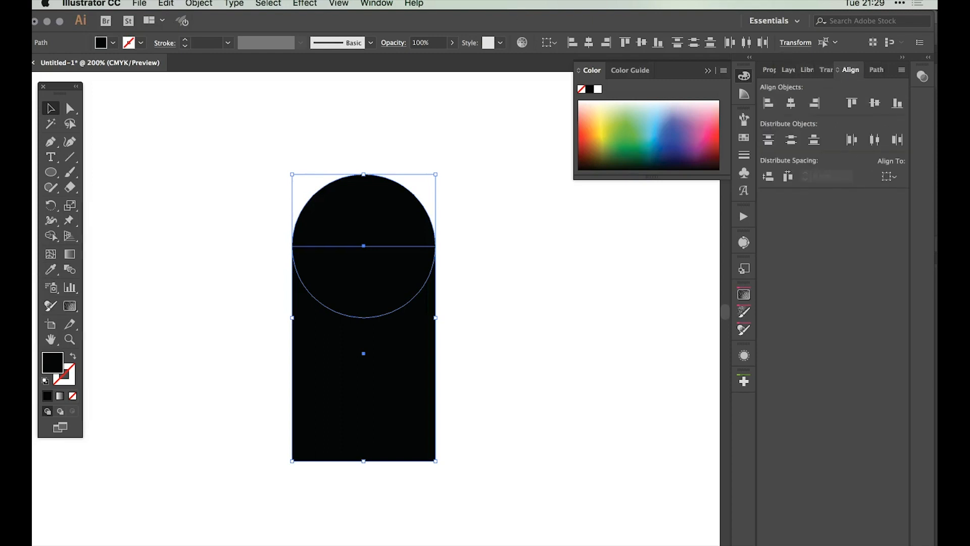
click(384, 4)
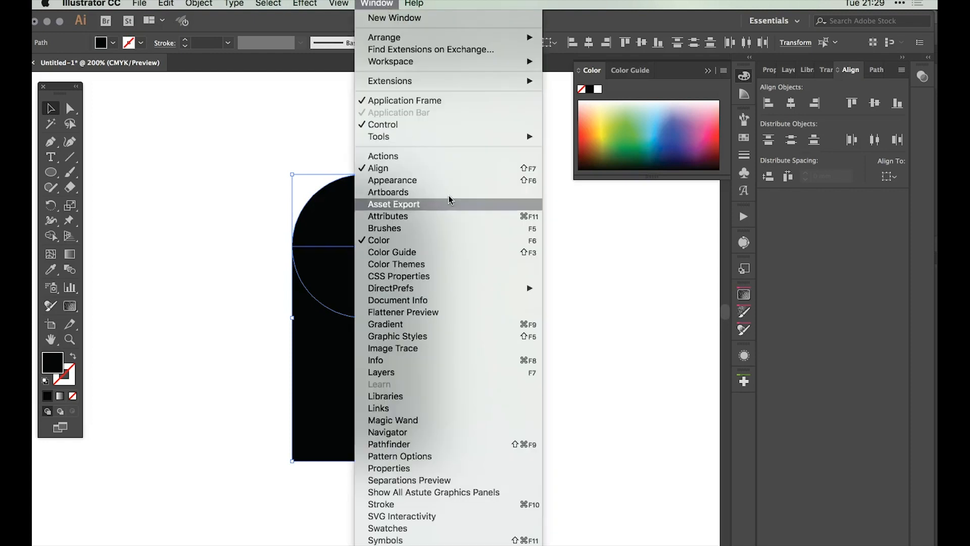
click(788, 222)
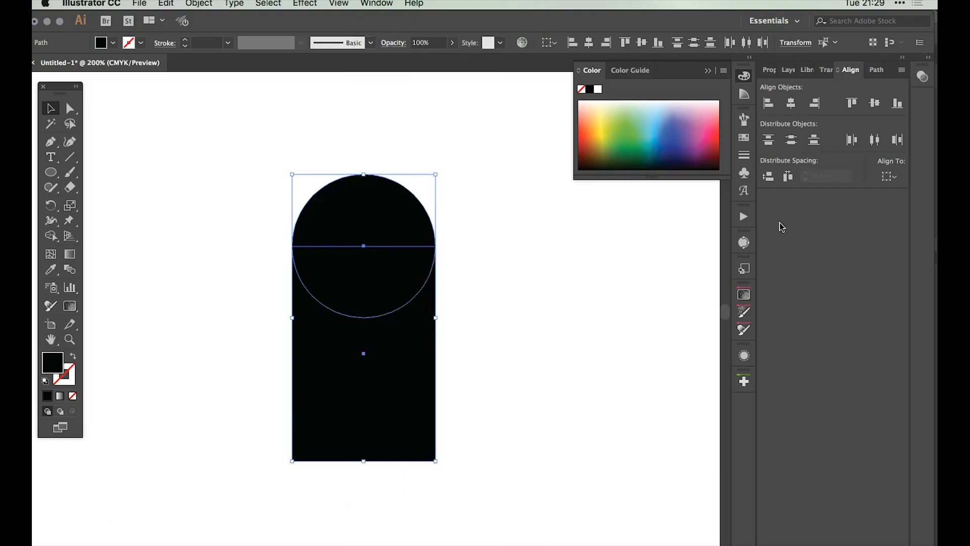
click(893, 177)
click(890, 195)
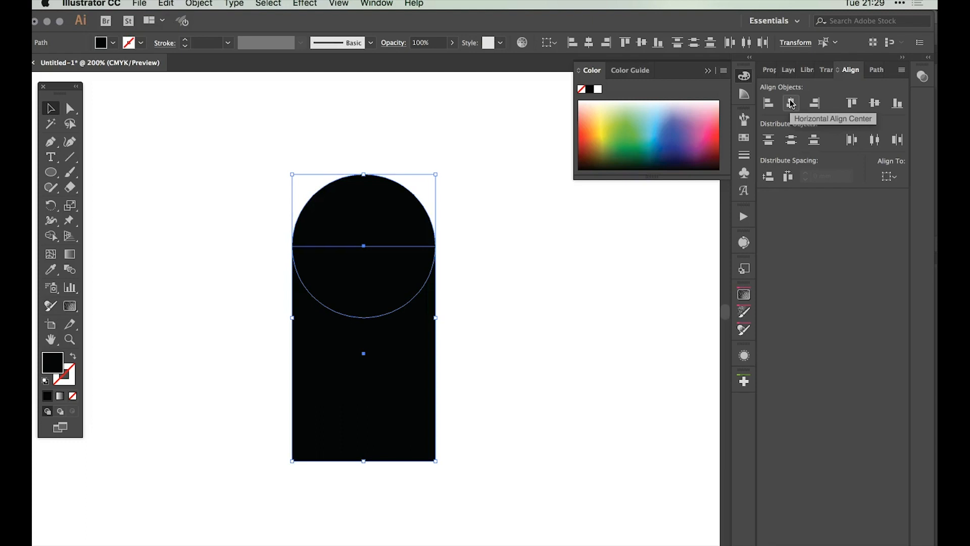
click(440, 152)
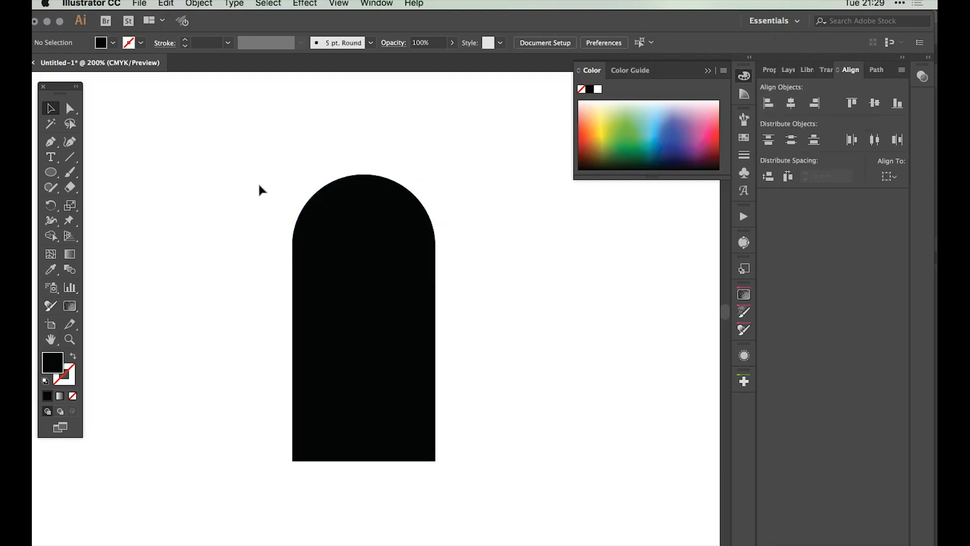
Merge the circle and rectangle into one arch shape with the Pathfinder Merge operation.
drag(256, 183, 515, 362)
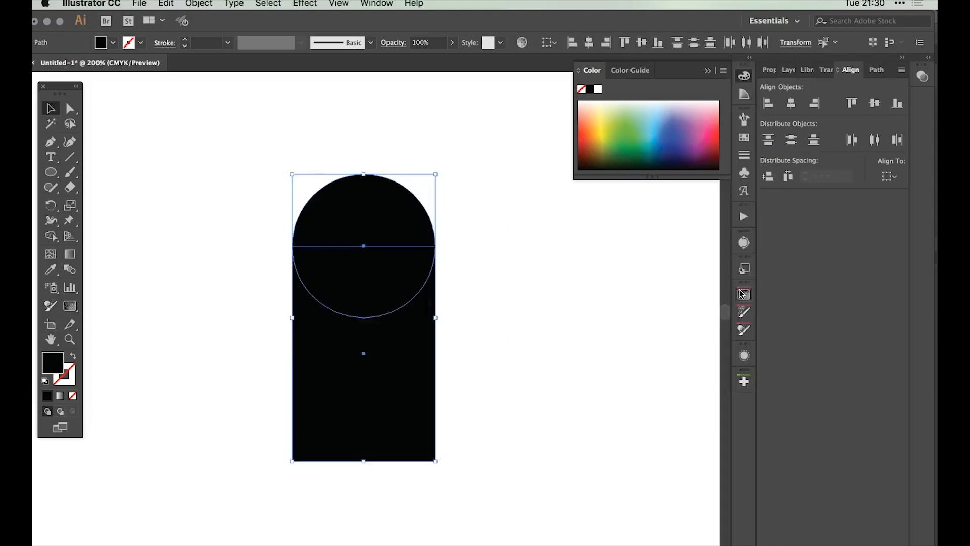
click(877, 70)
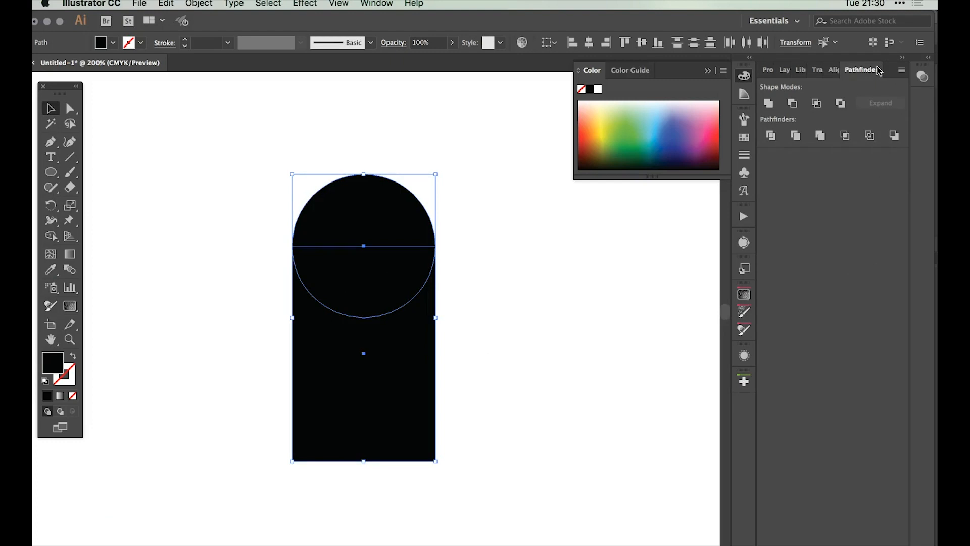
click(821, 141)
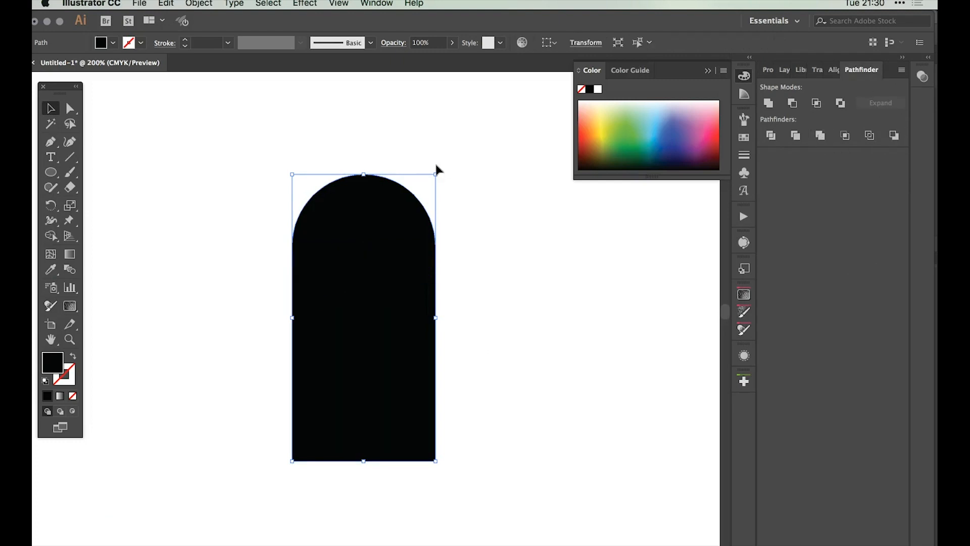
click(472, 162)
Copy the black arch into the Photoshop postcard as a Smart Object above the Geometric patterns A4-14 layer.
key(super+minus)
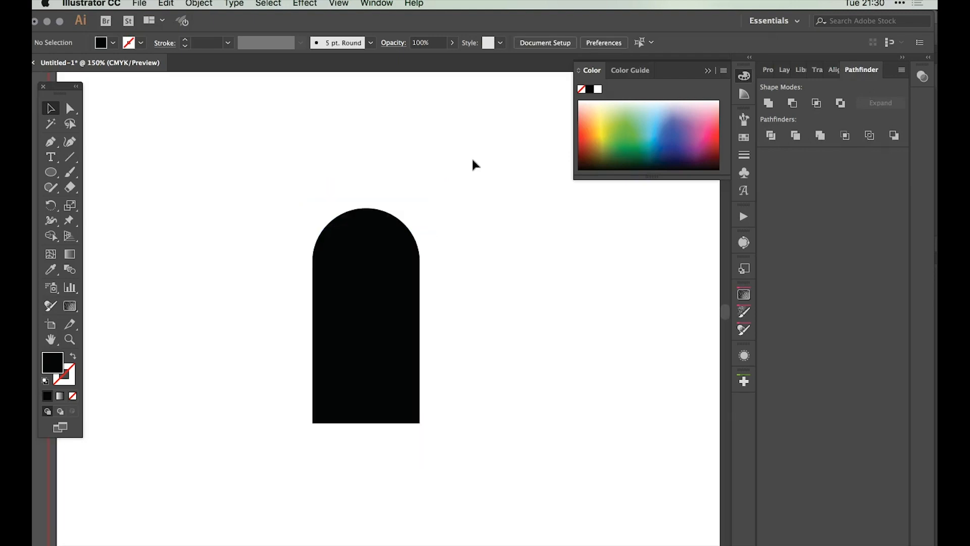
scroll(429, 202, right, 1)
click(389, 238)
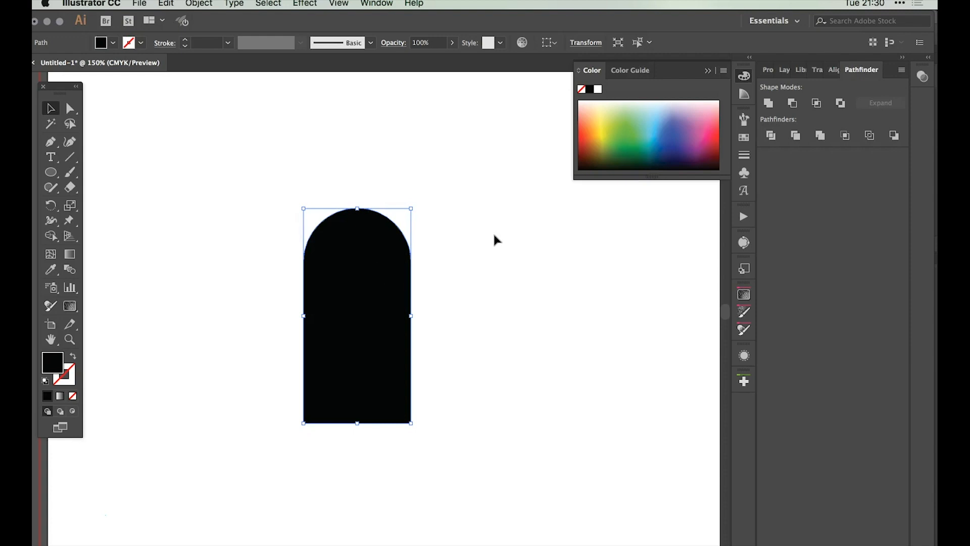
key(super+Tab)
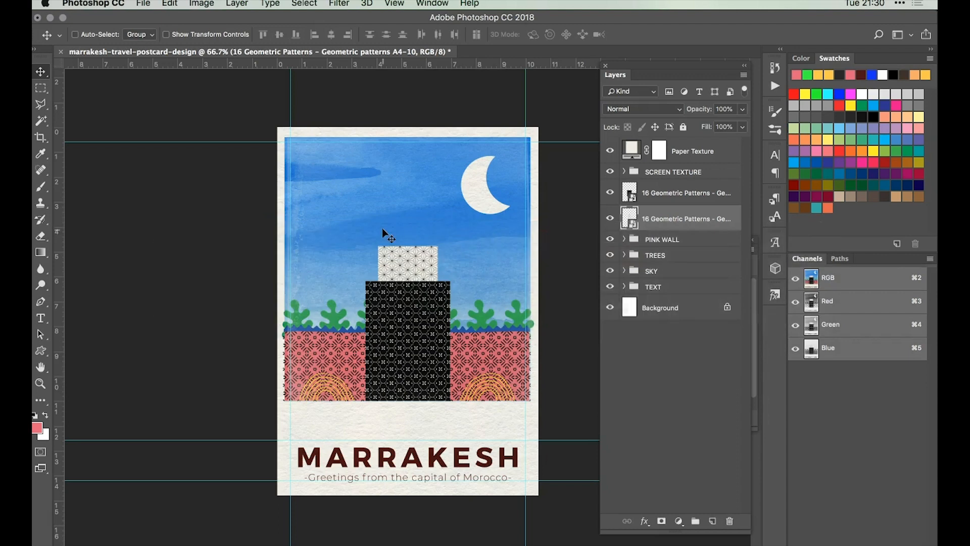
click(652, 193)
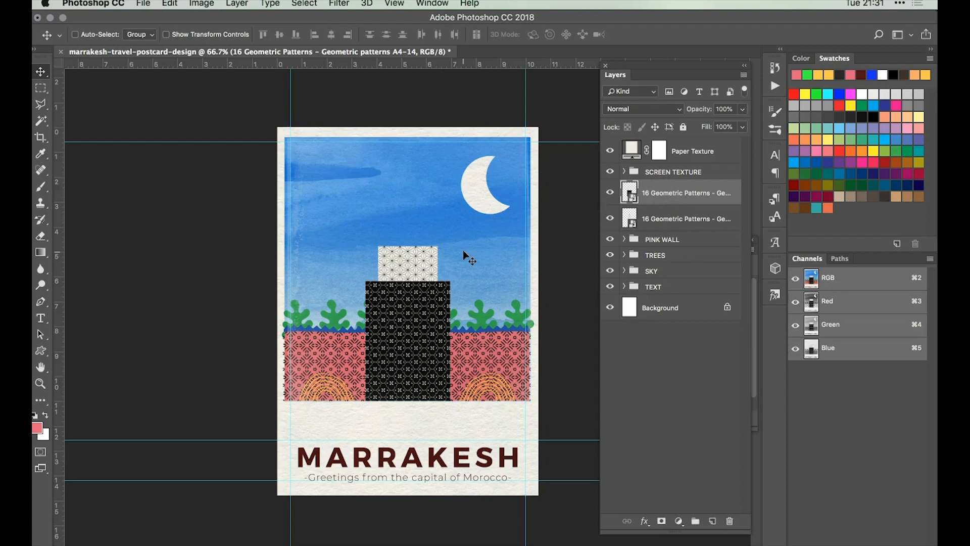
key(super+v)
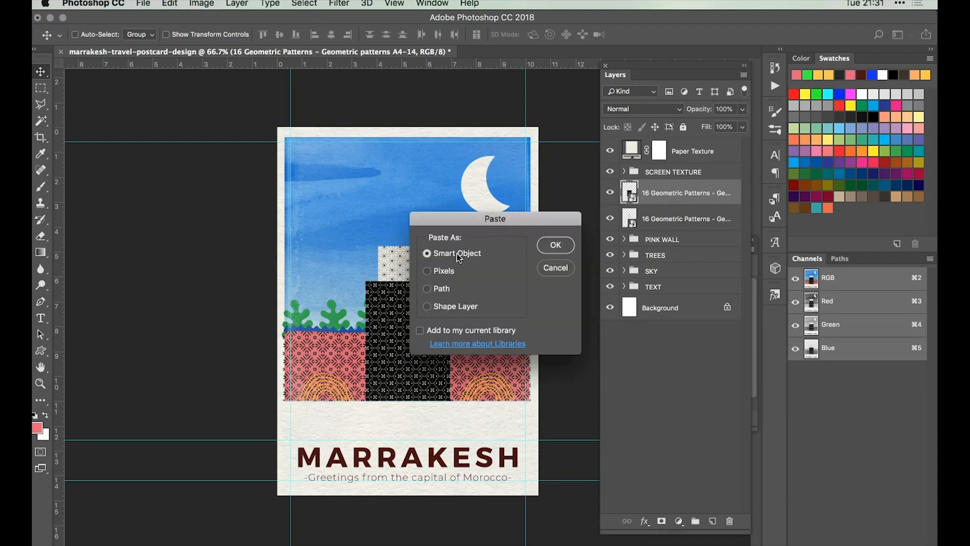
click(557, 246)
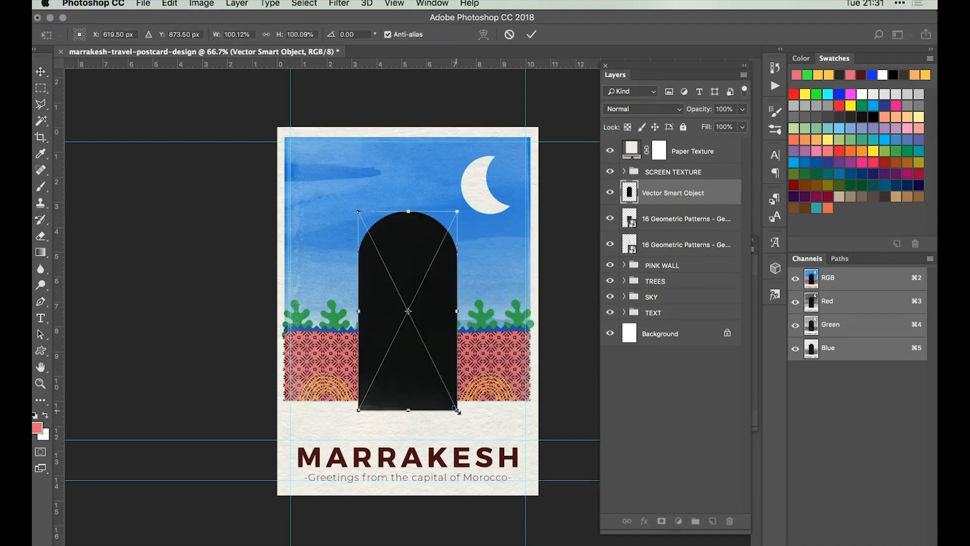
Scale the pasted arch to about 38.7% and place it at the base of the black patterned tower.
drag(458, 411, 423, 348)
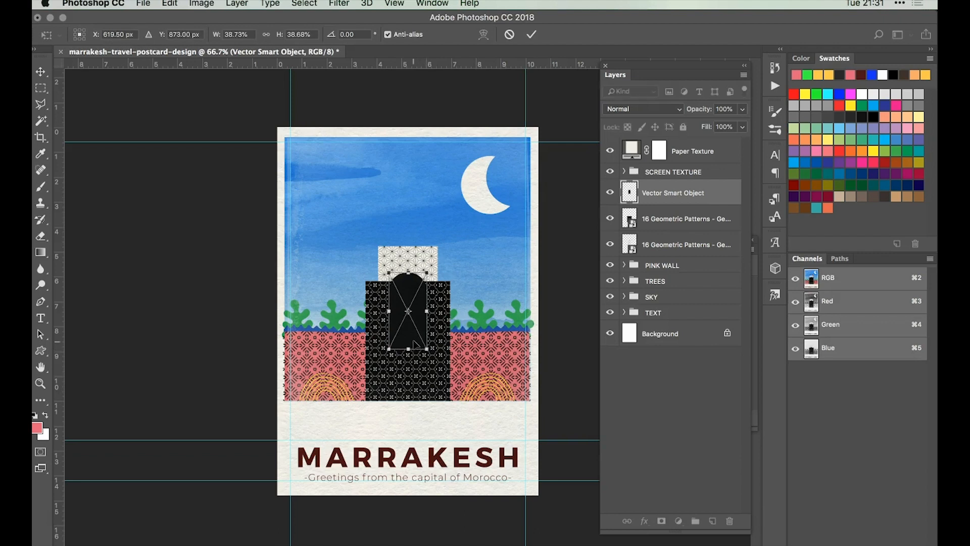
drag(414, 341, 415, 393)
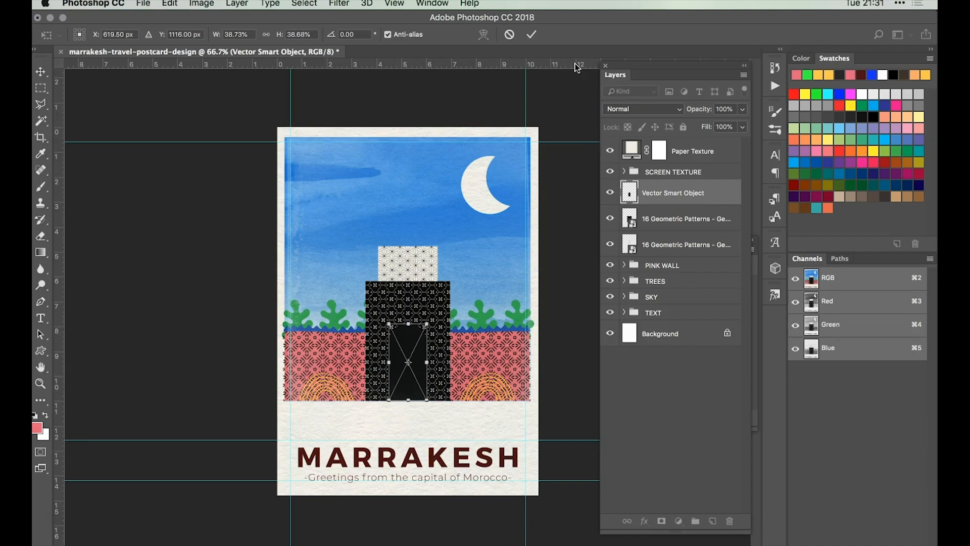
key(Return)
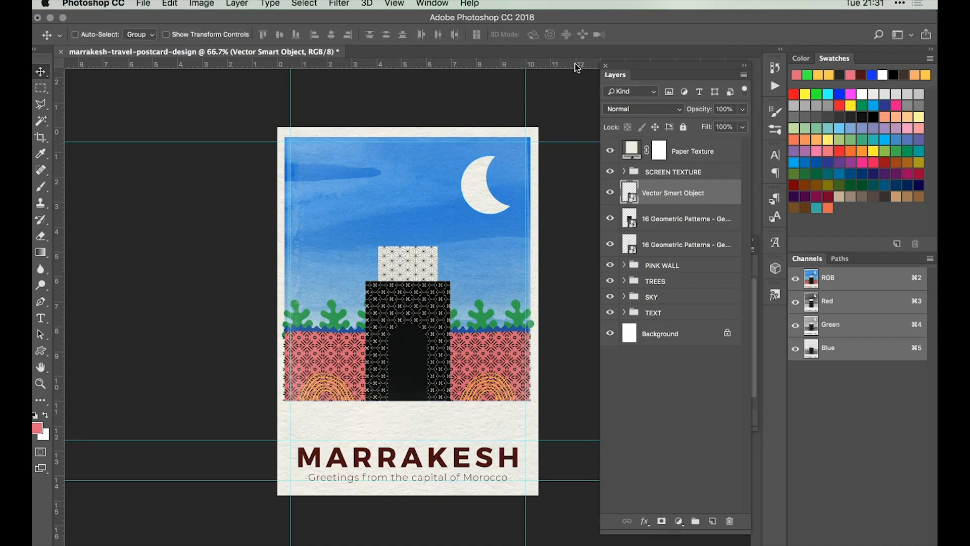
Duplicate the Geometric patterns A4-10 layer and move the copy above the arch's Vector Smart Object layer.
click(678, 243)
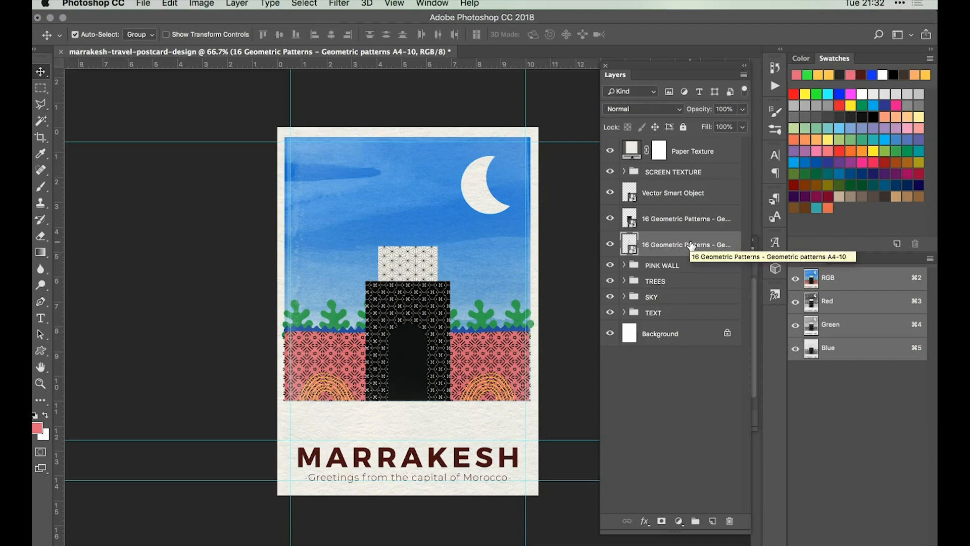
key(super+shift+n)
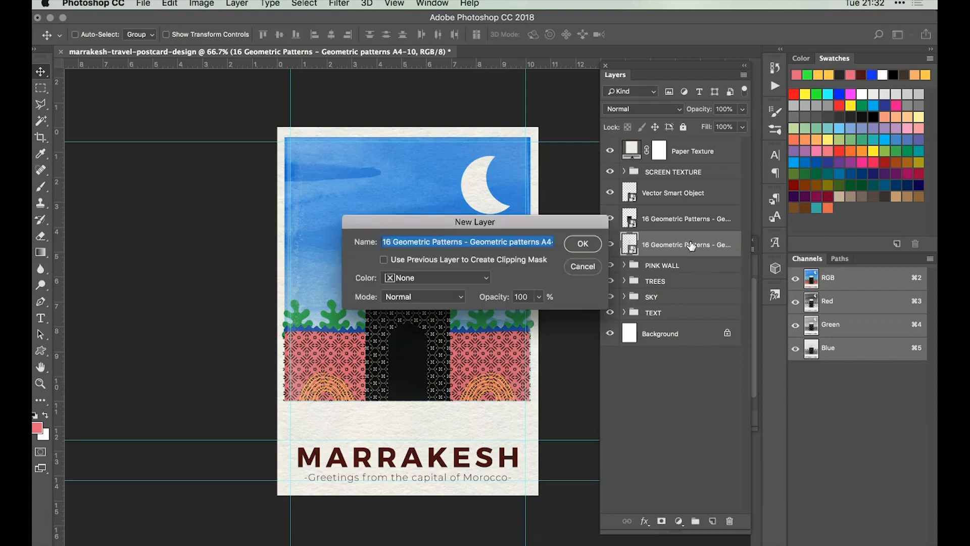
click(579, 246)
drag(662, 254, 659, 185)
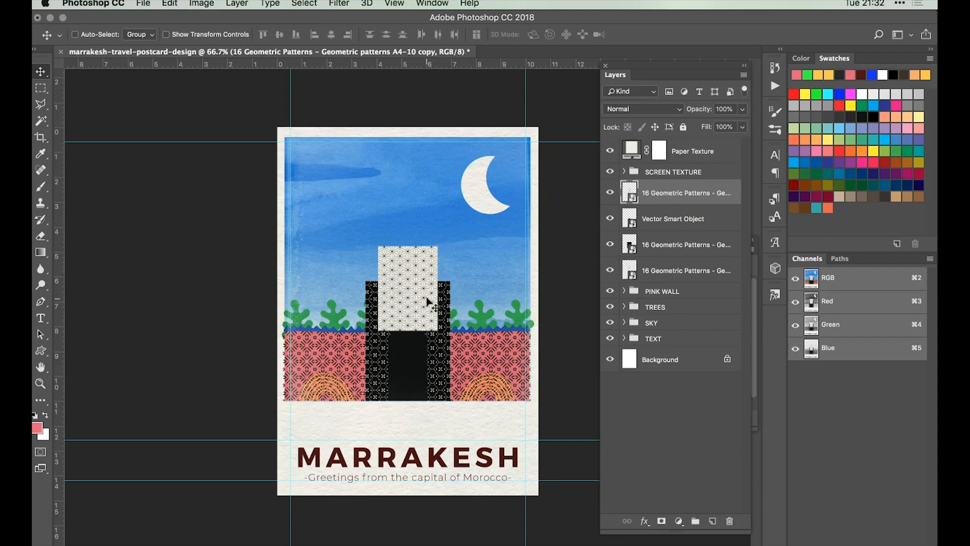
Rename the Vector Smart Object layer as Doorframe.
click(669, 220)
double_click(679, 219)
text(Doorframe)
key(Return)
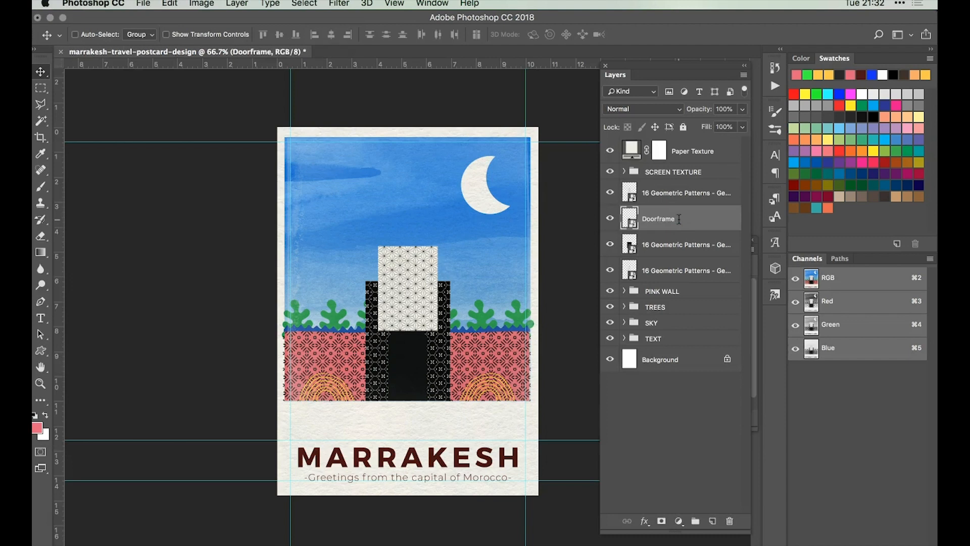
Move the white pattern copy over the arch and clip it to the Doorframe layer.
super+click(421, 277)
drag(421, 277, 418, 346)
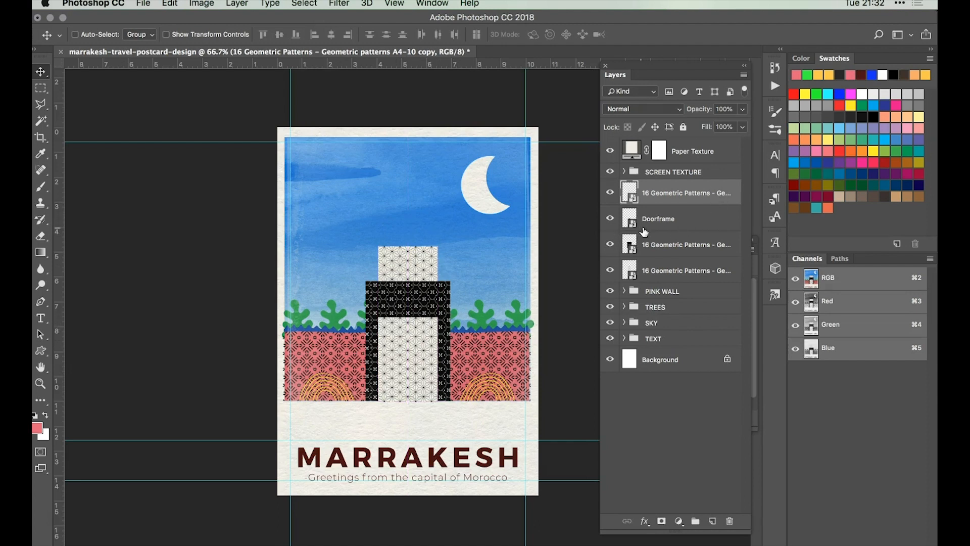
right_click(713, 191)
alt+click(647, 206)
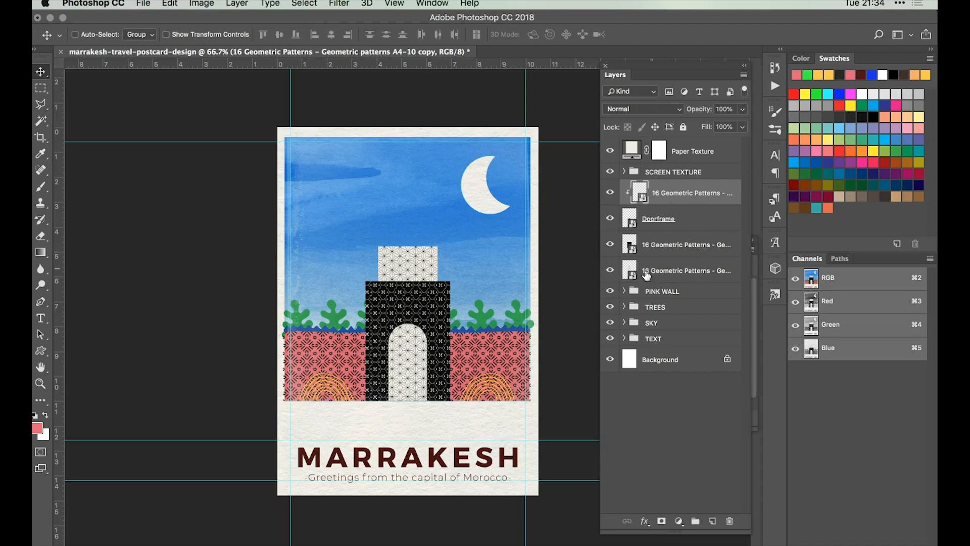
Place handrawn_pattern_75-01.png as an embedded image directly above the original Geometric patterns A4-10 layer.
click(676, 269)
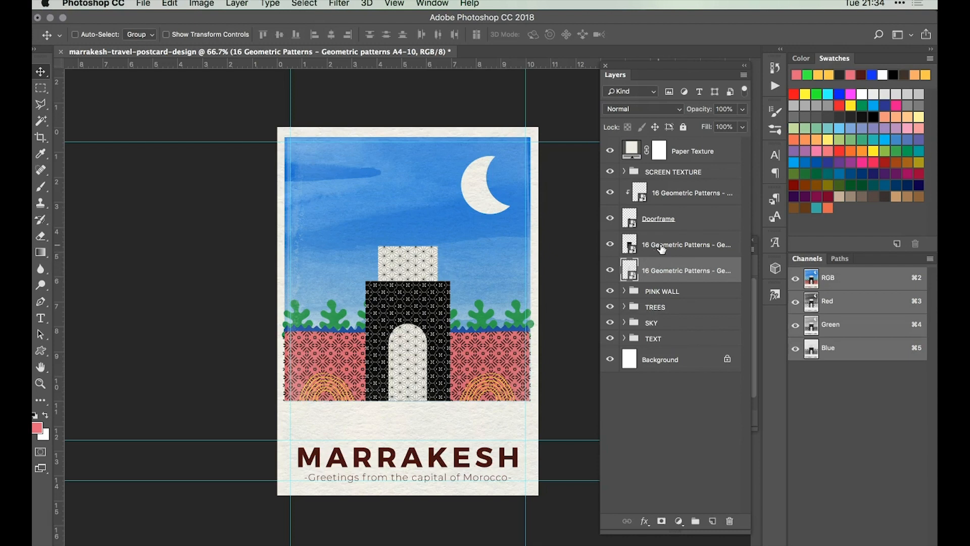
click(143, 4)
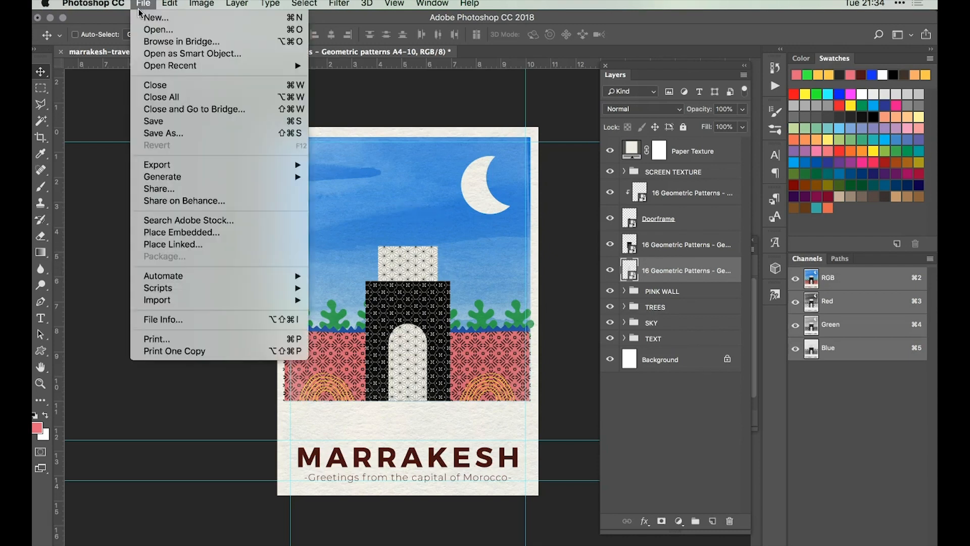
click(217, 232)
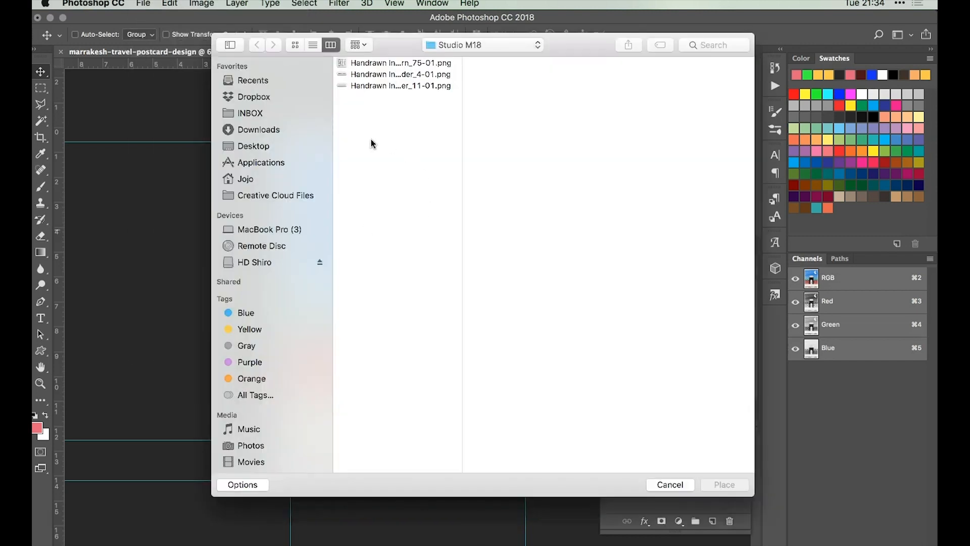
click(375, 63)
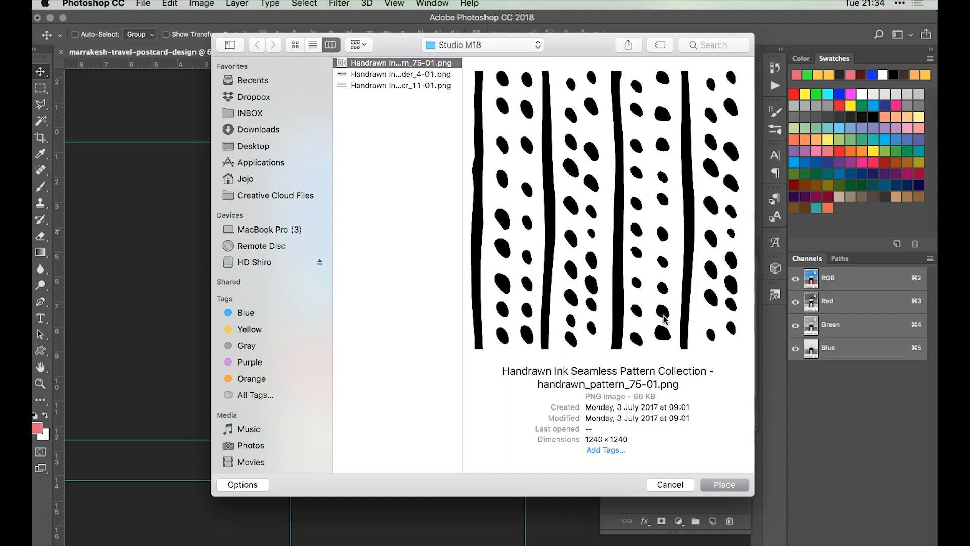
click(722, 485)
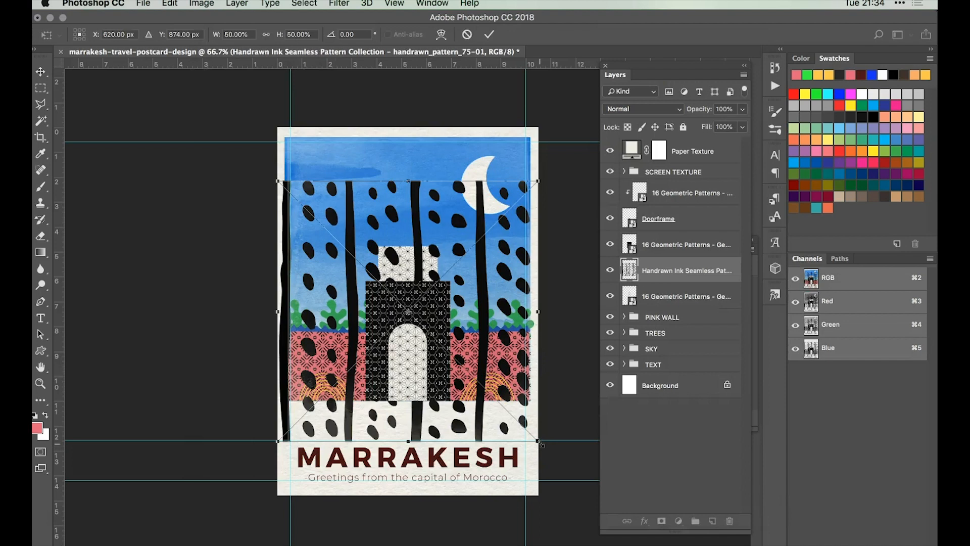
Scale the hand-drawn pattern to about 8.43% and position it centred on the tower's white upper block.
drag(540, 443, 411, 274)
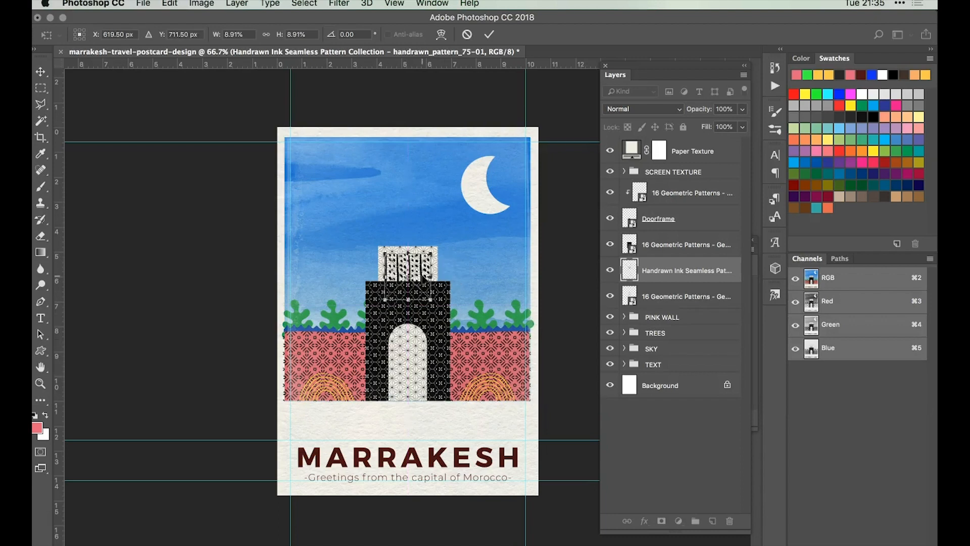
drag(430, 299, 427, 296)
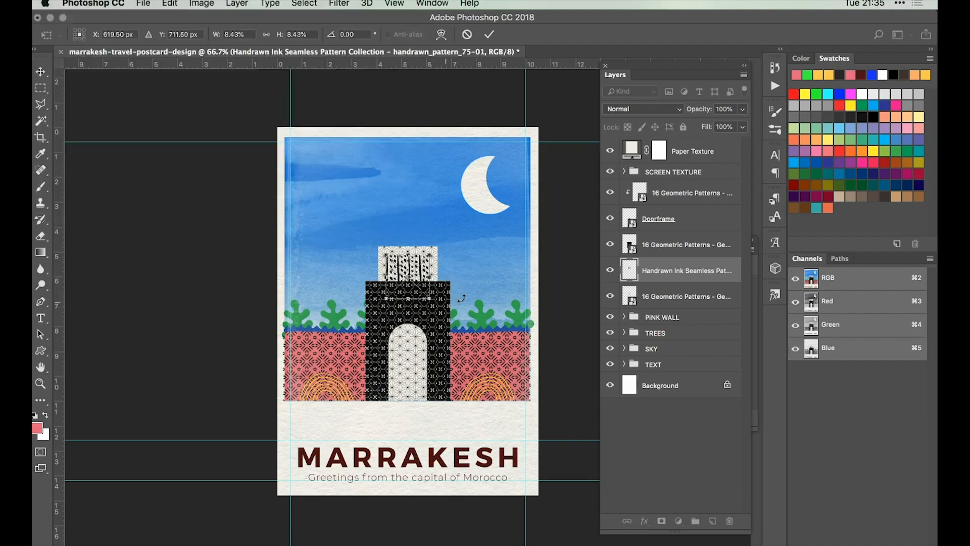
key(Return)
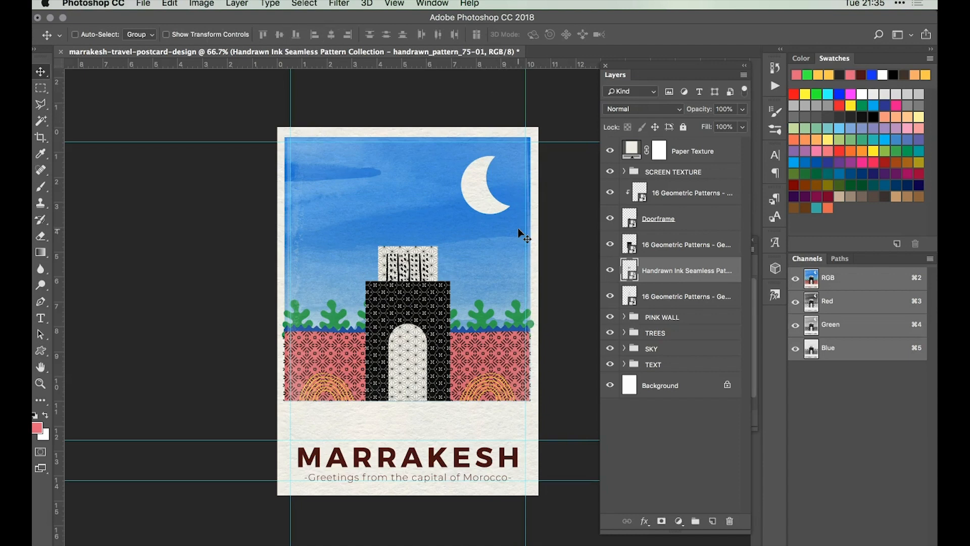
Group the five tower layers, from the clipped geometric pattern copy down to the lowest geometric pattern, and name the group TEMPLE - BLUE.
click(682, 192)
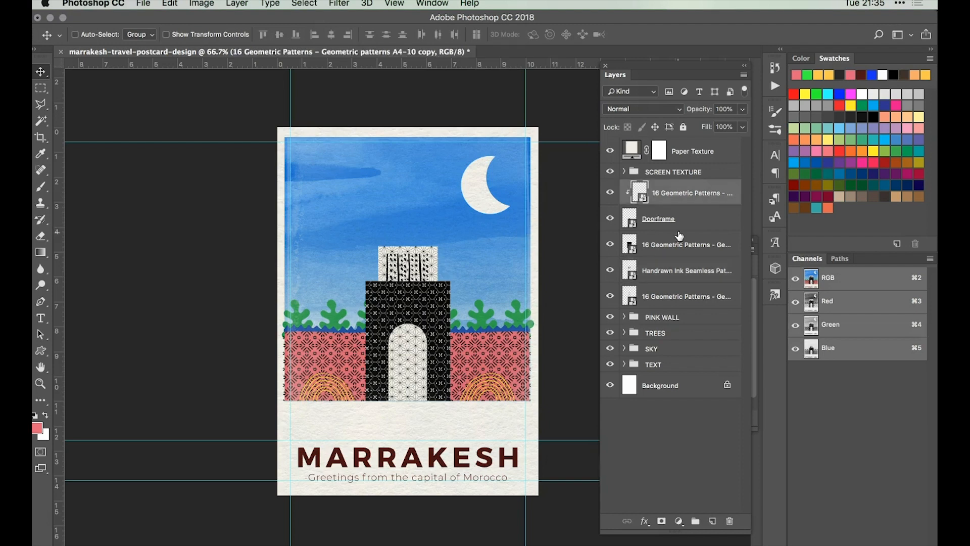
shift+click(664, 303)
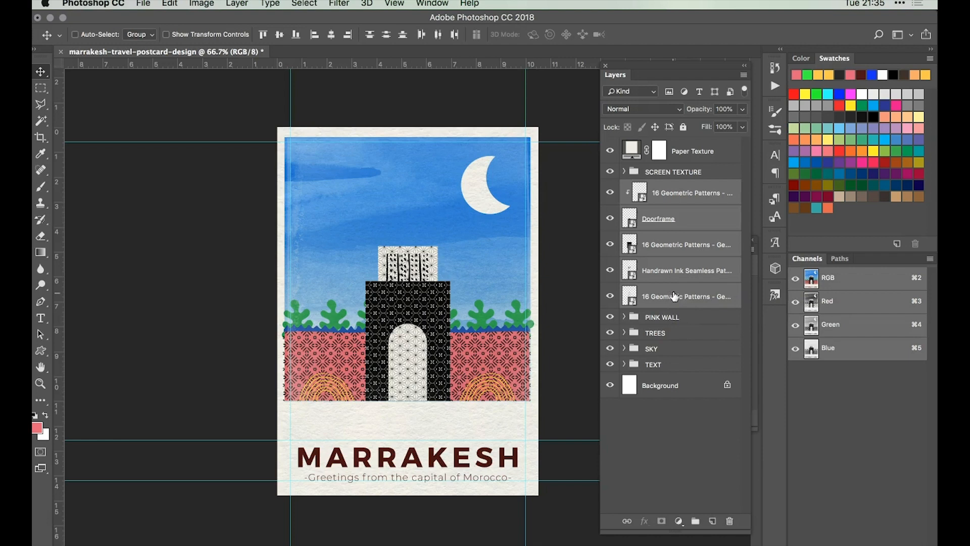
key(super+g)
double_click(651, 187)
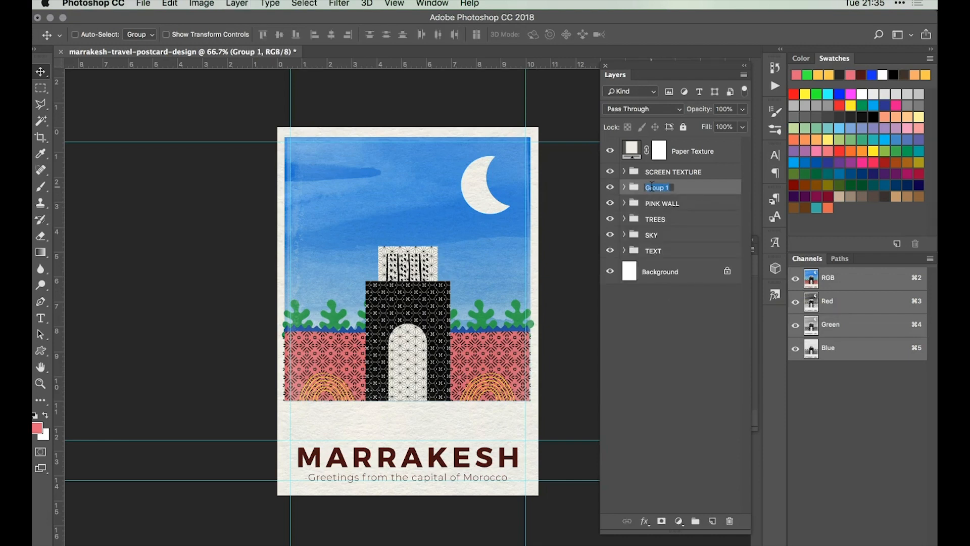
text(TEMPLE - BLUE)
key(Return)
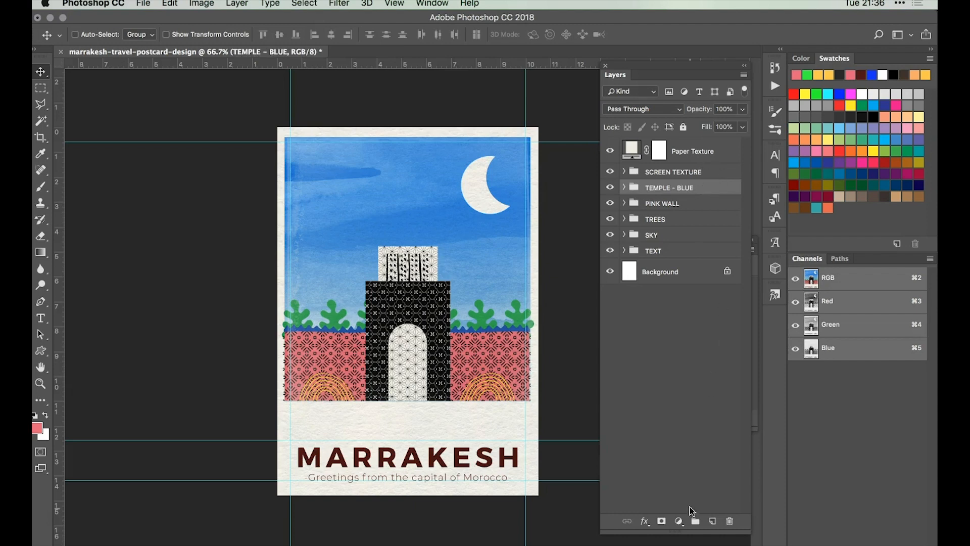
Clip a colorized Hue/Saturation adjustment to the TEMPLE - BLUE group with hue 225, saturation 100 and lightness +51.
click(679, 521)
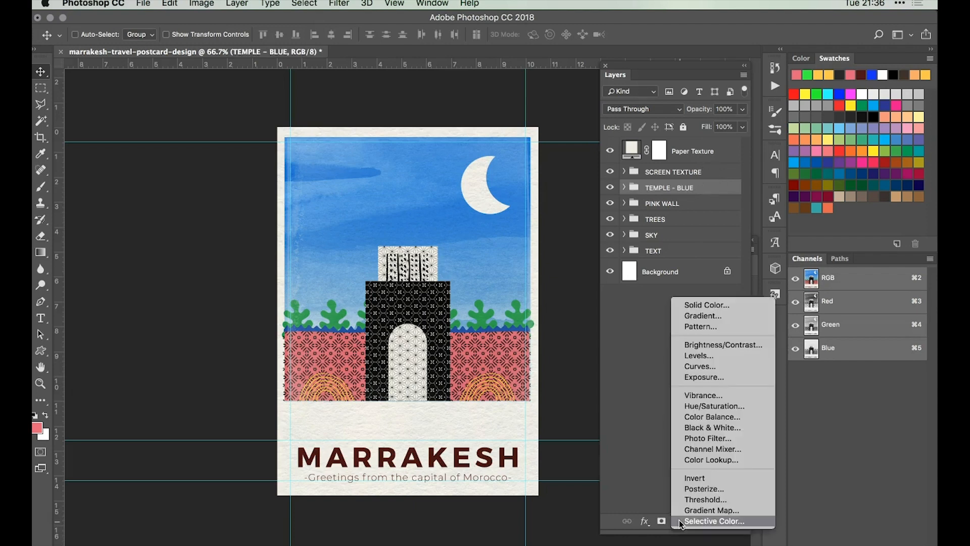
click(684, 406)
click(662, 418)
click(672, 396)
click(735, 318)
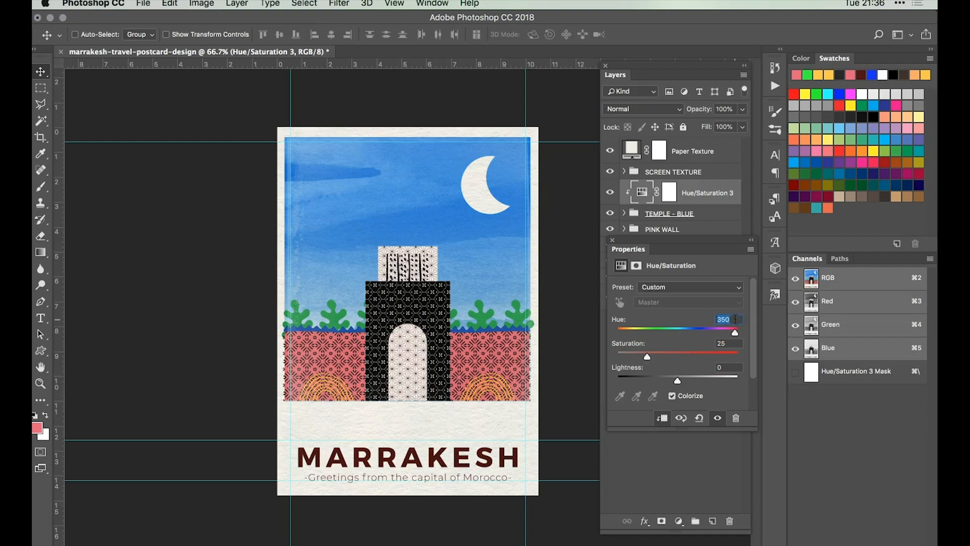
text(225)
key(Tab)
text(100)
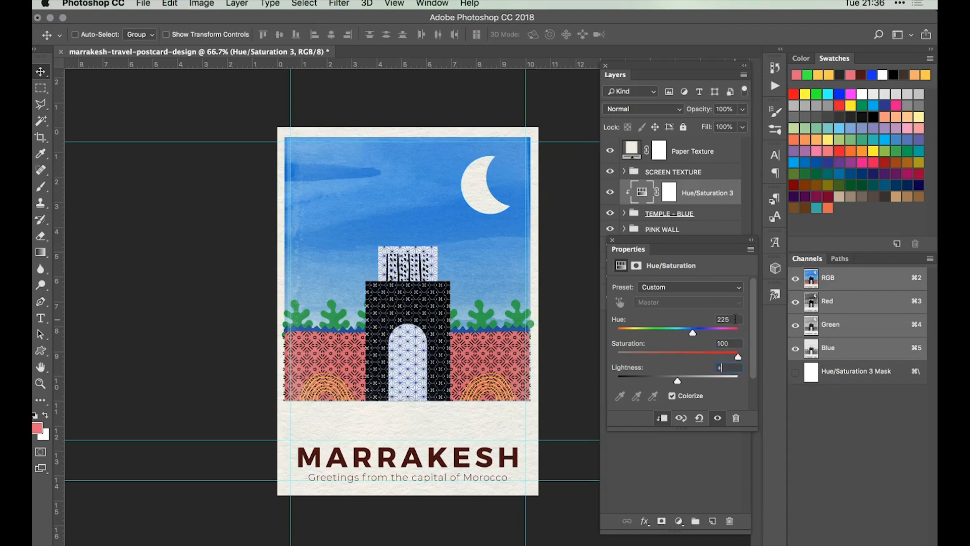
key(Return)
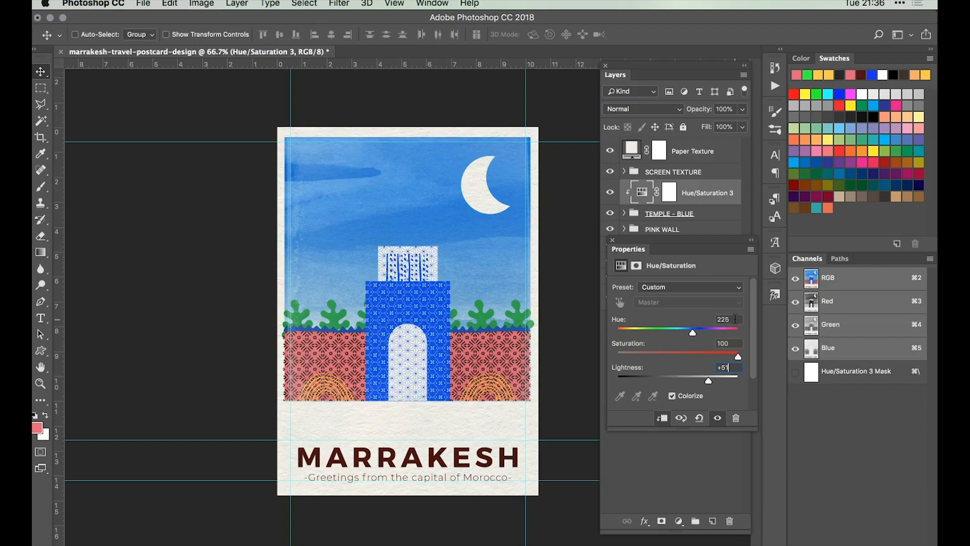
click(685, 440)
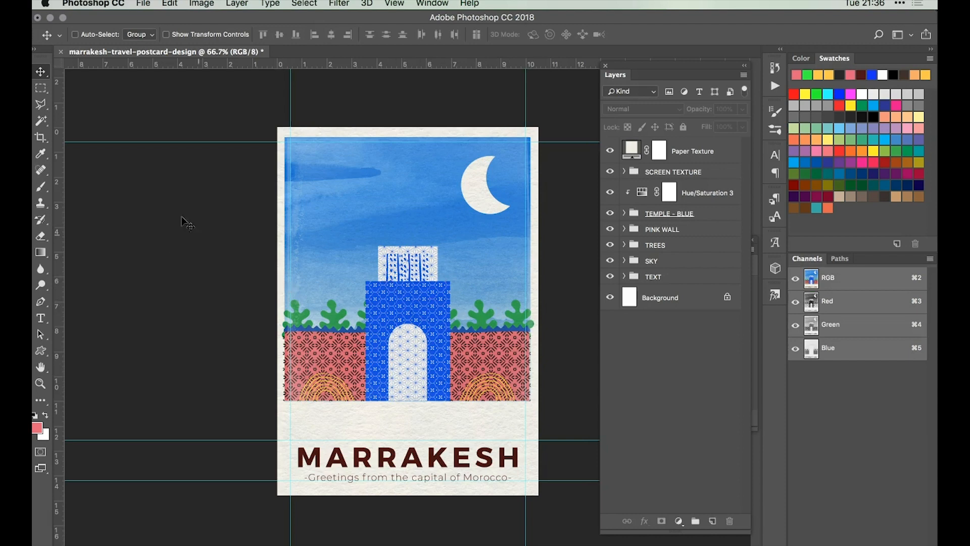
Place the Playful Seamless Paper Texture Pack - Slate_12x12 image as an embedded layer at the top of the layer stack.
click(144, 4)
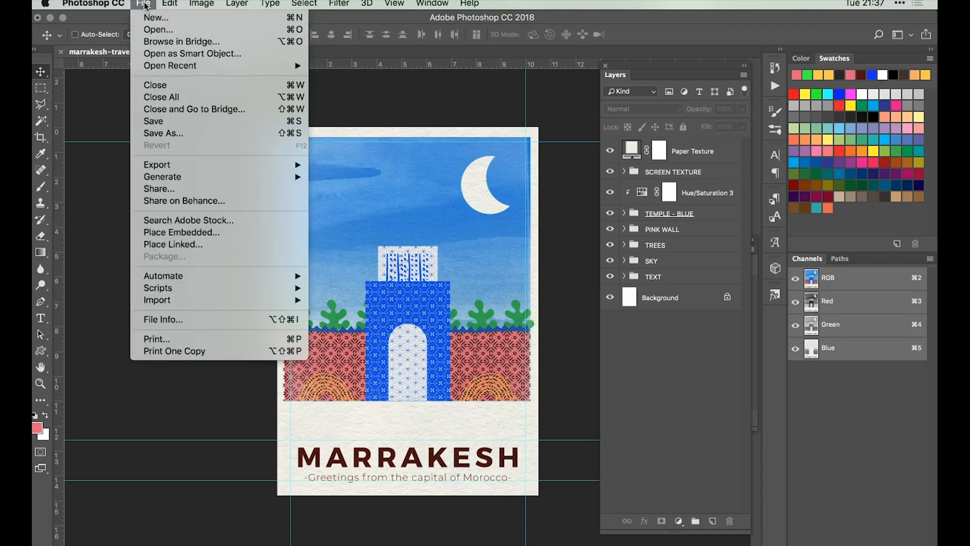
click(188, 232)
click(443, 49)
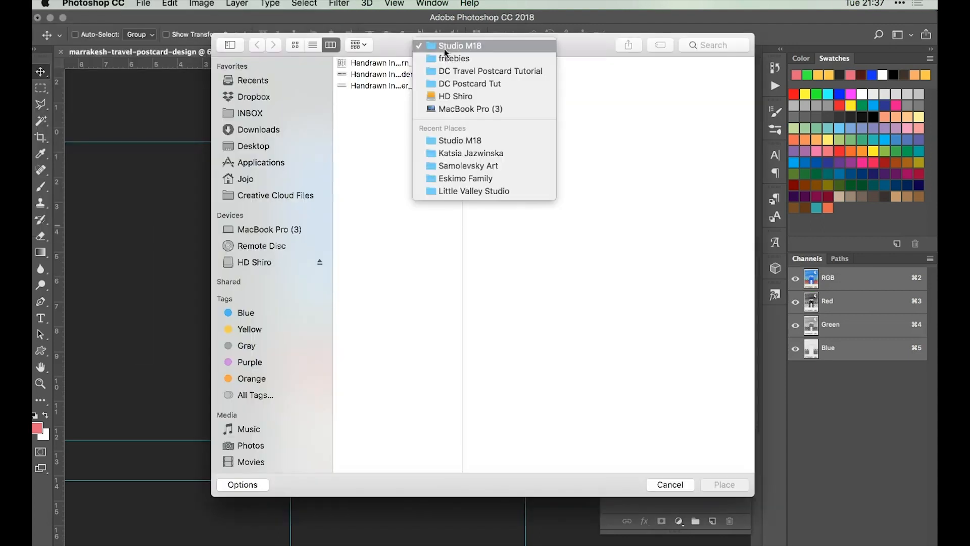
click(445, 54)
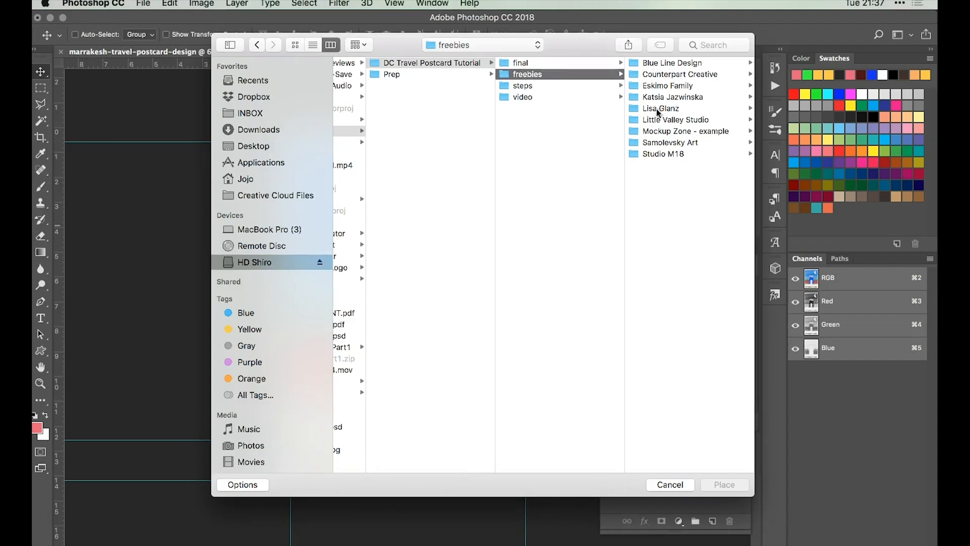
click(669, 109)
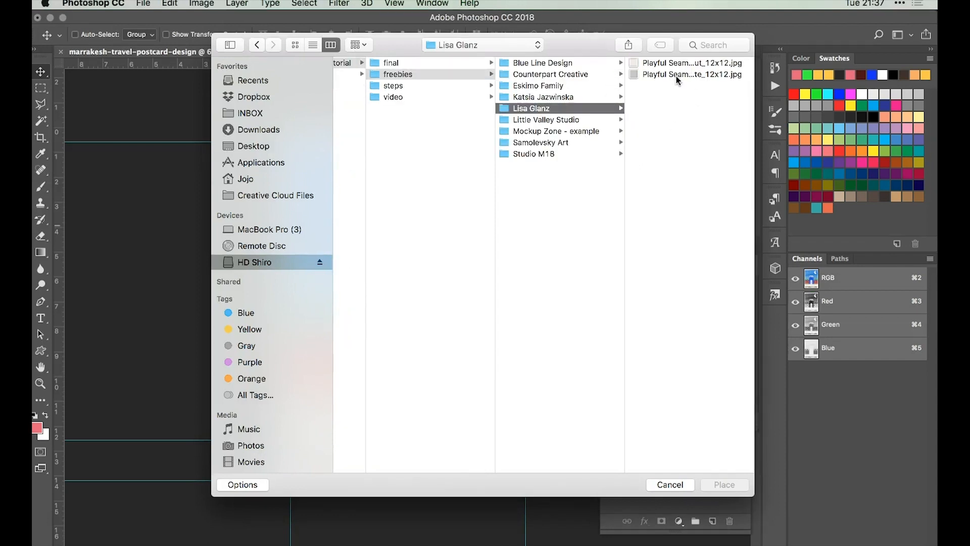
click(676, 74)
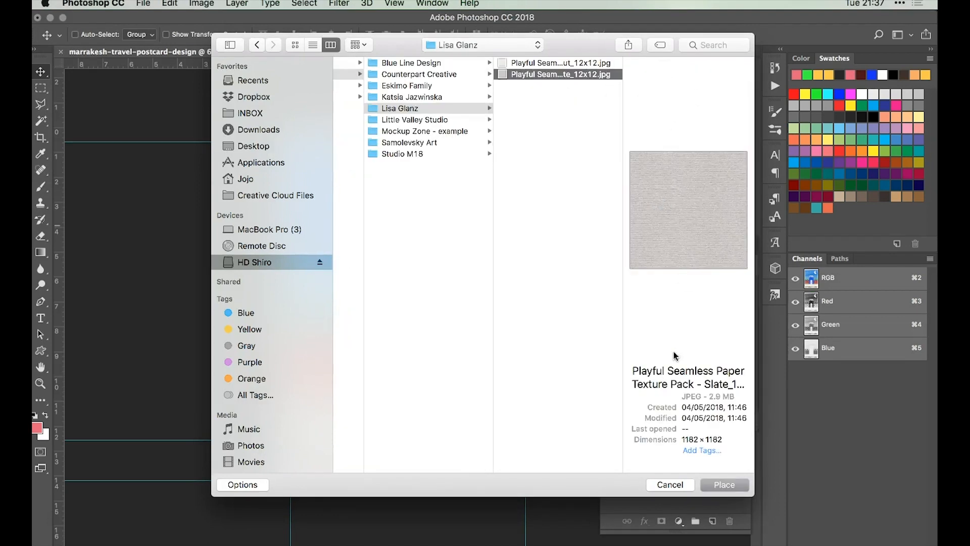
click(725, 484)
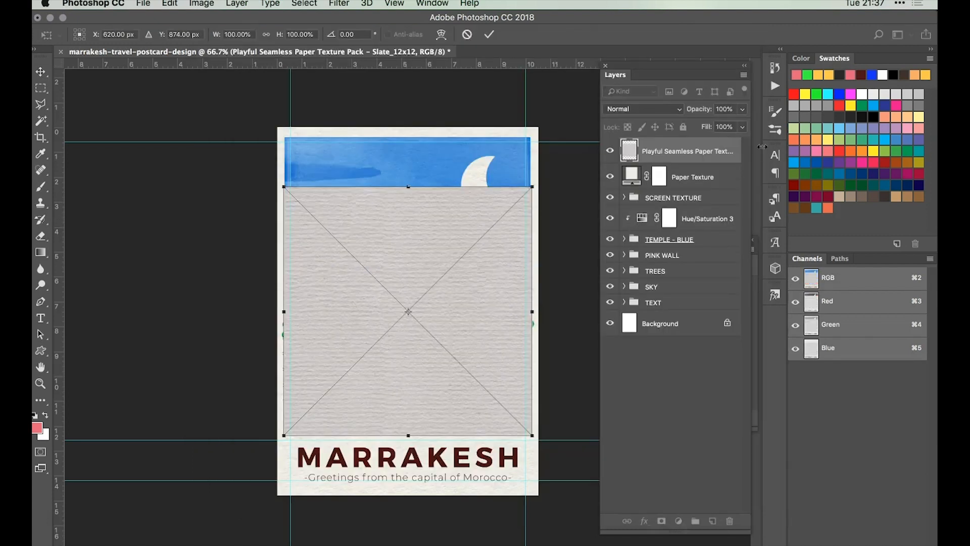
Set the slate paper texture's blend mode to Multiply and scale it to about 52.2% over the tower's blue block.
click(638, 110)
click(632, 146)
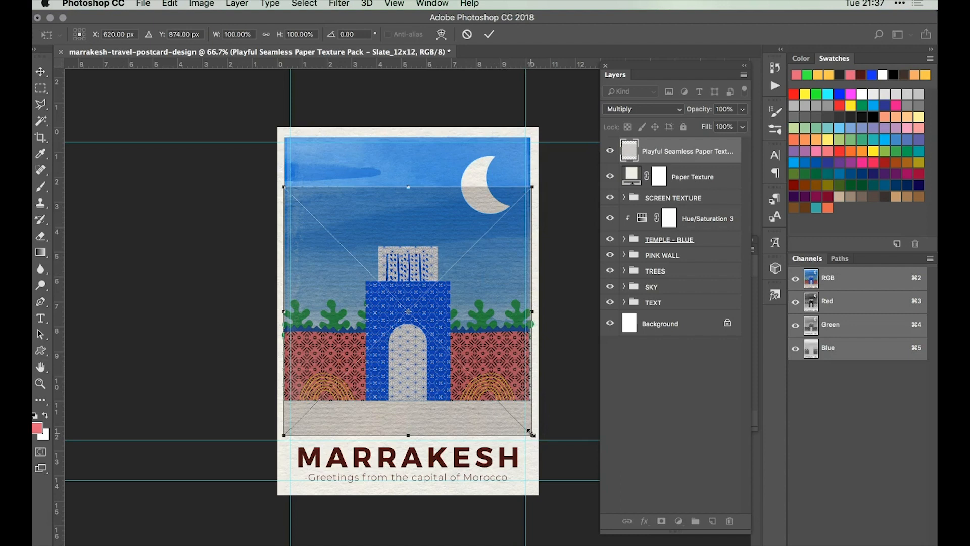
drag(531, 434, 445, 392)
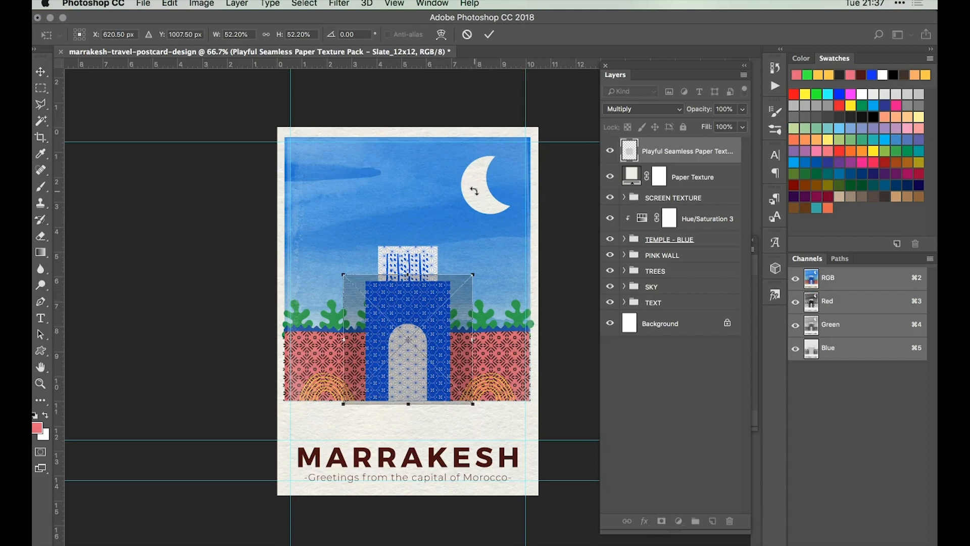
key(Return)
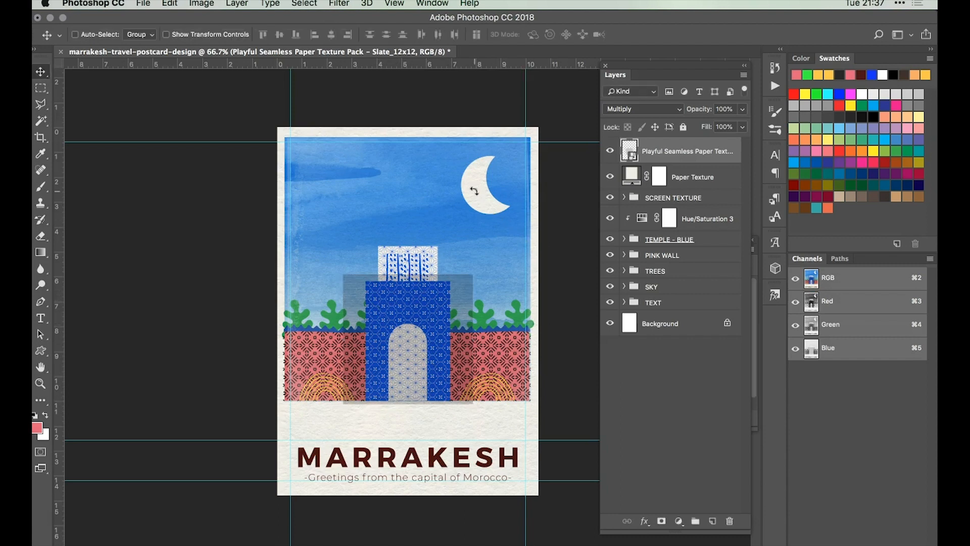
Lower the slate paper texture layer's opacity to 75%.
click(736, 110)
click(710, 111)
text(75)
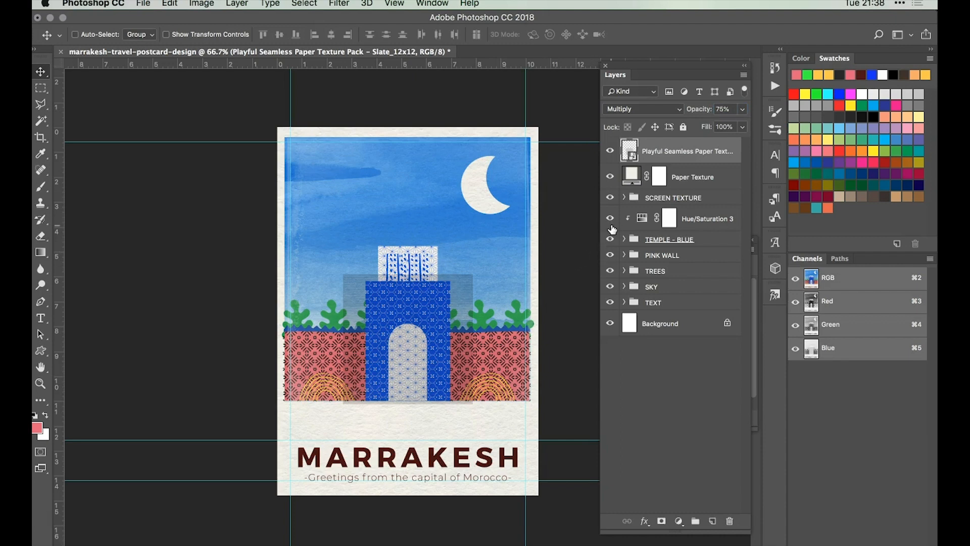
Add a layer mask to the slate texture and fill everything outside the tower's rectangular blue block with black.
click(660, 523)
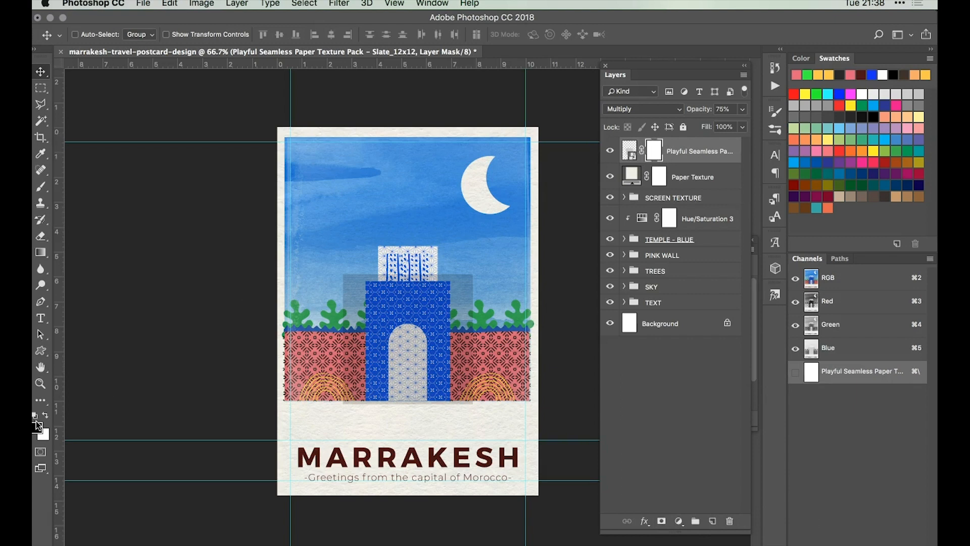
key(d)
click(43, 90)
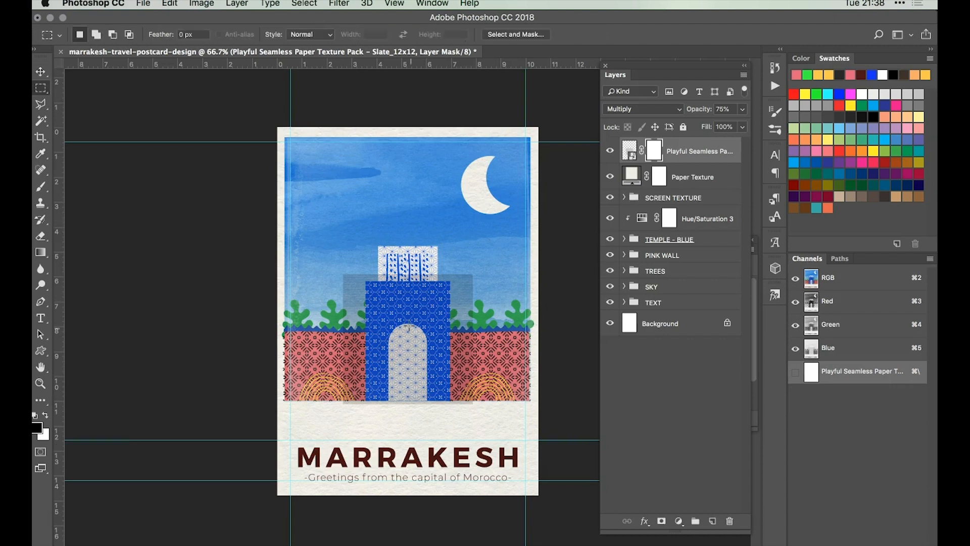
key(super+plus)
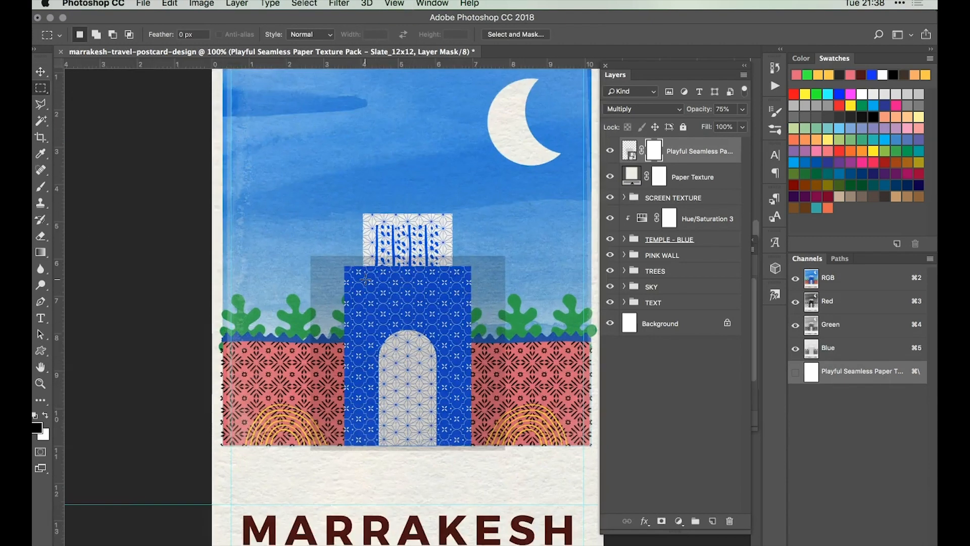
key(super+plus)
scroll(366, 279, down, 3)
scroll(345, 195, right, 1)
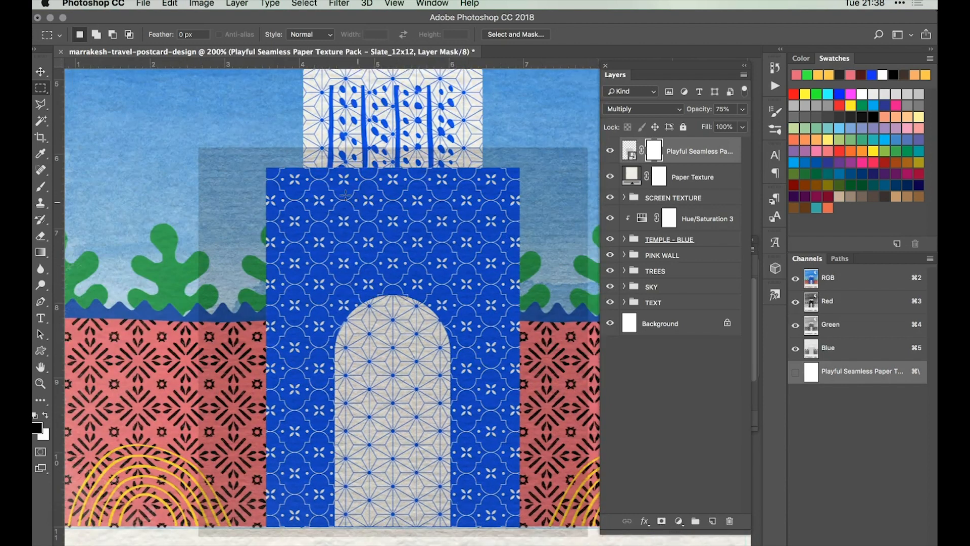
drag(264, 167, 519, 525)
key(super+1)
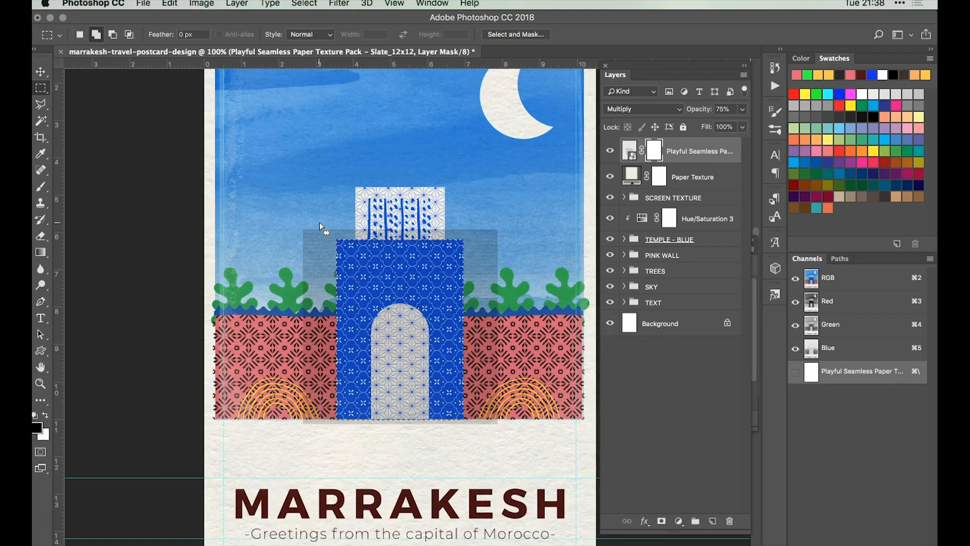
key(shift)
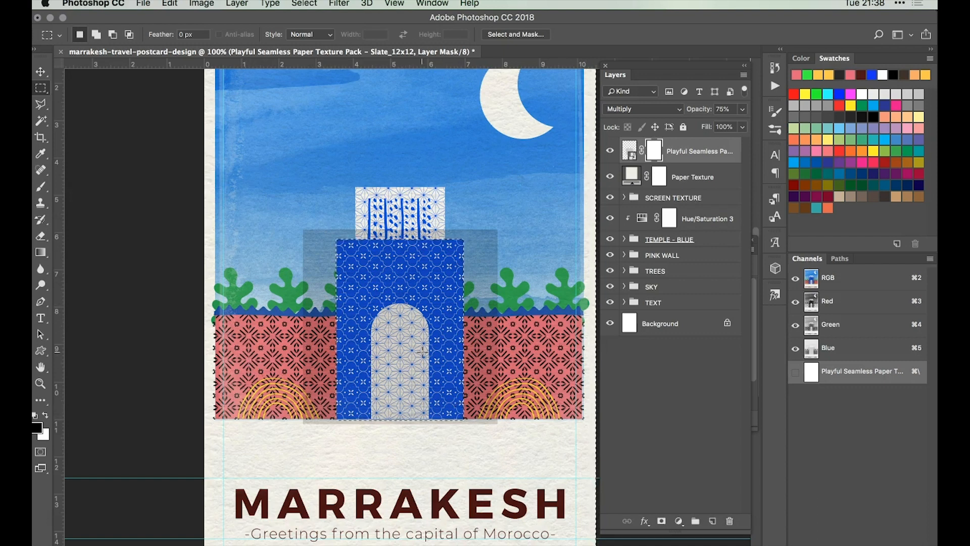
key(super+i)
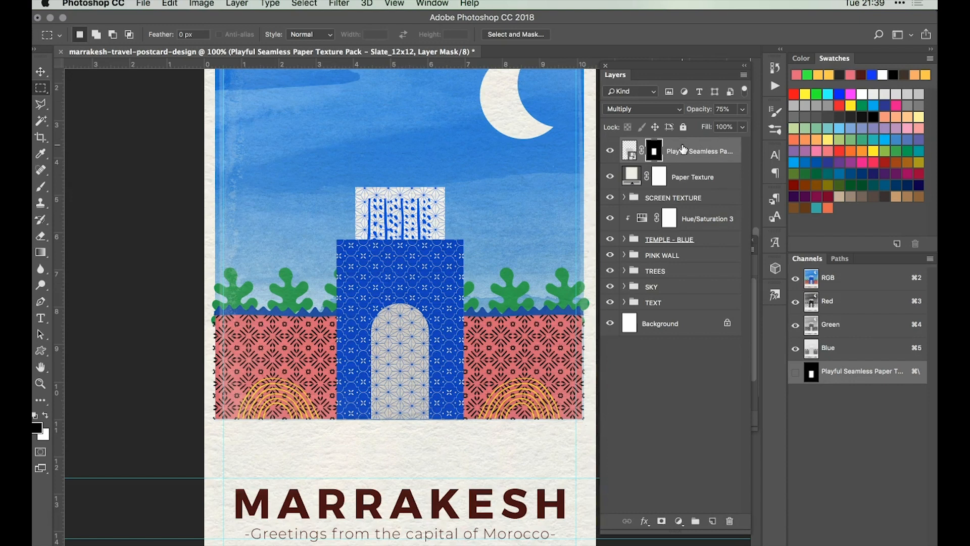
Move the slate texture directly above Hue/Saturation 3 and group it with that adjustment and TEMPLE - BLUE as TEMPLE LAYER 1.
drag(683, 149, 683, 206)
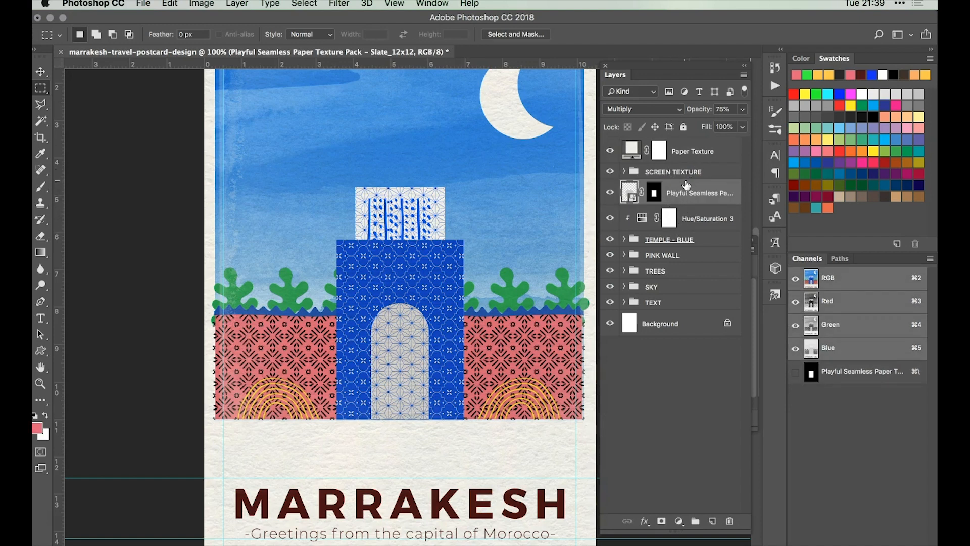
shift+click(703, 242)
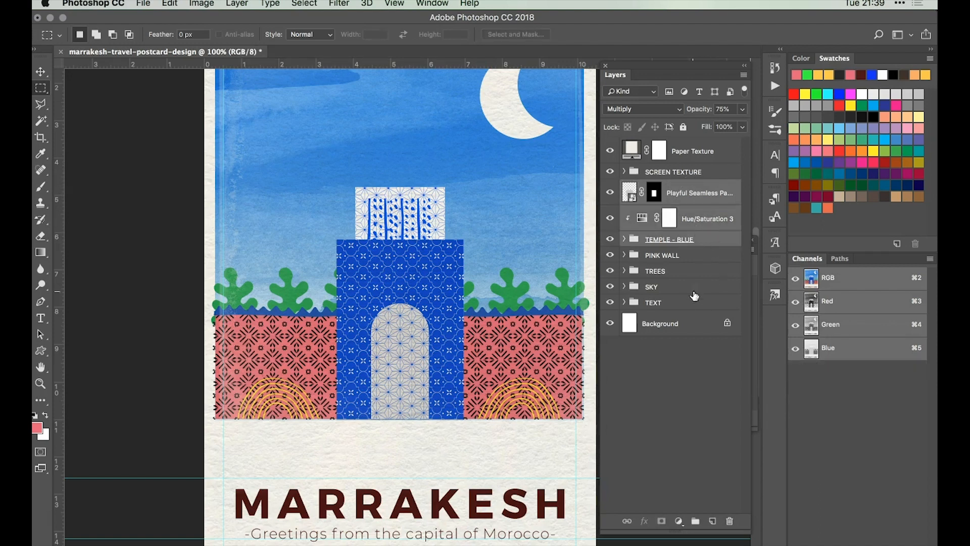
click(695, 520)
double_click(653, 186)
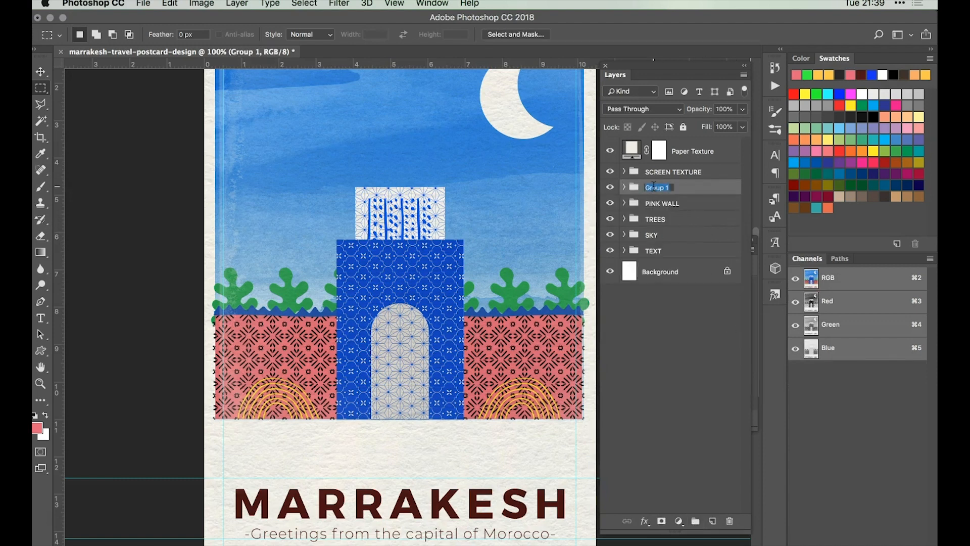
text(TEMPLE LAYER)
key(Return)
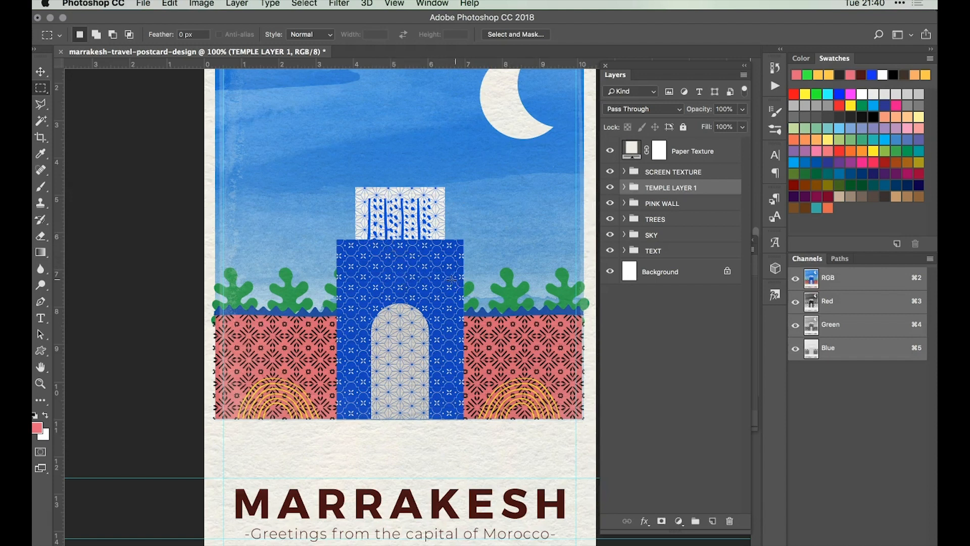
Duplicate the Handrawn_pattern_border_4-01 layer inside the PINK WALL (RIGHT) group.
click(624, 203)
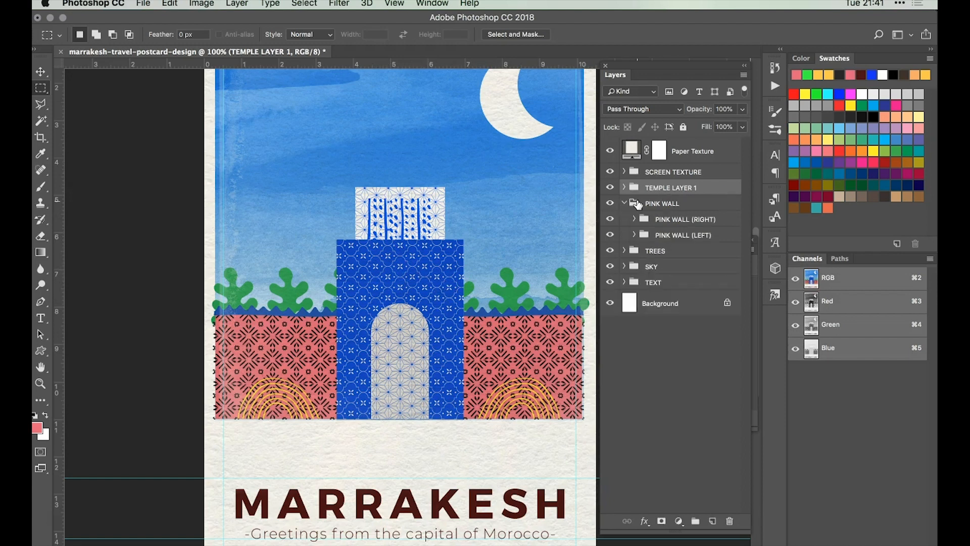
click(634, 218)
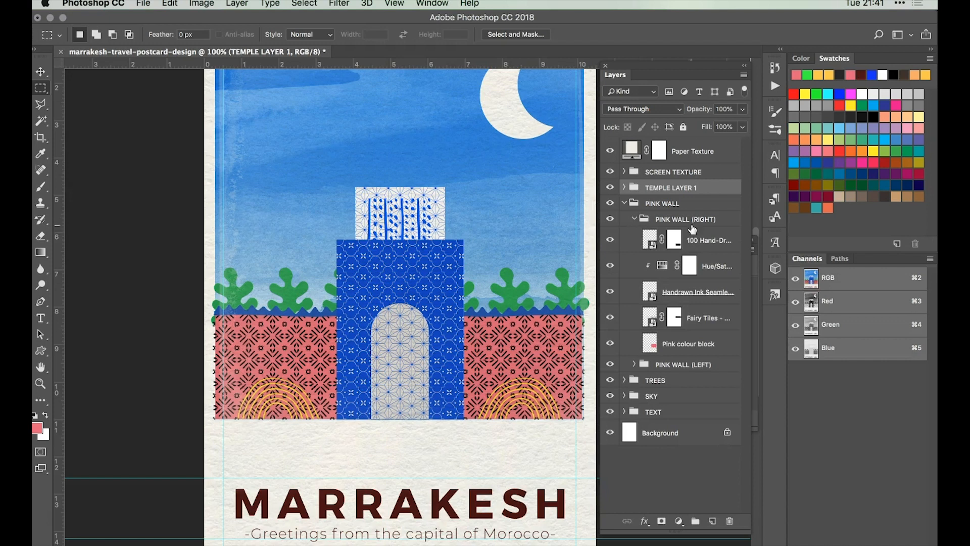
click(685, 292)
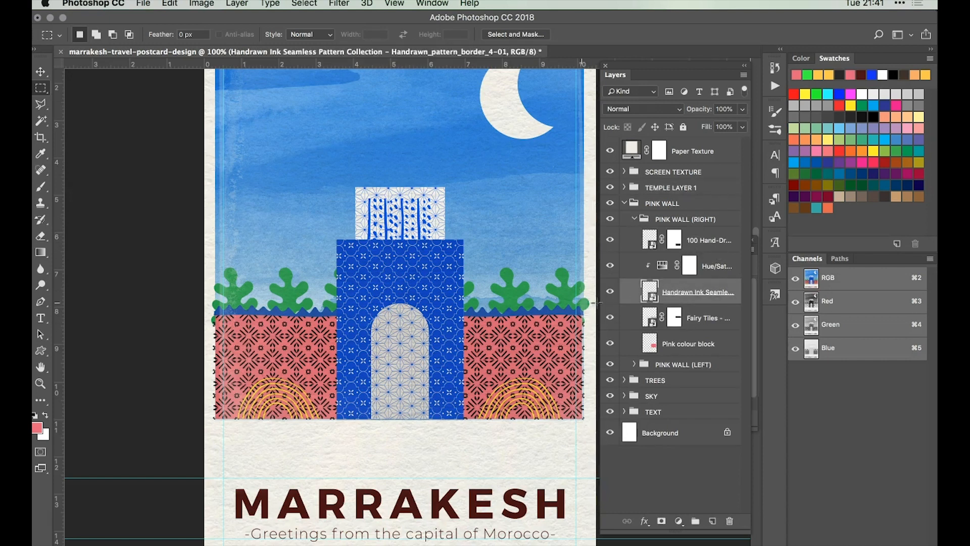
double_click(670, 287)
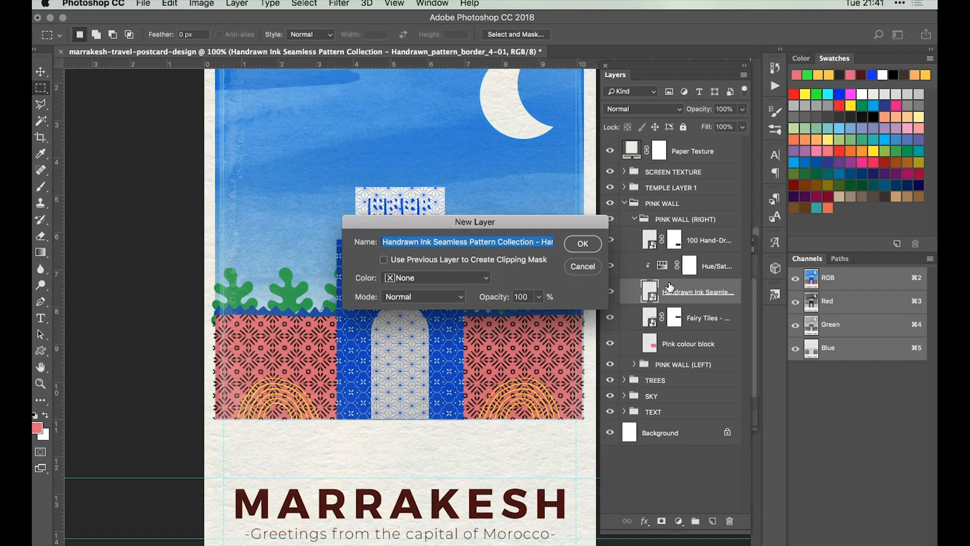
click(582, 244)
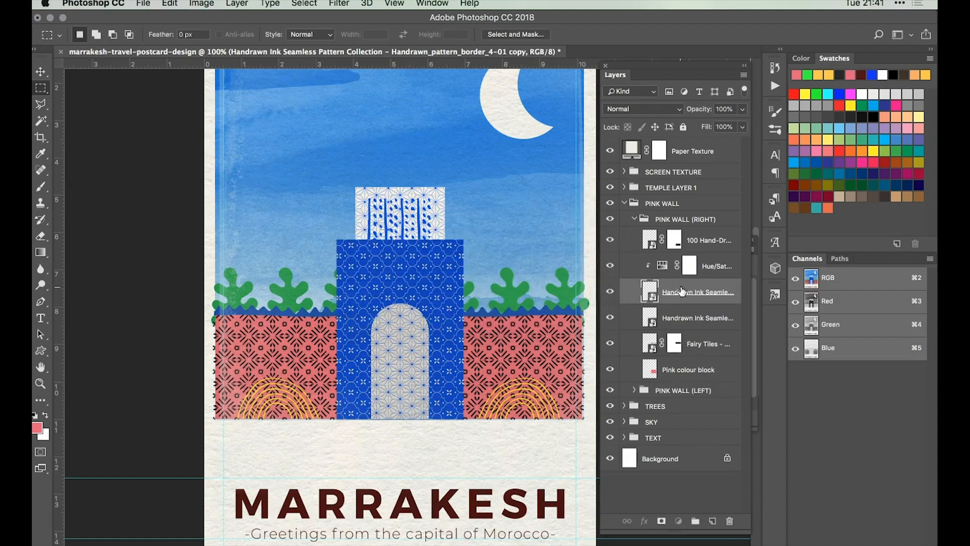
Move the duplicated border layer out of the PINK WALL group to directly below the SCREEN TEXTURE group.
drag(681, 288, 674, 177)
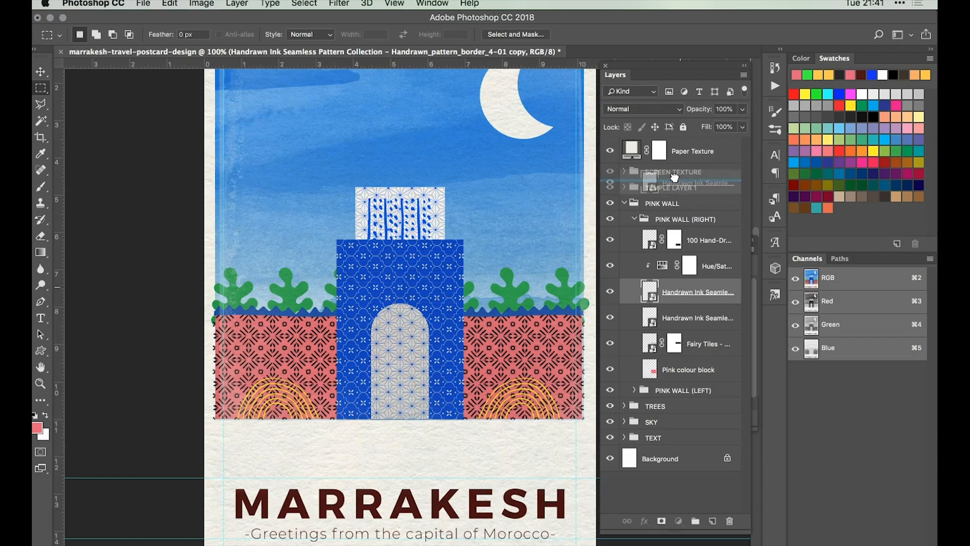
drag(674, 177, 675, 177)
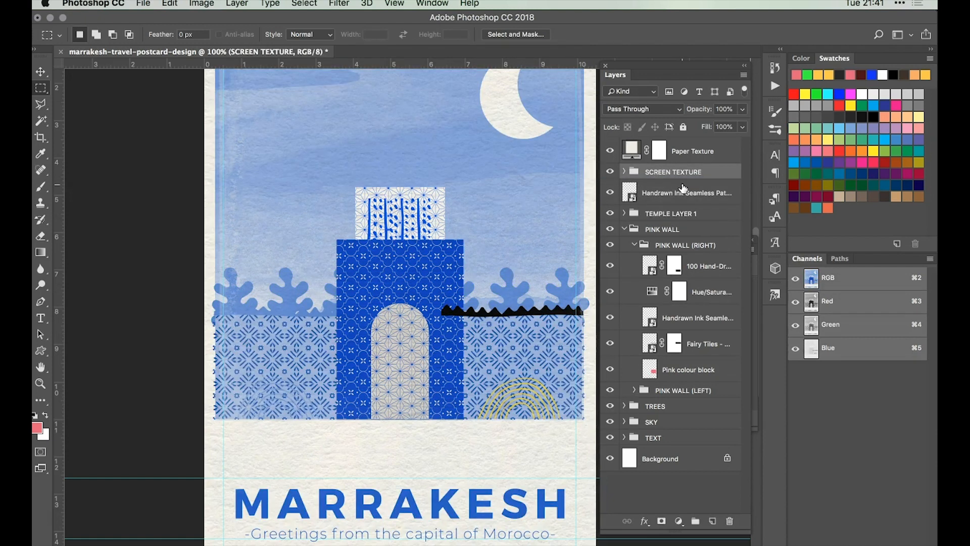
click(682, 188)
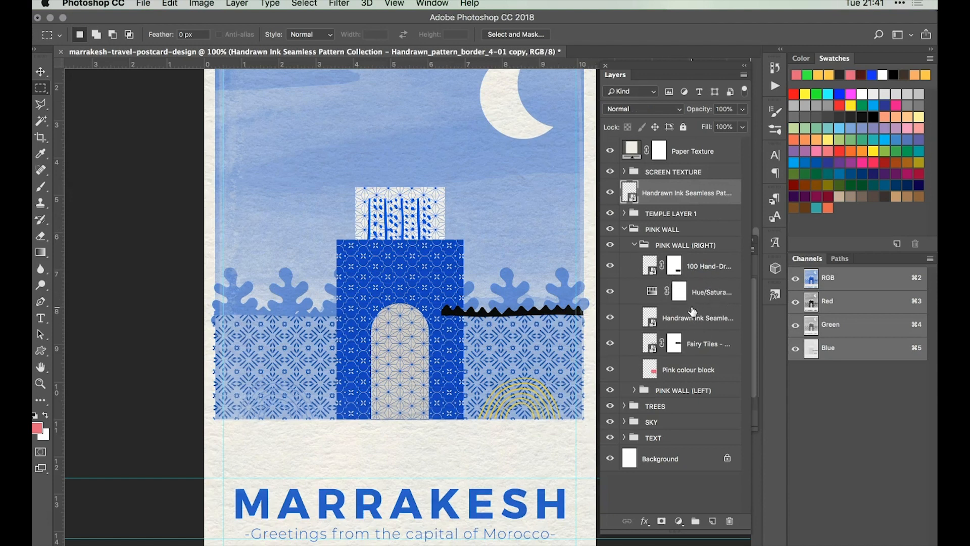
Clip the Hue/Saturation 2 adjustment to the remaining border layer in PINK WALL (RIGHT) and collapse the PINK WALL group.
click(637, 301)
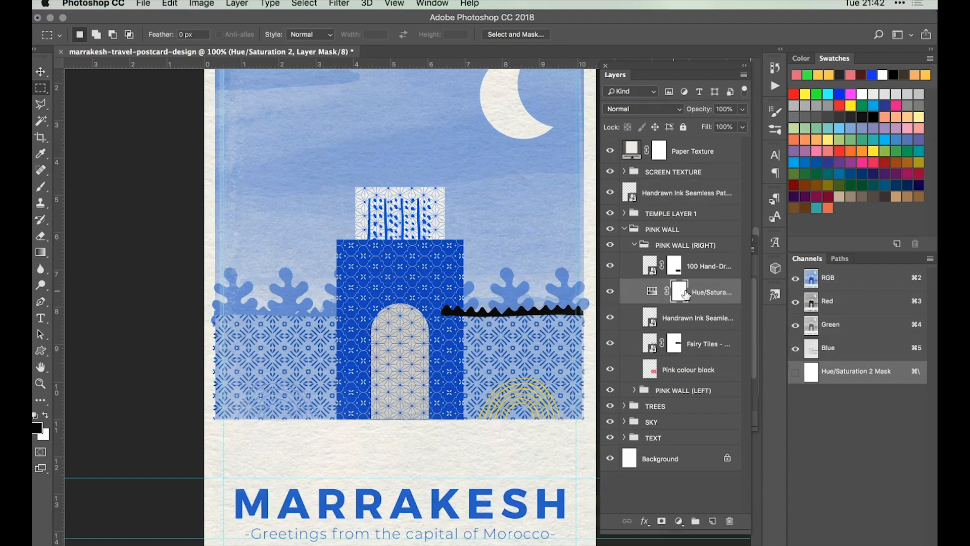
alt+click(635, 302)
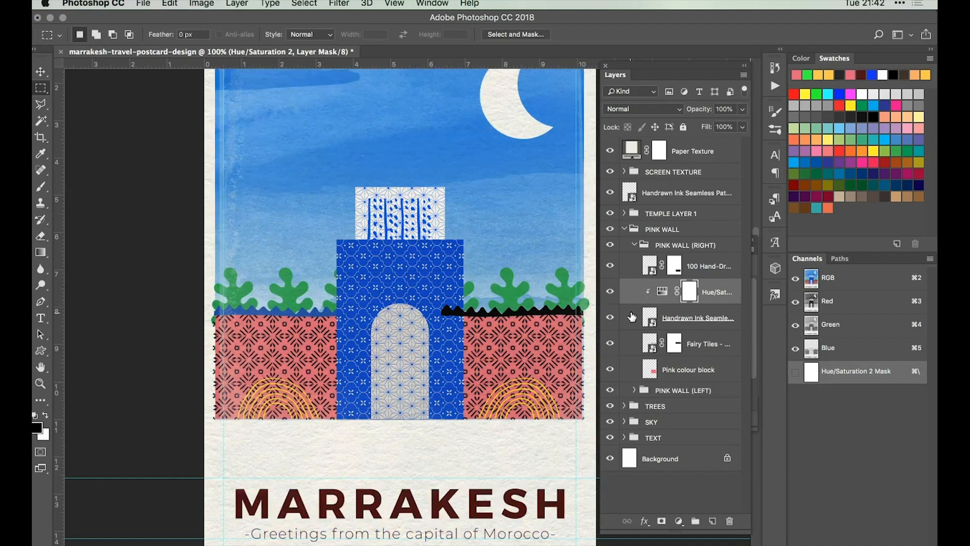
click(625, 229)
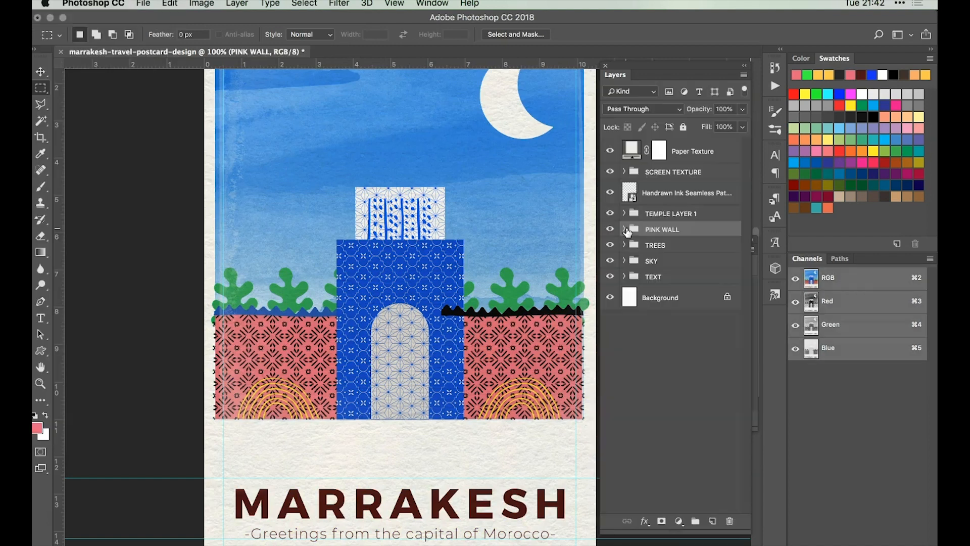
Place the black border copy along the top edge of the tower's blue block, with their left ends aligned.
click(662, 195)
key(v)
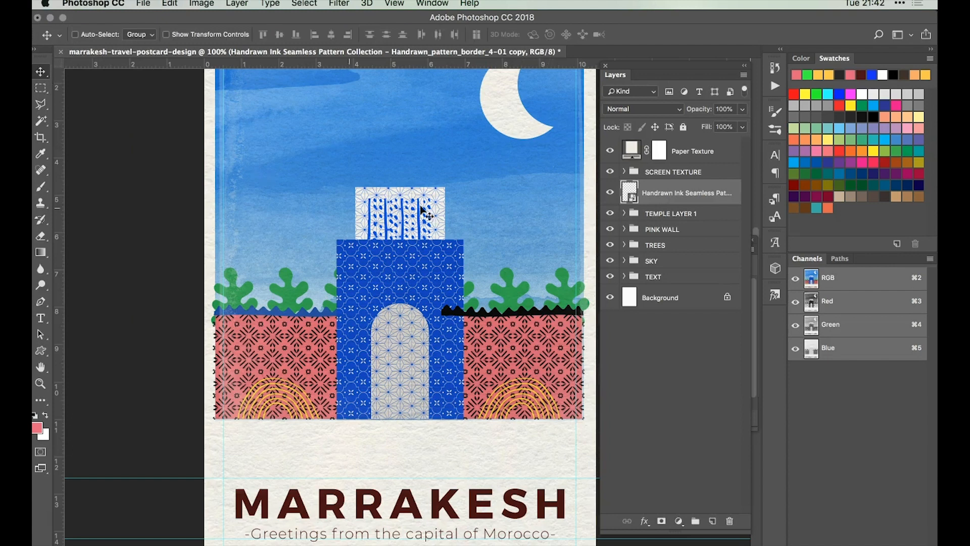
drag(538, 318, 432, 245)
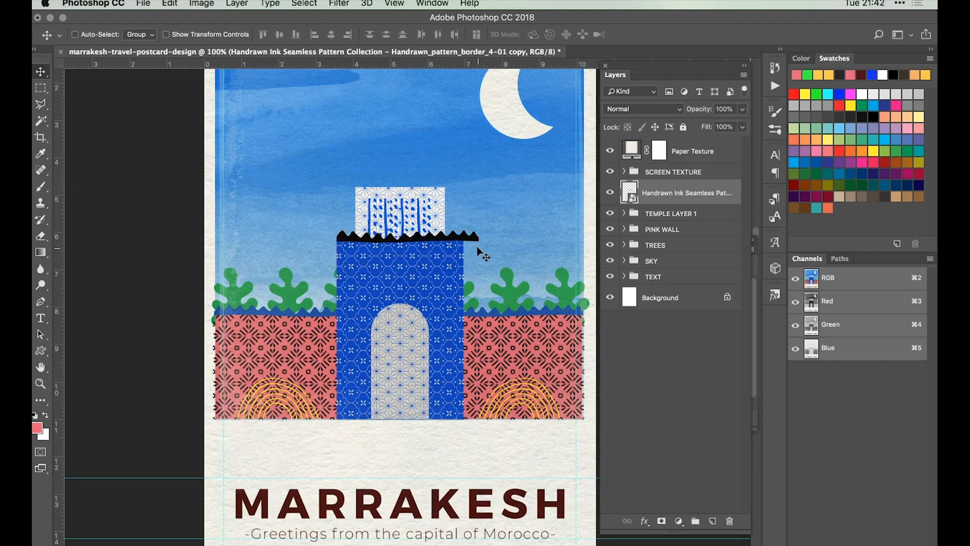
Scale the black border copy to about 16.2% so it spans exactly the width of the tower's blue block.
key(super+equal)
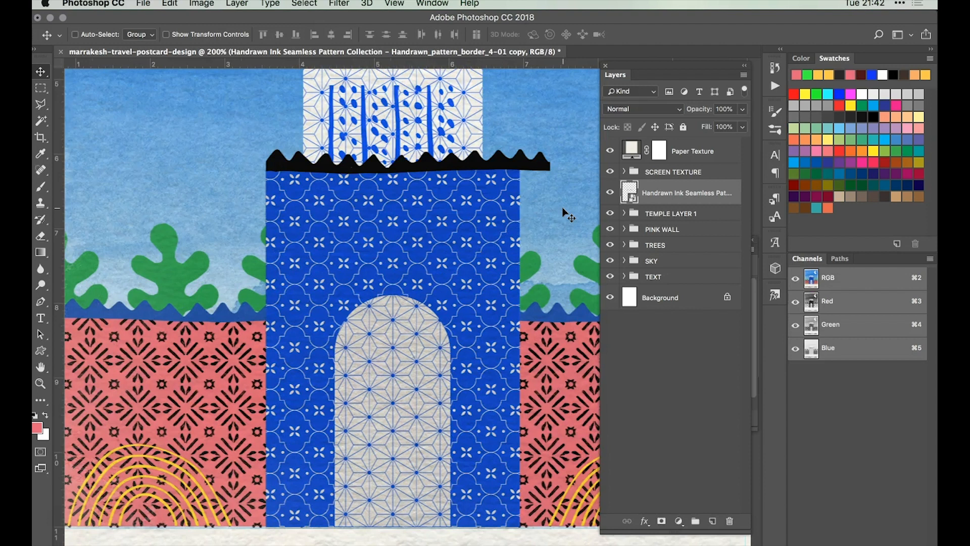
key(super+t)
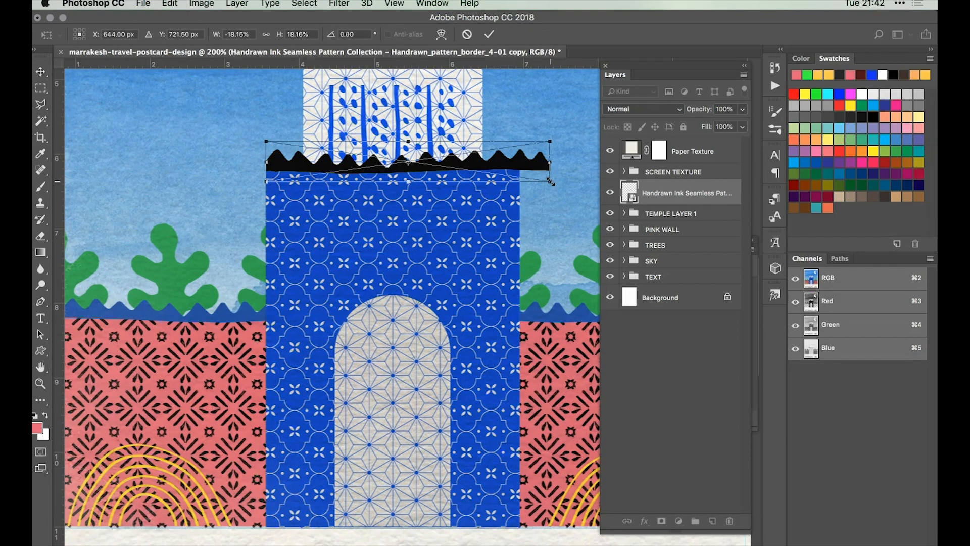
drag(551, 181, 523, 177)
key(Down)
key(Down)
key(Down)
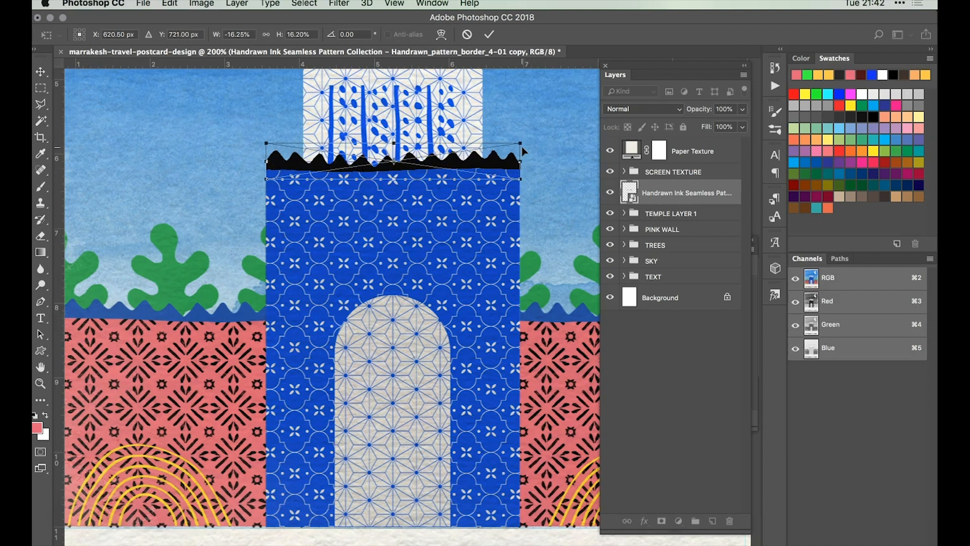
click(490, 35)
key(super+equal)
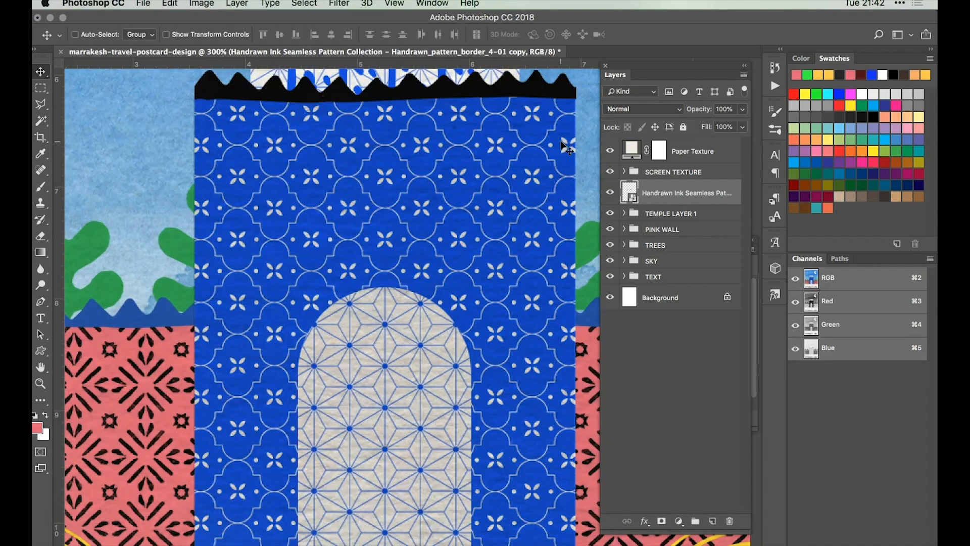
scroll(564, 146, up, 2)
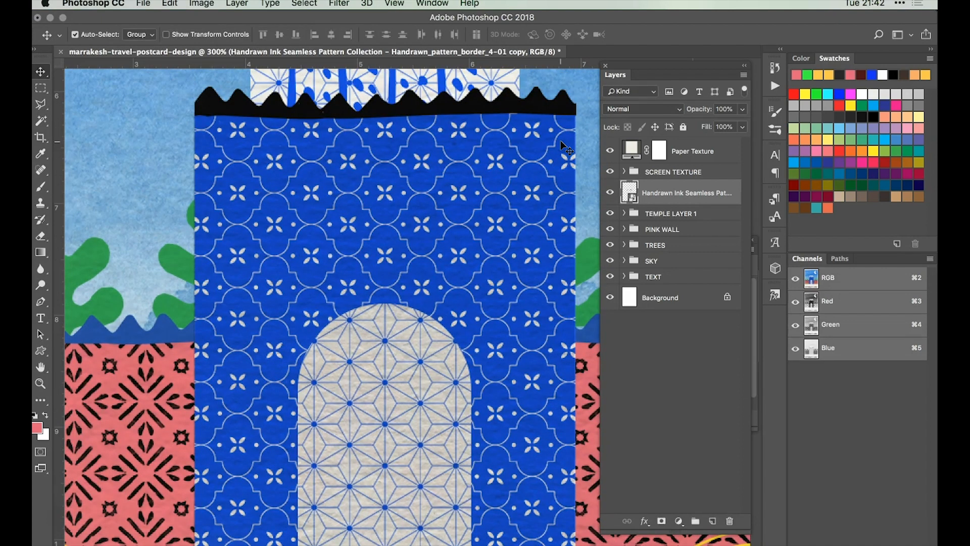
key(super+t)
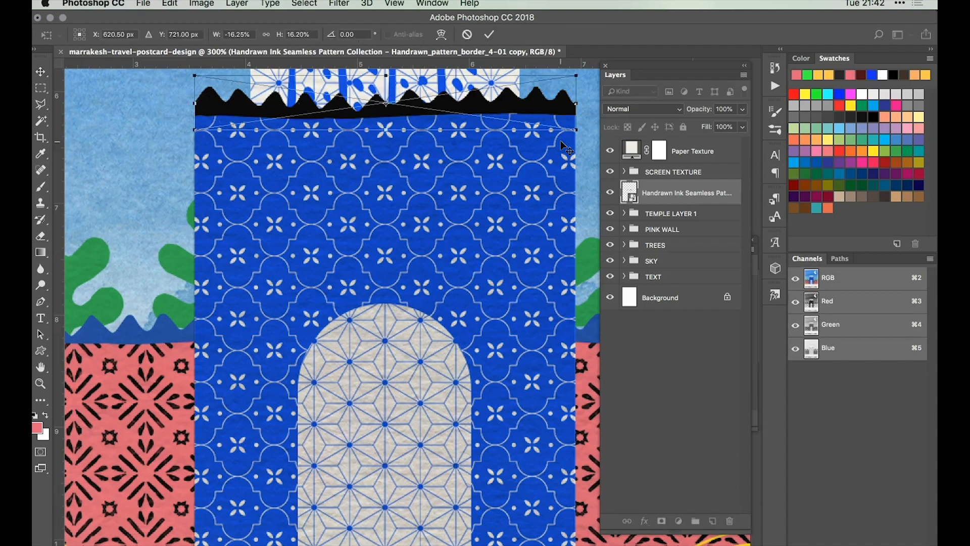
drag(576, 131, 575, 131)
key(Return)
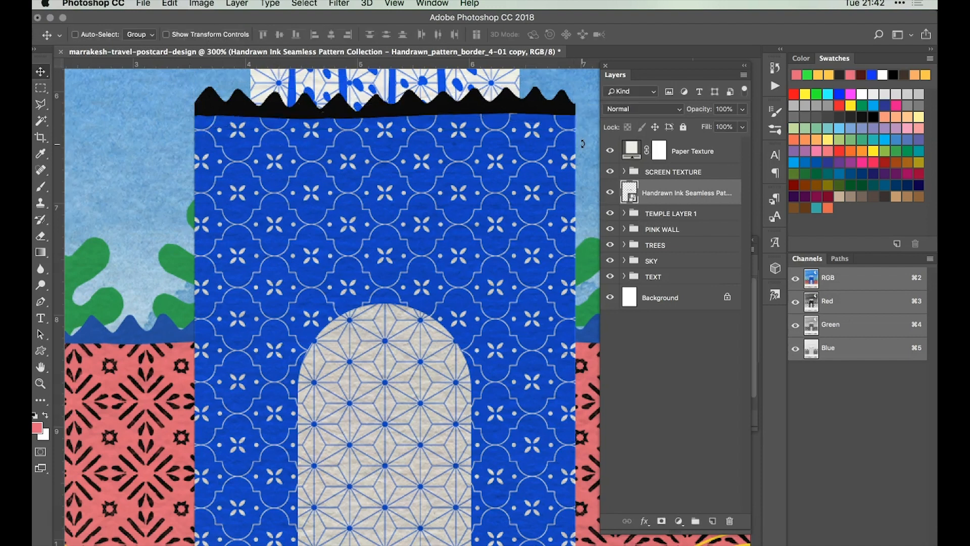
Add a Hue/Saturation adjustment above the border copy and clip it to that layer.
key(super+minus)
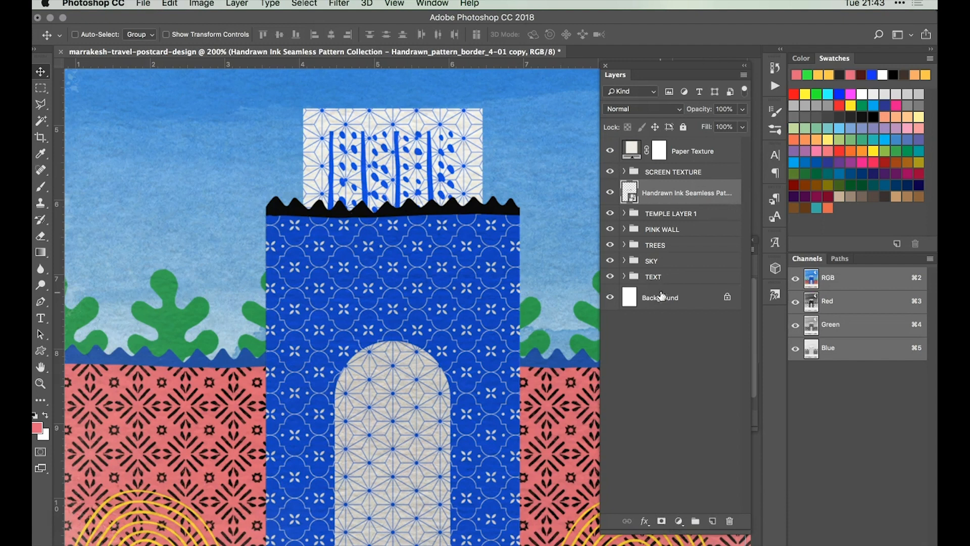
click(677, 524)
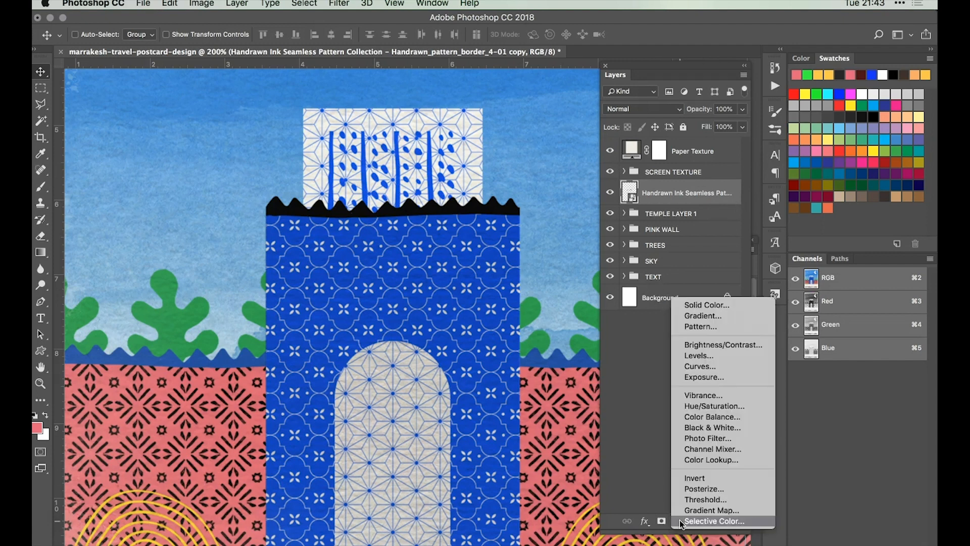
click(718, 406)
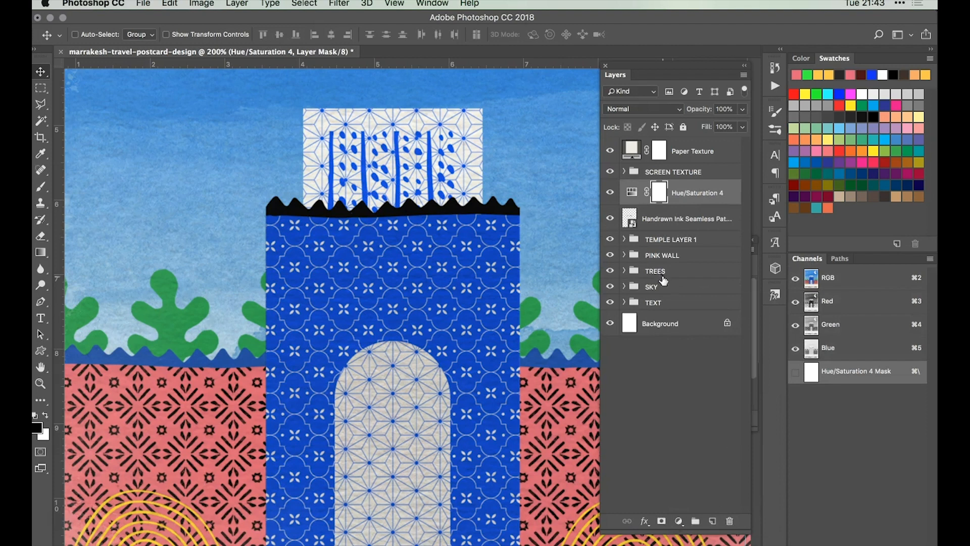
click(632, 193)
double_click(634, 195)
click(662, 418)
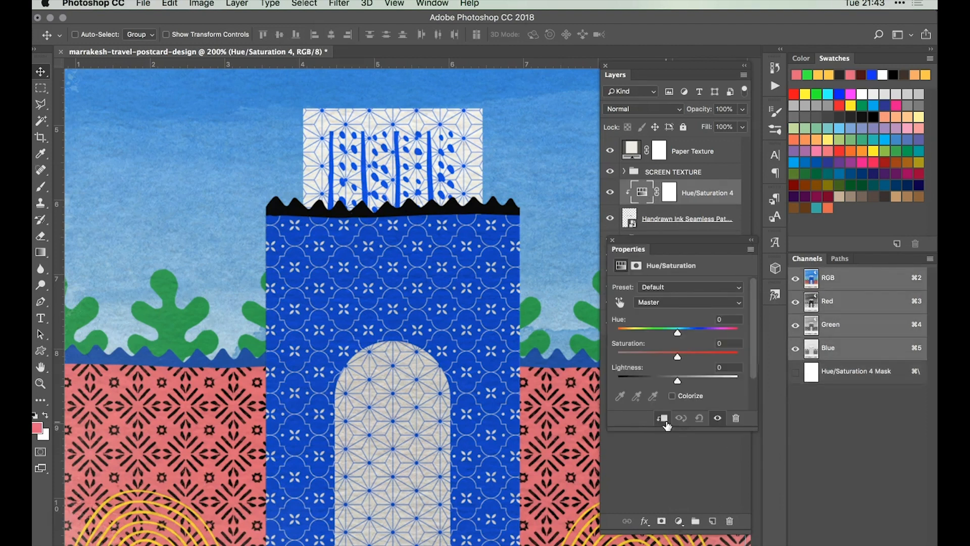
Colorize the border copy reddish brown with hue 0, saturation 42 and lightness 42.
click(672, 396)
click(737, 320)
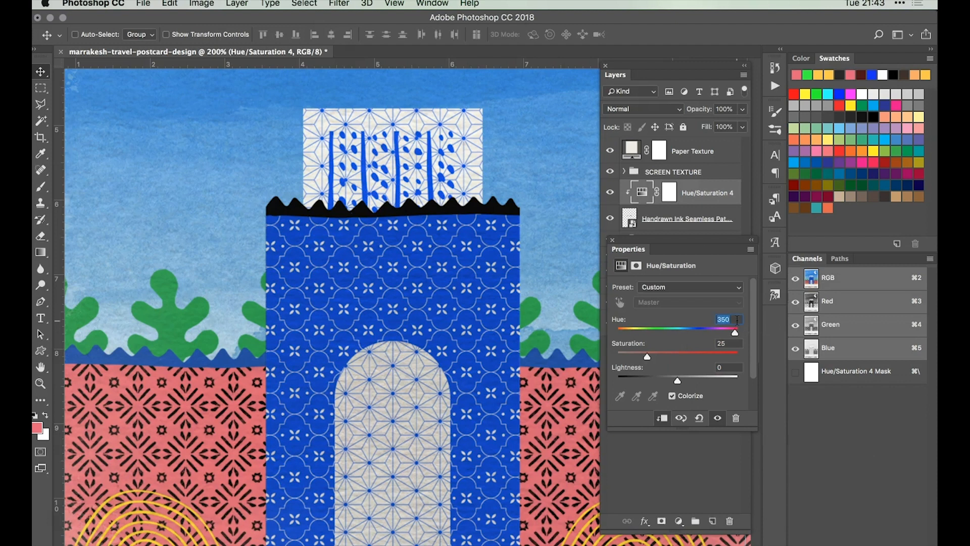
text(0)
key(Tab)
text(4242)
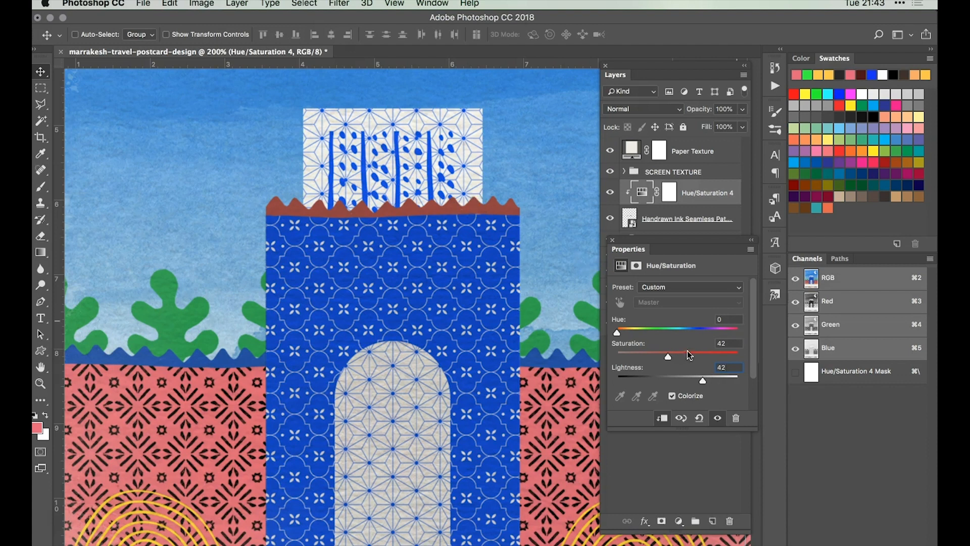
click(696, 440)
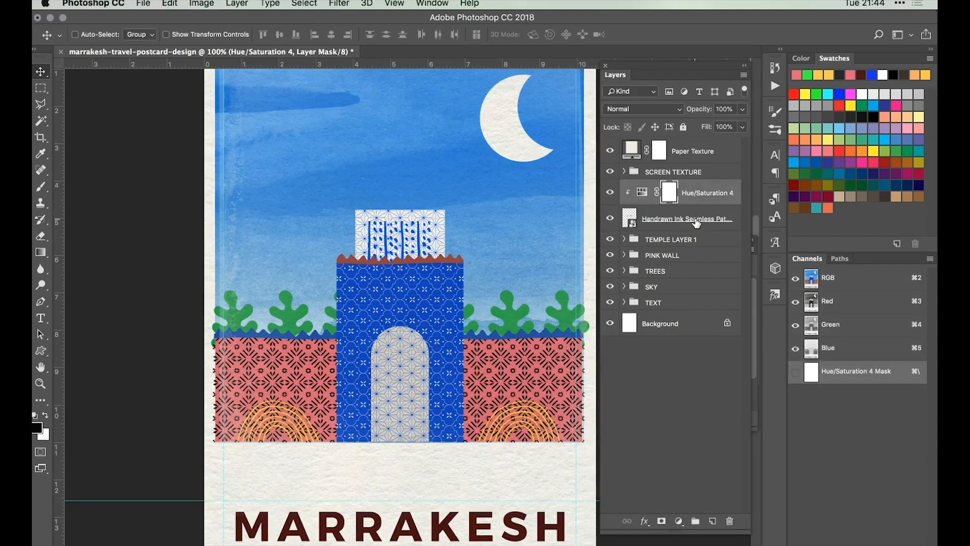
Group the border copy with its Hue/Saturation 4 adjustment and name the group RIDGE (LOWER).
click(665, 216)
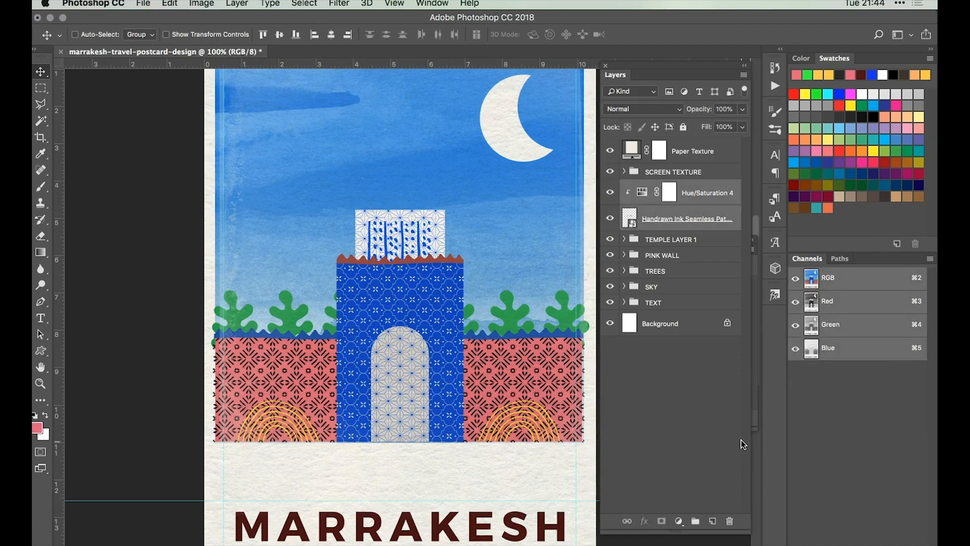
key(super+g)
double_click(652, 187)
text(B)
text(RIDGE)
text( (LOWER)
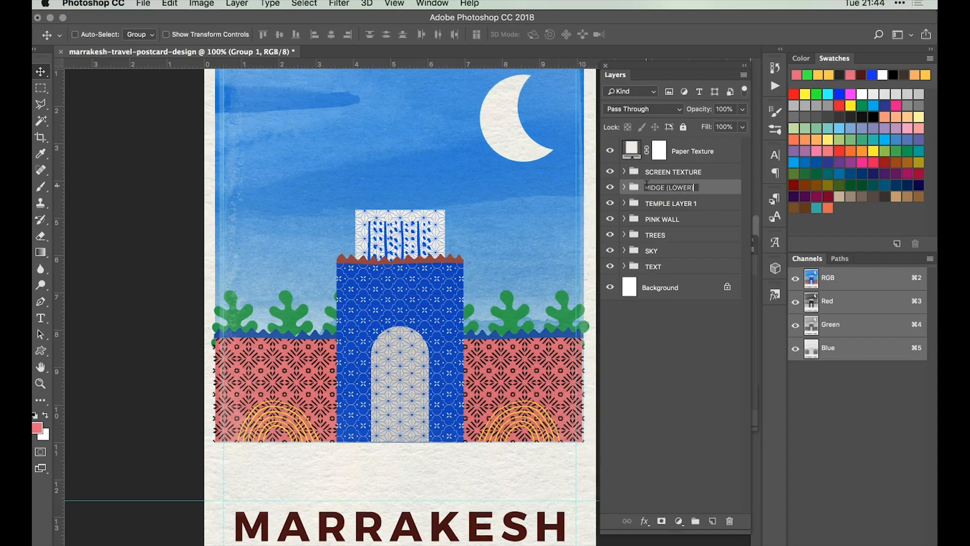
text())
key(Return)
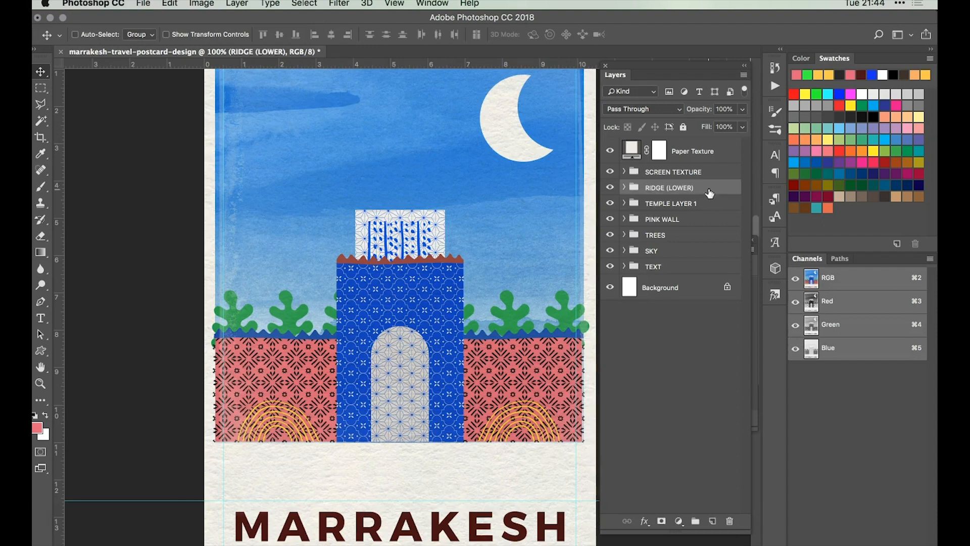
Duplicate the RIDGE (LOWER) group and rename the copy RIDGE (UPPER).
key(super+j)
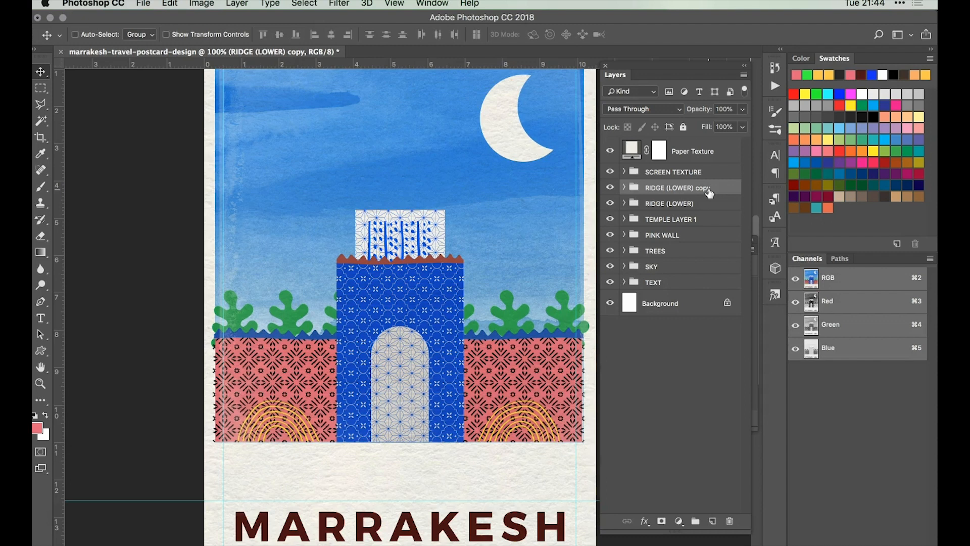
double_click(669, 187)
drag(668, 188, 724, 188)
key(BackSpace)
text(UPPER))
key(Return)
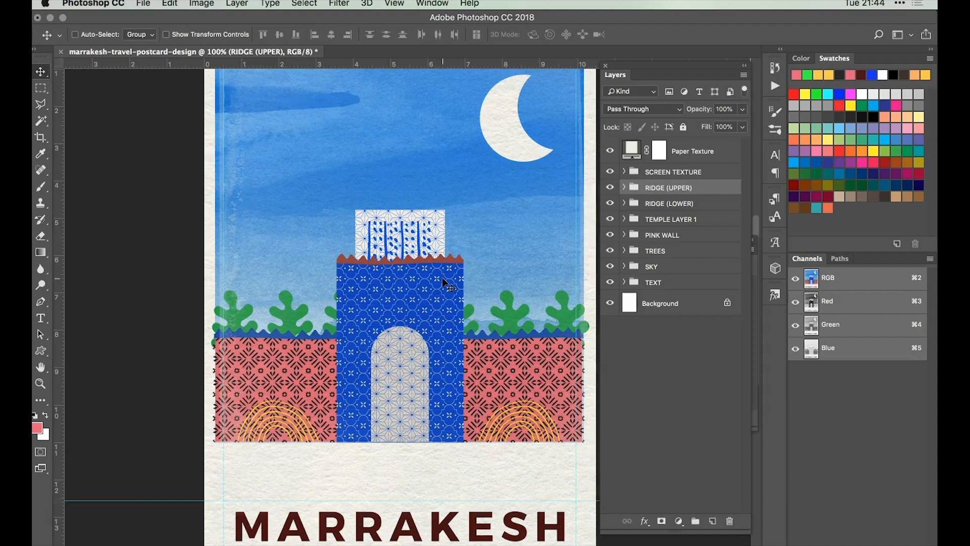
Move the RIDGE (UPPER) group to the top of the white patterned block and scale it to about 71% to match its width.
drag(443, 283, 439, 230)
key(super+plus)
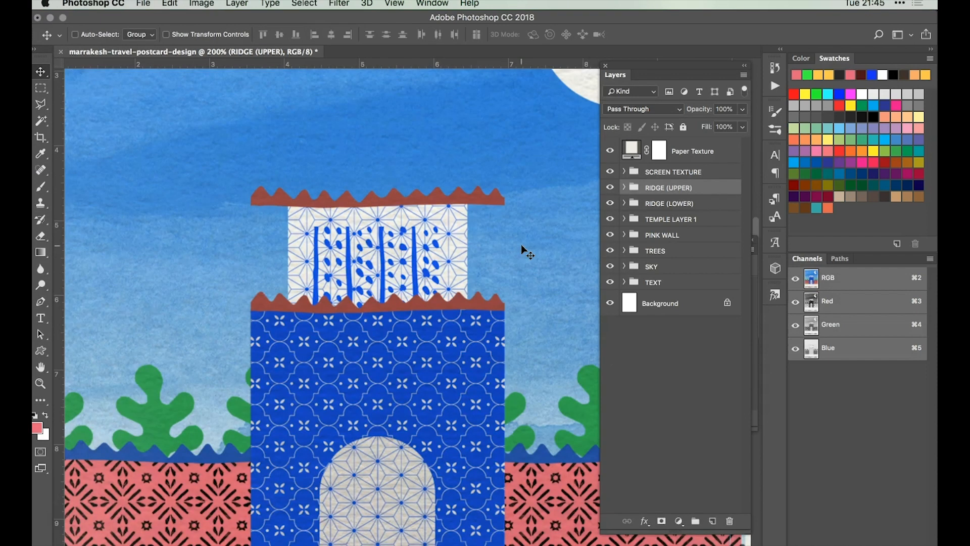
key(super+t)
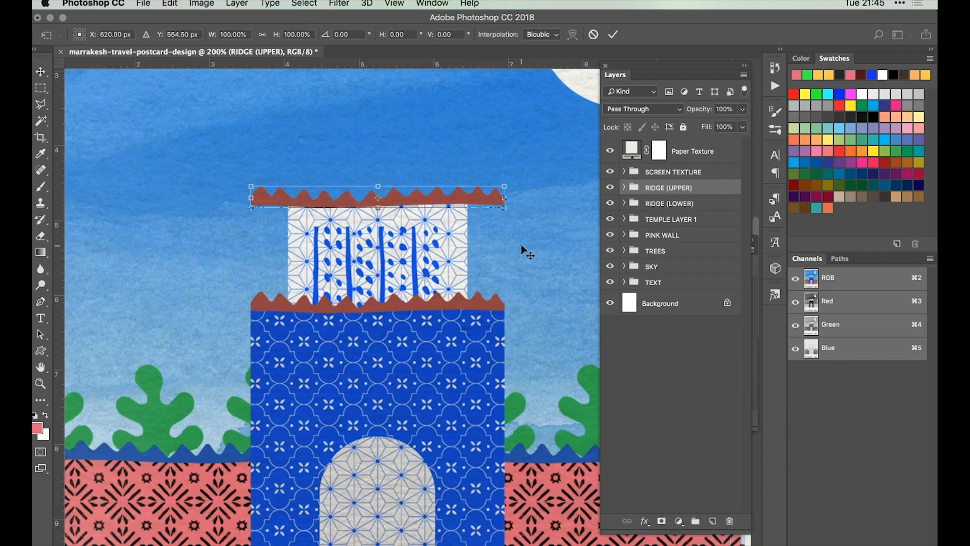
key(super+0)
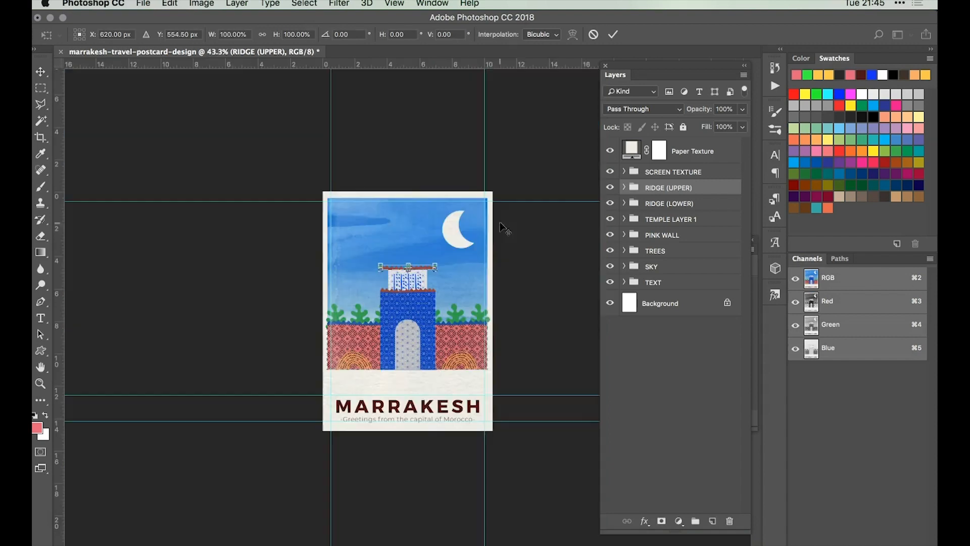
key(super+plus)
key(super+plus)
key(super+plus)
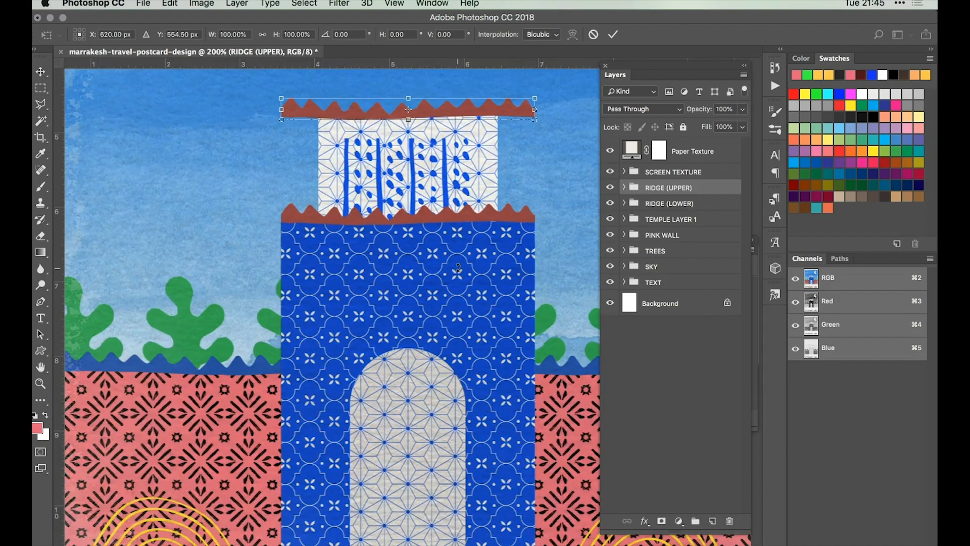
drag(533, 121, 497, 118)
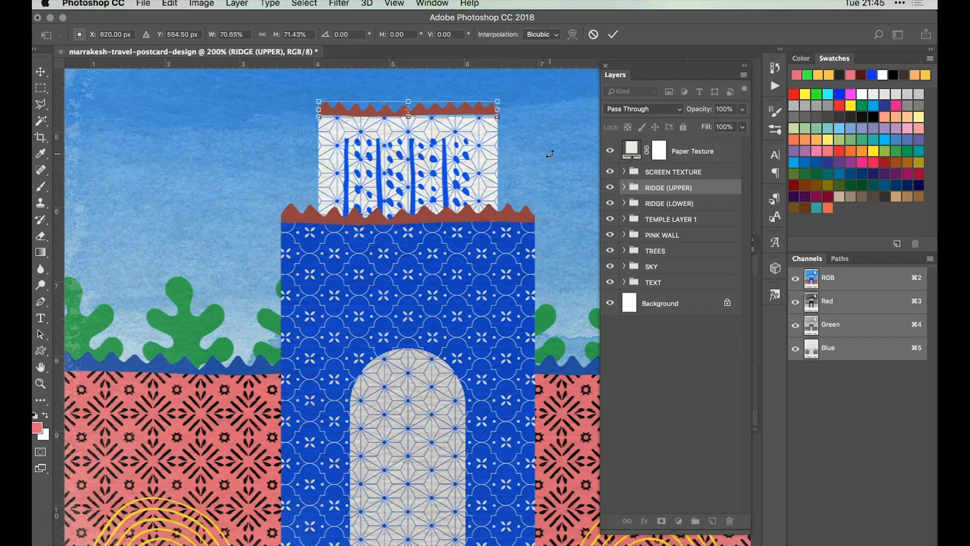
Fine-tune the upper ridge's width to 71.39% and lower it 5 px onto the white block's top edge.
scroll(550, 153, down, 3)
key(super+equal)
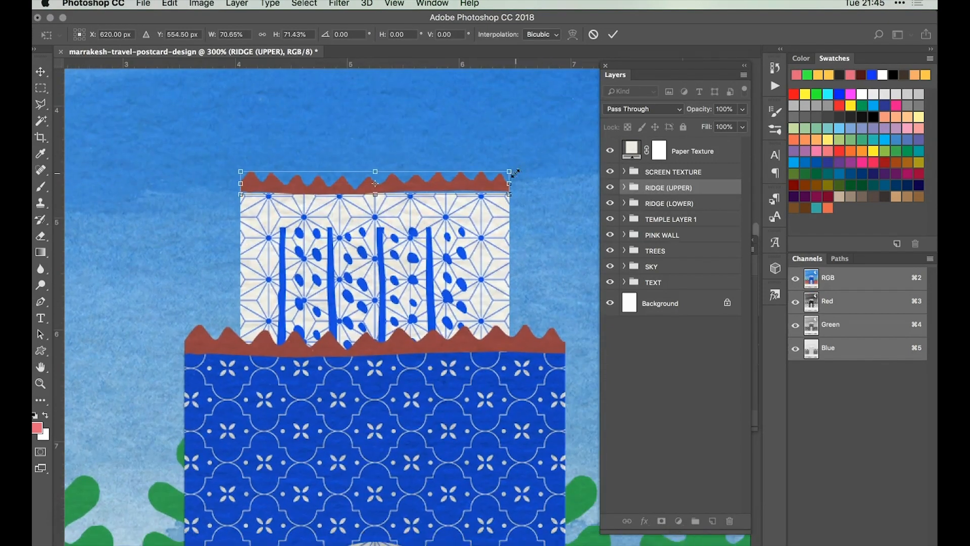
drag(510, 167, 510, 167)
key(Down)
key(Down)
key(Down)
key(Down)
key(Down)
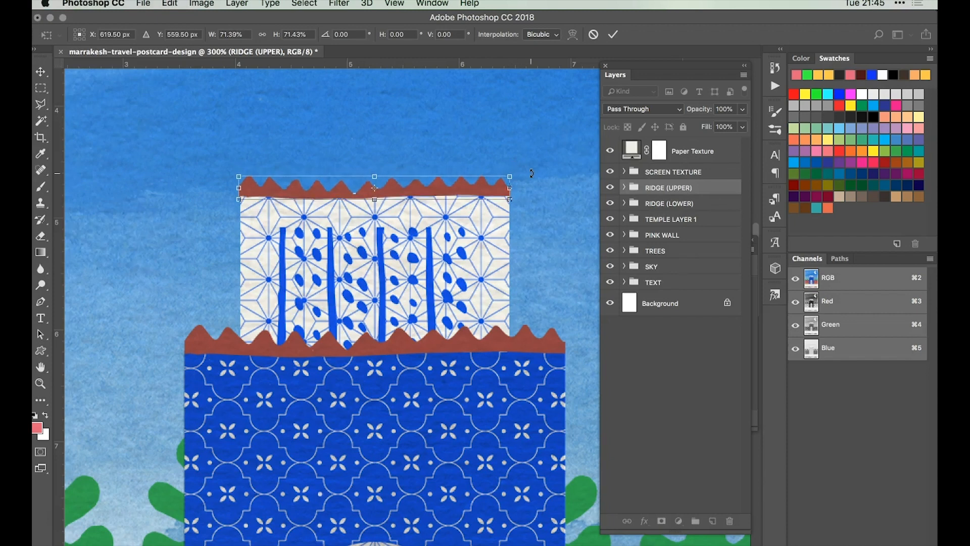
key(Return)
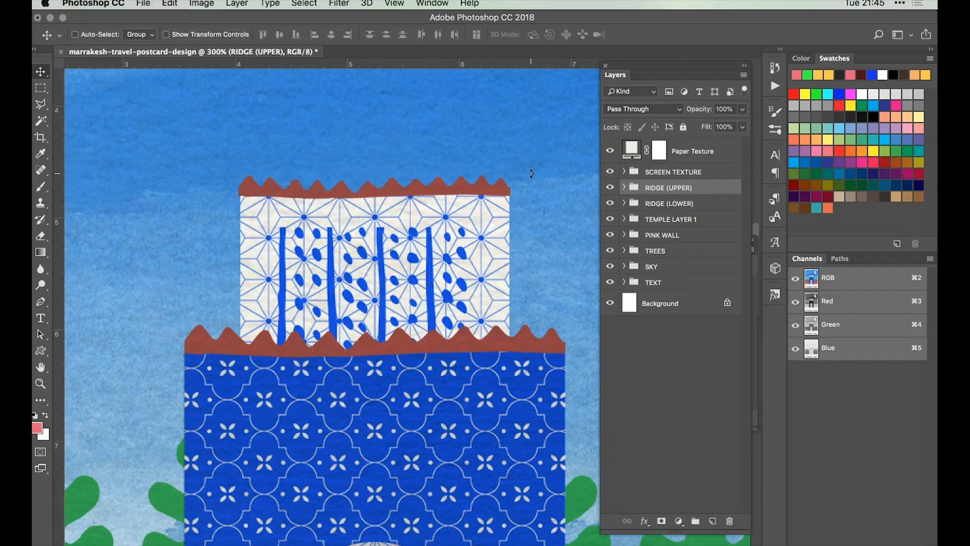
Group the RIDGE (UPPER) and RIDGE (LOWER) groups together and name the new group RIDGES.
key(super+1)
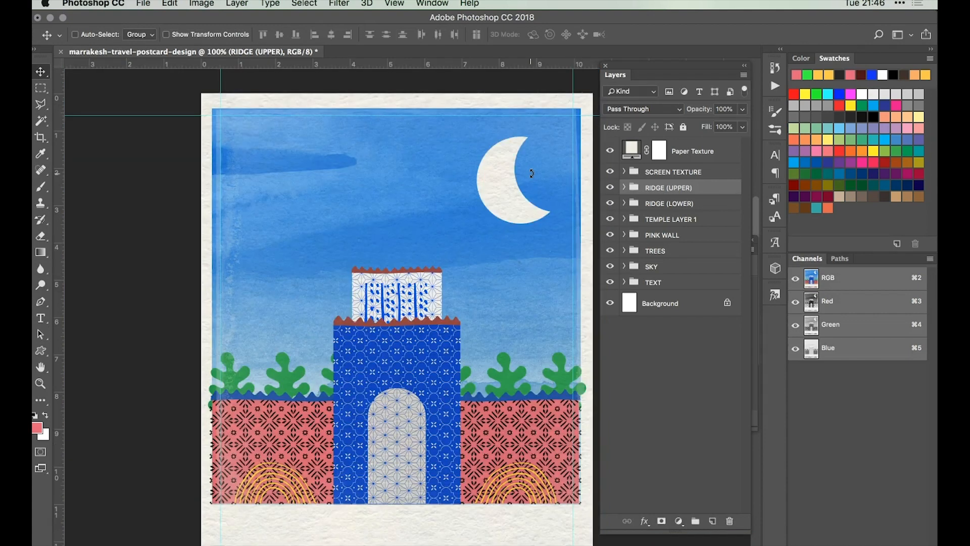
shift+click(709, 207)
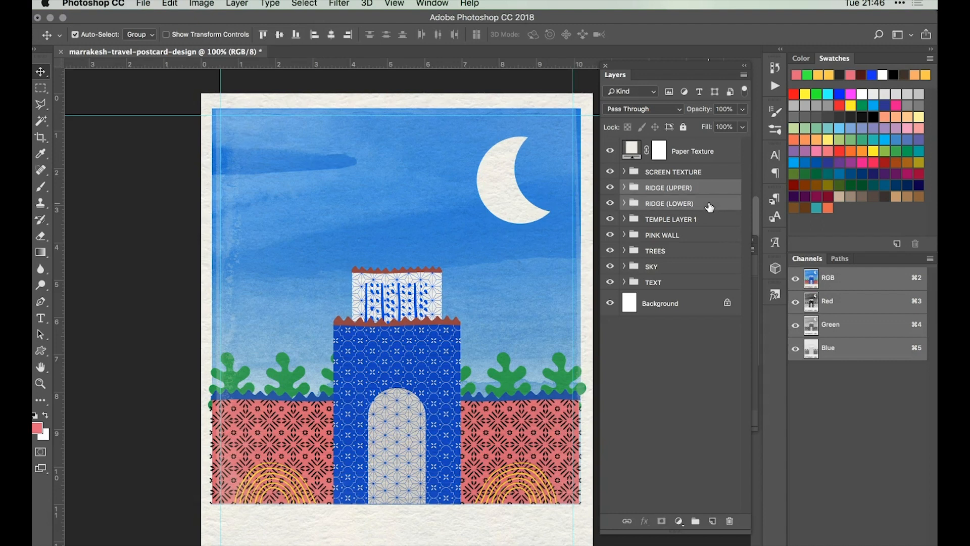
key(super+g)
double_click(657, 187)
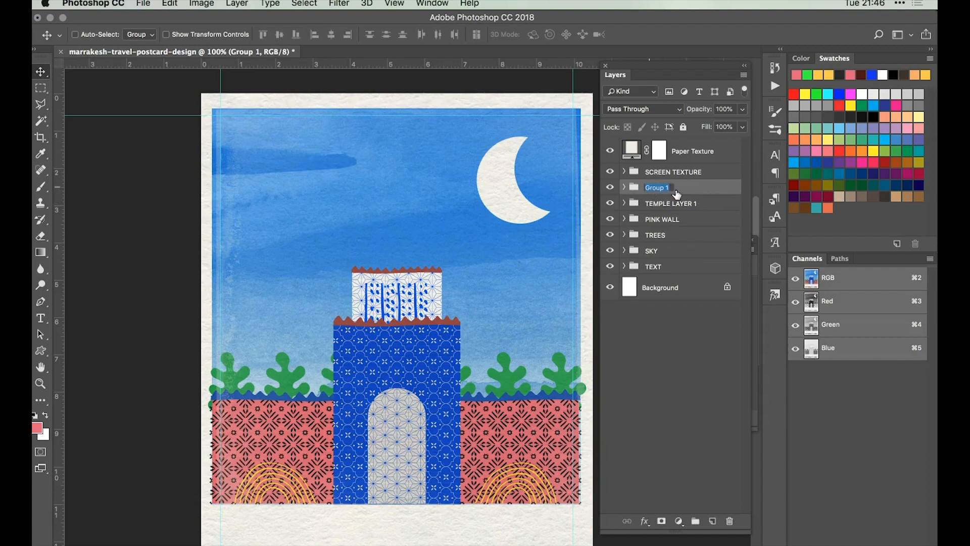
text(RIDGES)
key(Return)
Place the handdrawn pattern border 11-01 PNG from the Studio M18 folder as an embedded image above the RIDGES group.
scroll(515, 162, down, 2)
scroll(515, 163, right, 2)
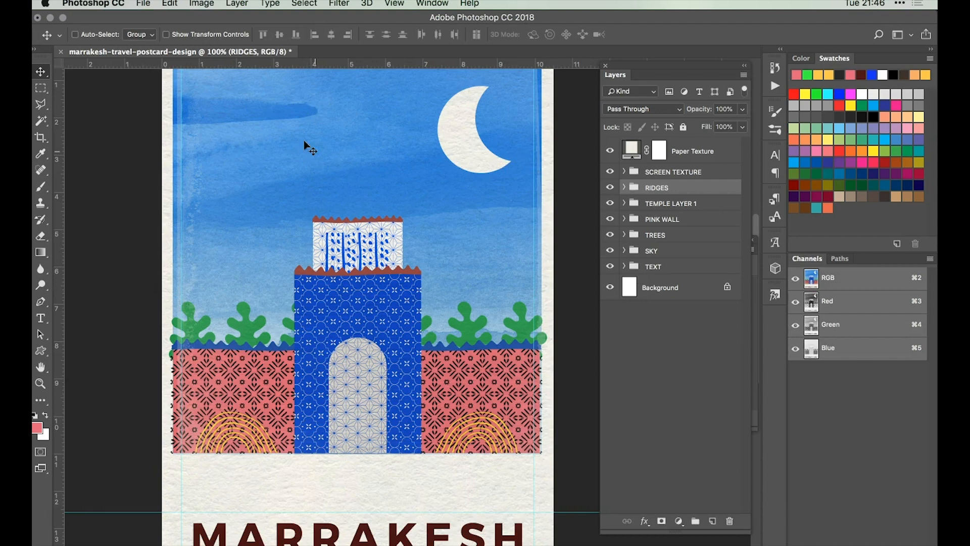
click(143, 4)
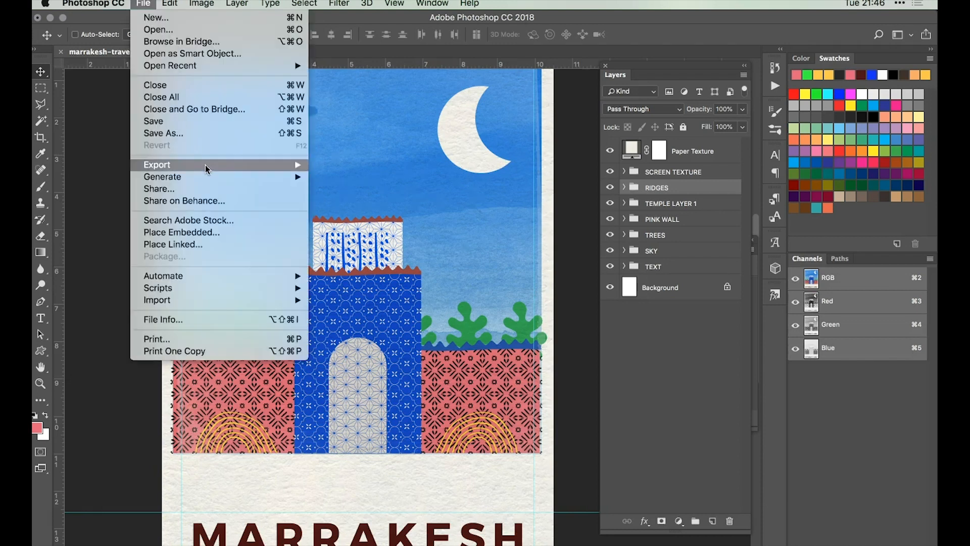
click(213, 232)
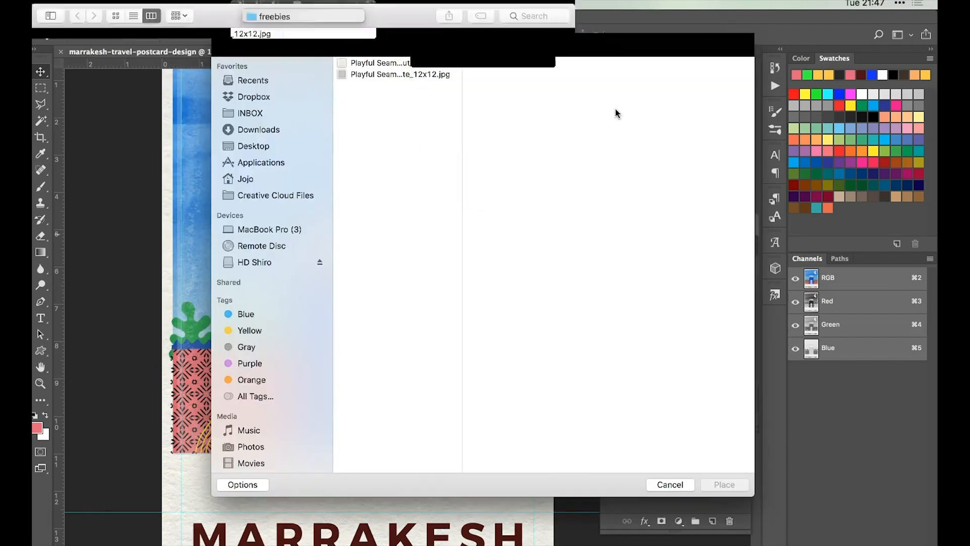
click(679, 86)
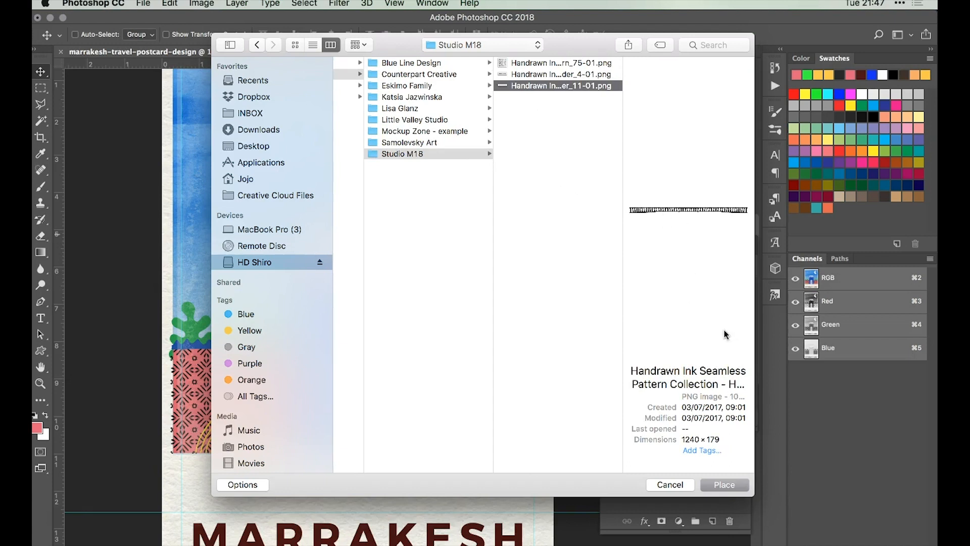
click(727, 484)
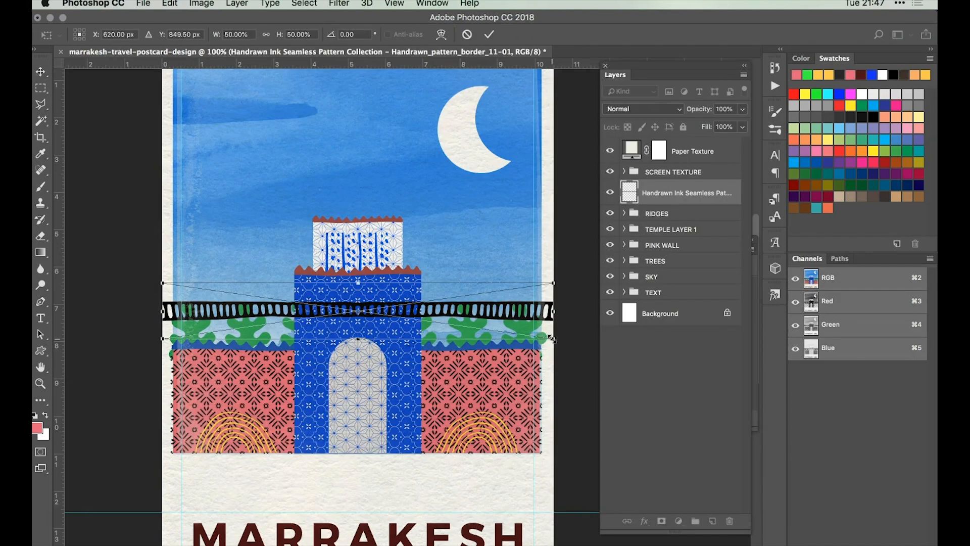
Scale the placed border to 16.17% width to match the blue block, and stretch it taller between the lower ridge and the arch.
drag(552, 338, 416, 336)
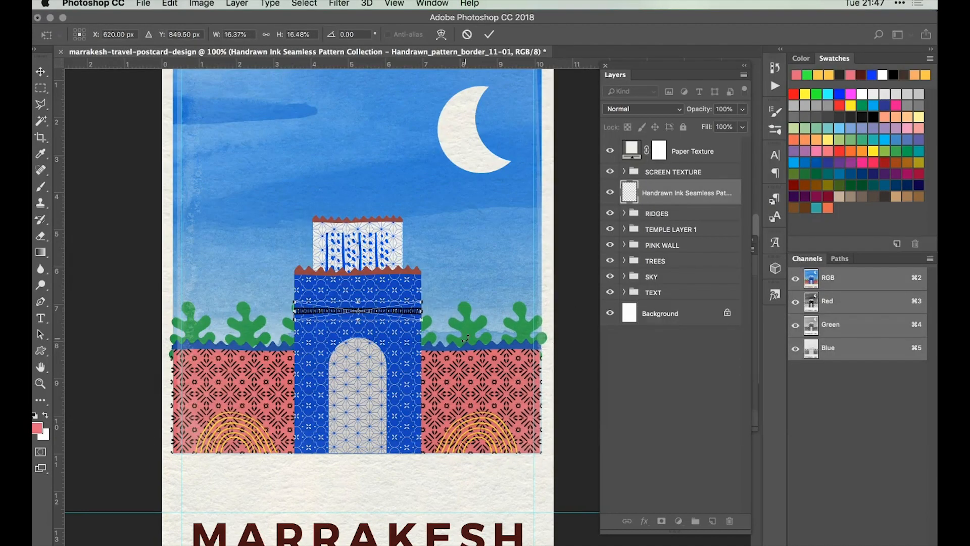
key(super+plus)
key(super+plus)
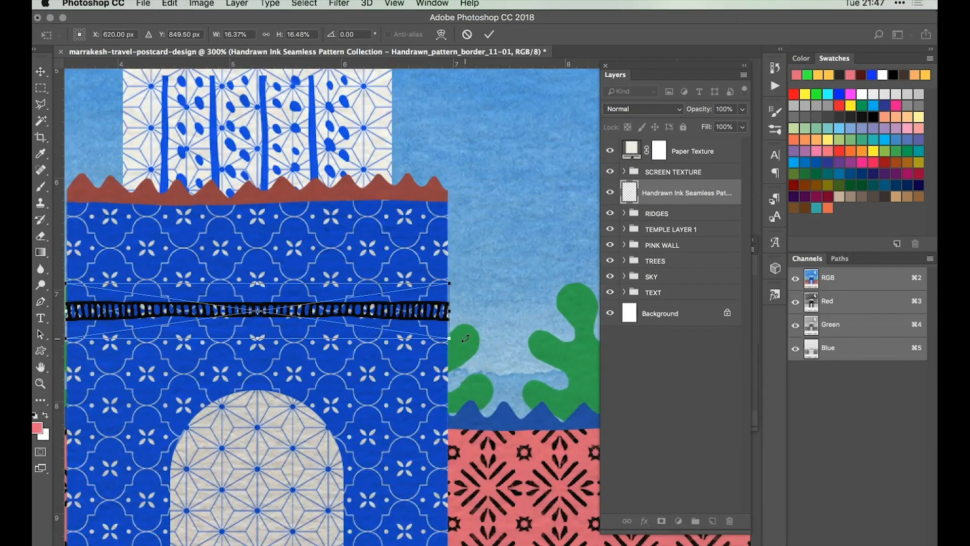
scroll(465, 338, left, 2)
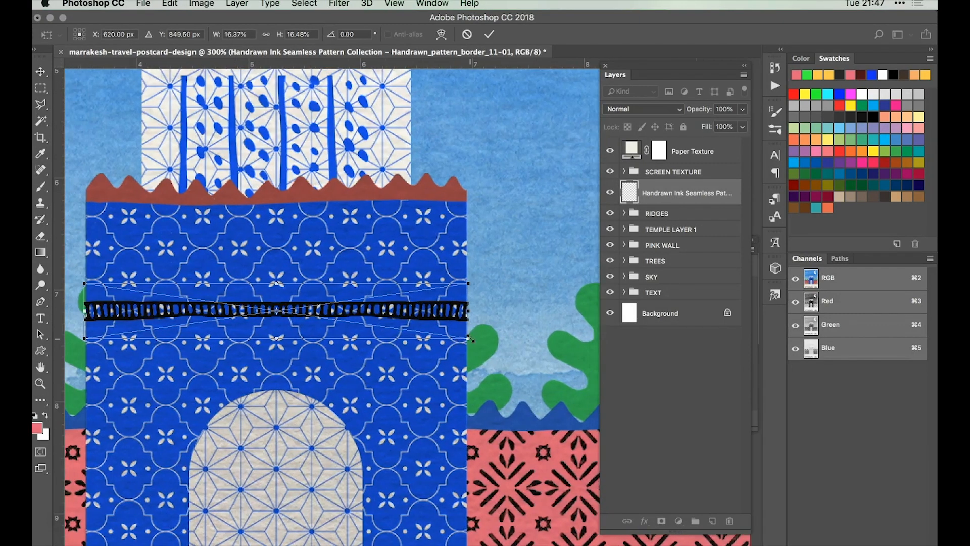
drag(465, 338, 463, 336)
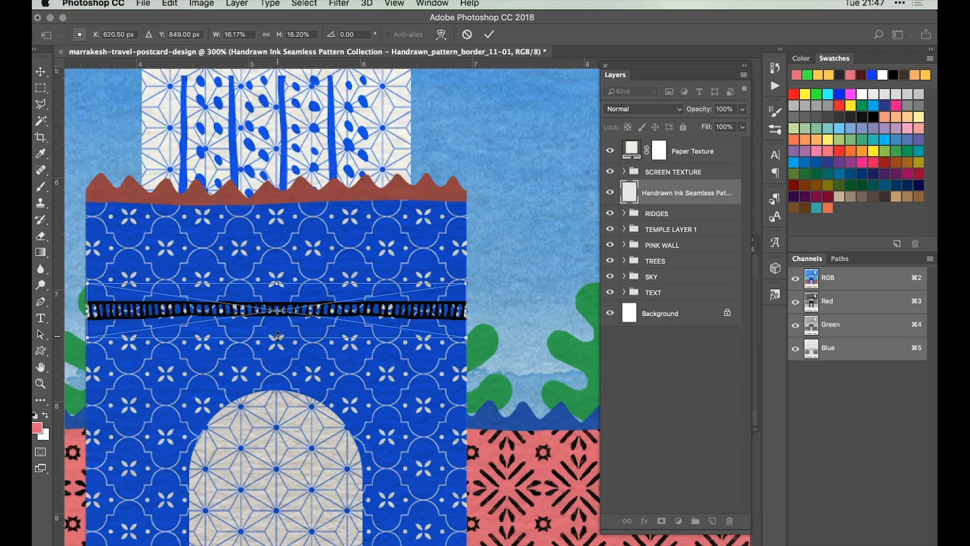
drag(277, 336, 271, 412)
key(Return)
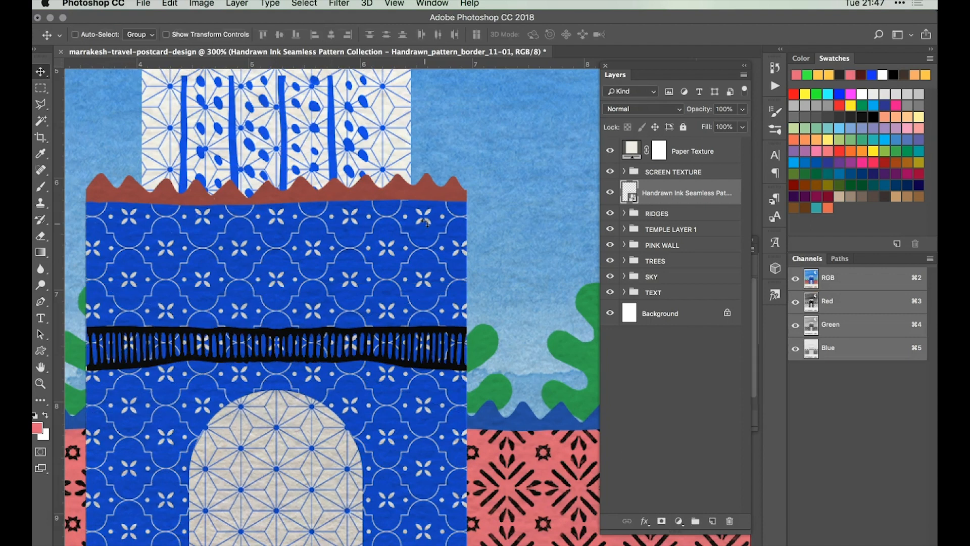
Nudge the black border band slightly higher on the blue block, above the arch.
key(Up)
key(Up)
key(Up)
key(Up)
key(Up)
key(Up)
key(Up)
key(Up)
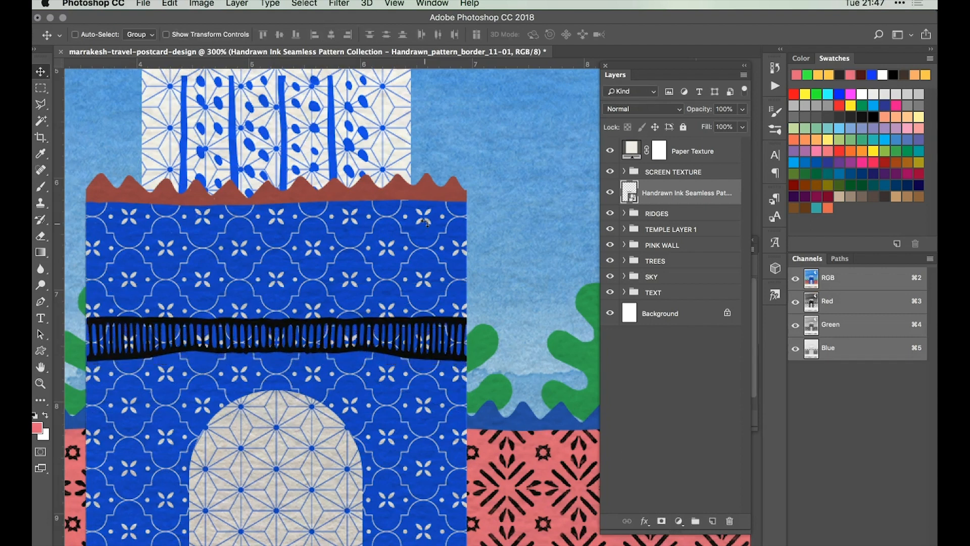
key(Up)
key(Up)
key(Up)
key(Up)
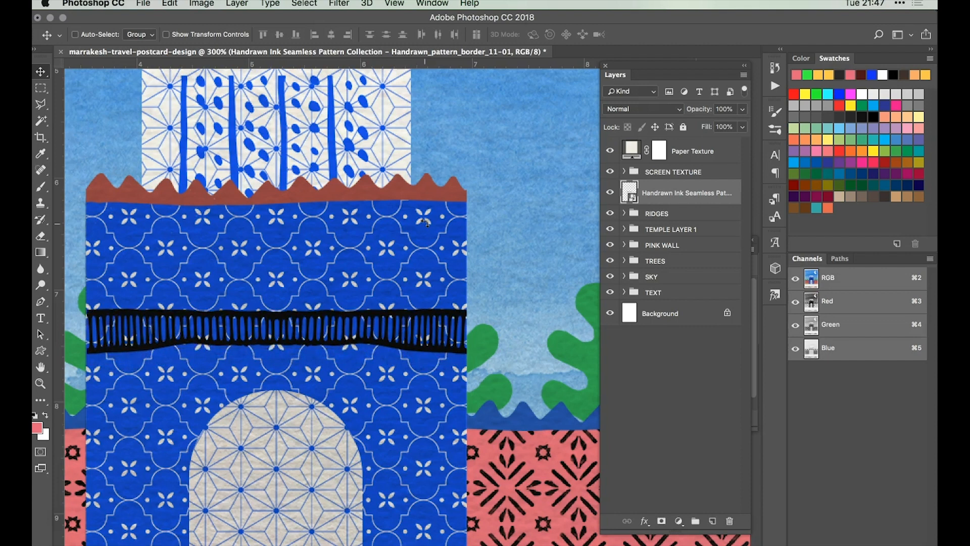
key(Down)
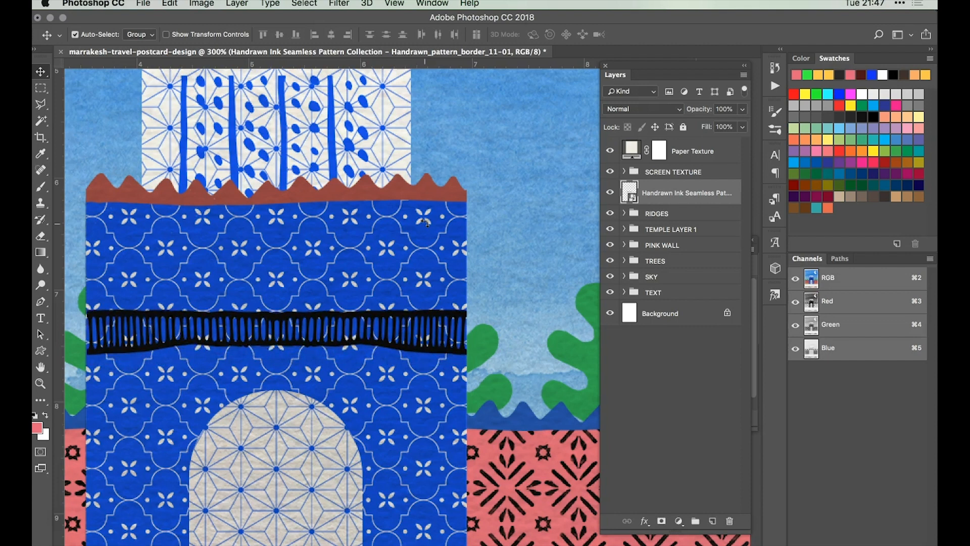
Invert the border band to white and place a copy of it higher up, just below the lower ridge.
key(super+i)
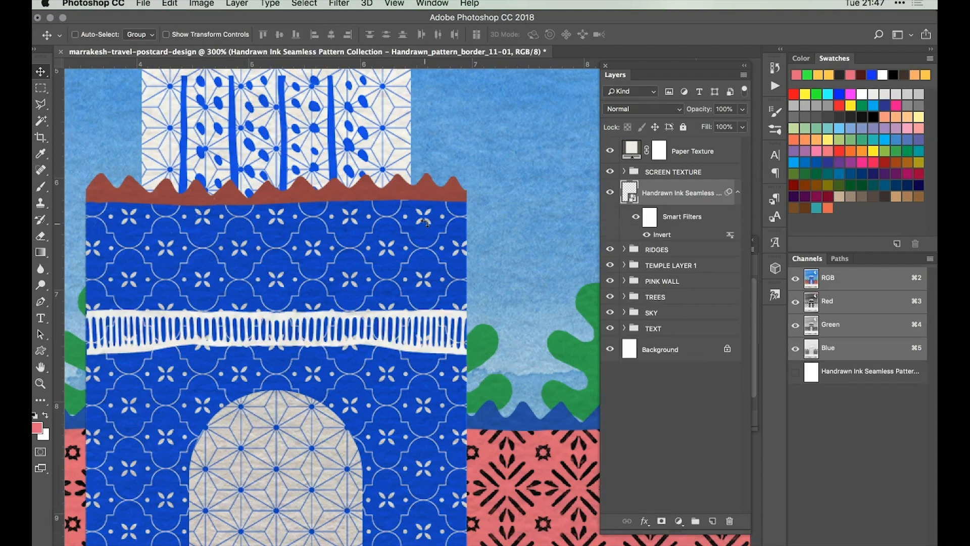
scroll(424, 223, left, 3)
scroll(424, 222, down, 1)
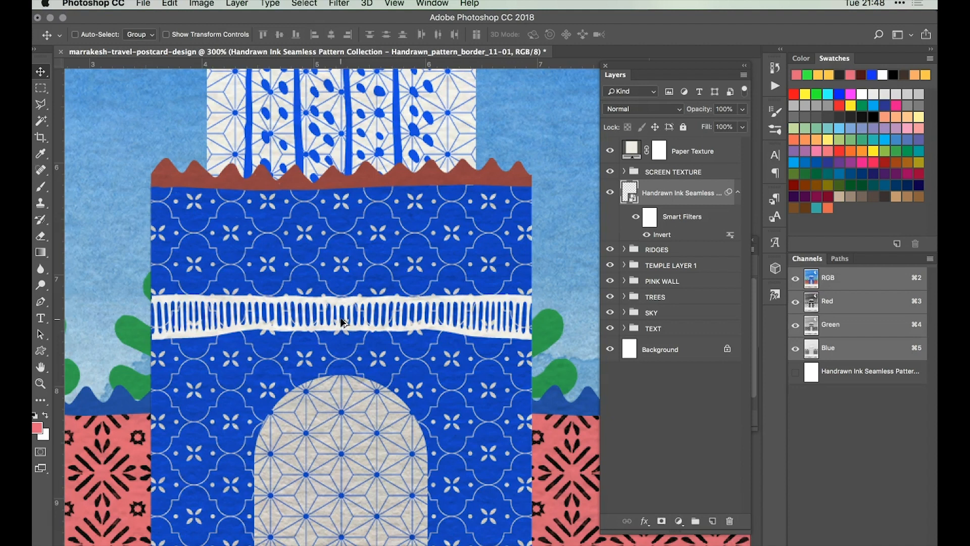
drag(342, 322, 340, 245)
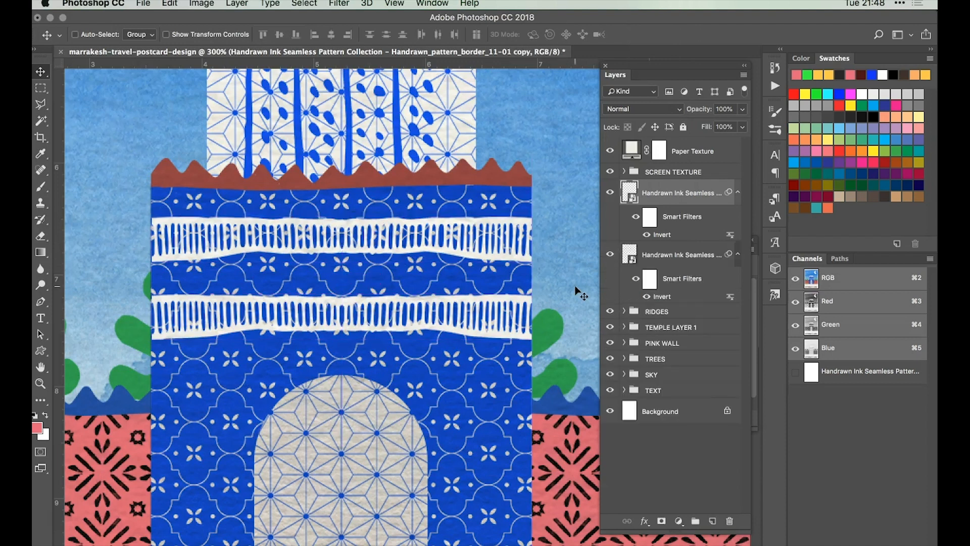
Group the two white border band layers and name the group LINES.
key(super+minus)
key(super+minus)
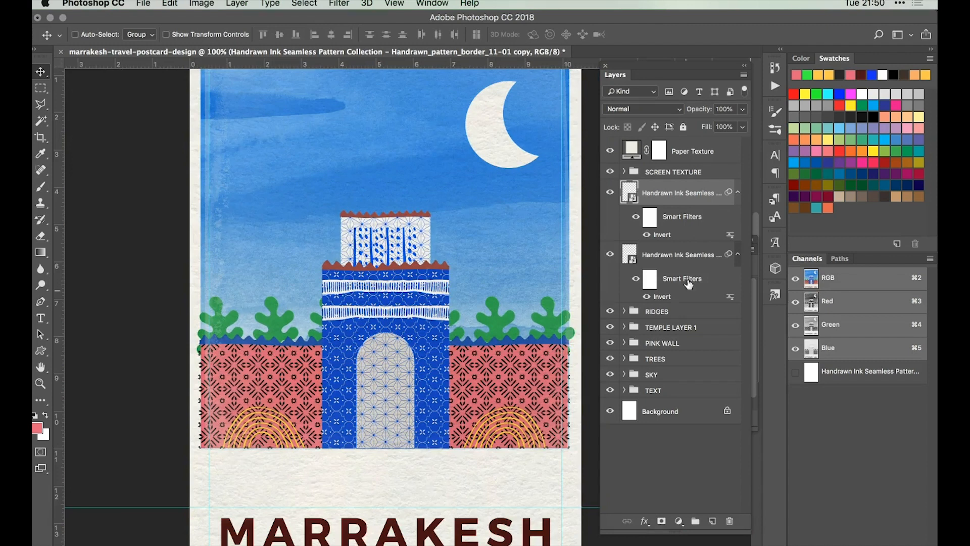
shift+click(671, 252)
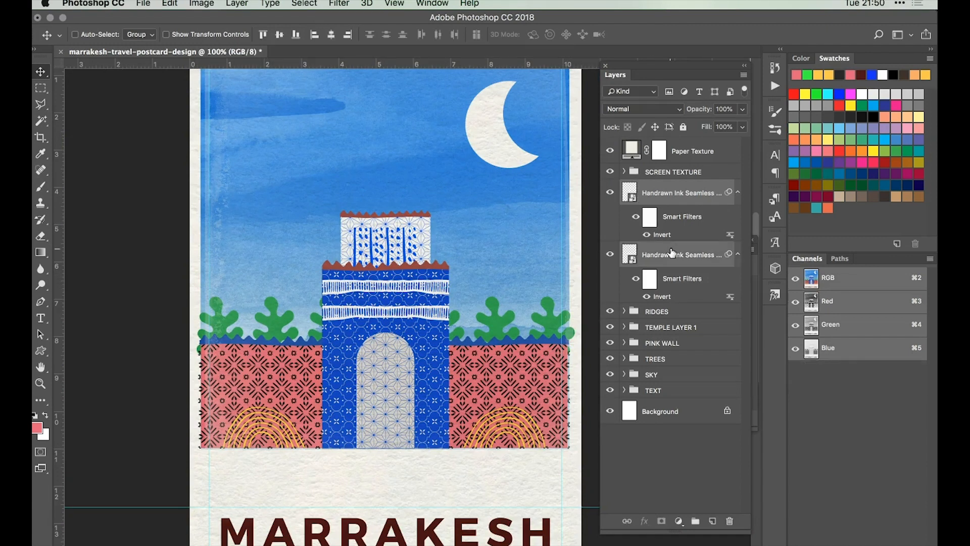
key(super+g)
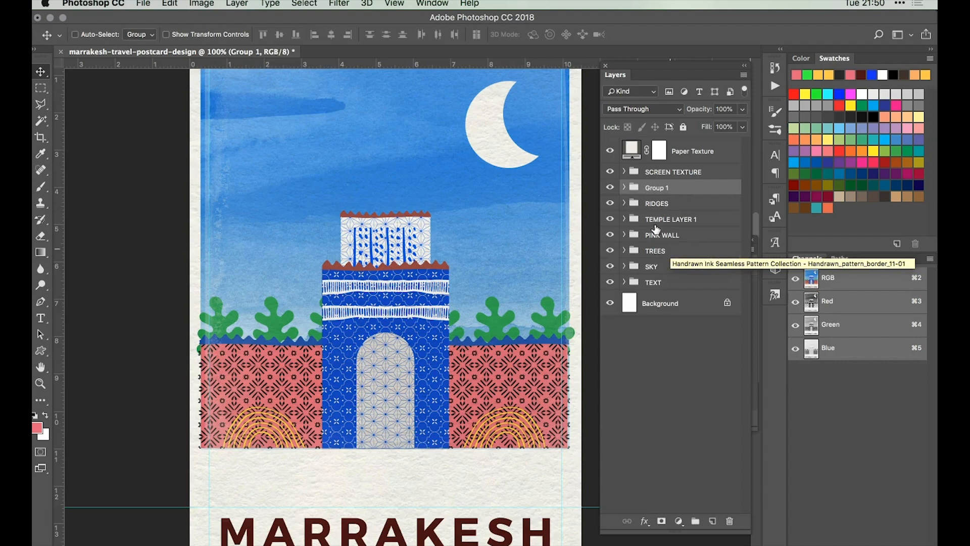
double_click(651, 188)
text(LINES)
key(Return)
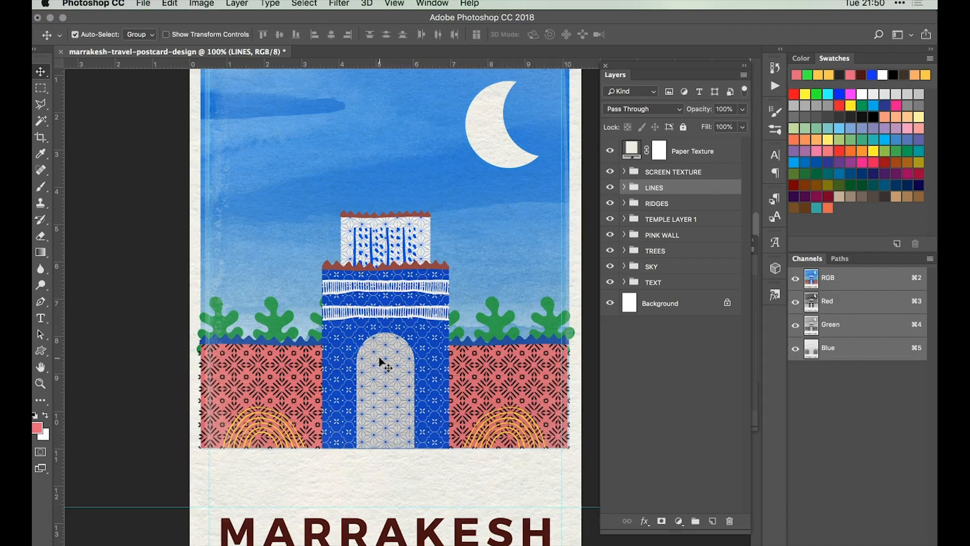
Switch to Illustrator and move the black arch shape aside to the artboard's right edge.
key(super+Tab)
key(super+Tab)
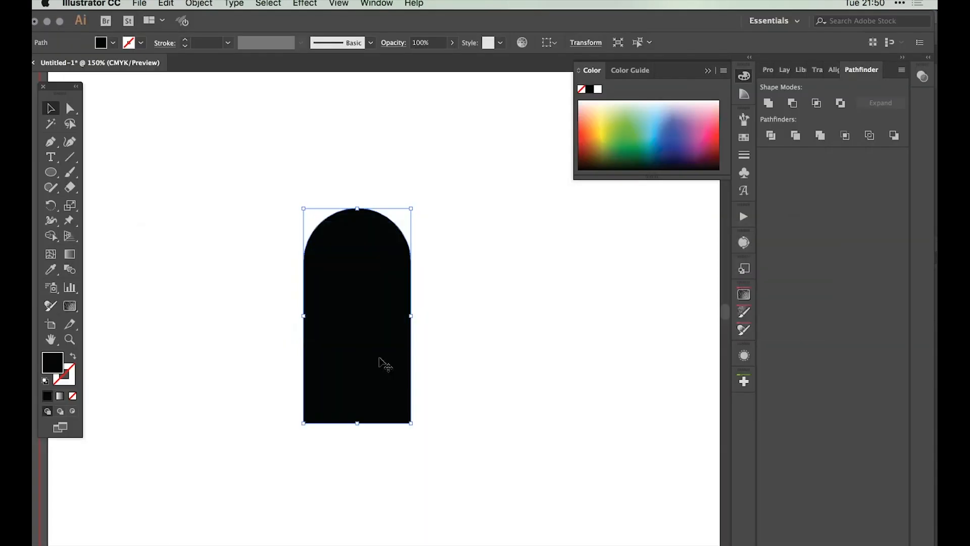
click(435, 362)
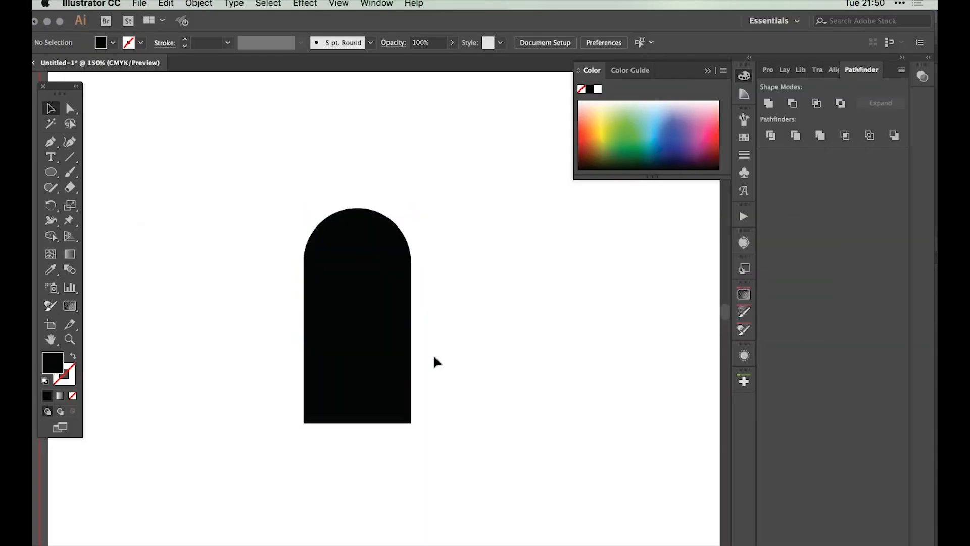
key(super+minus)
click(378, 357)
drag(379, 357, 622, 336)
click(301, 327)
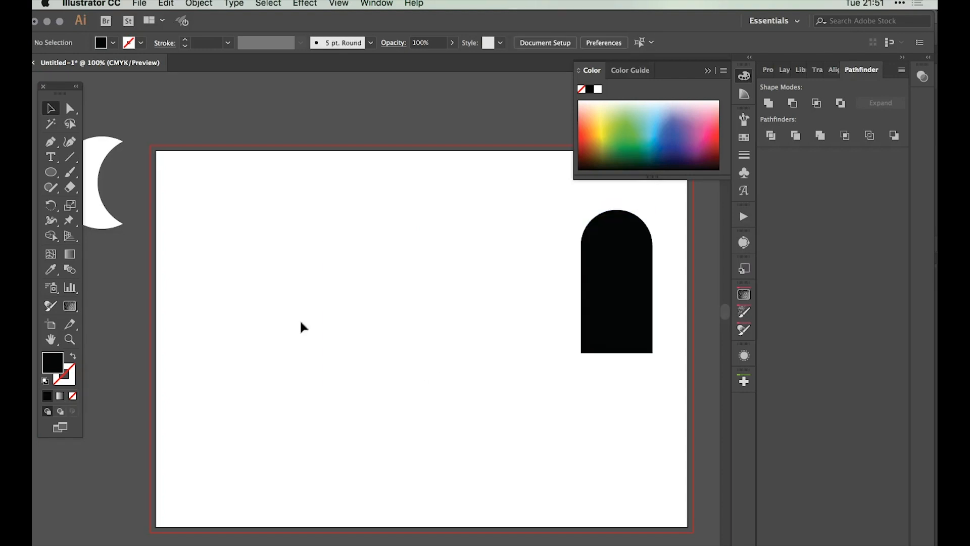
Create a rounded rectangle 25 mm wide and 60 mm high with a 7 mm corner radius on the artboard.
click(54, 175)
drag(56, 177, 134, 194)
click(288, 285)
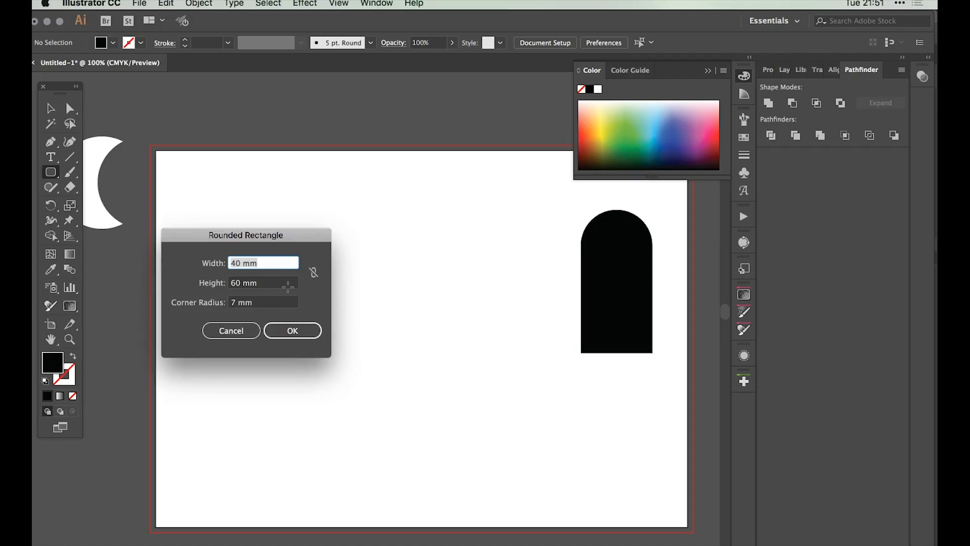
text(25 mm)
key(Tab)
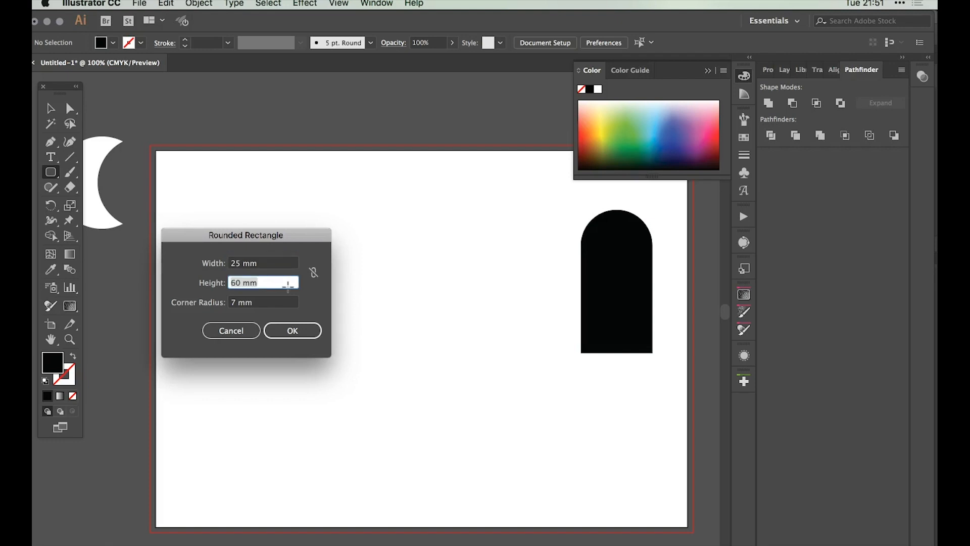
key(Tab)
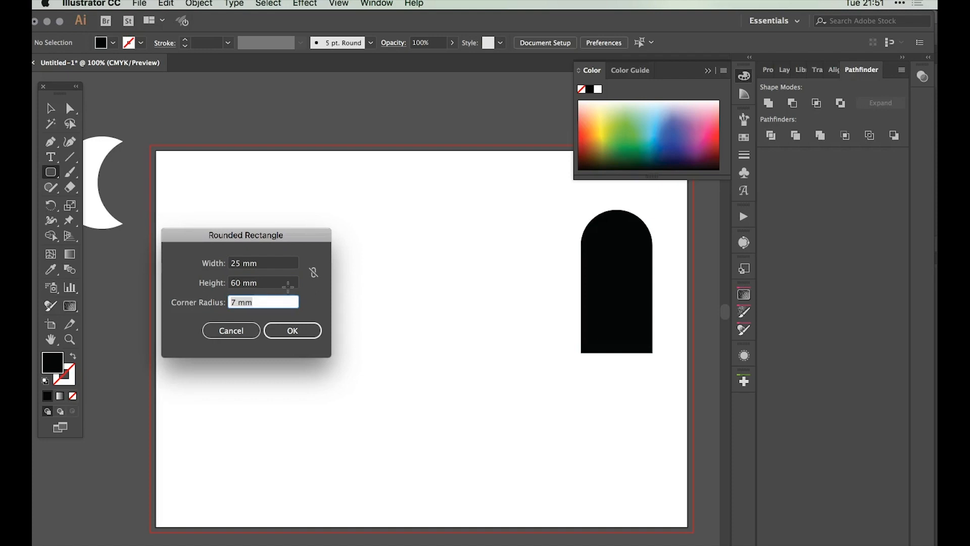
key(Return)
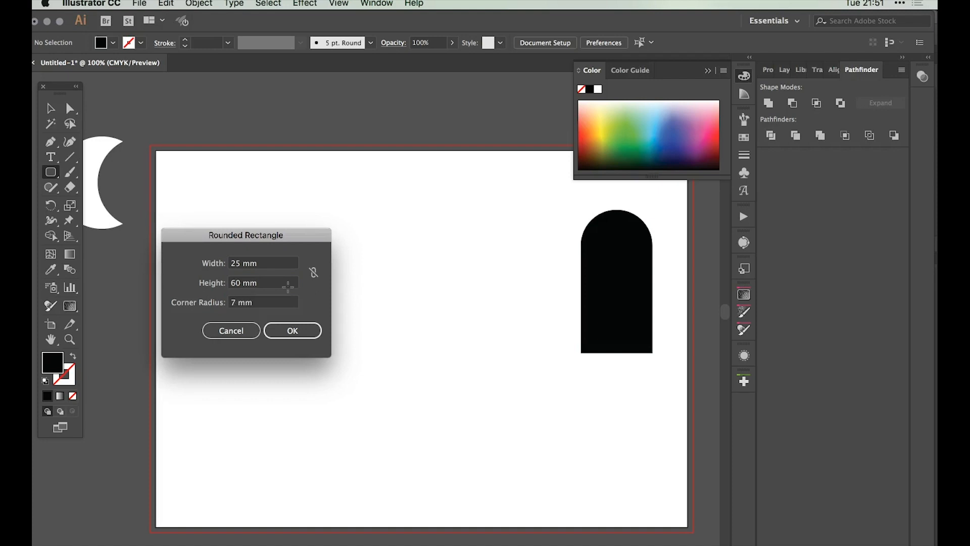
key(v)
click(279, 219)
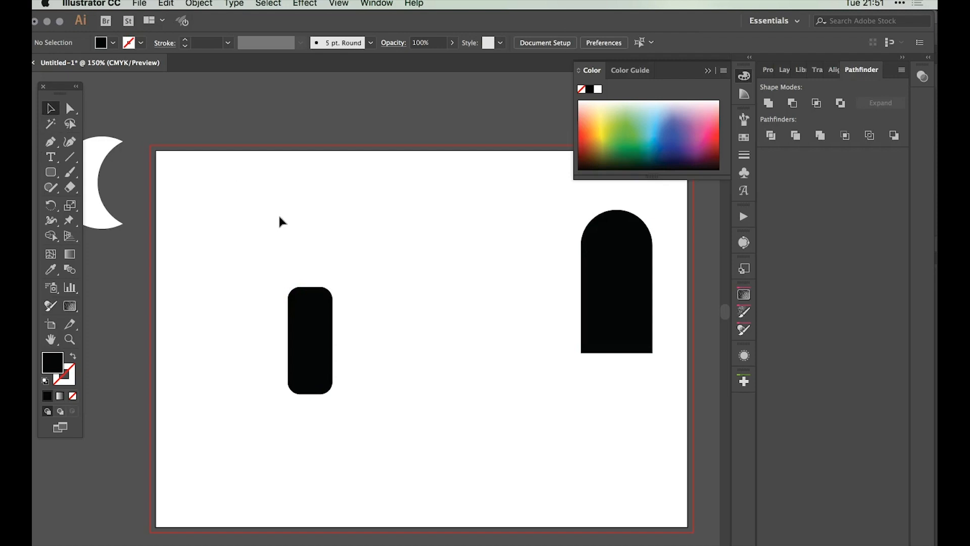
Draw a wider plain rectangle across the bottom of the rounded rectangle, covering its lower rounded corners.
key(super+equal)
key(super+equal)
scroll(123, 181, down, 3)
drag(50, 172, 105, 173)
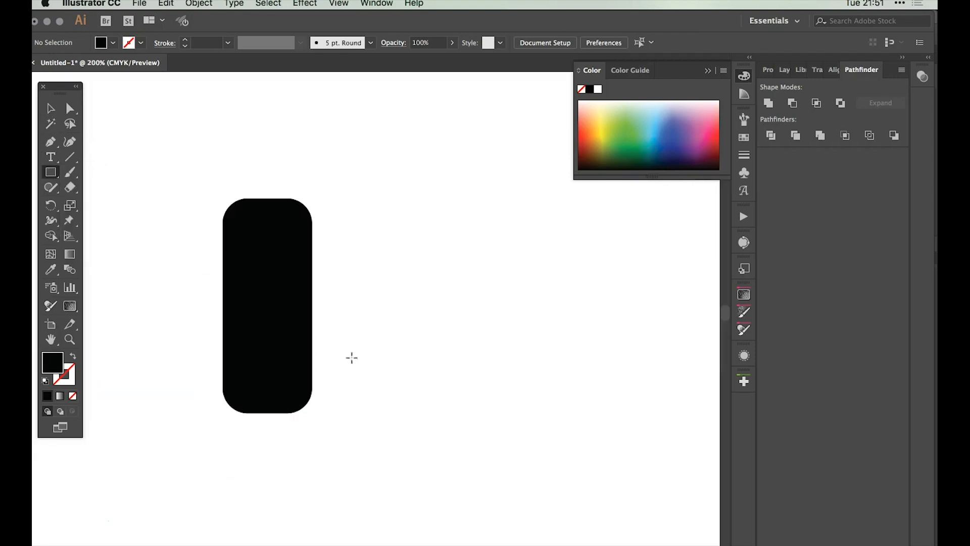
drag(362, 423, 175, 367)
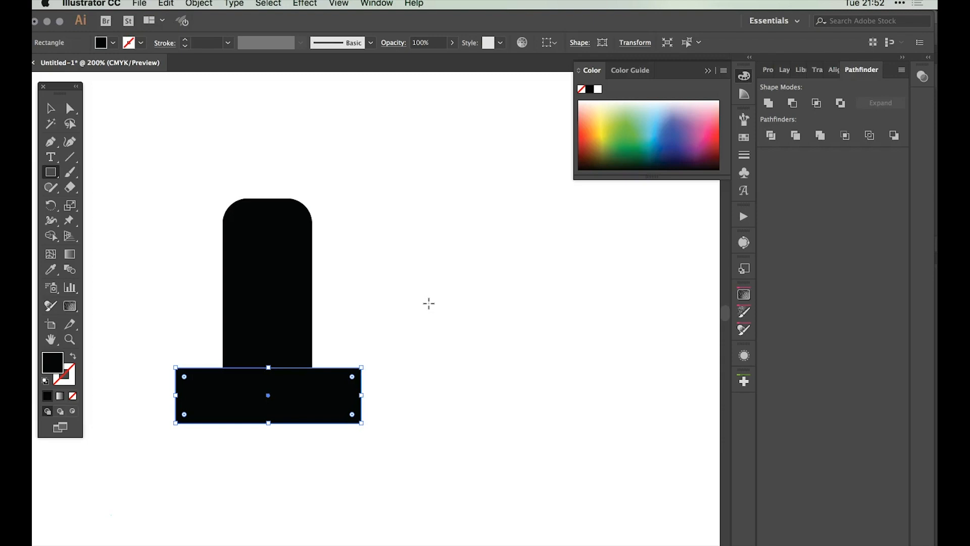
Send the plain rectangle to the back and cut it out of the rounded rectangle with the Minus Back pathfinder.
scroll(429, 303, right, 2)
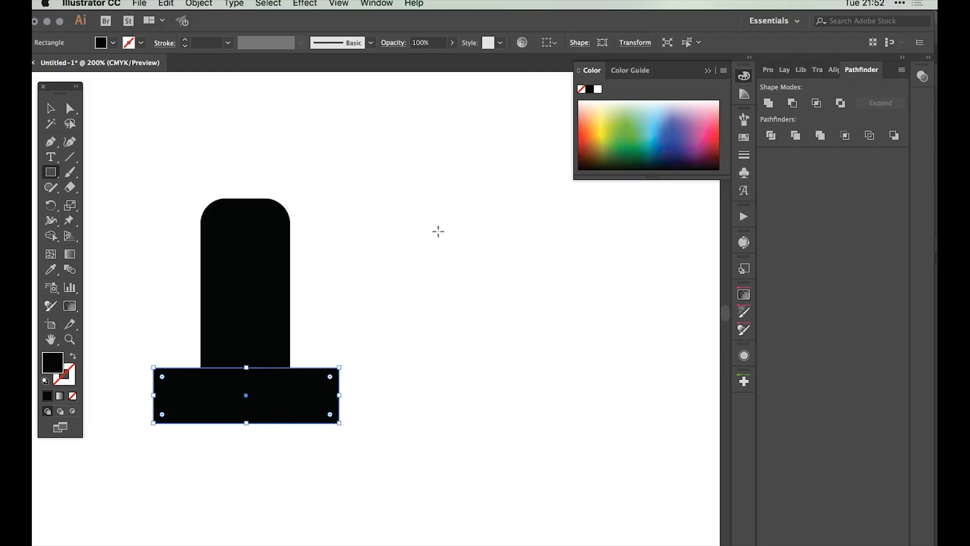
click(199, 4)
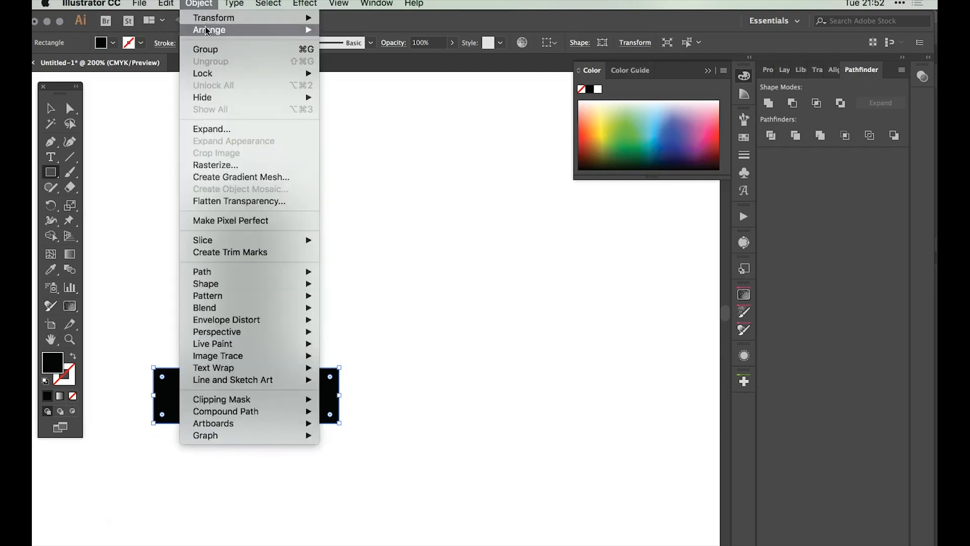
mouse_move(214, 31)
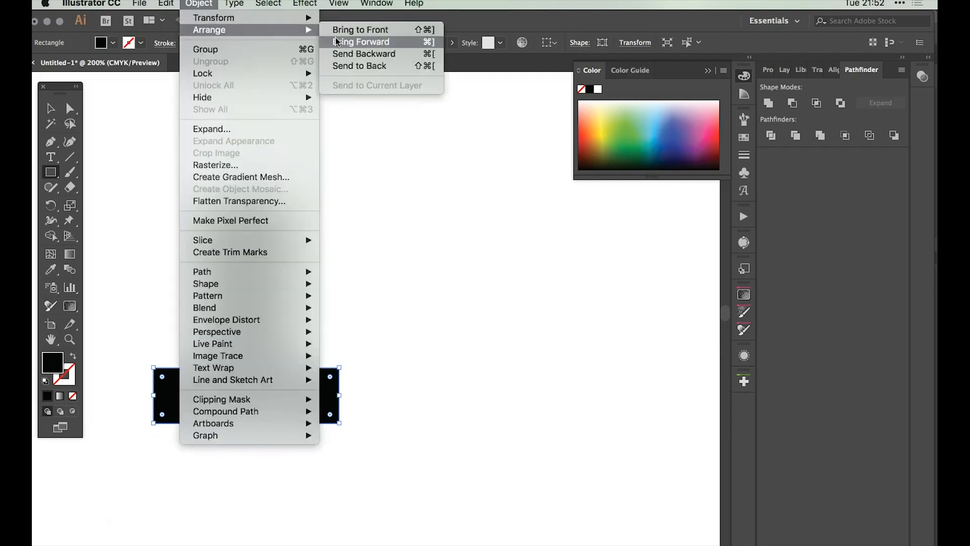
click(412, 65)
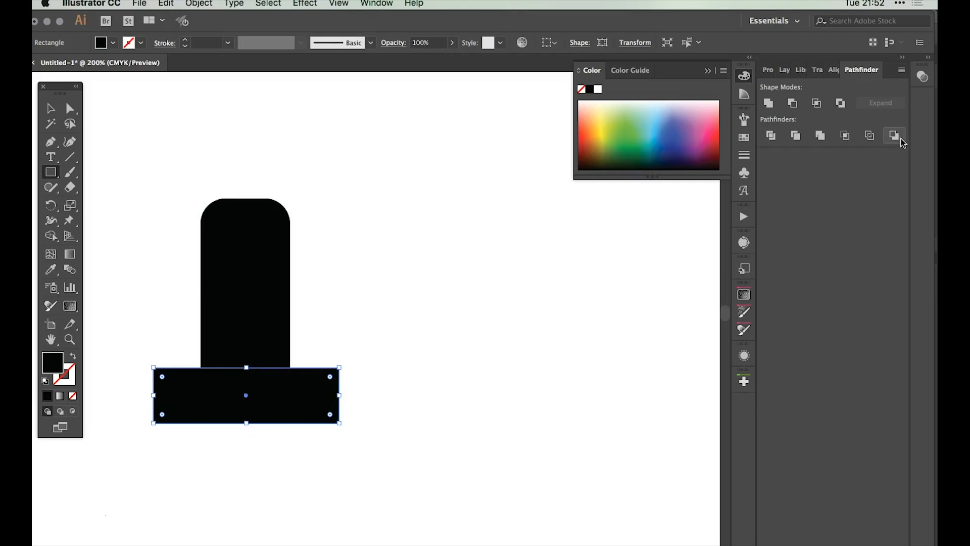
click(50, 108)
drag(168, 221, 355, 384)
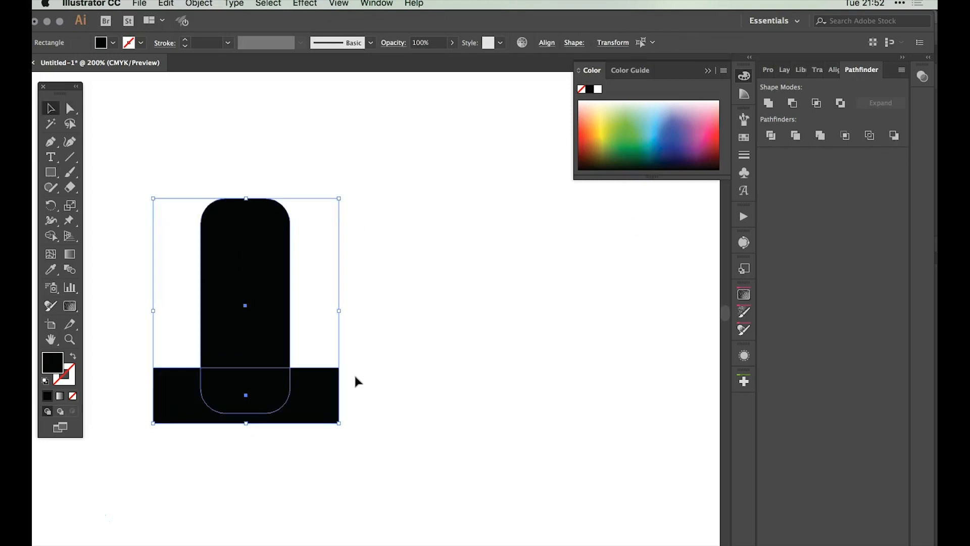
click(895, 143)
click(425, 265)
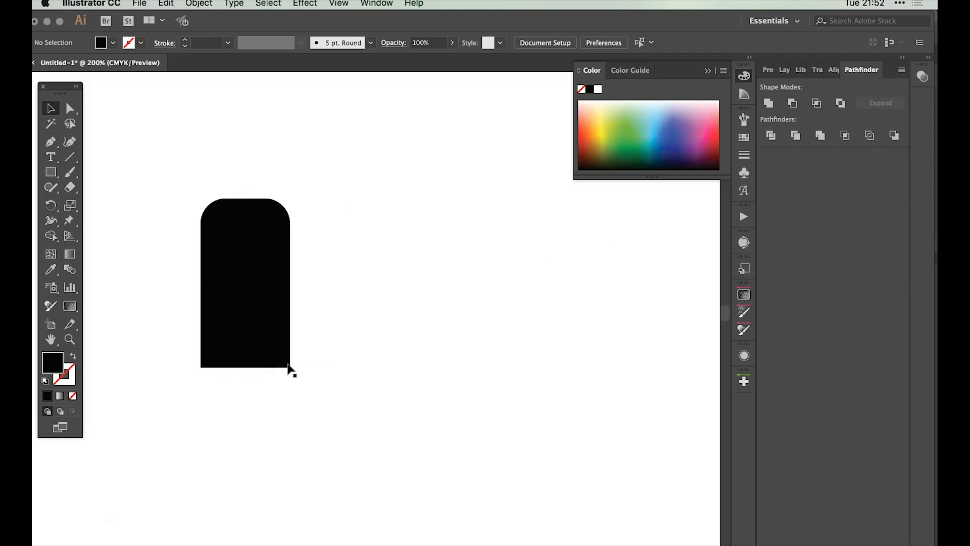
Move the flat-bottomed shape toward the artboard's middle and draw an ellipse of the same width overlapping its top.
drag(243, 327, 349, 371)
click(465, 368)
click(51, 172)
click(96, 204)
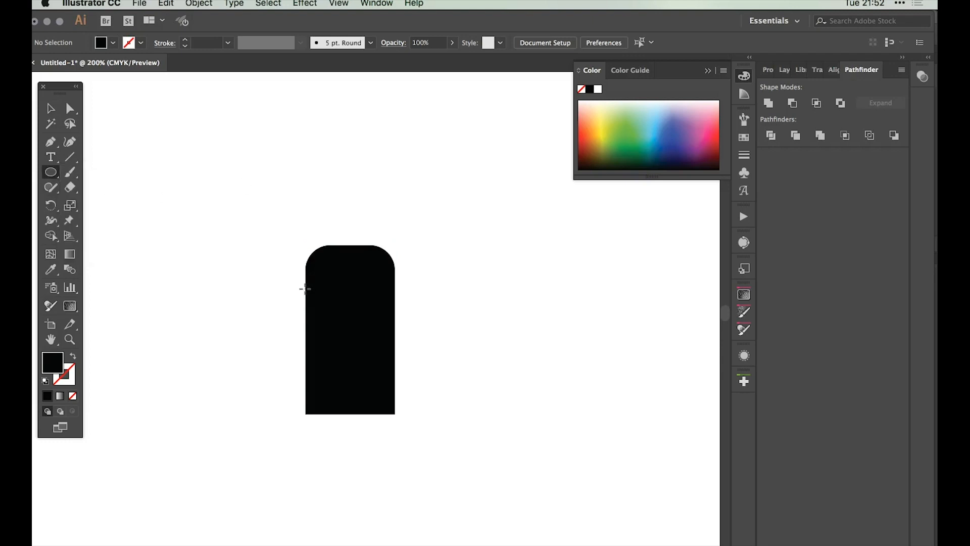
drag(306, 288, 371, 251)
key(v)
click(406, 256)
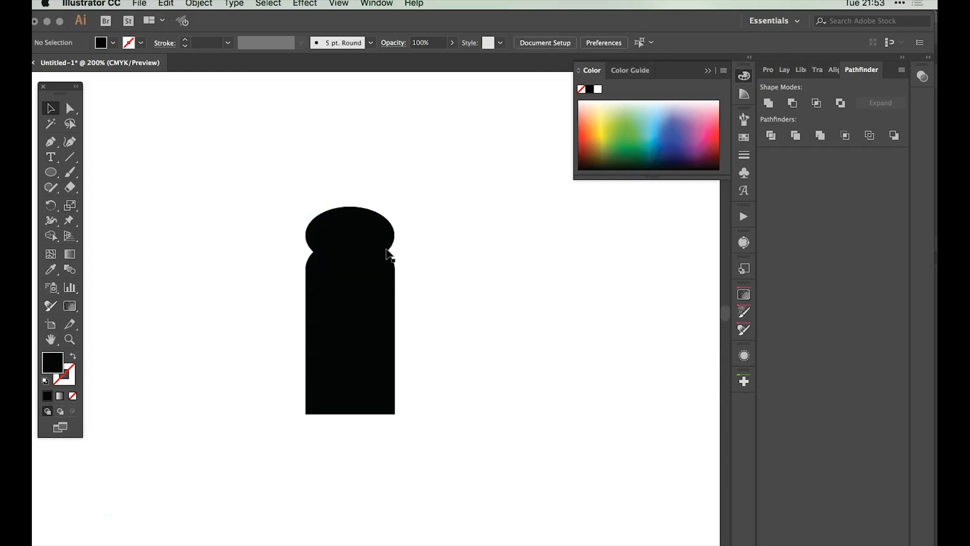
Pull the ellipse's top anchor point straight up to make a taller, dome-like curve.
click(344, 233)
click(70, 109)
click(344, 225)
click(350, 206)
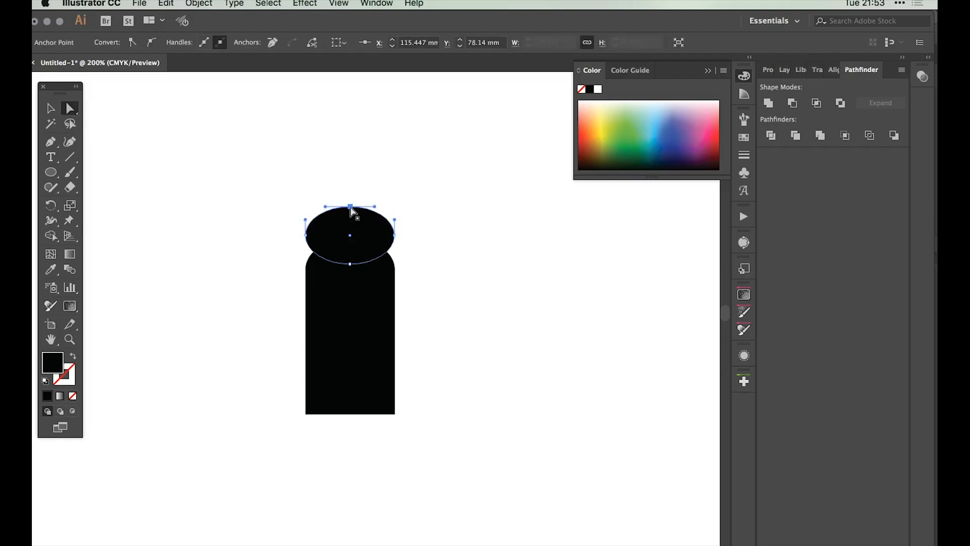
drag(350, 207, 349, 192)
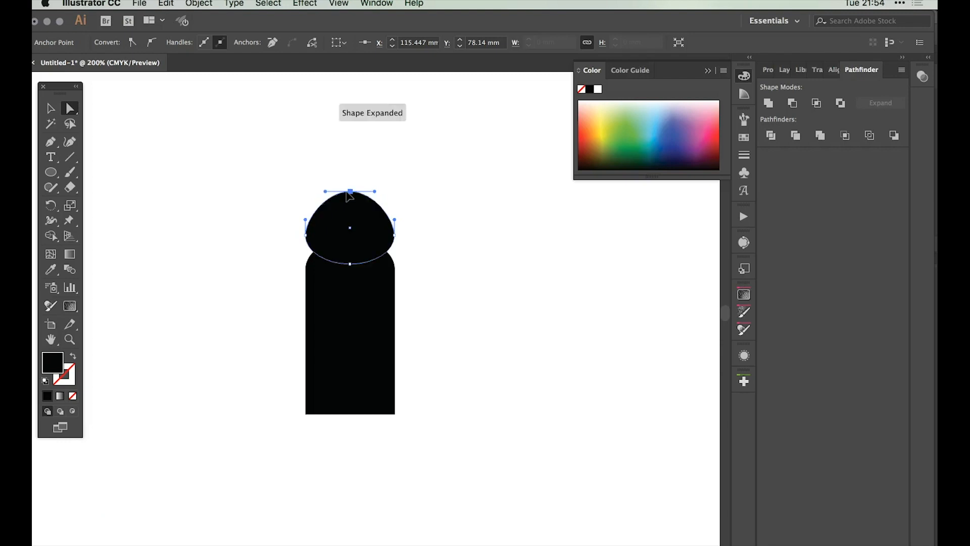
click(425, 204)
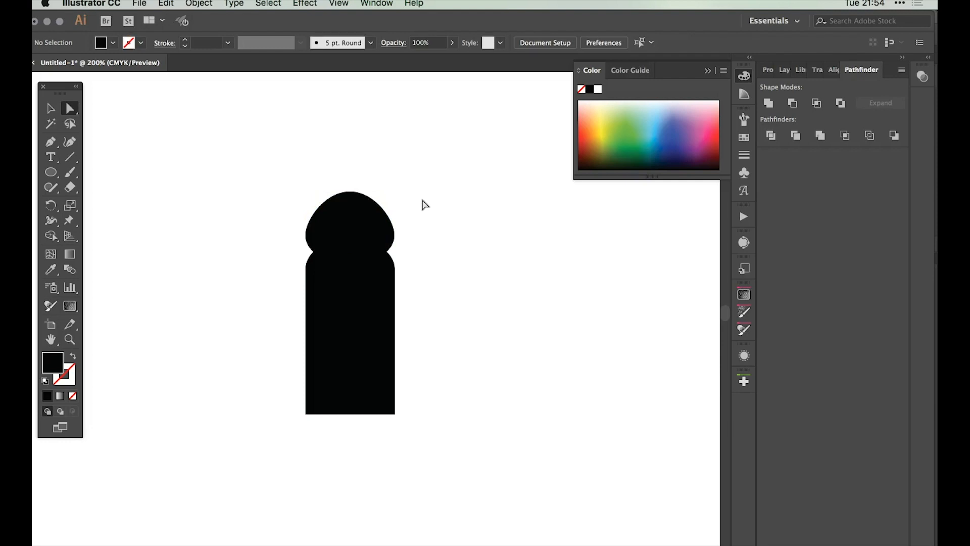
Select the dome and the body beneath it and combine them with the Merge pathfinder.
key(v)
drag(261, 191, 443, 399)
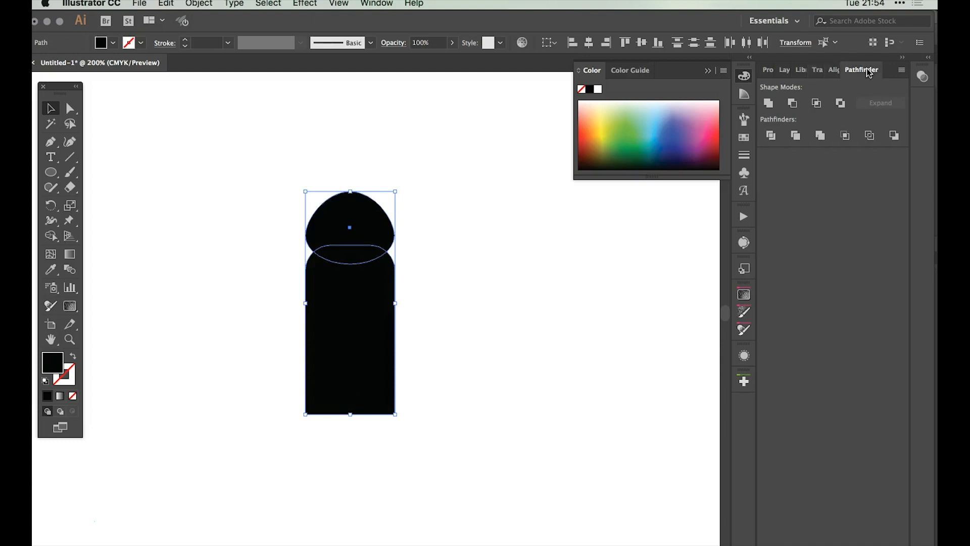
click(825, 142)
click(500, 158)
Copy the merged door shape into the Photoshop postcard as a Smart Object and scale it down to fit inside the patterned arch.
click(344, 231)
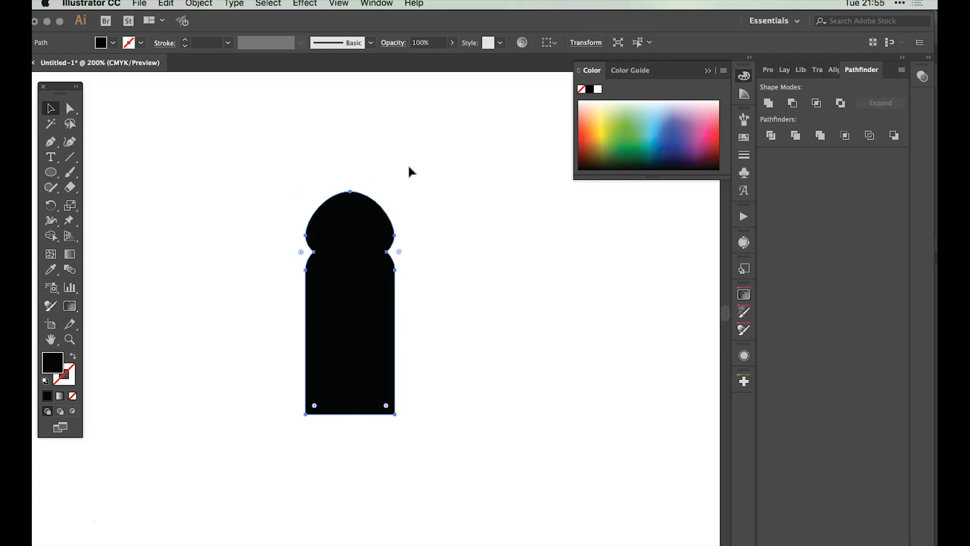
key(super+Tab)
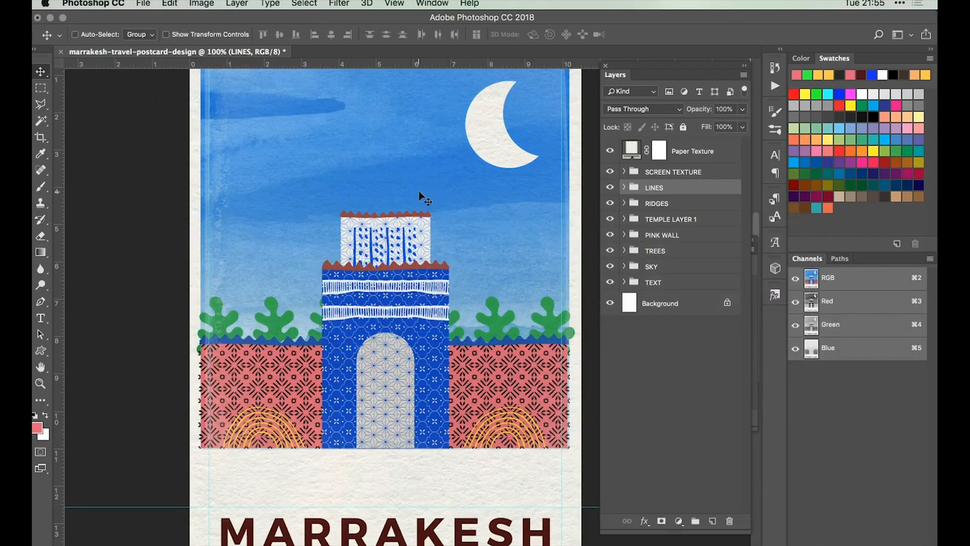
key(super+v)
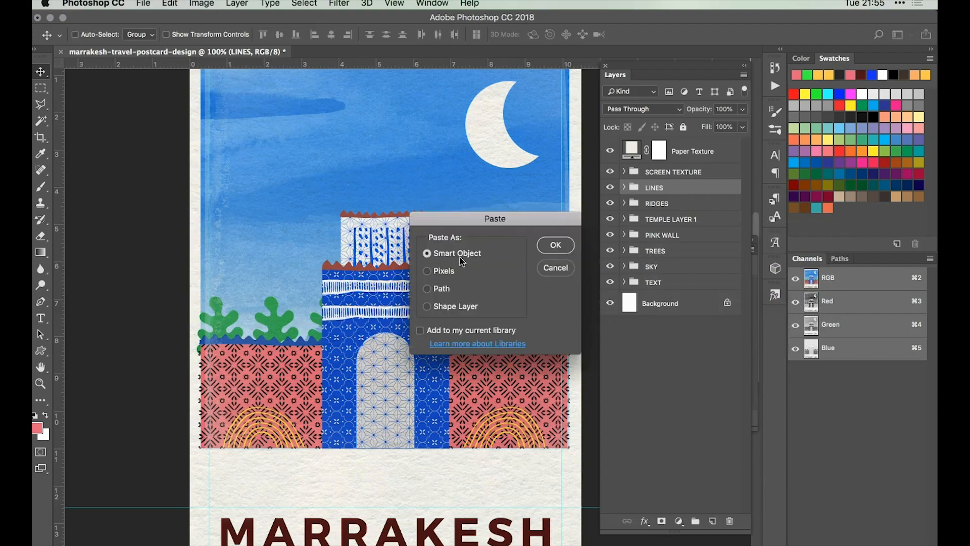
click(555, 245)
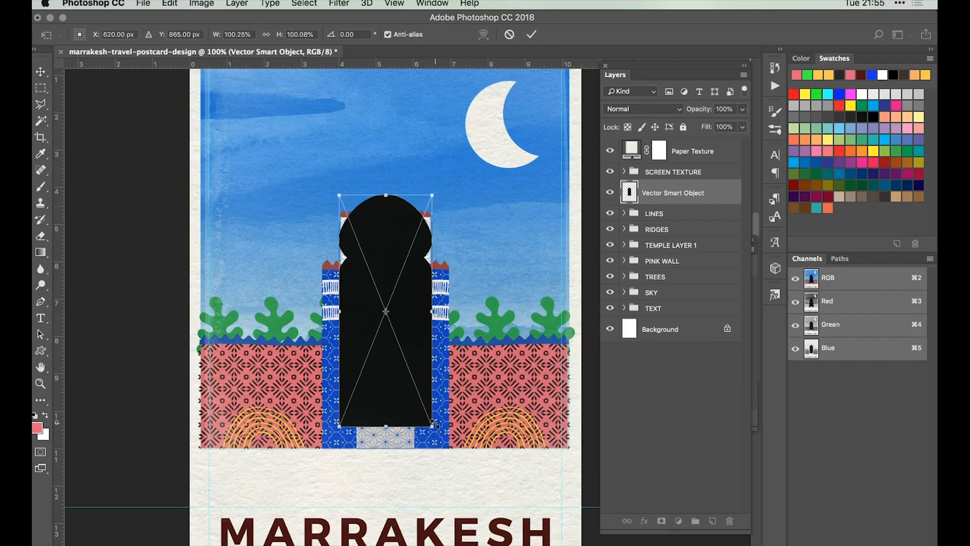
drag(433, 427, 388, 436)
key(Return)
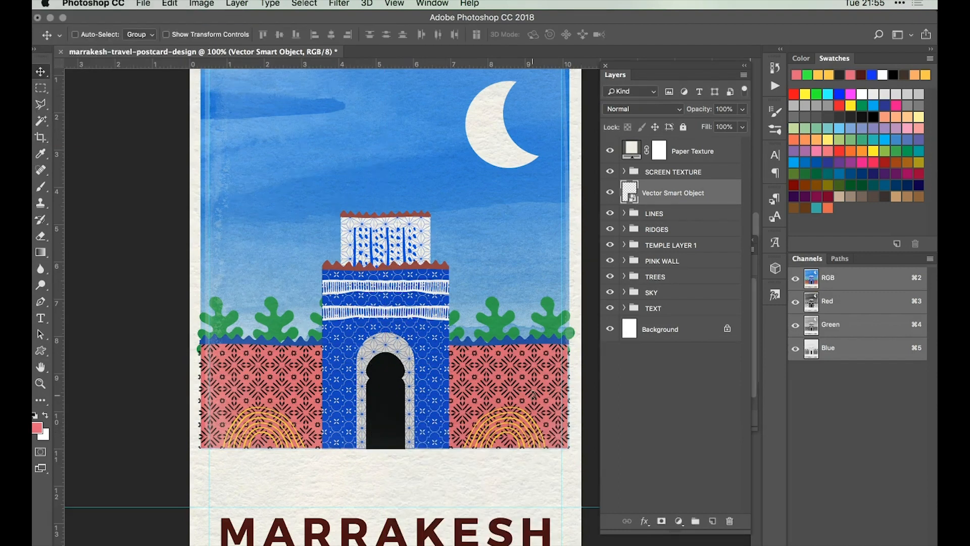
Rename the pasted vector layer as Door.
scroll(534, 394, right, 3)
double_click(681, 193)
text(D)
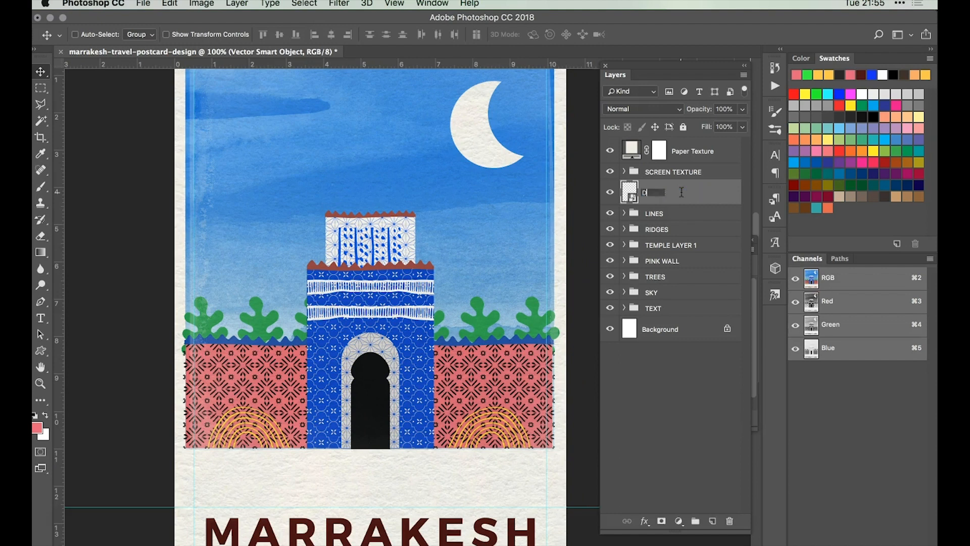
text(oor)
key(Return)
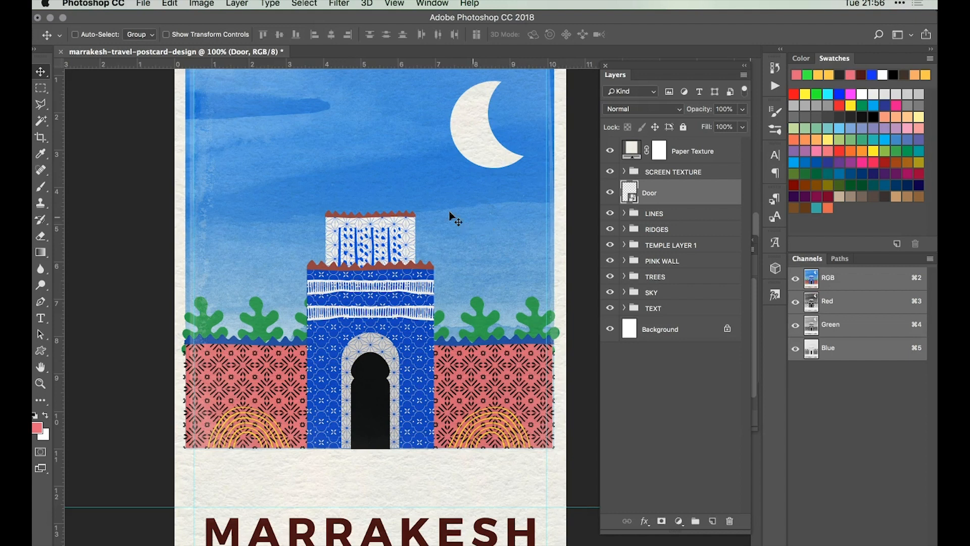
Place the embedded image "Diverse Wood Textures - Wood_8.jpg" from the Counterpart Creative folder in freebies.
click(149, 5)
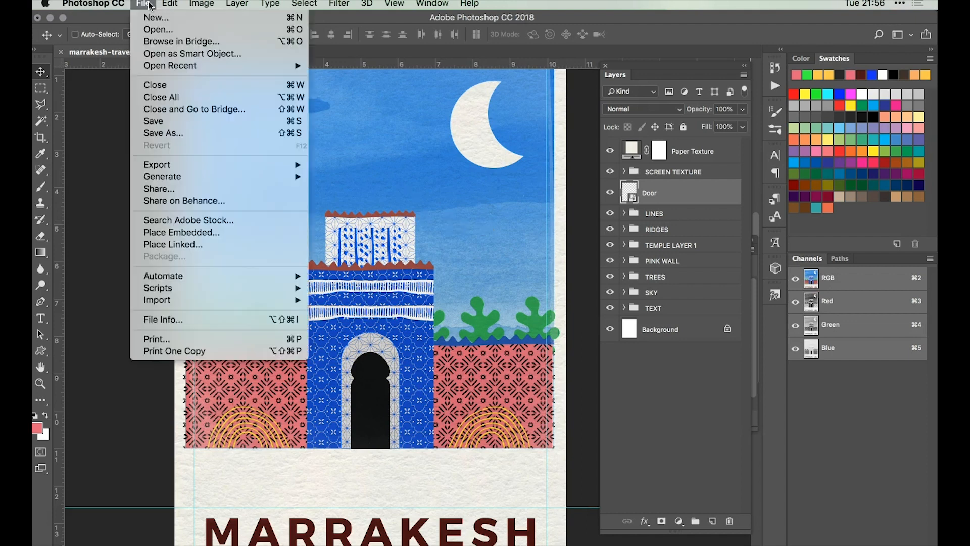
click(217, 232)
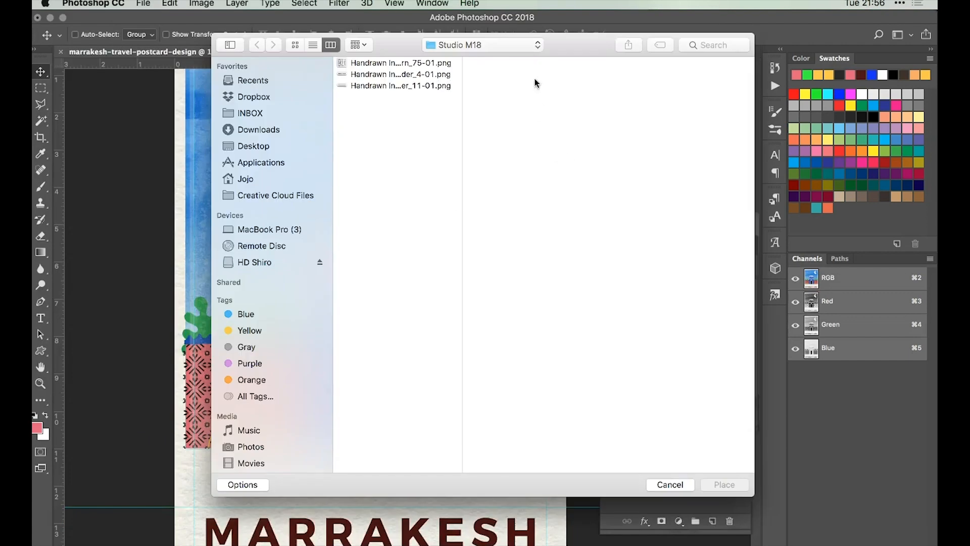
click(492, 46)
click(493, 58)
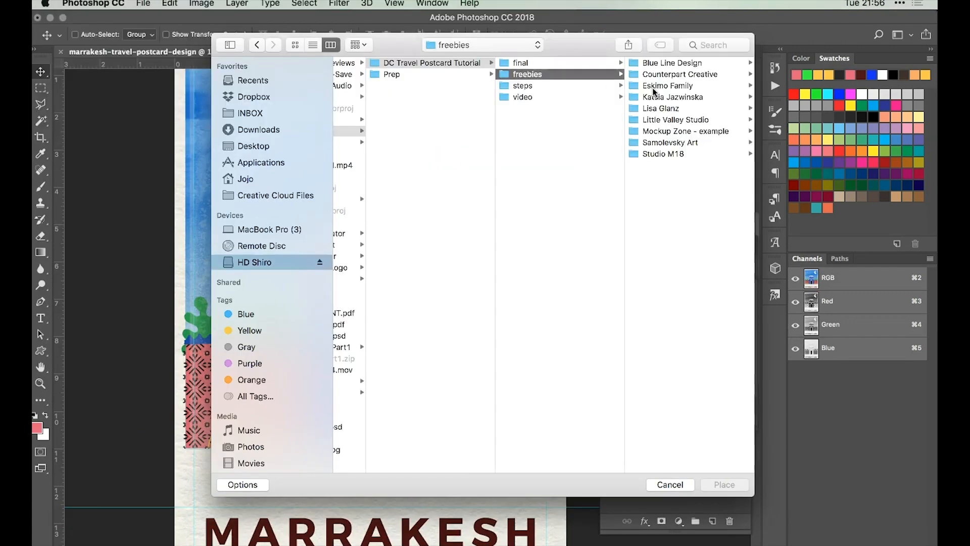
click(678, 74)
click(681, 63)
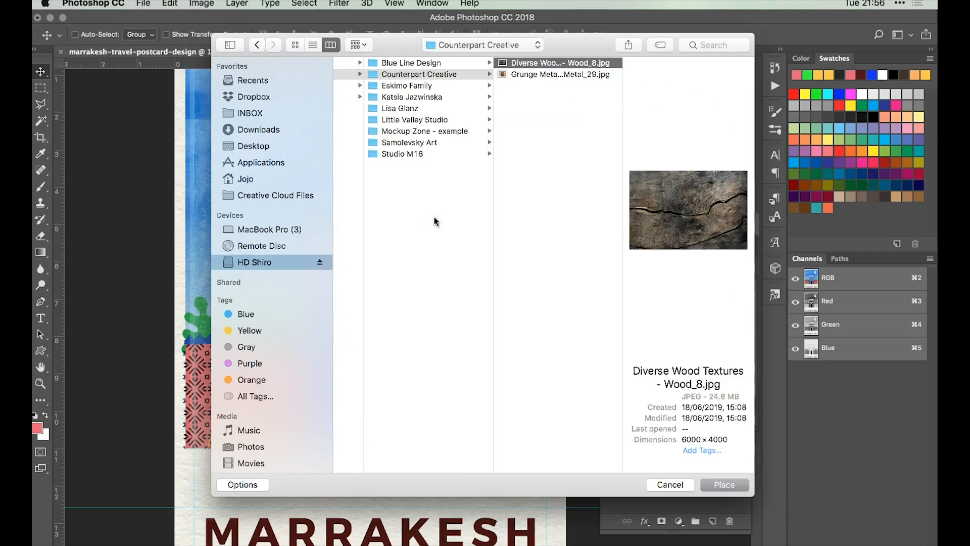
click(723, 484)
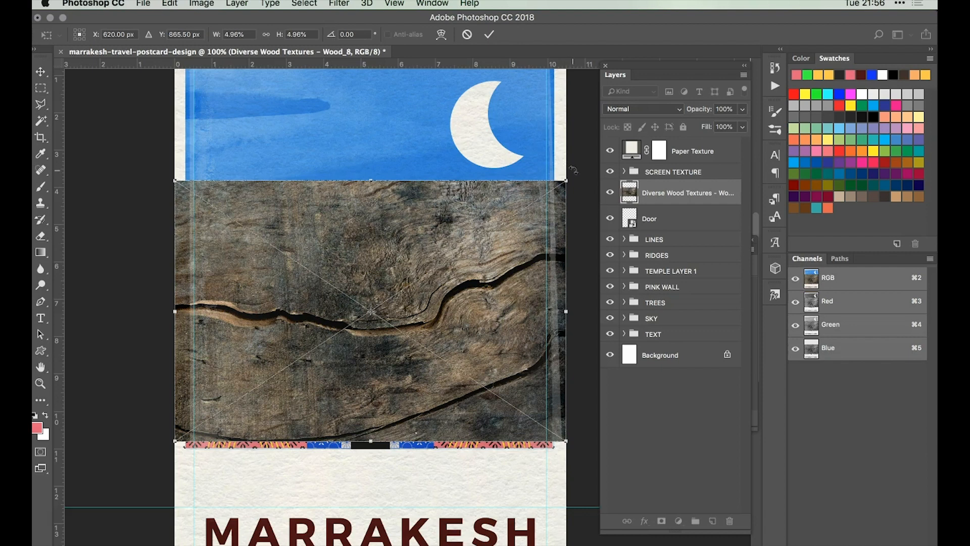
Rotate the wood texture 90 degrees, scale it to 1.37% and position it over the temple door.
drag(573, 170, 431, 411)
scroll(444, 406, down, 2)
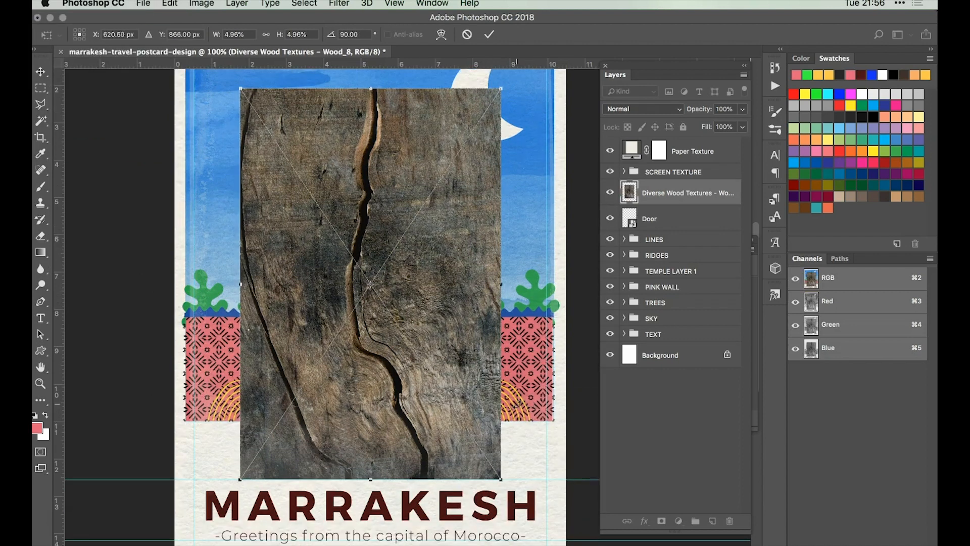
drag(504, 480, 383, 412)
drag(404, 329, 407, 316)
drag(392, 373, 392, 372)
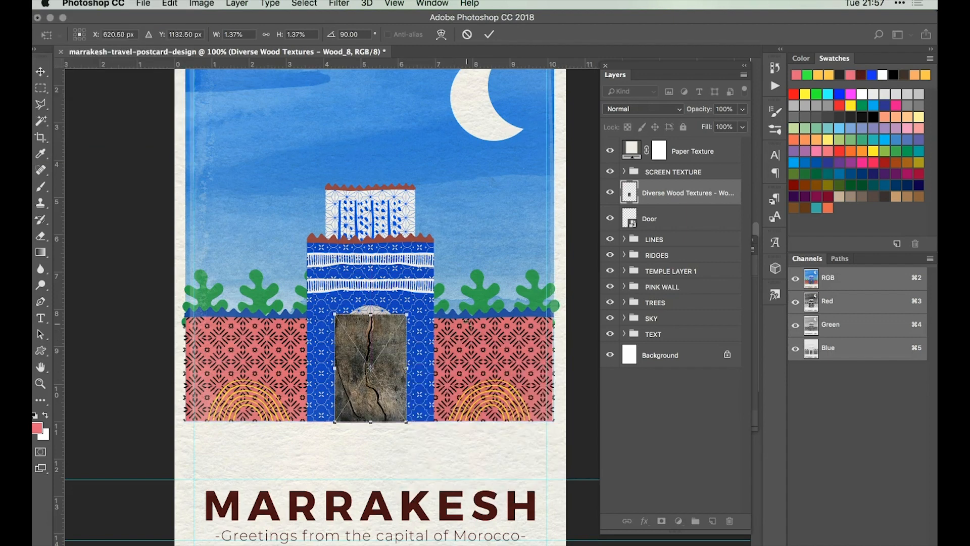
key(Return)
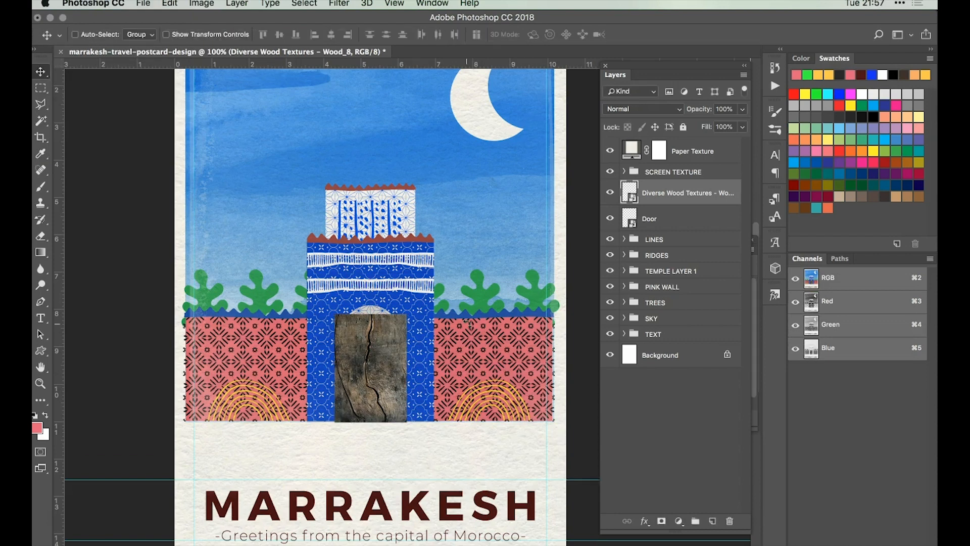
Clip the wood texture to the Door layer and shift the texture slightly right within the door shape.
scroll(467, 320, right, 1)
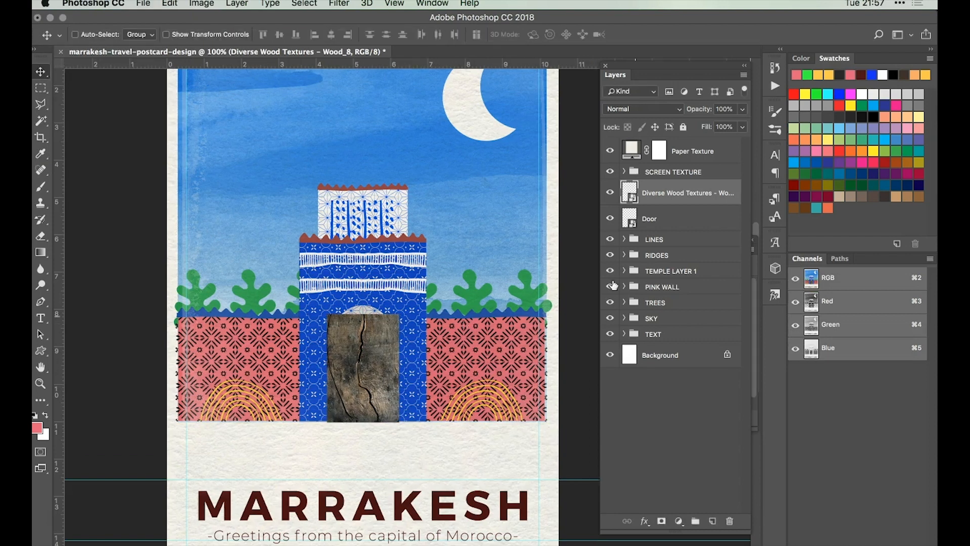
alt+click(642, 205)
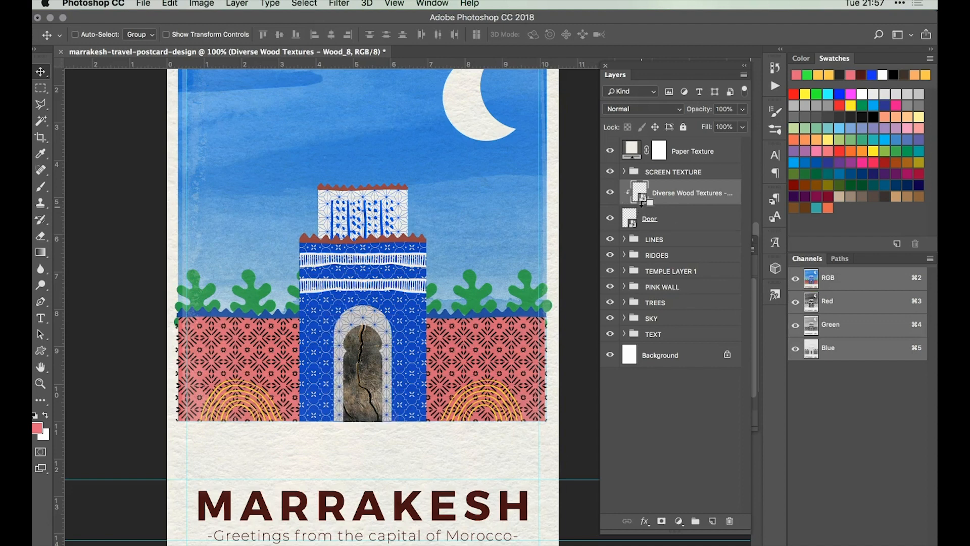
drag(451, 363, 468, 365)
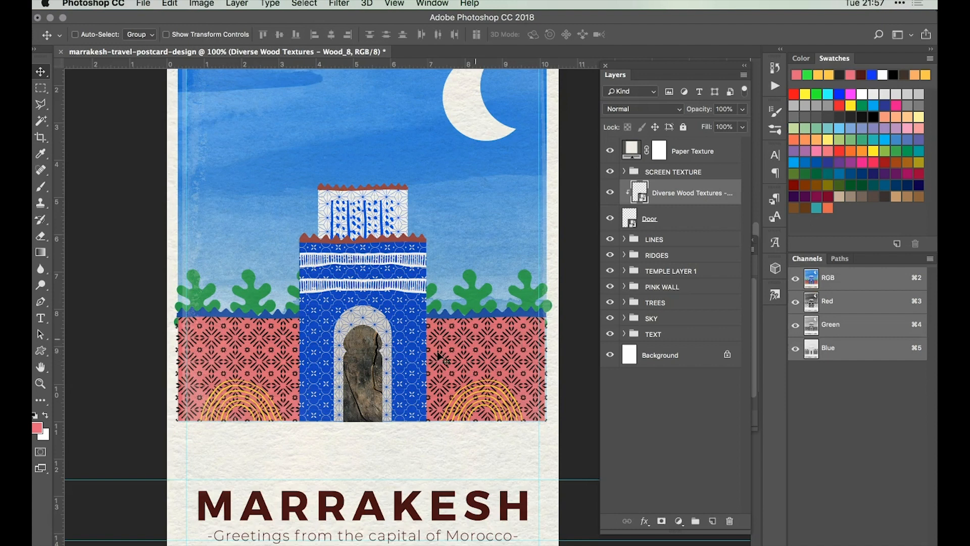
drag(440, 369, 460, 375)
scroll(429, 248, up, 1)
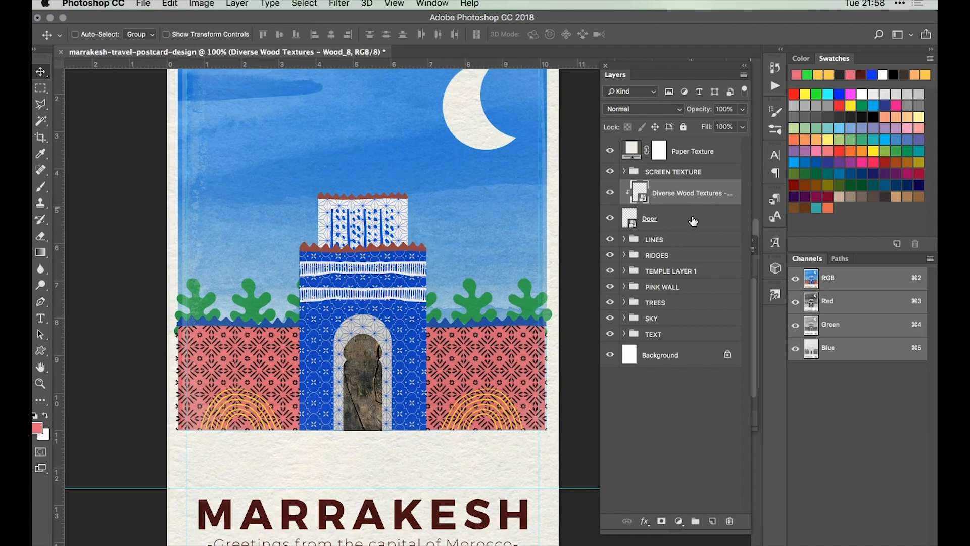
Group the wood texture and Door layers with the LINES and RIDGES groups and name the group TEMPLE LAYER 2.
shift+click(672, 242)
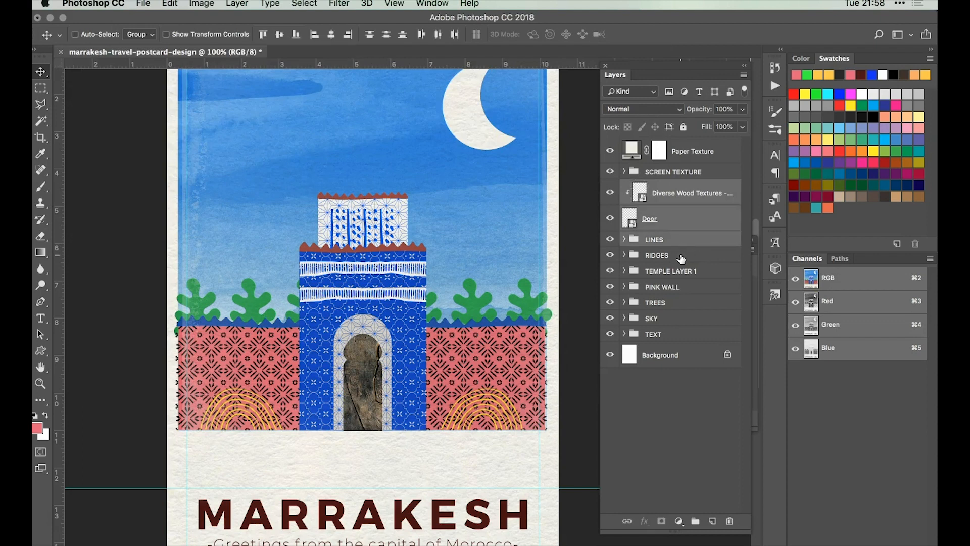
shift+click(681, 258)
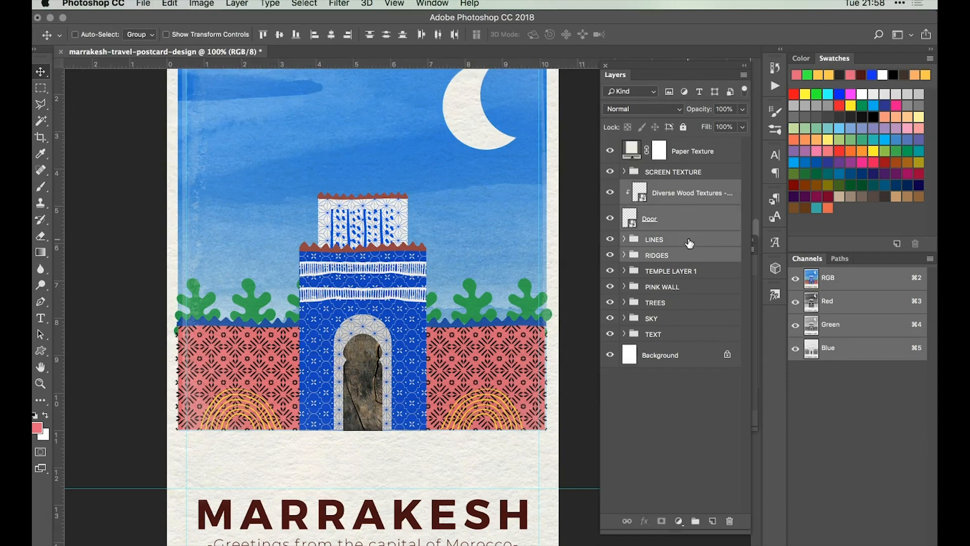
key(super+g)
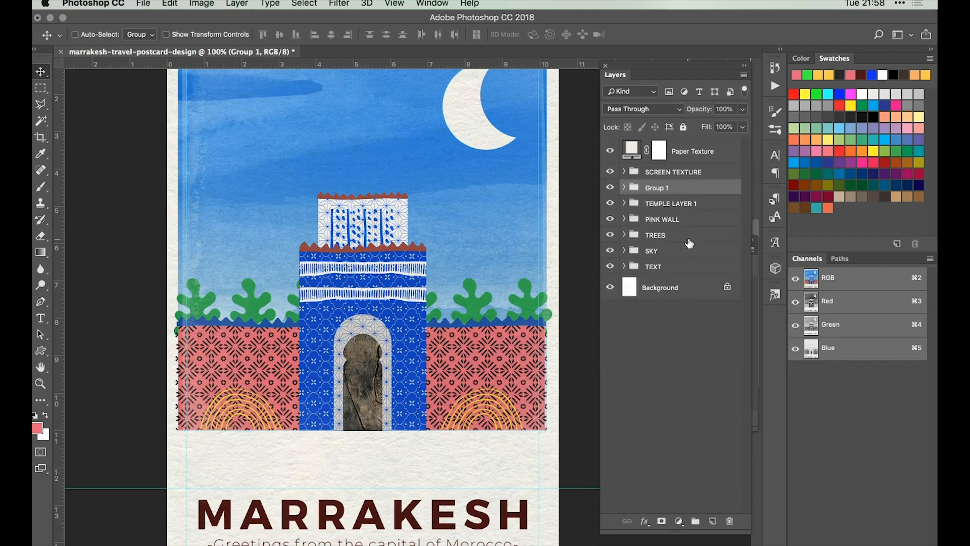
double_click(658, 188)
text(TEMPLE LAYER 2)
key(Return)
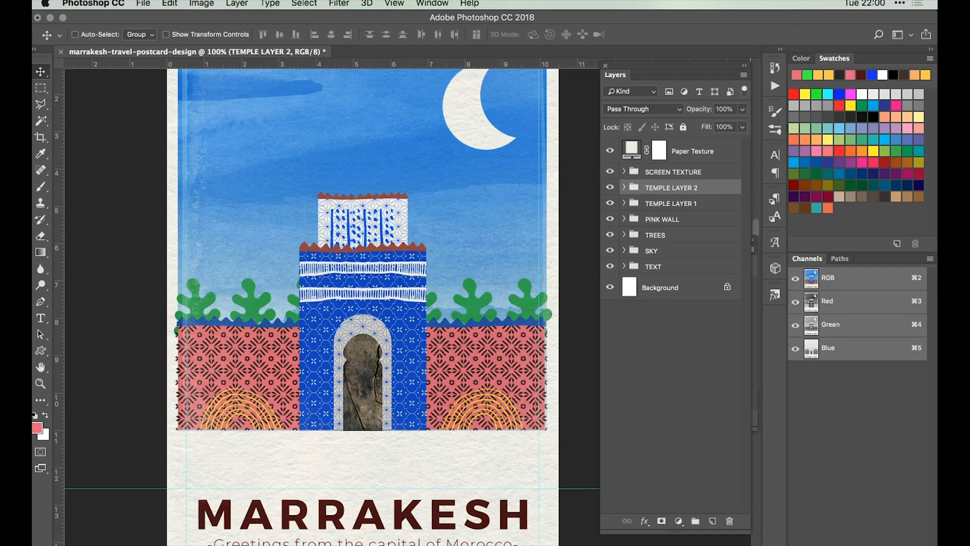
Open "100 Hand-Drawn Seamless Patterns And Shapes - Pattern 48.jpg" from the Samolevsky Art folder in freebies.
click(147, 6)
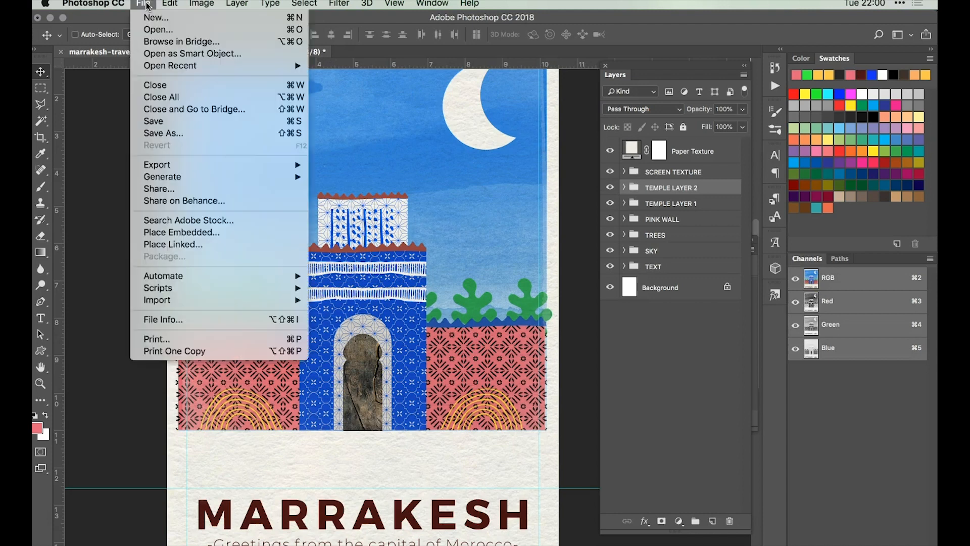
click(158, 30)
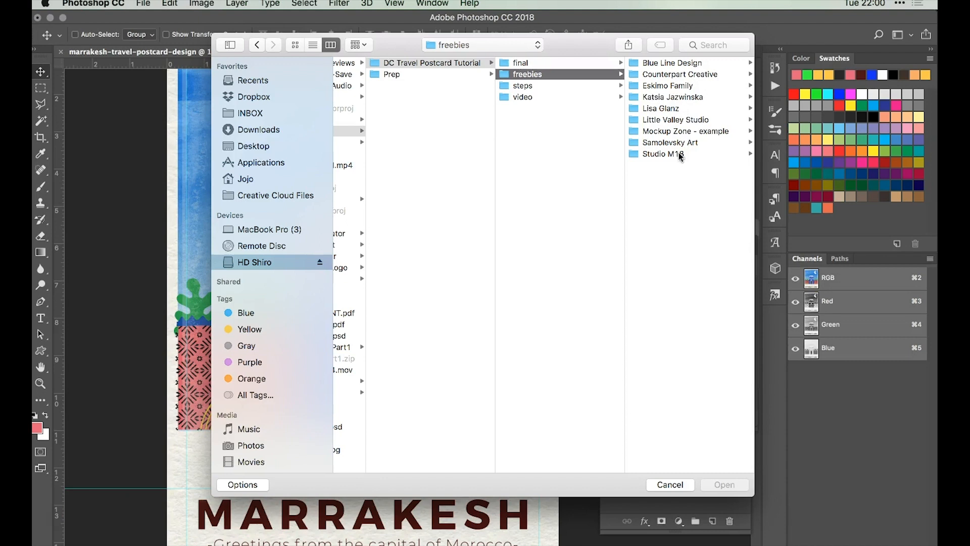
click(675, 144)
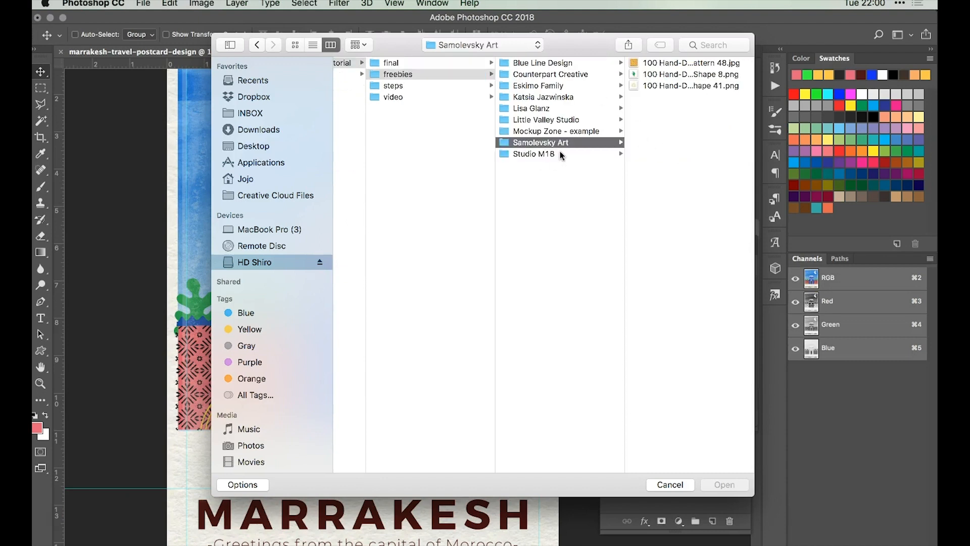
click(686, 63)
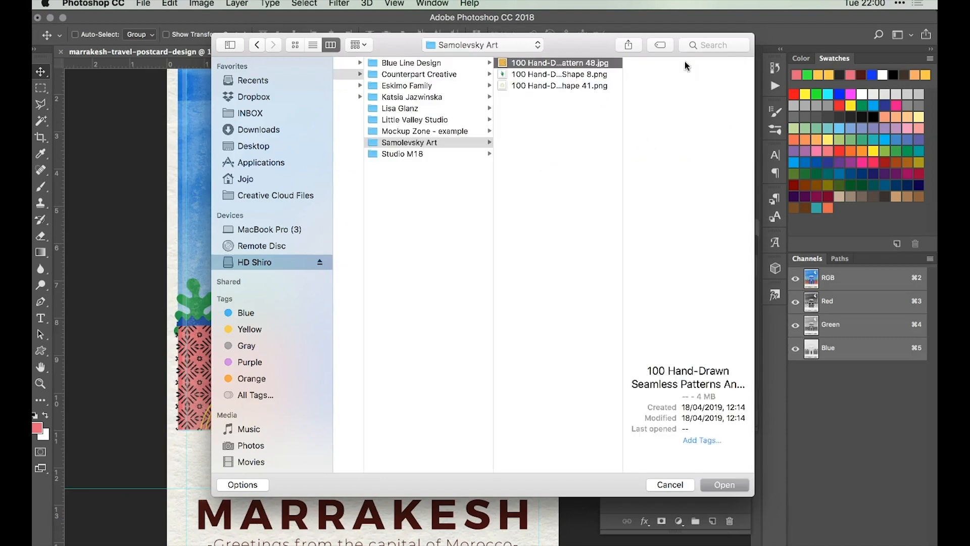
click(724, 486)
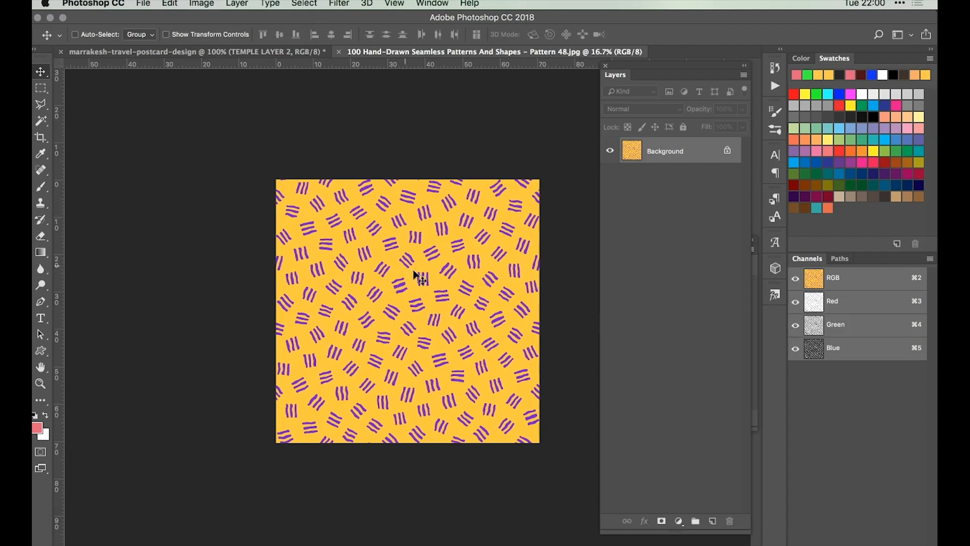
Sample the image's yellow background as the foreground color, define the image as a pattern under its default name and close it.
click(41, 154)
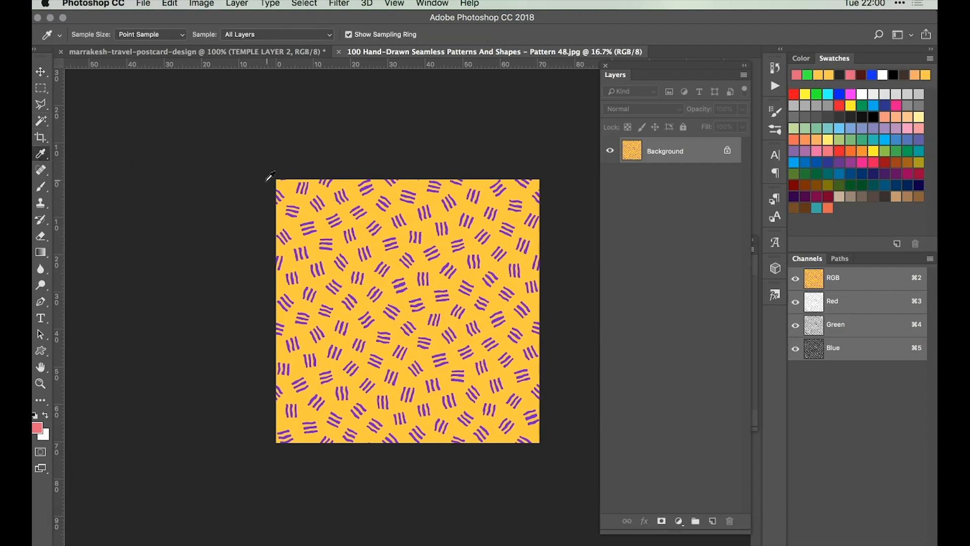
click(306, 194)
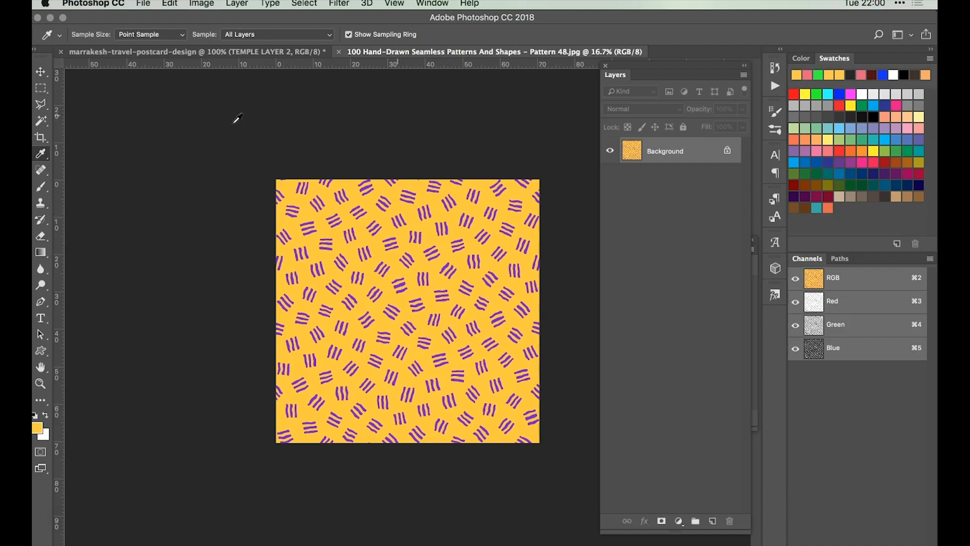
click(170, 3)
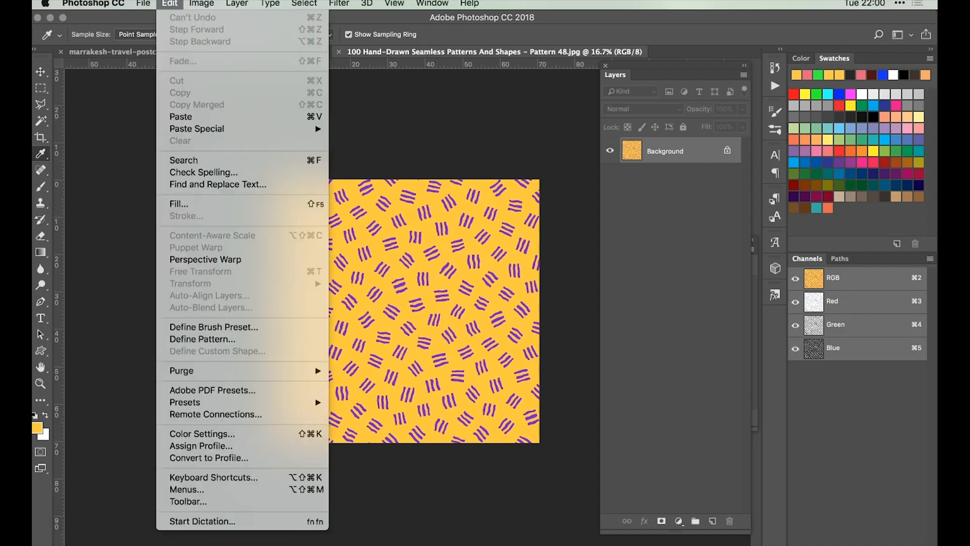
click(235, 339)
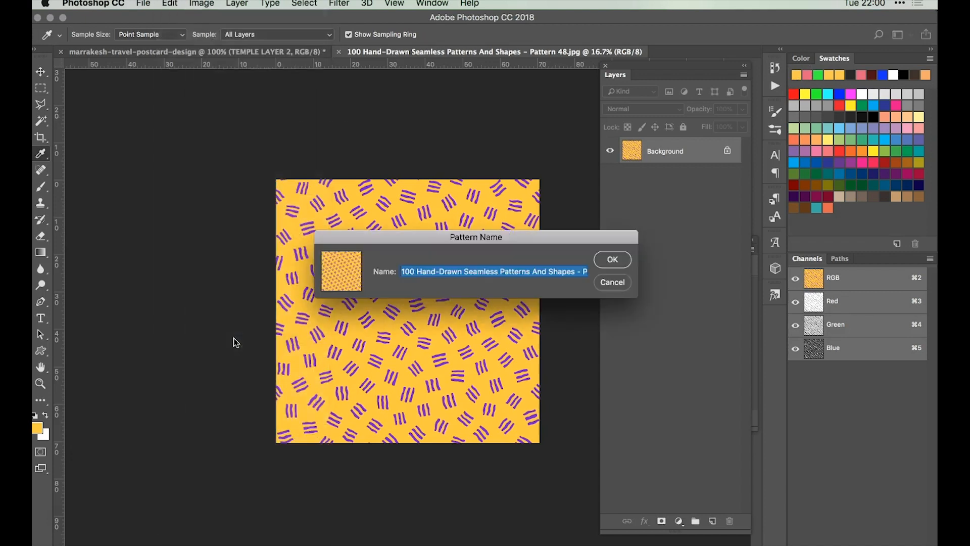
click(612, 260)
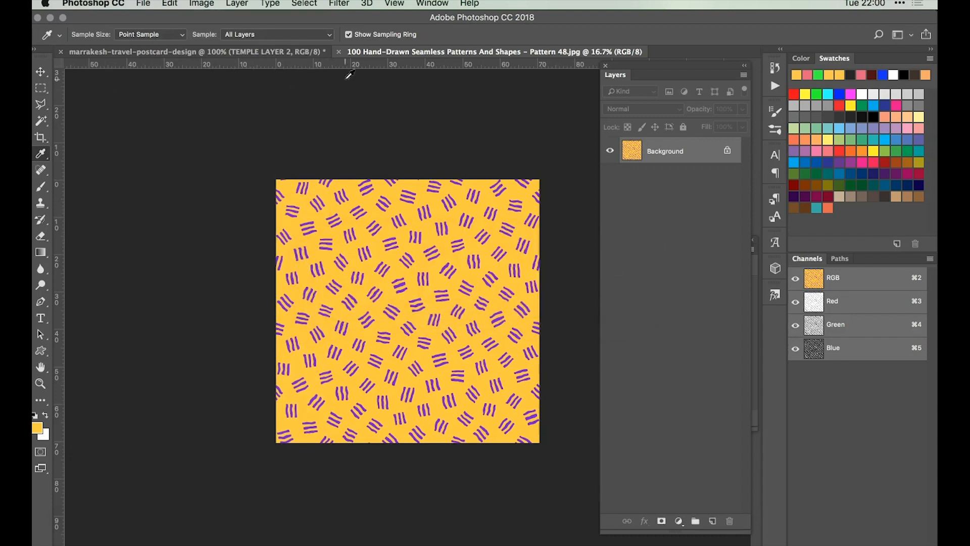
click(339, 53)
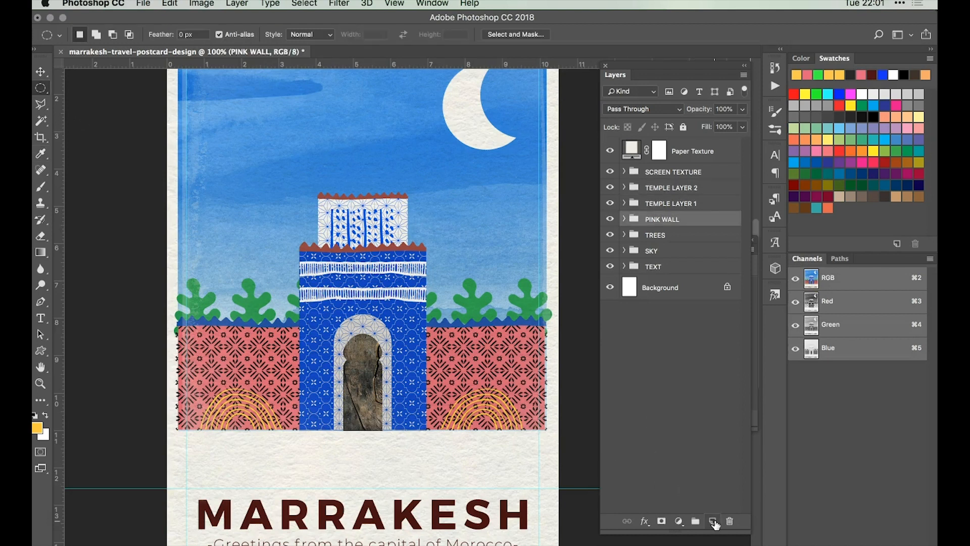
Create a new layer above the PINK WALL group and name it Dome.
click(712, 521)
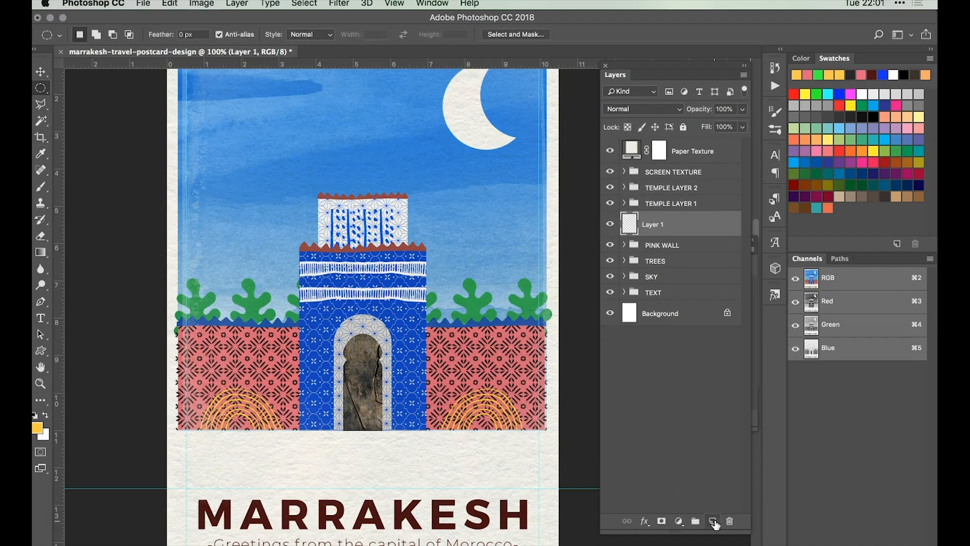
double_click(650, 225)
text(Dome)
key(Return)
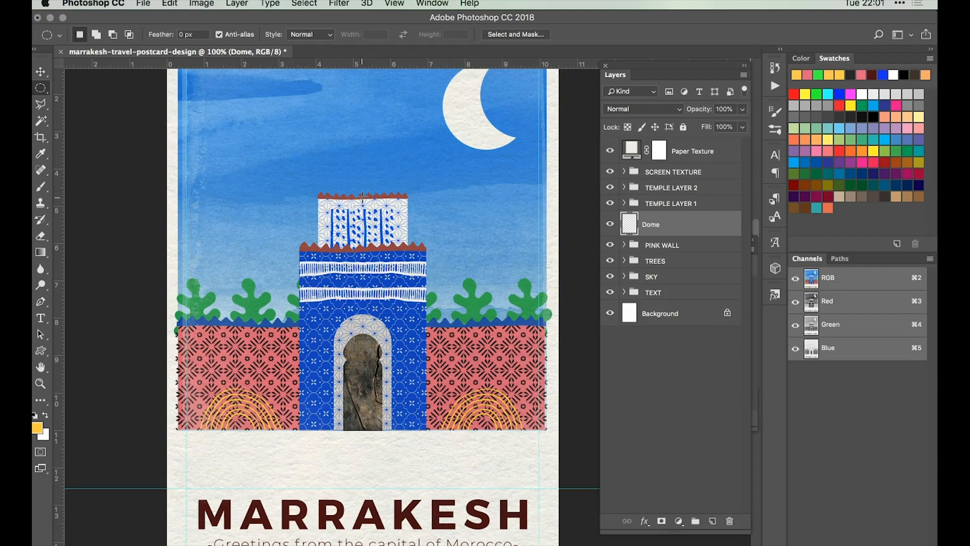
Draw a circular selection centred on the tower's top edge and fill it with a new pattern fill layer.
drag(363, 196, 398, 253)
click(238, 5)
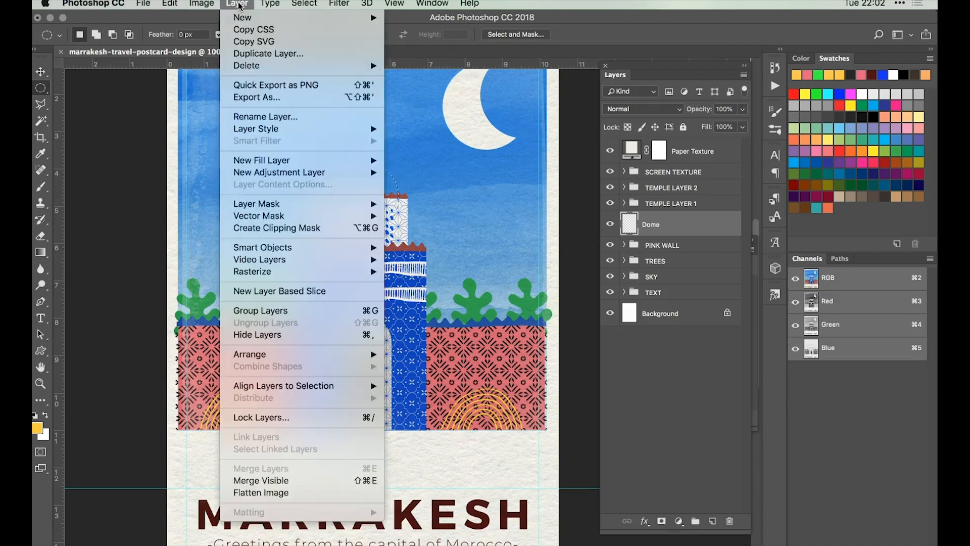
mouse_move(323, 160)
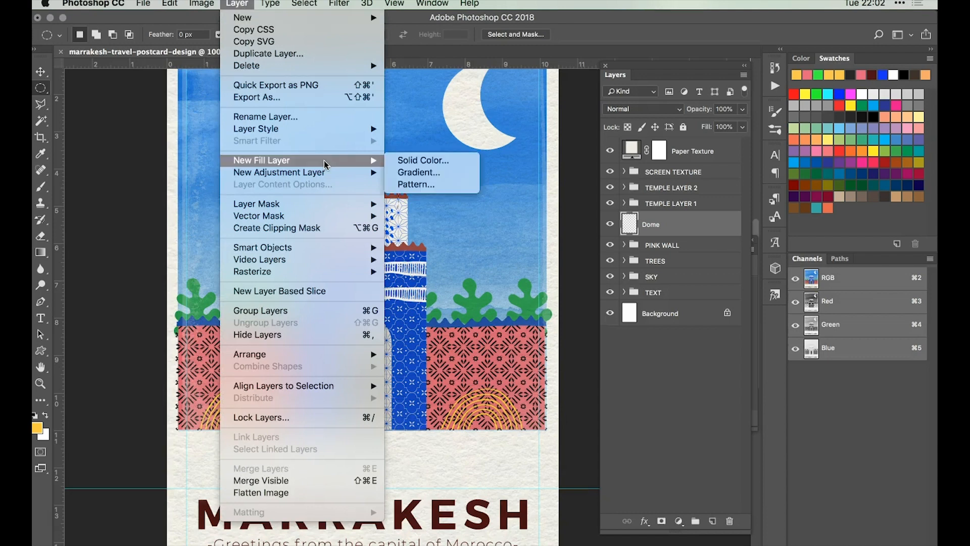
click(450, 185)
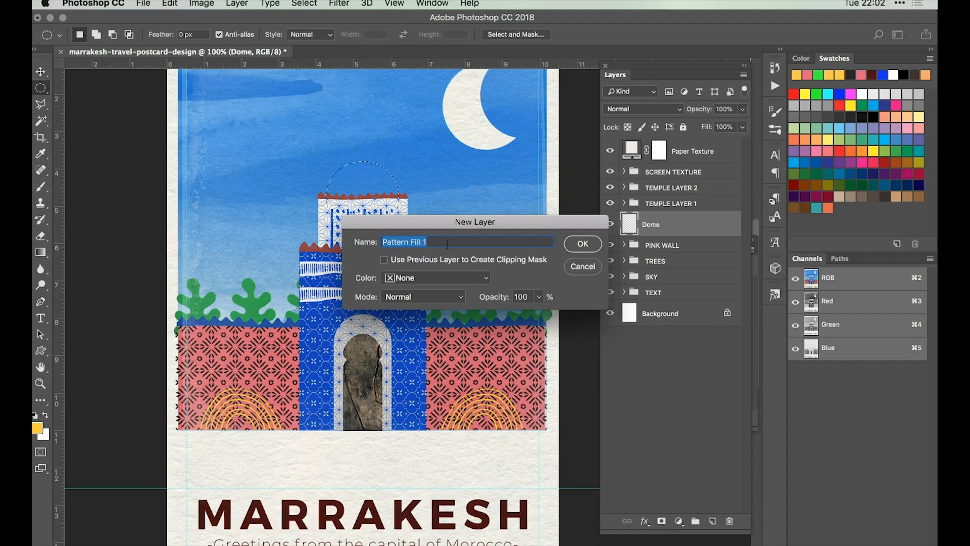
click(583, 244)
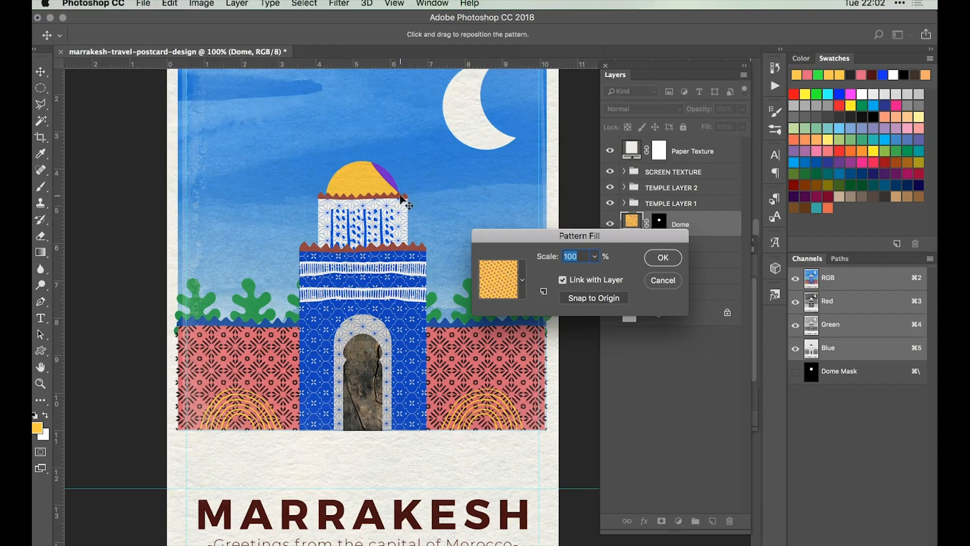
Set the dome's pattern fill scale to 23% and apply it.
click(594, 258)
drag(590, 273, 590, 276)
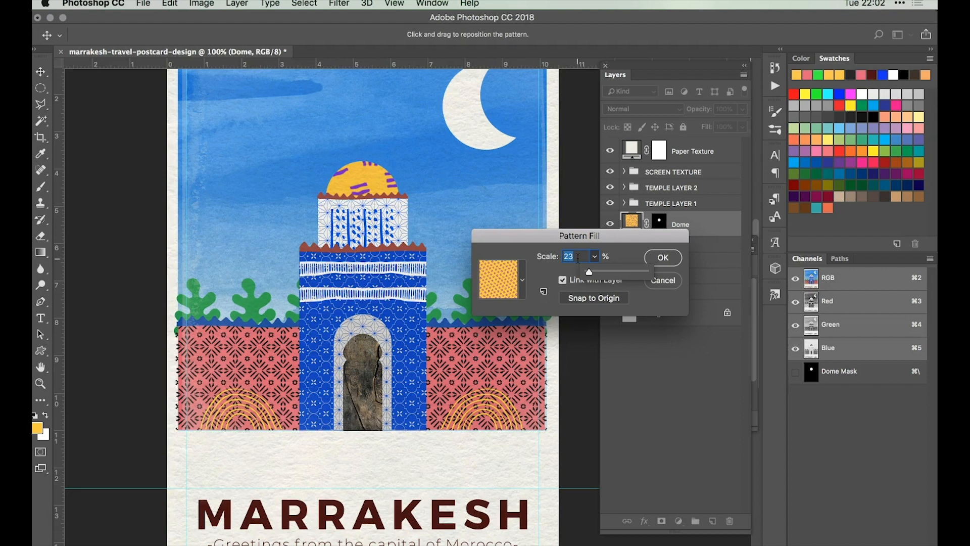
click(577, 258)
double_click(577, 258)
text(20)
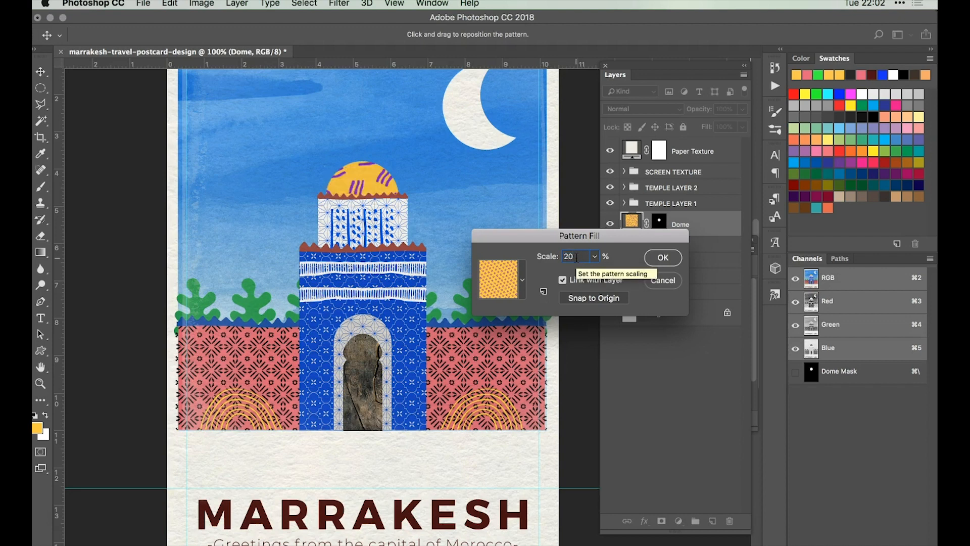
key(Down)
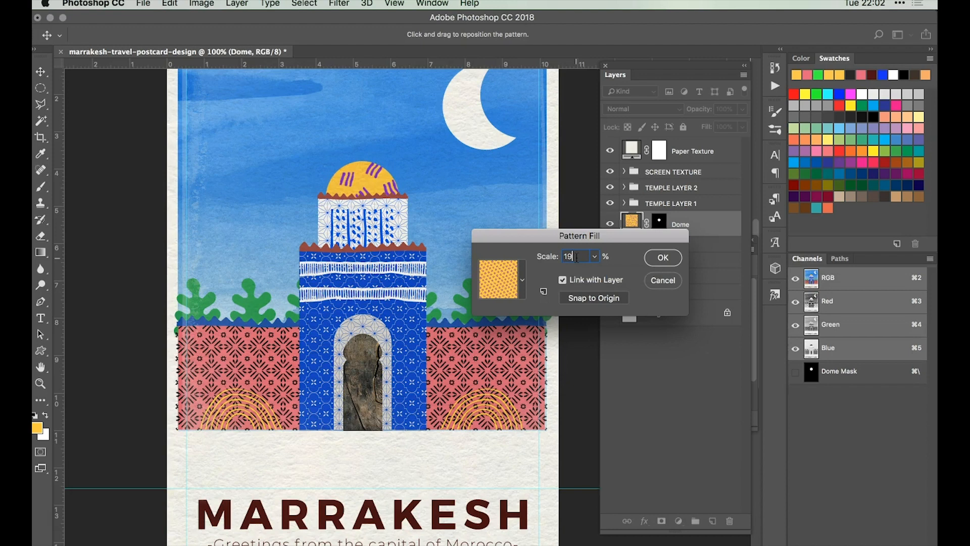
key(BackSpace)
key(BackSpace)
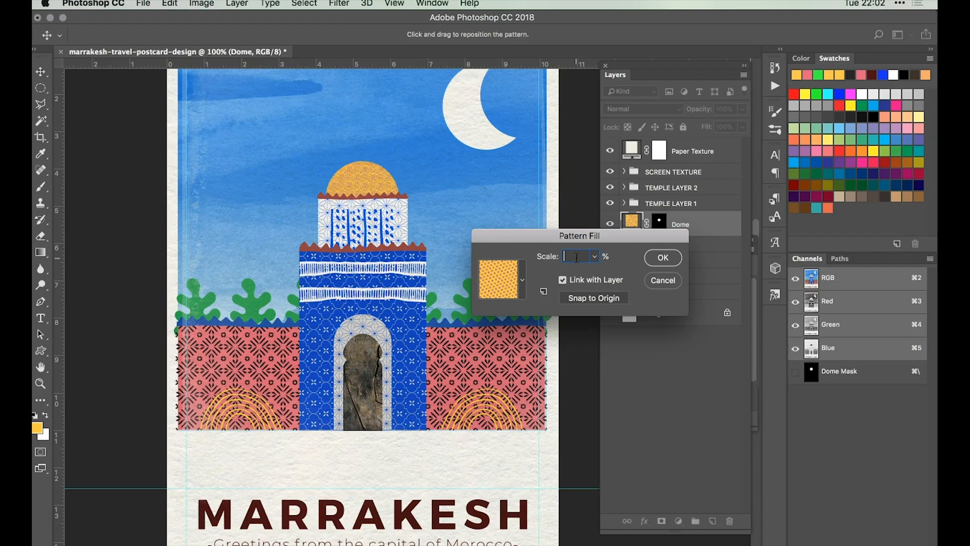
text(23)
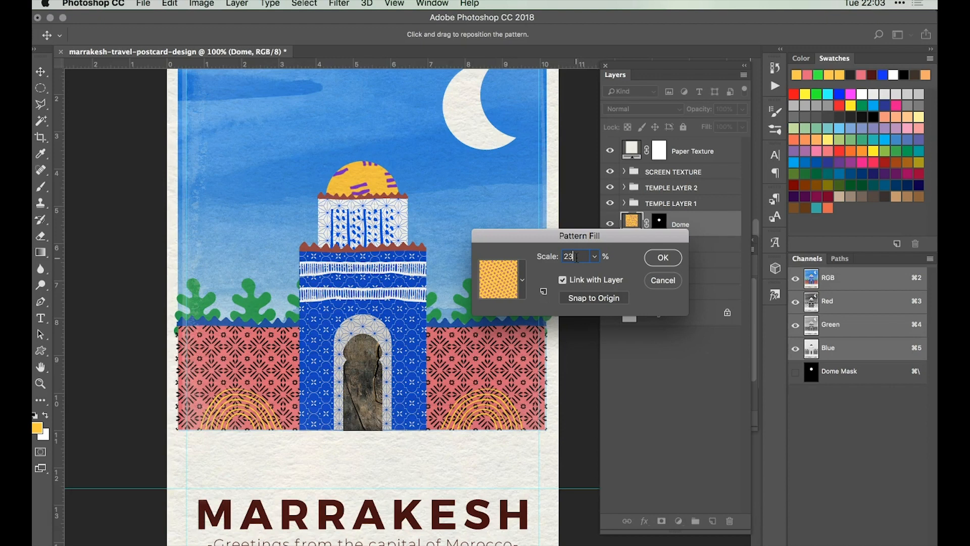
key(Return)
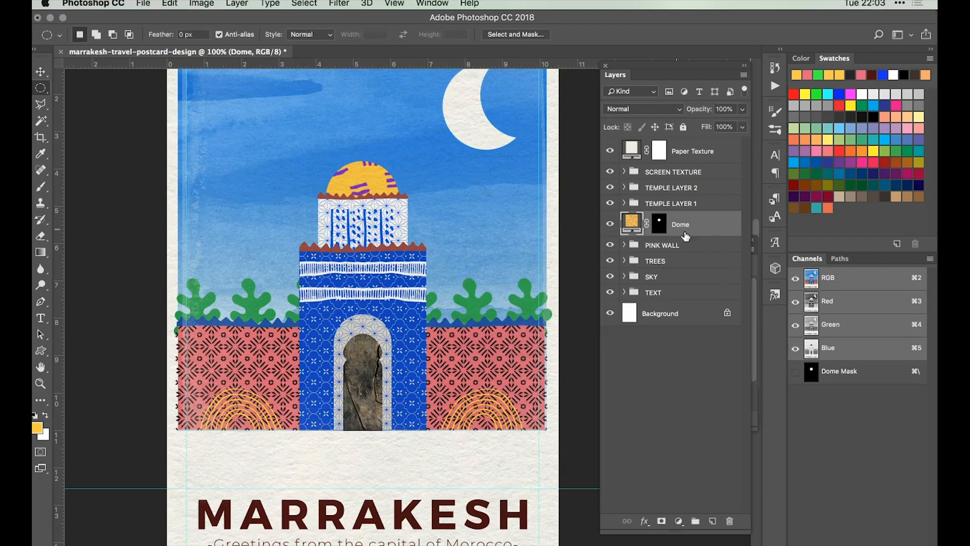
Draw a small circle above the dome on a new layer and fill it with the yellow foreground color.
scroll(358, 199, up, 3)
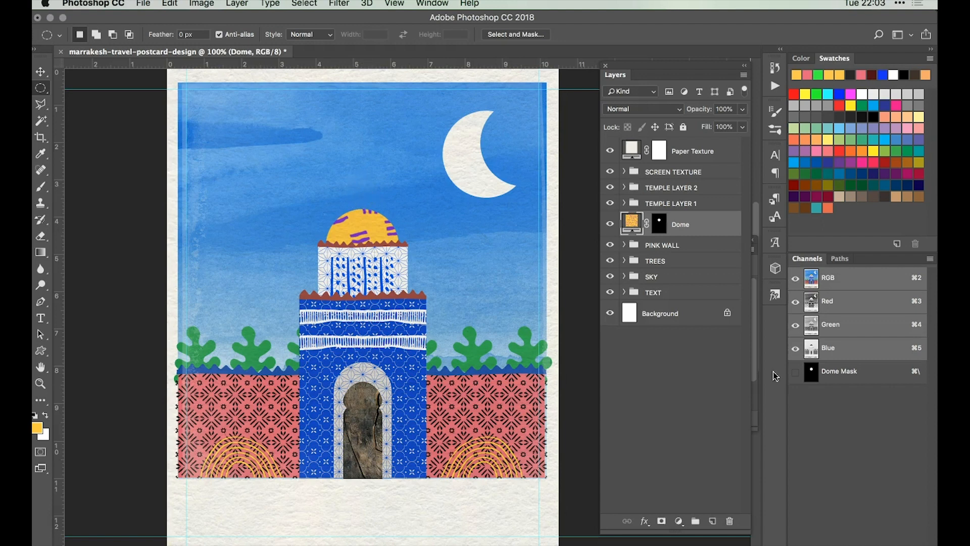
click(712, 521)
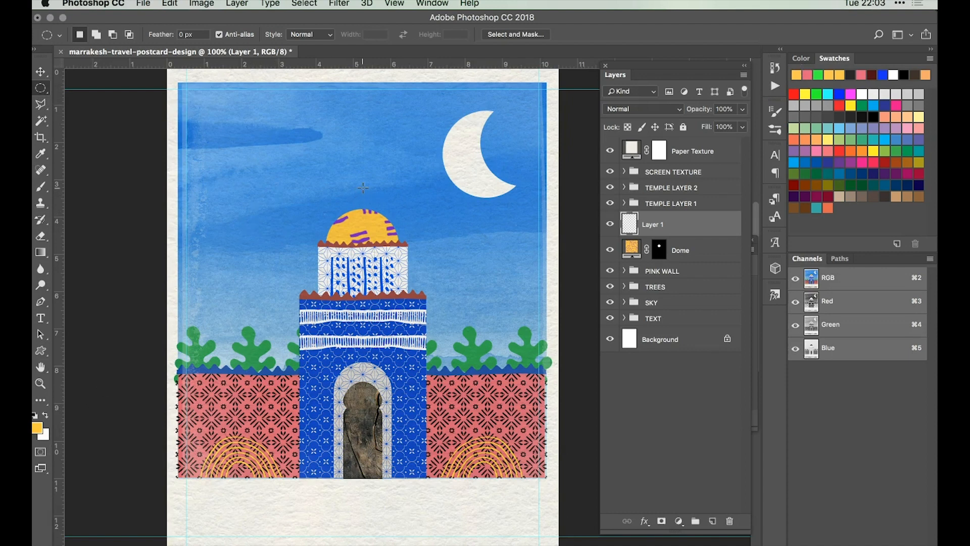
drag(363, 190, 373, 196)
key(alt+BackSpace)
key(super+d)
key(v)
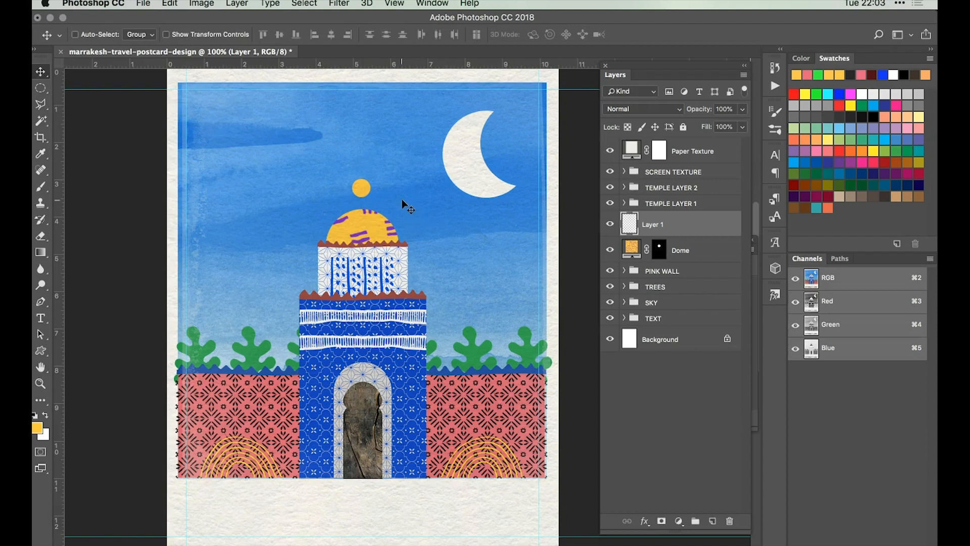
Nudge the small yellow circle down about 0.20 cm and slightly right so it sits centred on top of the dome.
key(Down)
key(Down)
key(Down)
key(Down)
key(Down)
key(Down)
key(Down)
key(Down)
key(Down)
key(Down)
key(Down)
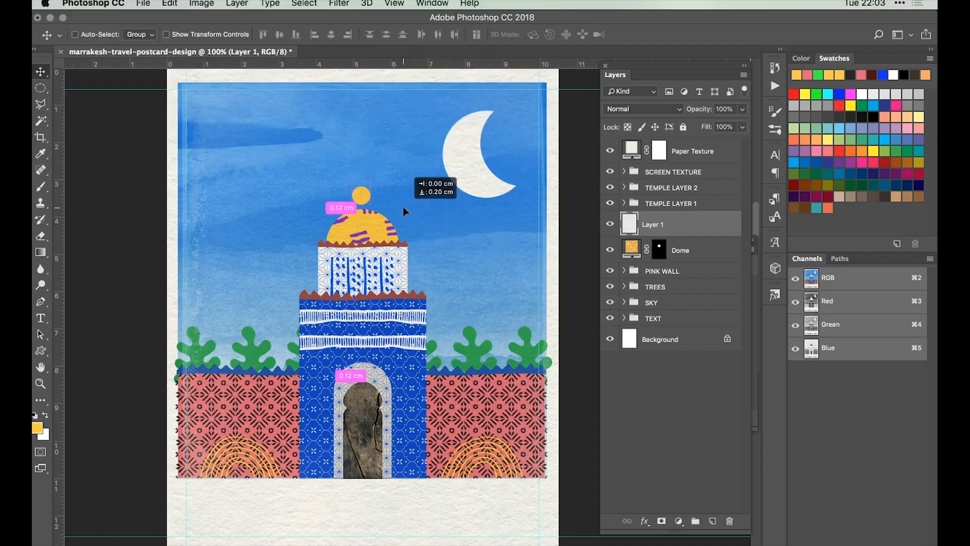
key(Right)
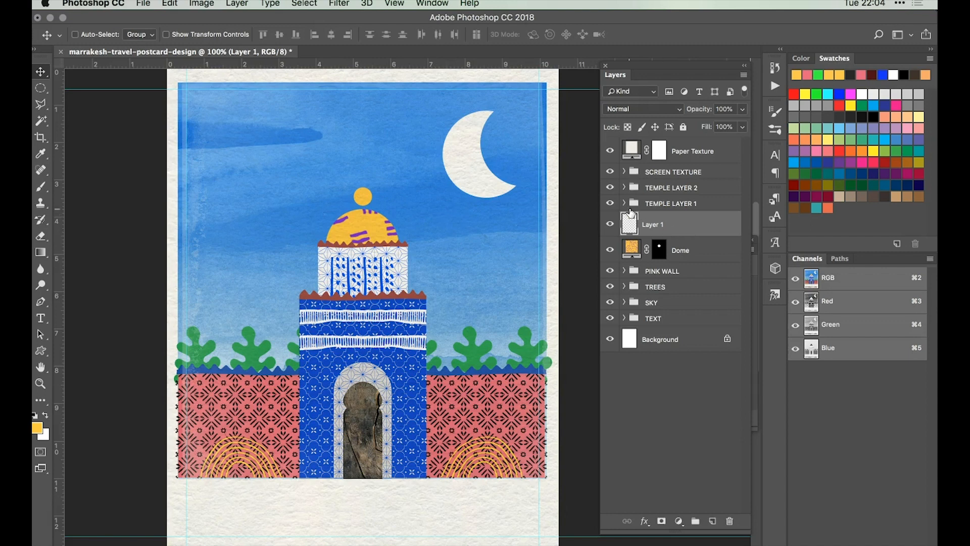
Rename the yellow circle's layer as "Circle big".
double_click(657, 227)
text(Cirle)
key(BackSpace)
key(BackSpace)
text(cle big)
key(Return)
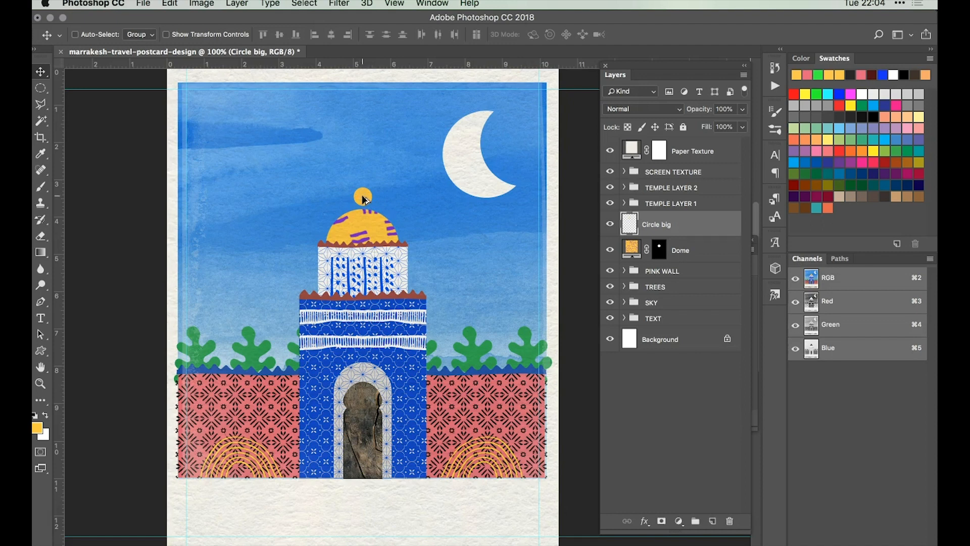
Duplicate the yellow circle, scale the copy to 55.17% and stack it directly on top of the original circle.
drag(364, 195, 365, 168)
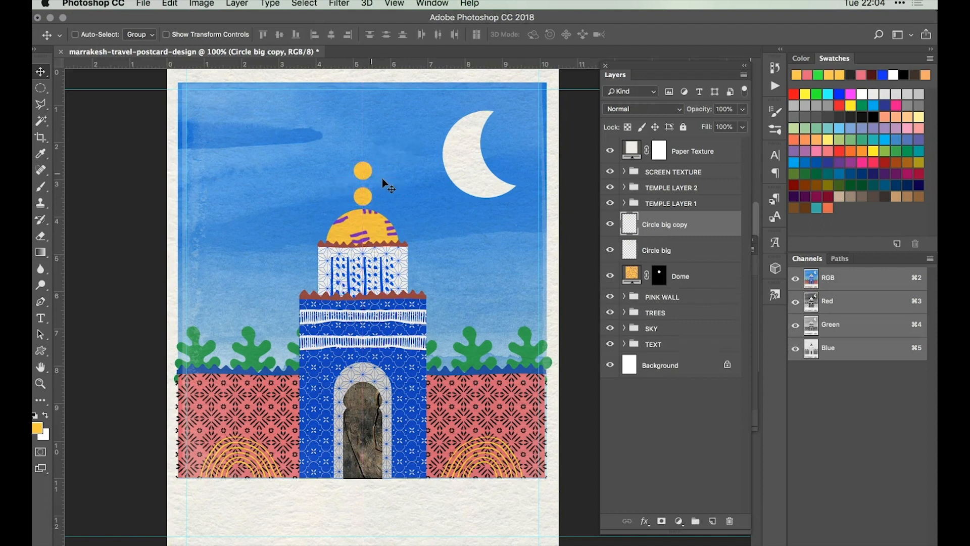
key(super+t)
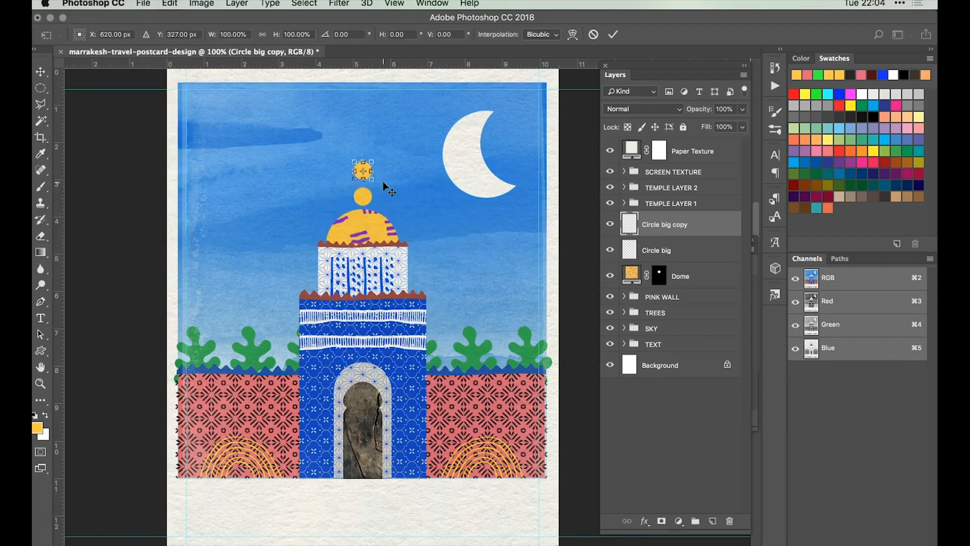
scroll(383, 181, right, 2)
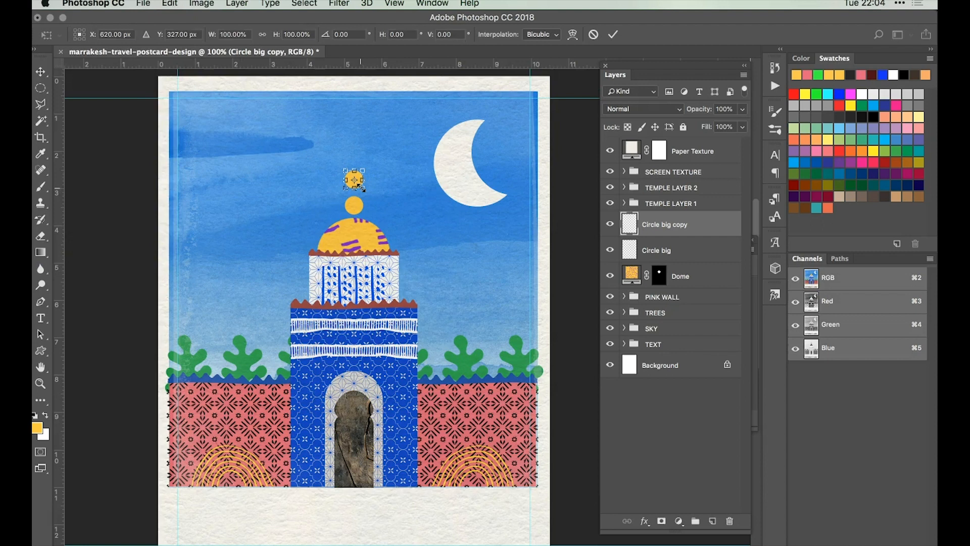
drag(361, 185, 358, 184)
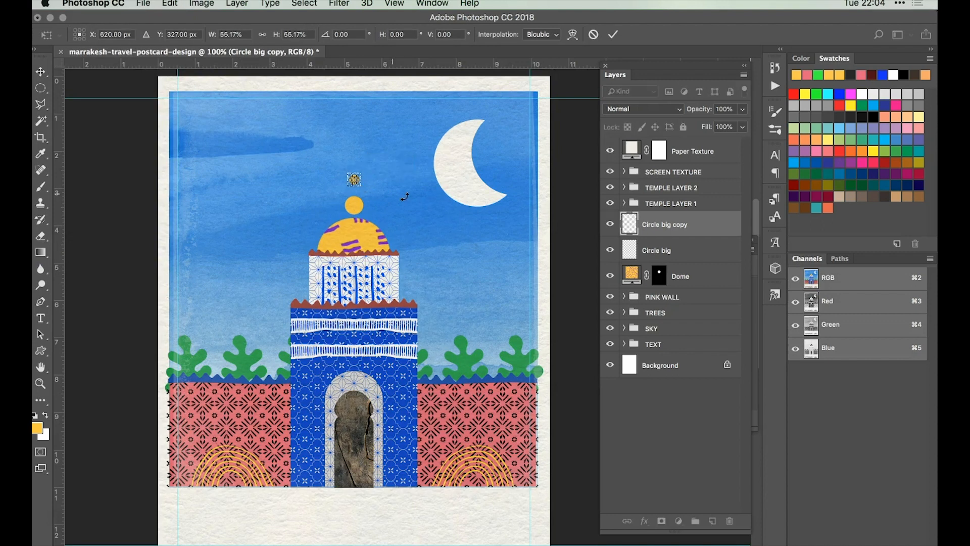
key(Return)
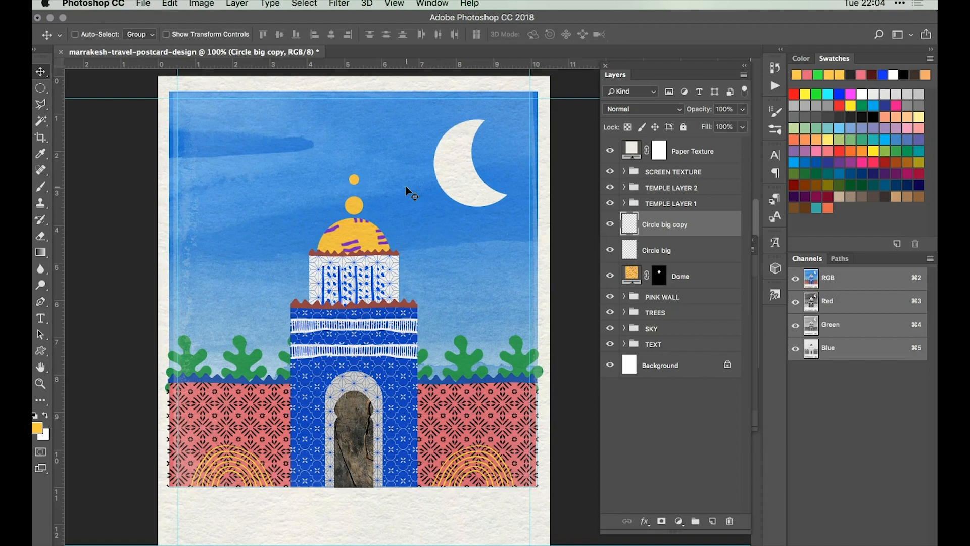
drag(406, 185, 405, 192)
Centre the dome and both circles horizontally against the Background layer.
shift+click(702, 275)
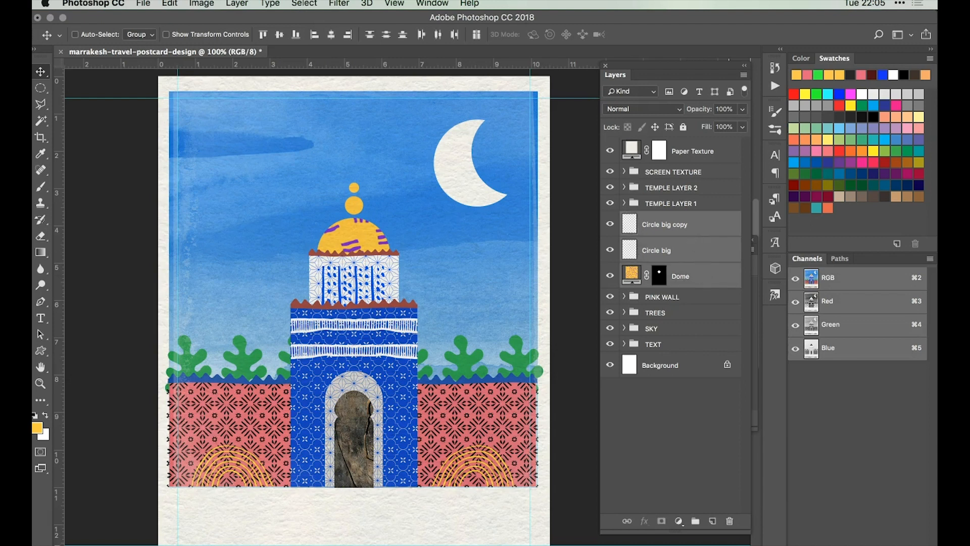
key(super)
super+click(692, 372)
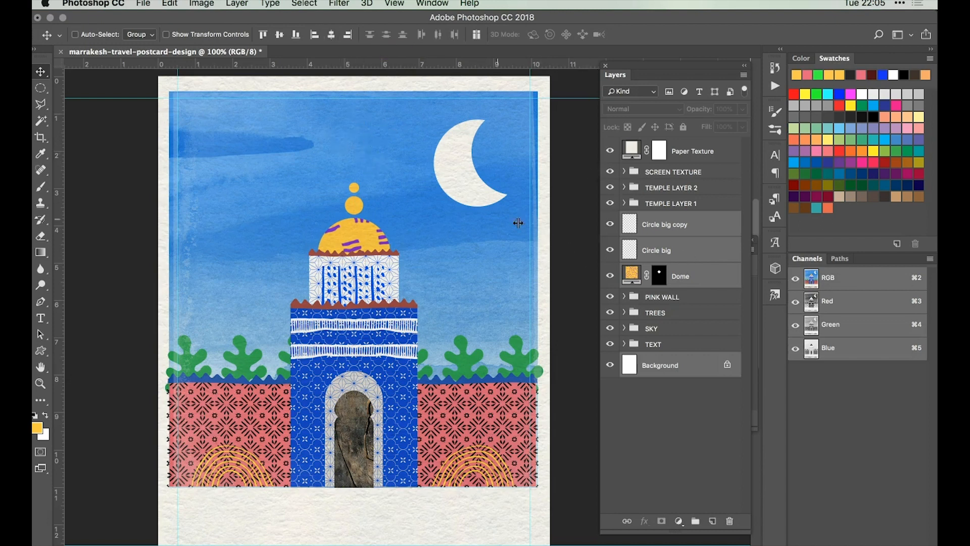
click(697, 250)
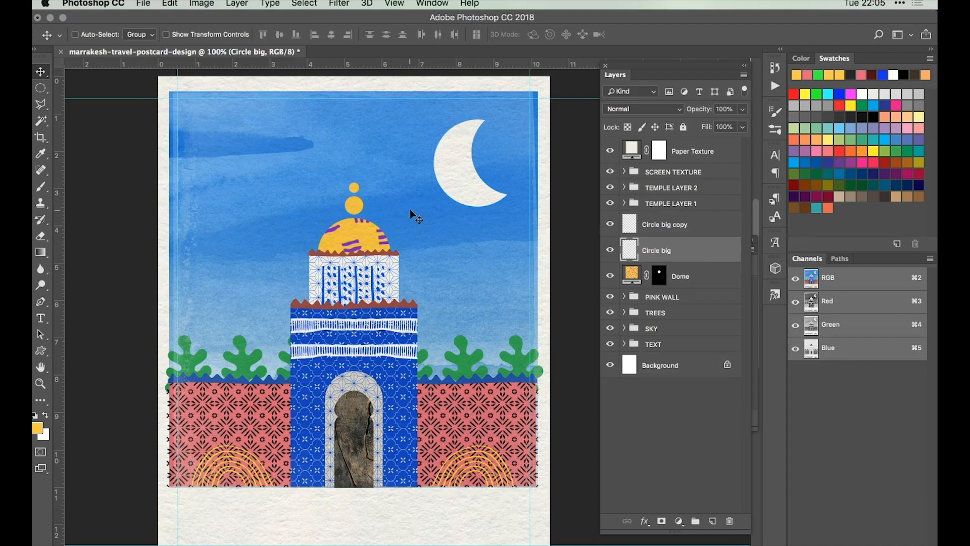
Rename the "Circle big copy" layer as "Circle little".
double_click(664, 223)
drag(661, 224, 704, 226)
text(little)
key(Return)
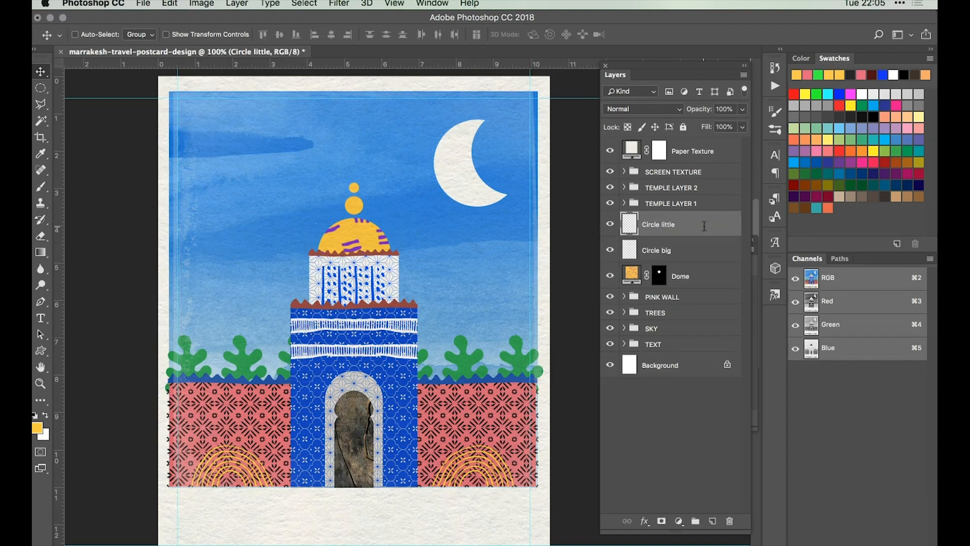
Add a new layer above "Circle little" and name it "Spike".
click(713, 524)
double_click(653, 225)
key(BackSpace)
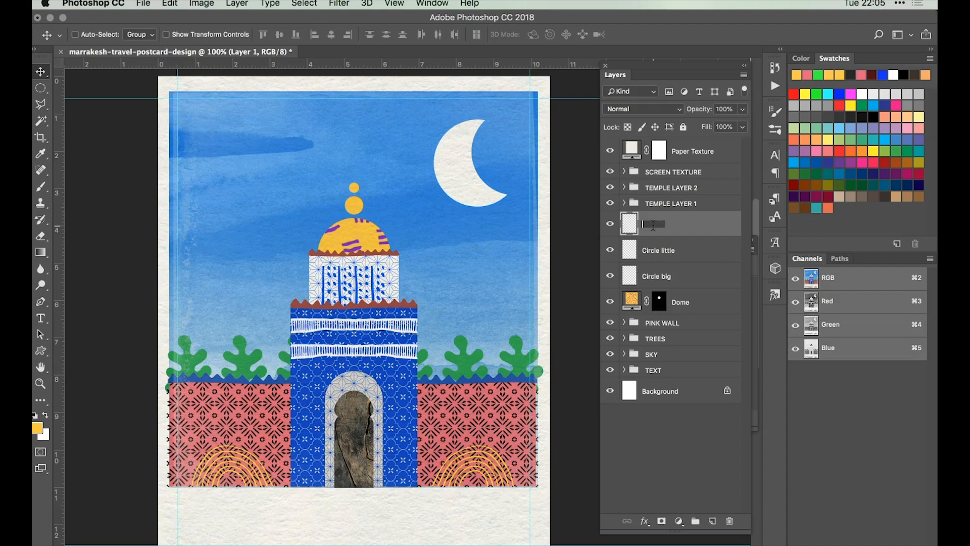
key(Return)
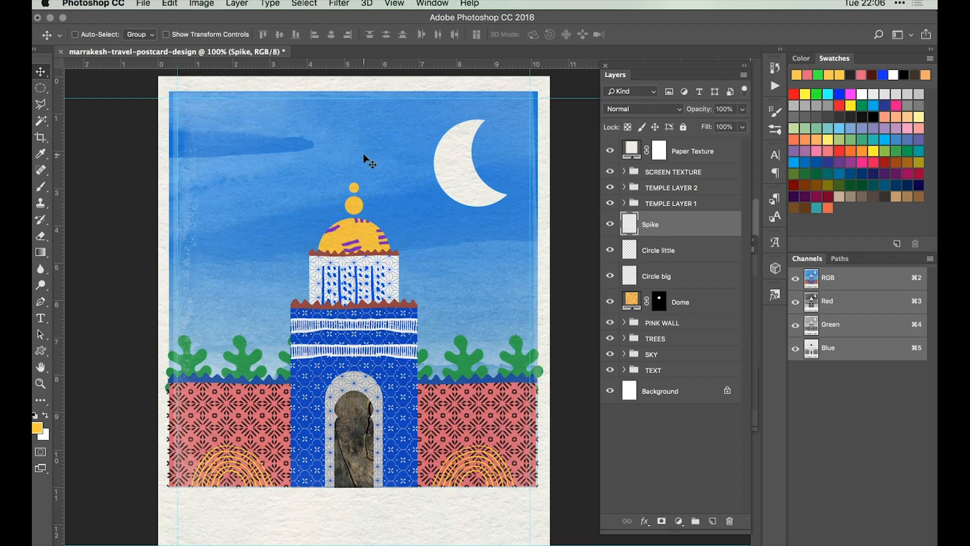
Paint a short vertical yellow line with the Brush tool just above the little circle on the Spike layer.
key(super+equal)
key(super+equal)
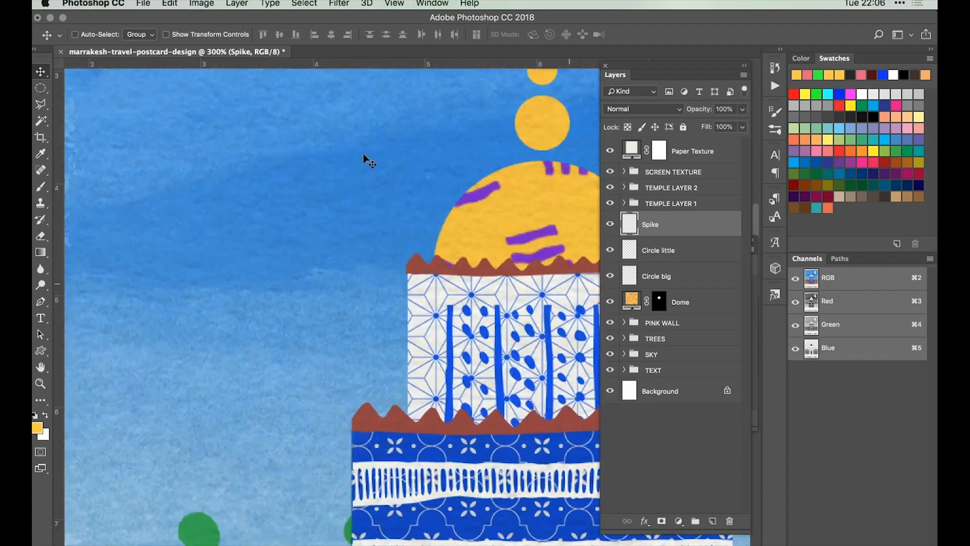
scroll(370, 161, up, 5)
scroll(368, 159, right, 8)
key(b)
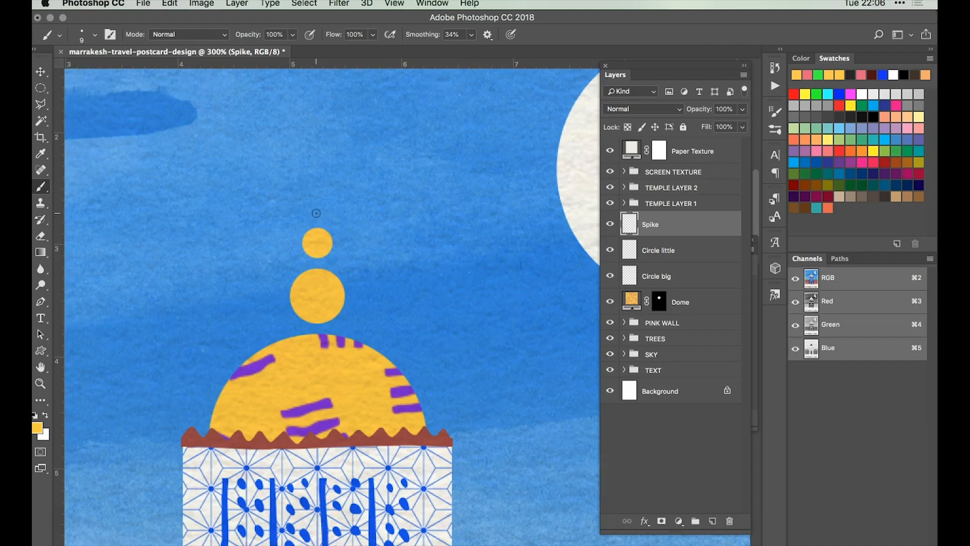
drag(315, 214, 315, 168)
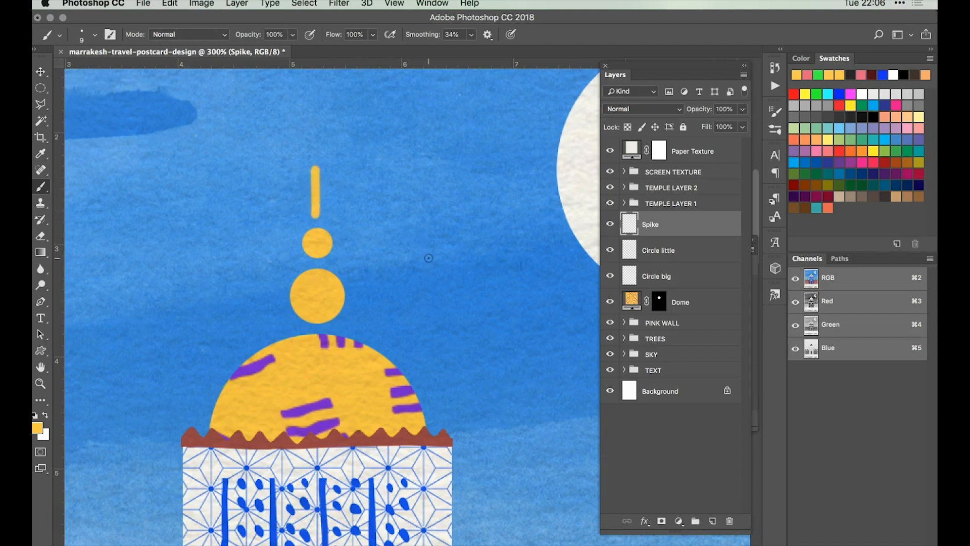
key(super+1)
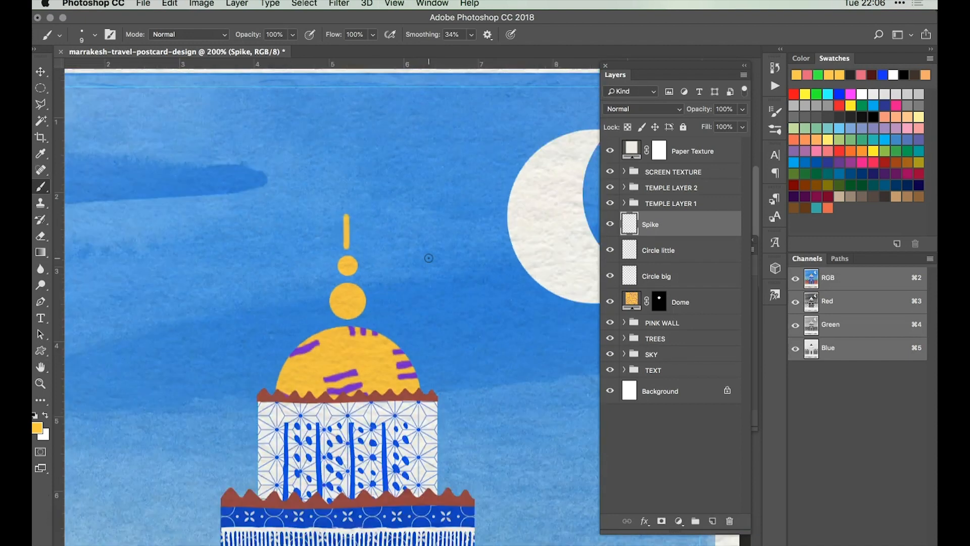
scroll(429, 258, down, 5)
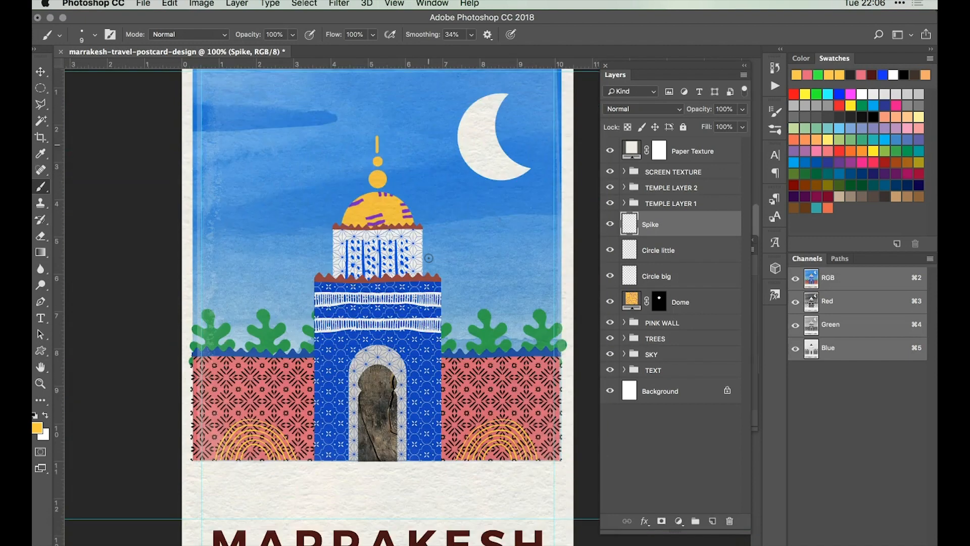
scroll(428, 258, right, 2)
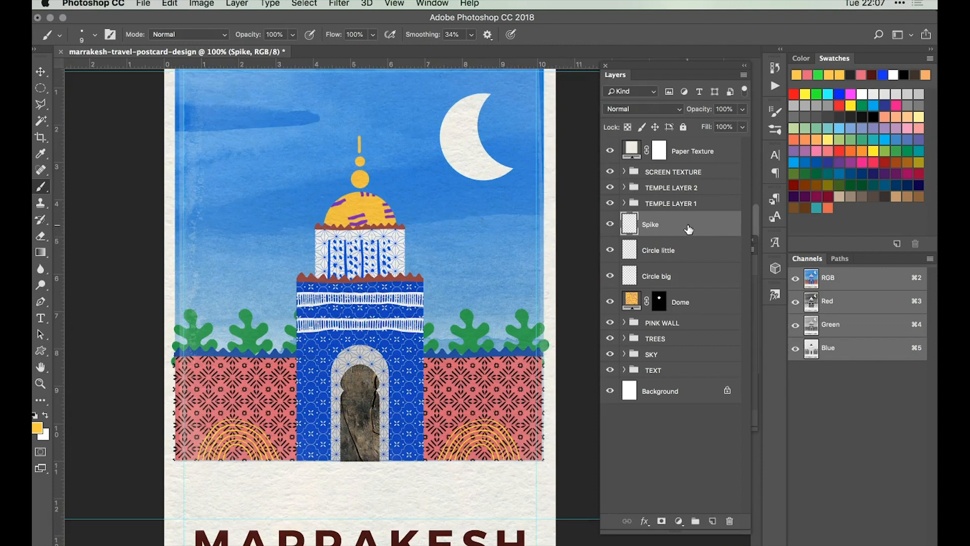
Group the layers from Spike down to Dome and name the group "ROOF".
shift+click(703, 302)
drag(673, 228, 709, 531)
key(super+g)
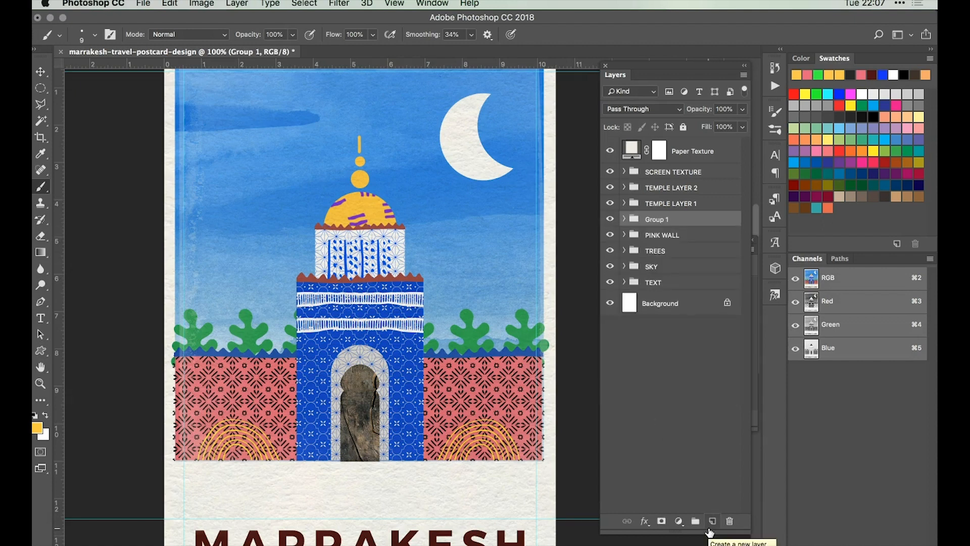
double_click(661, 219)
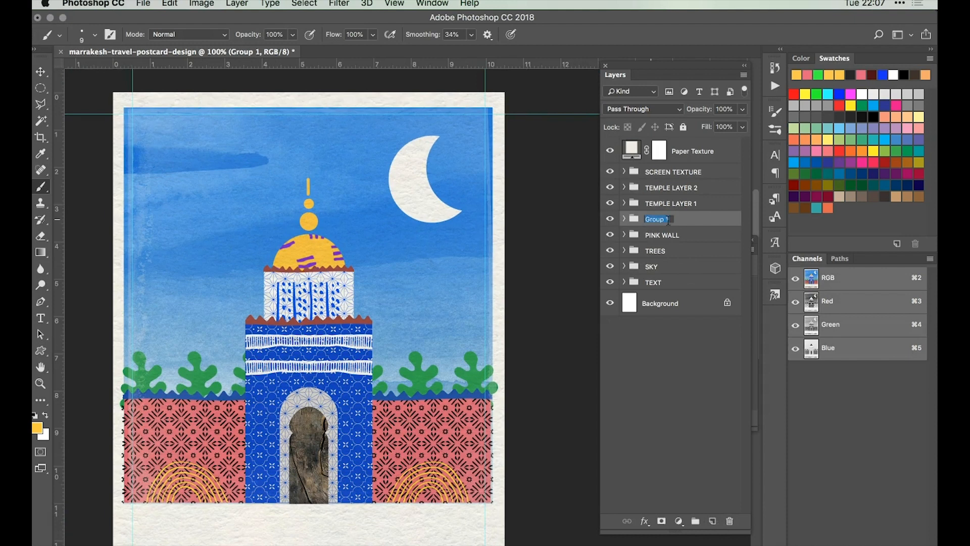
text(ROOF)
key(Return)
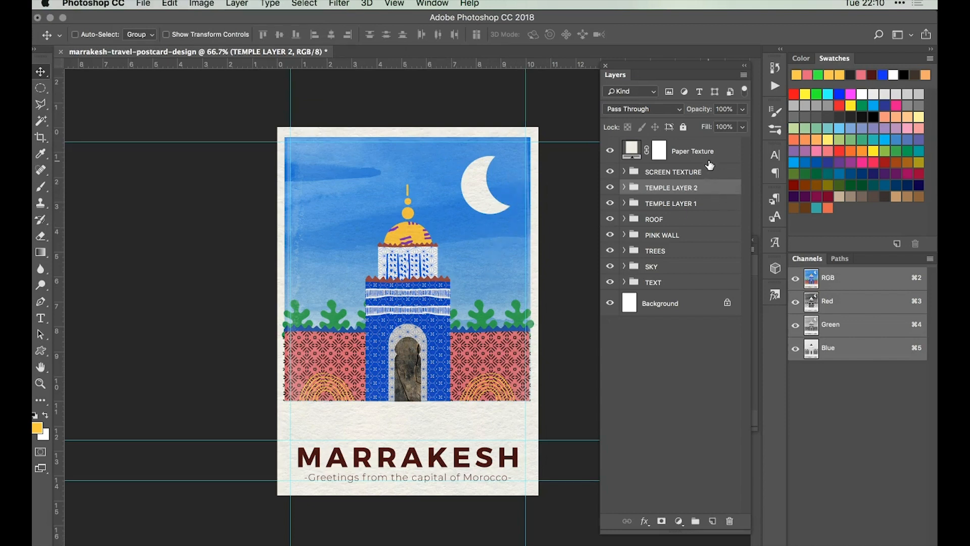
Move the groups from TEMPLE LAYER 2 down to TREES together upward by about 0.75 cm.
shift+click(689, 253)
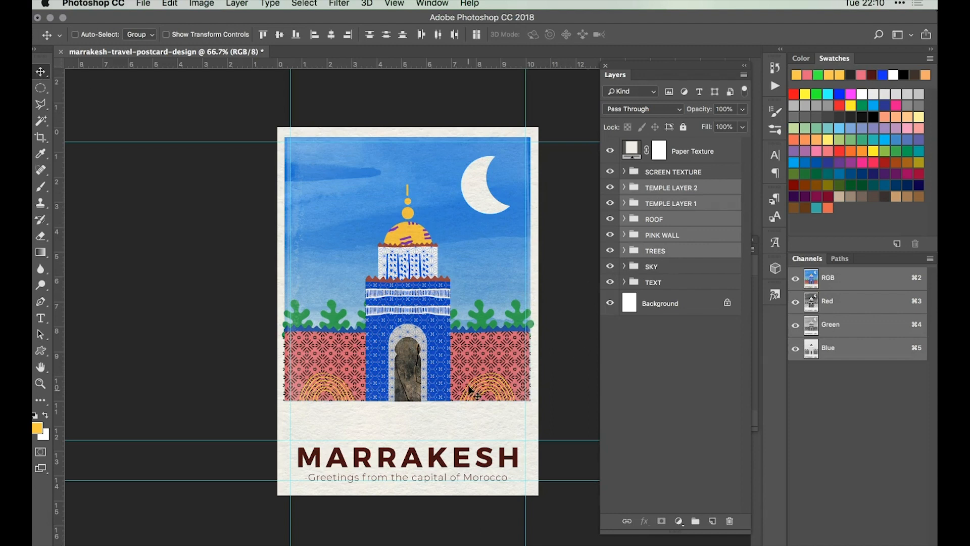
key(shift+Up)
key(shift+Up)
key(shift+Up)
key(shift+Up)
drag(469, 376, 470, 373)
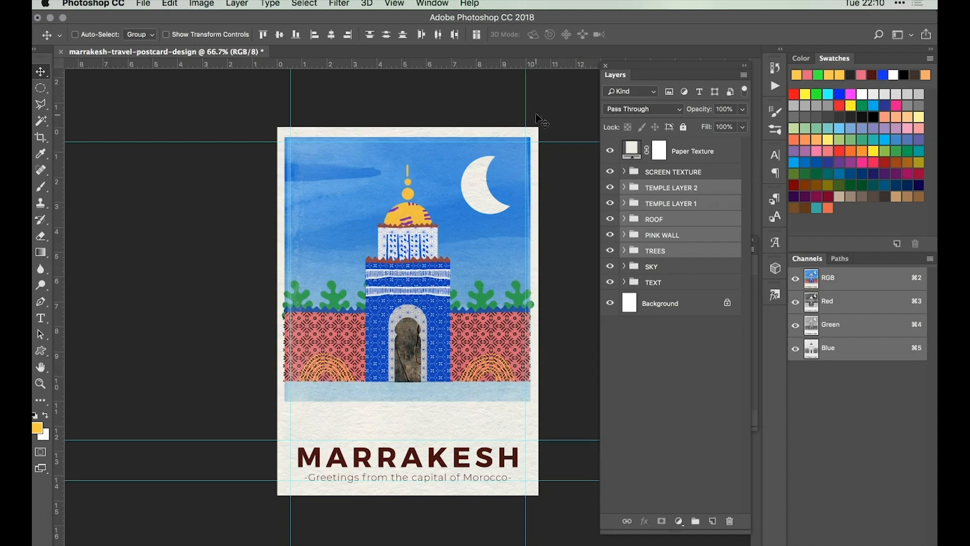
Scale both watercolor layers in the SKY group to 92.83% height so their lower edge meets the base of the wall.
click(662, 268)
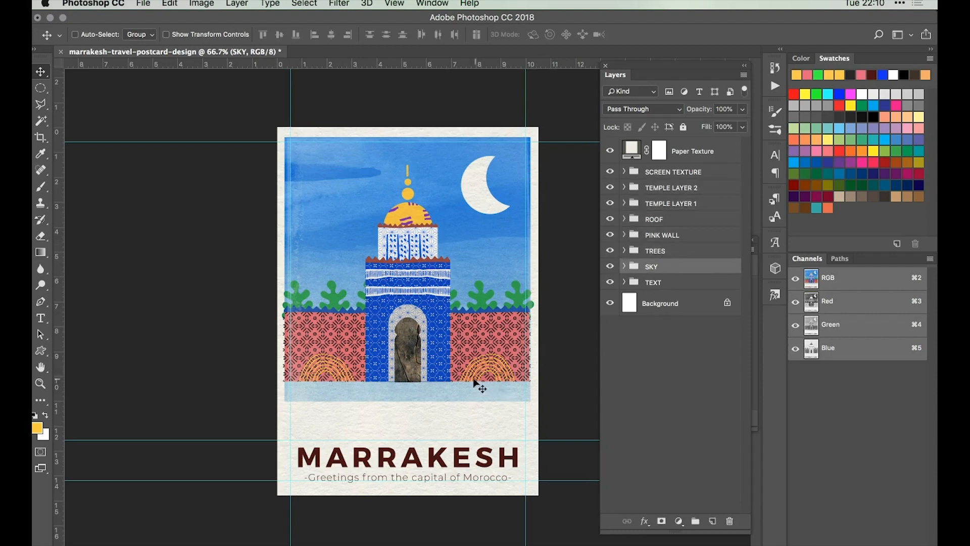
click(624, 268)
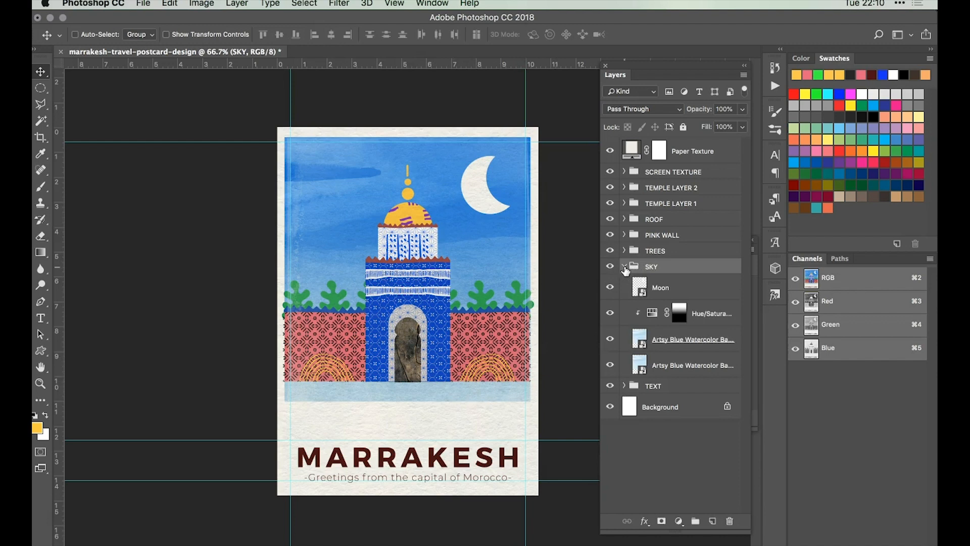
click(659, 339)
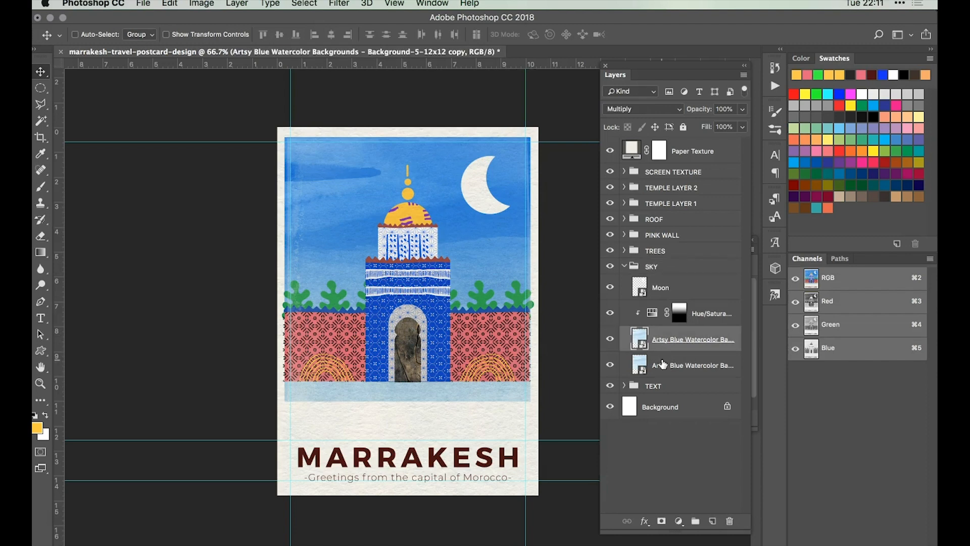
shift+click(662, 363)
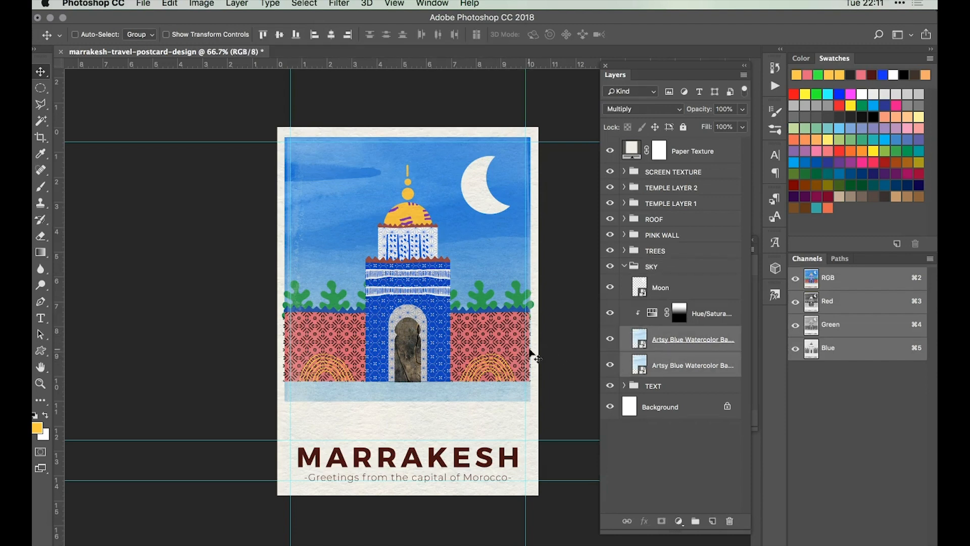
key(super+t)
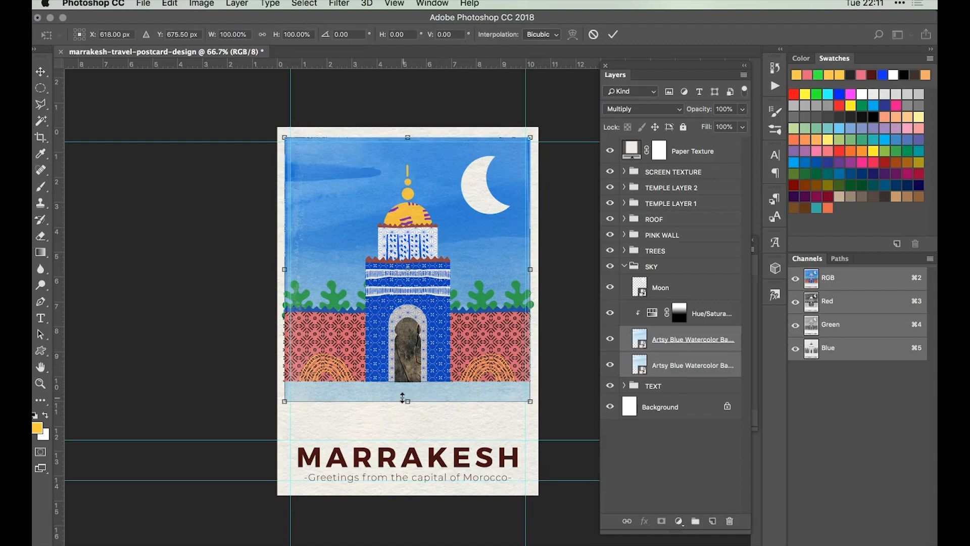
drag(406, 400, 406, 383)
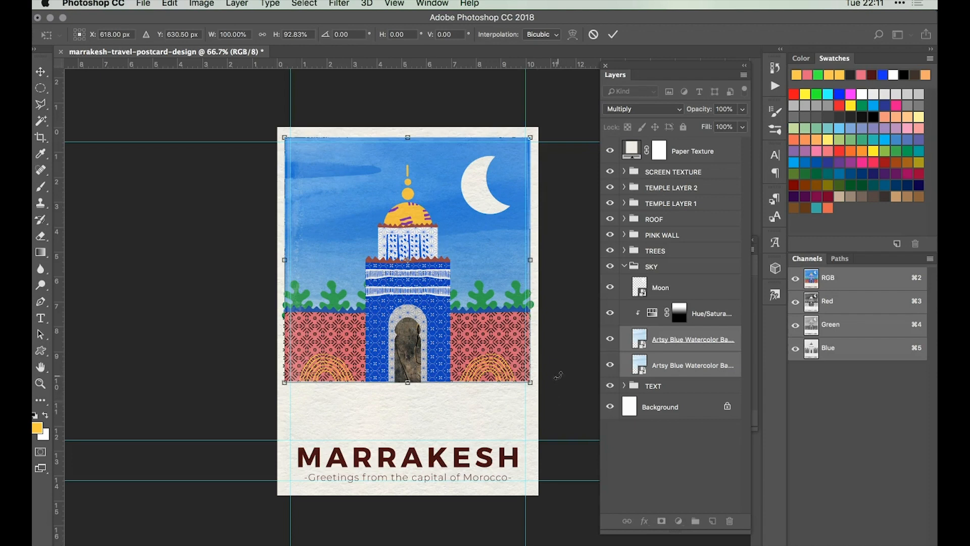
key(Return)
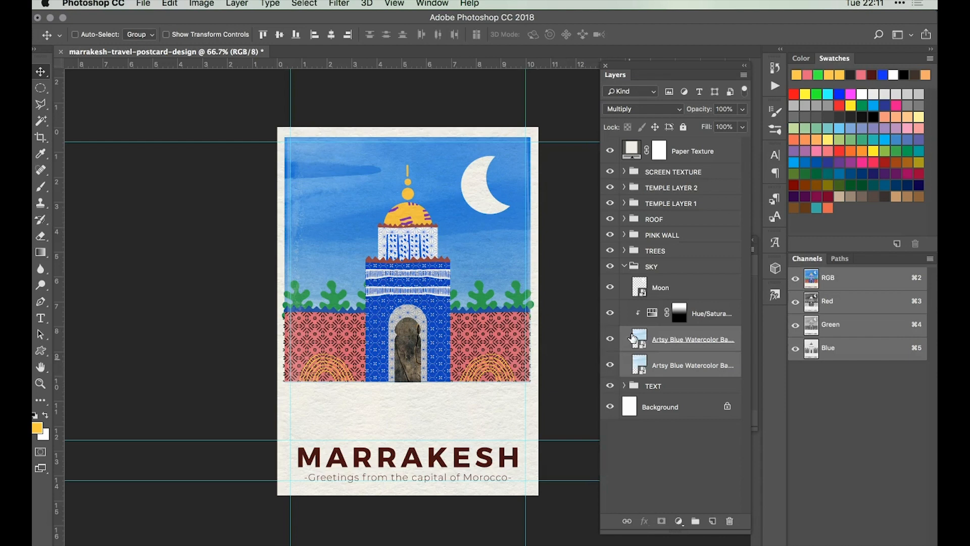
click(624, 267)
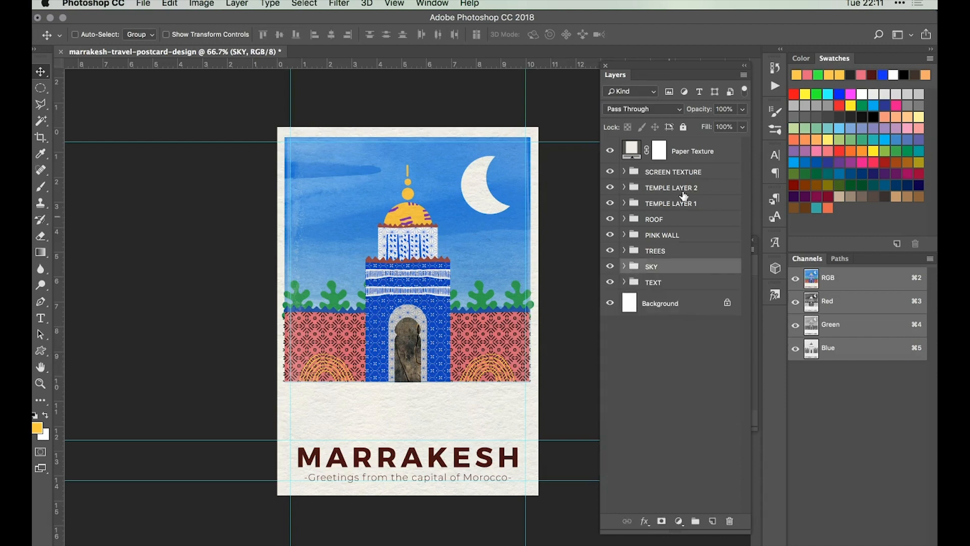
Place "Playful Seamless Paper Texture Pack - Slate_12x12.jpg" as an embedded image above the TEMPLE LAYER 2 group.
click(712, 186)
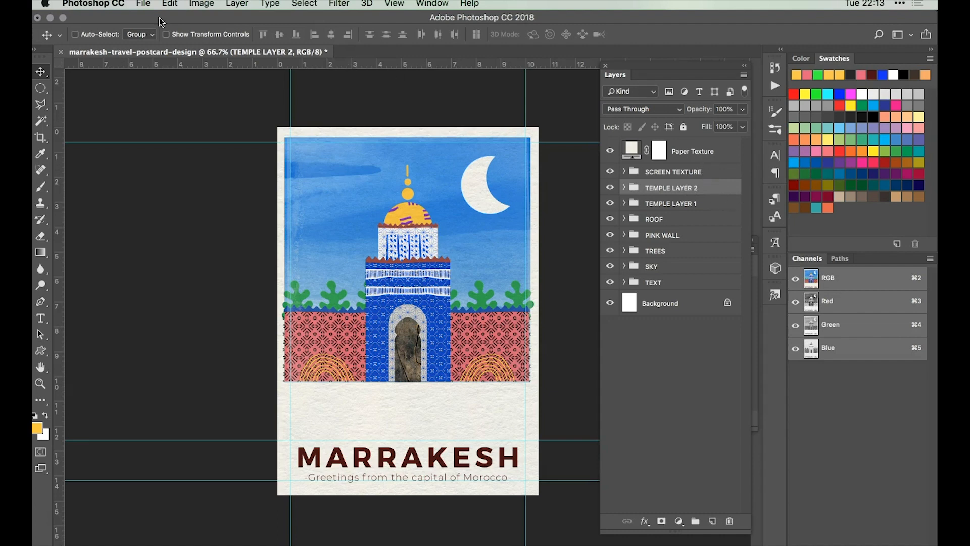
click(144, 5)
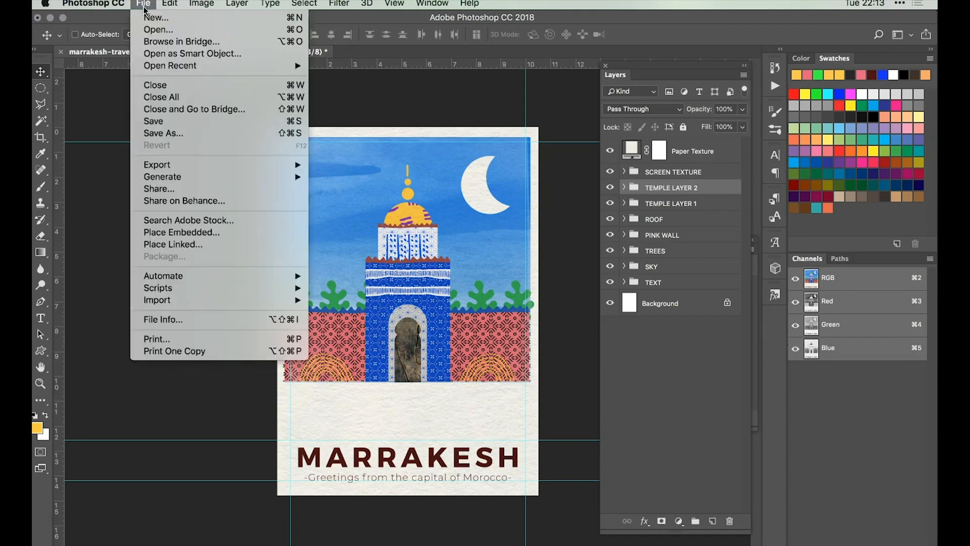
click(223, 235)
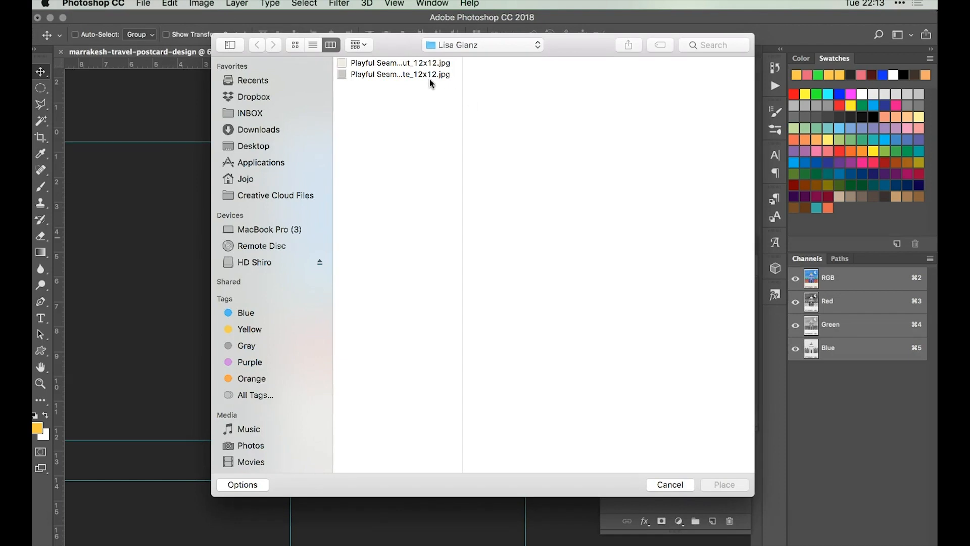
click(379, 73)
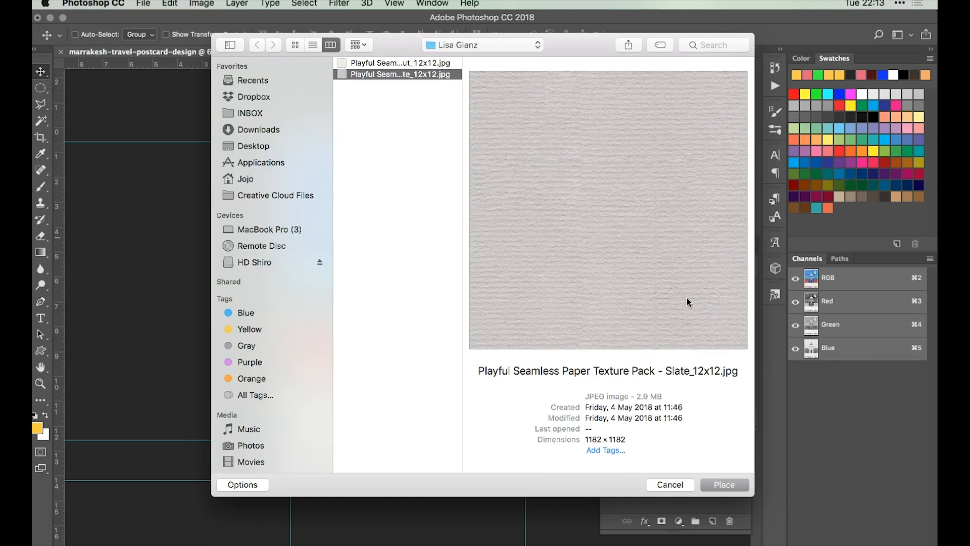
key(Return)
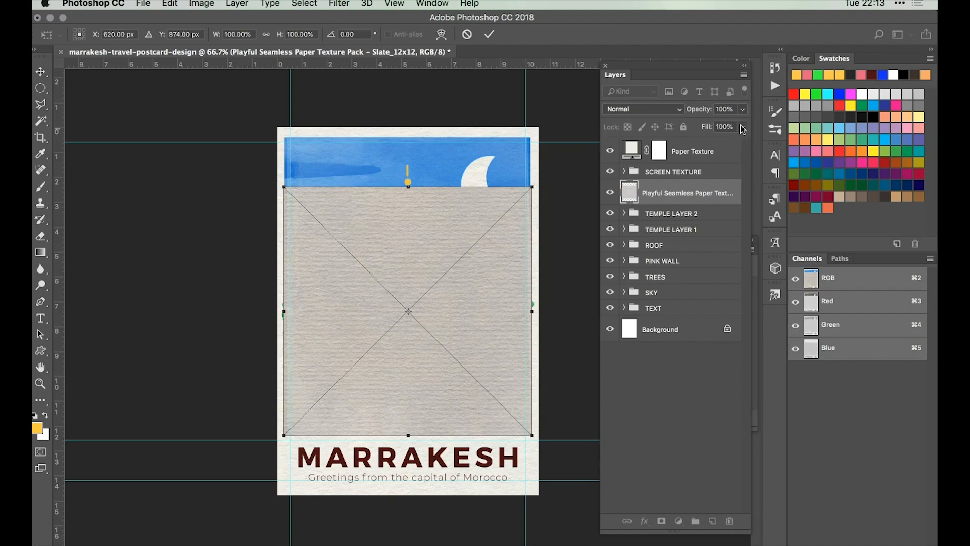
Set the slate paper texture's opacity to 74% and move it straight down to Y 913 px, committing the placement.
click(742, 109)
drag(741, 124, 728, 125)
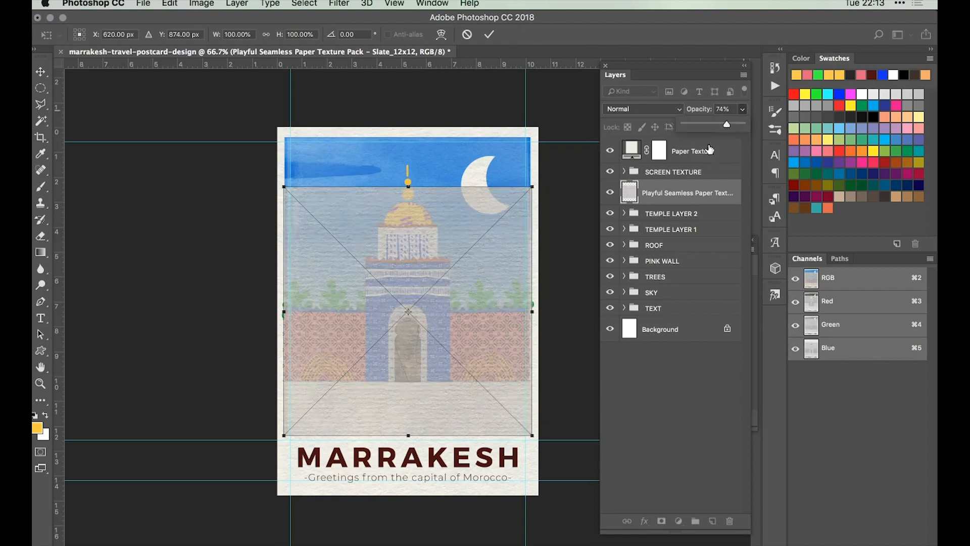
click(472, 322)
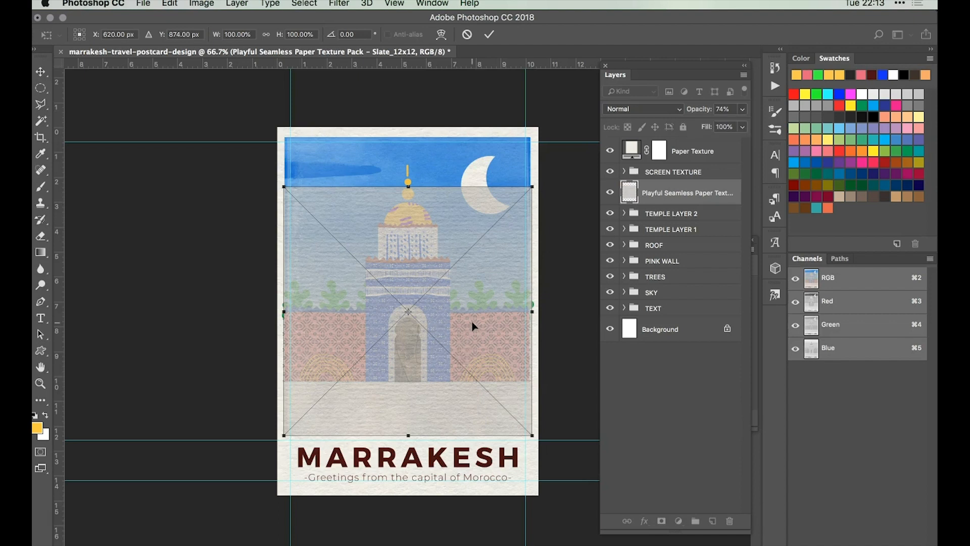
drag(472, 321, 473, 332)
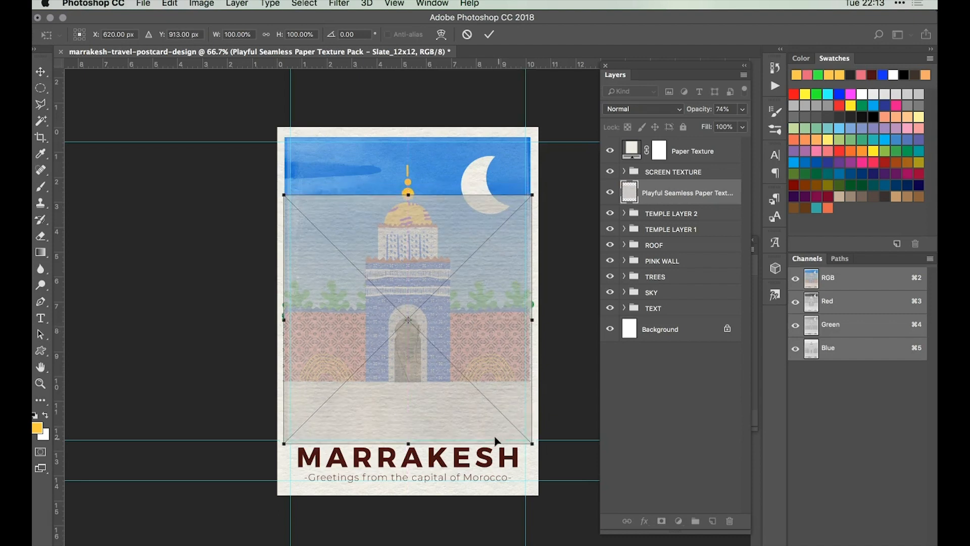
click(488, 35)
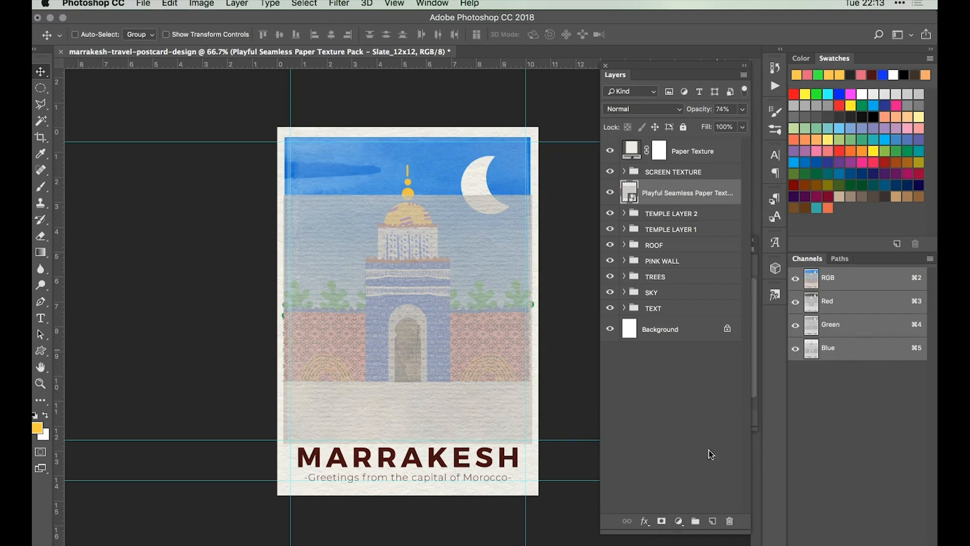
Add a layer mask to the slate paper texture layer.
click(661, 520)
click(661, 521)
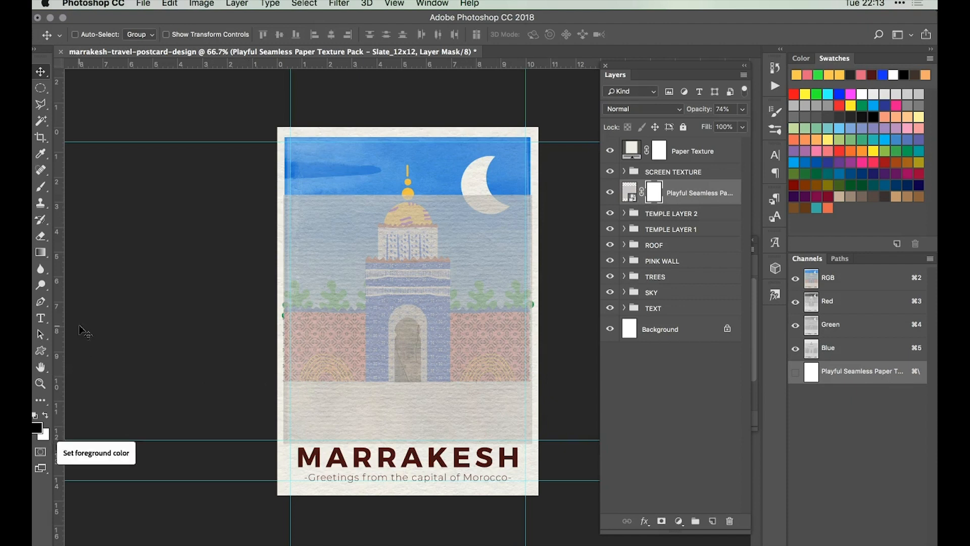
Mask the slate paper texture so only the rectangular strip between the wall's base and the MARRAKESH title shows, using the Rectangular Marquee tool.
right_click(38, 90)
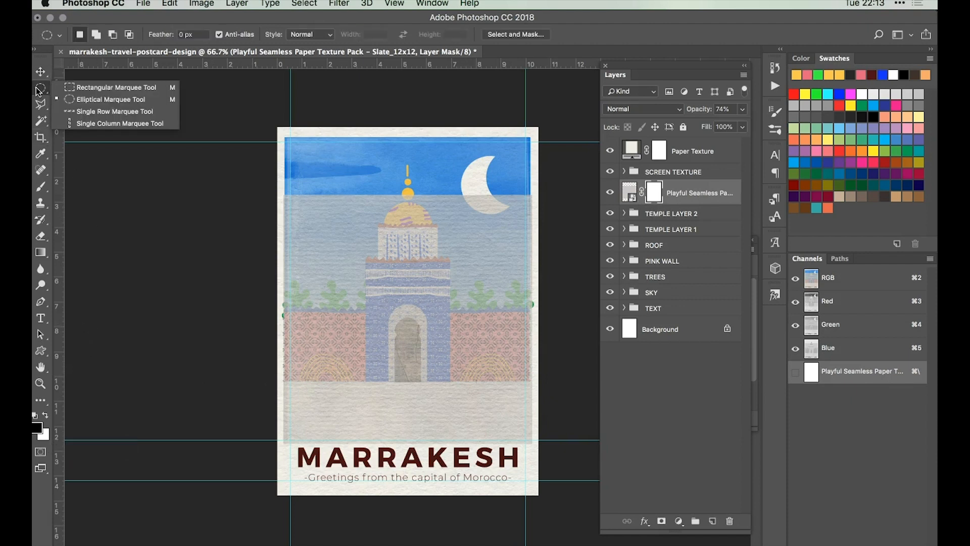
click(86, 85)
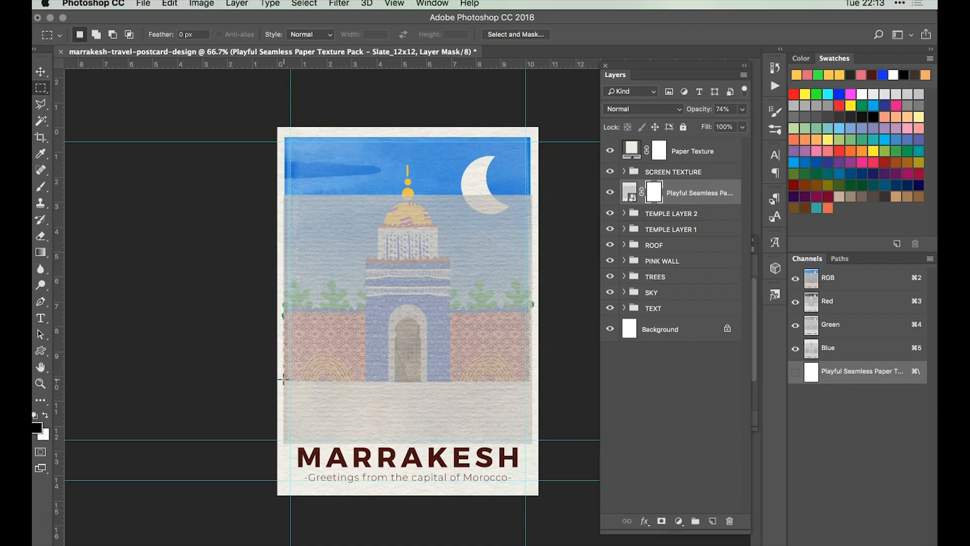
key(super+plus)
scroll(283, 379, down, 3)
scroll(281, 379, right, 3)
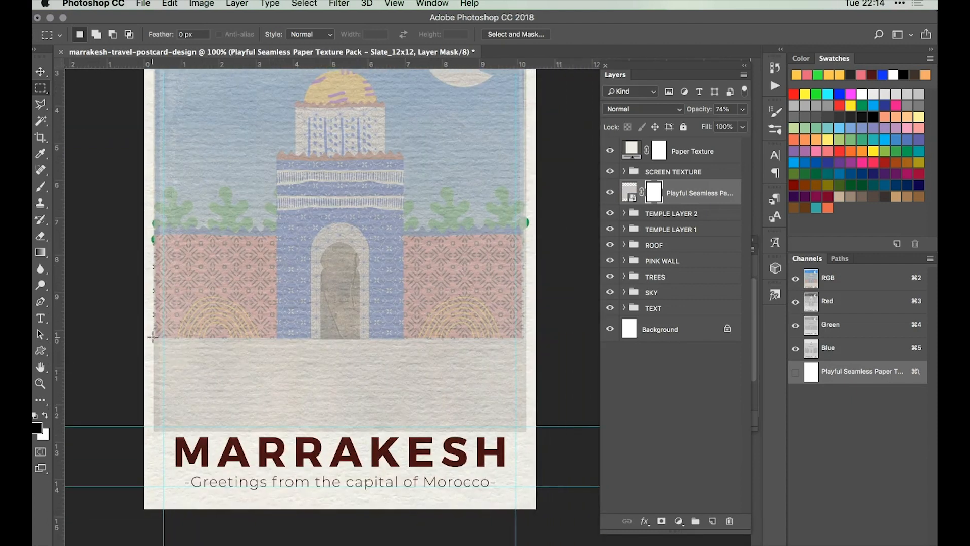
drag(152, 337, 525, 429)
scroll(561, 341, right, 3)
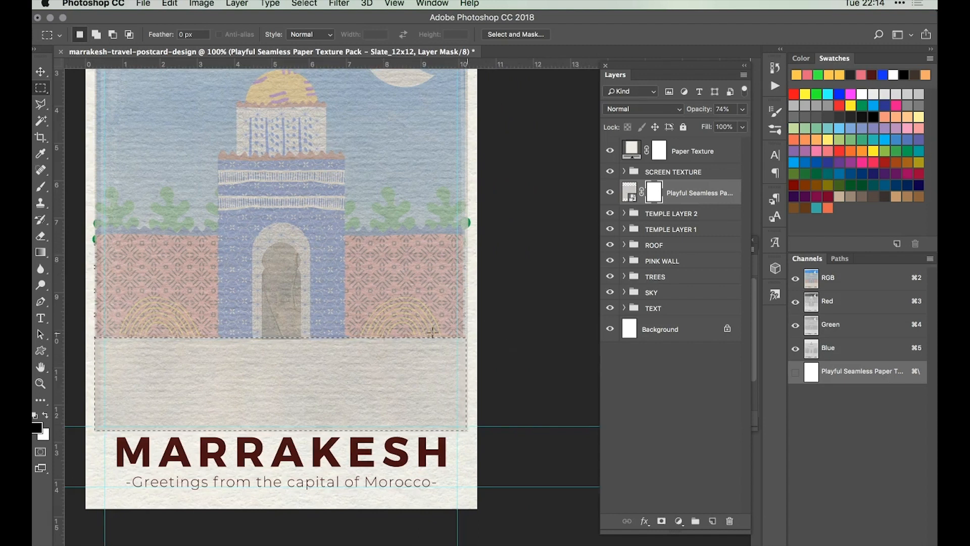
key(shift)
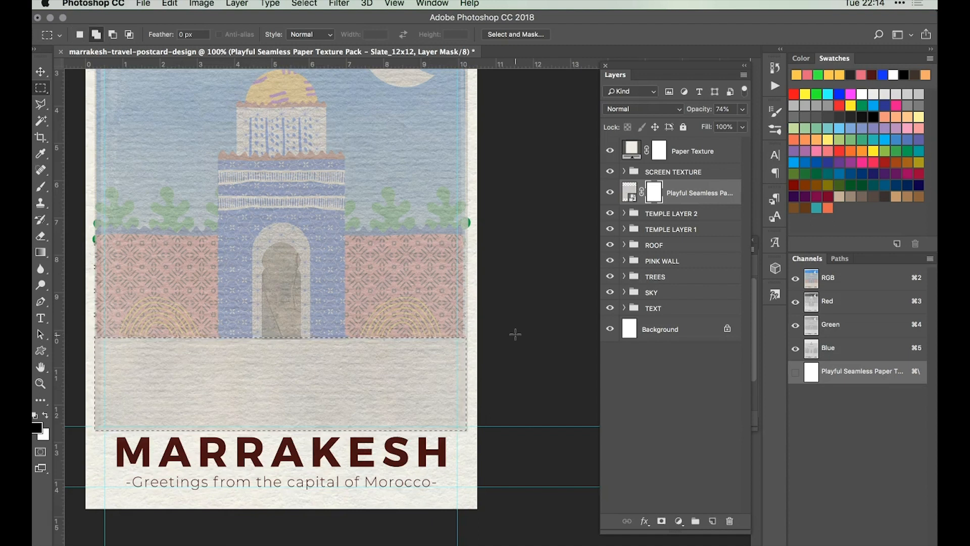
key(super+shift+i)
key(alt+BackSpace)
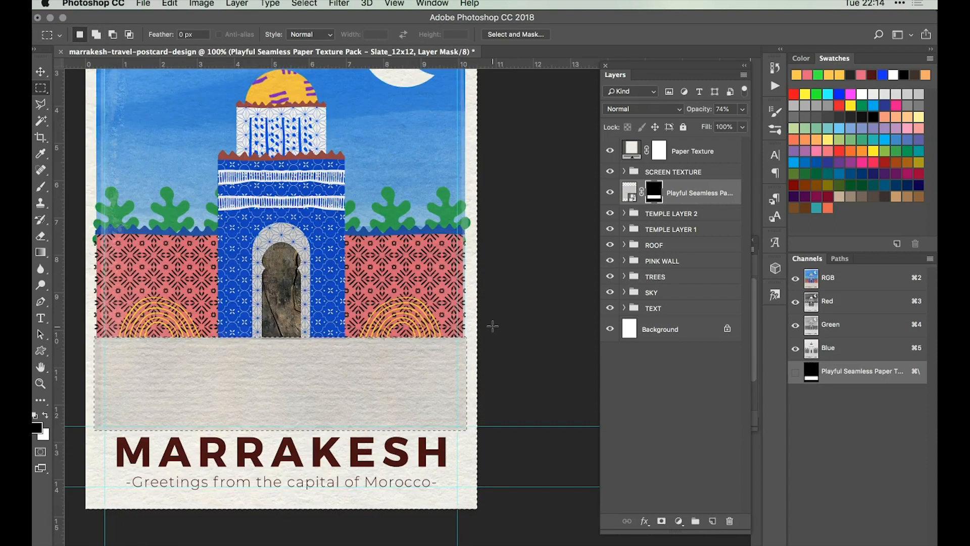
Raise the slate paper texture's opacity to 100% and clear the selection.
click(743, 109)
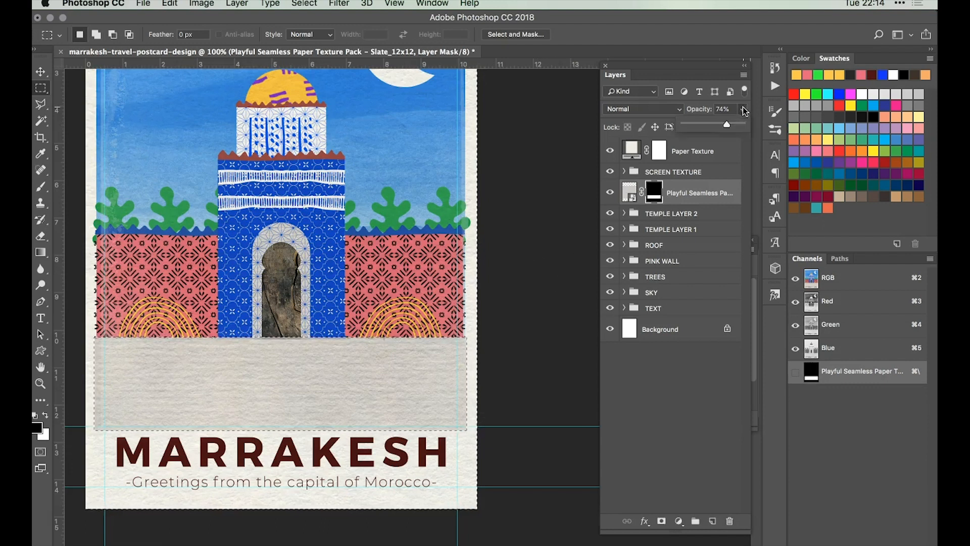
drag(726, 125, 746, 125)
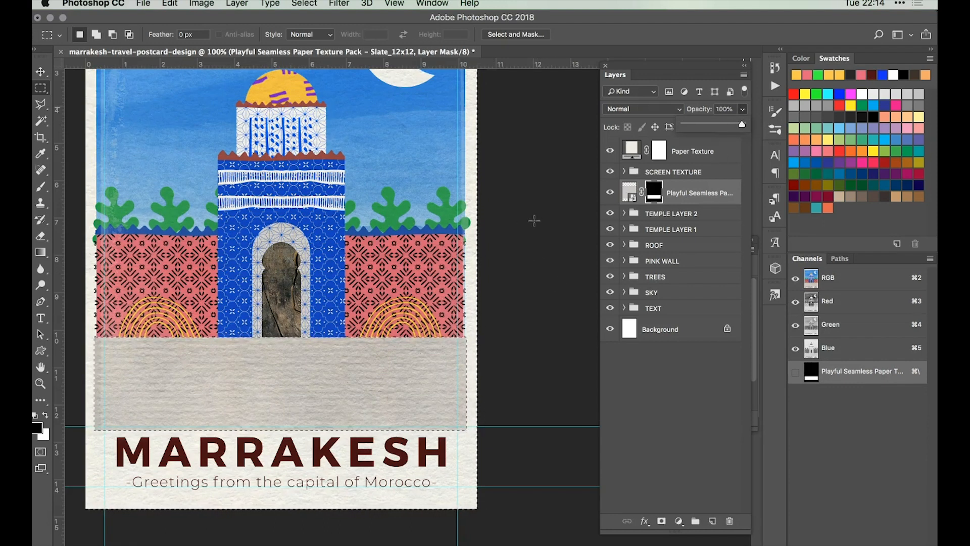
key(ctrl+d)
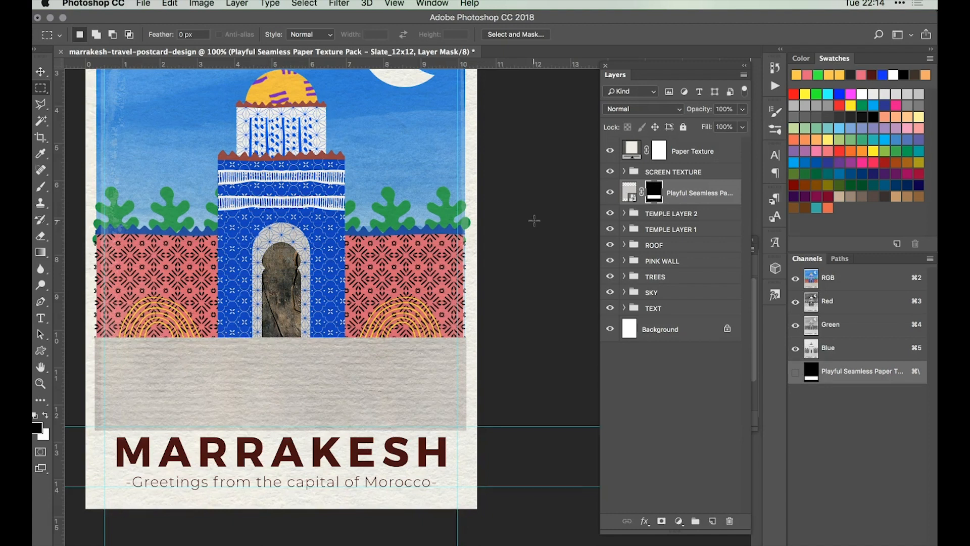
Place "Handrawn Ink Seamless Pattern Collection - handrawn_pattern_75-01.png" from the Studio M18 folder as an embedded image above the slate texture.
scroll(534, 220, left, 5)
click(143, 4)
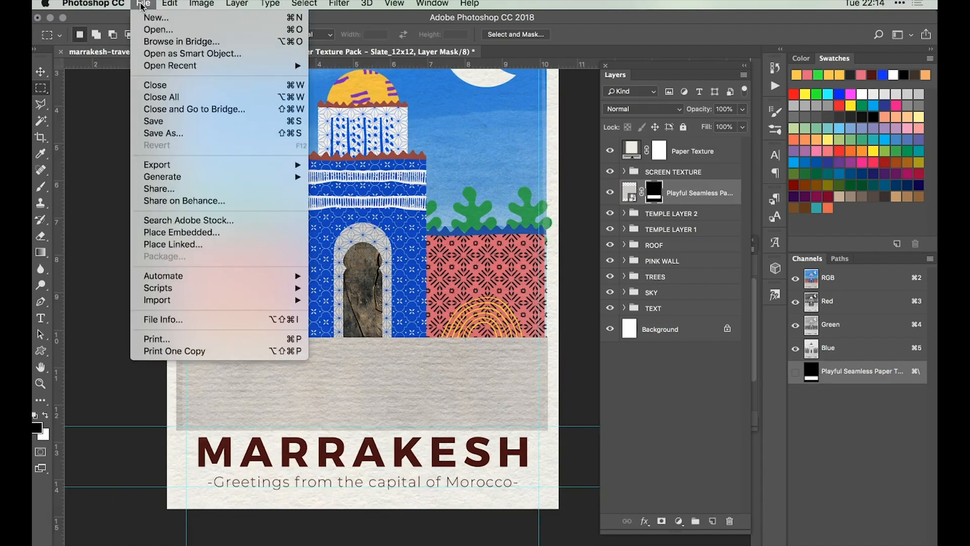
click(190, 233)
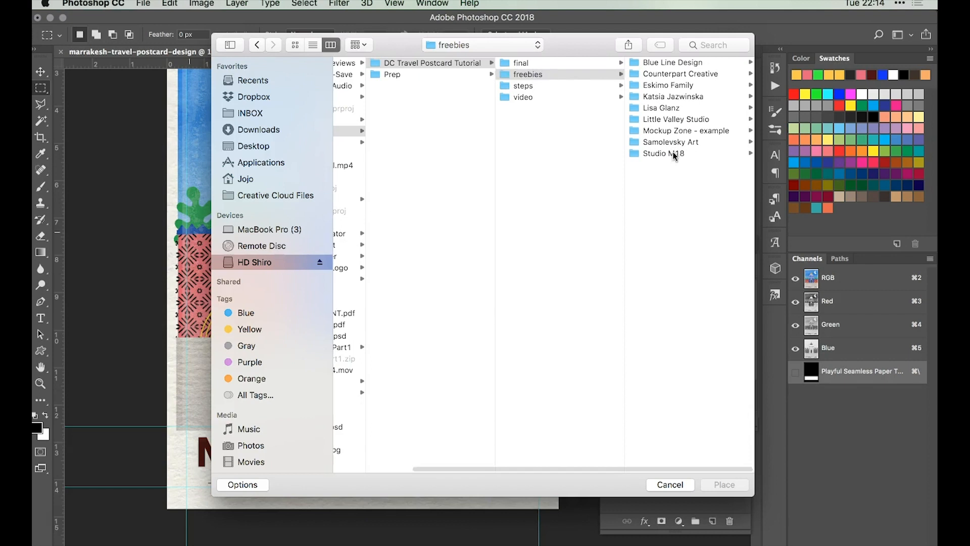
click(673, 154)
click(674, 63)
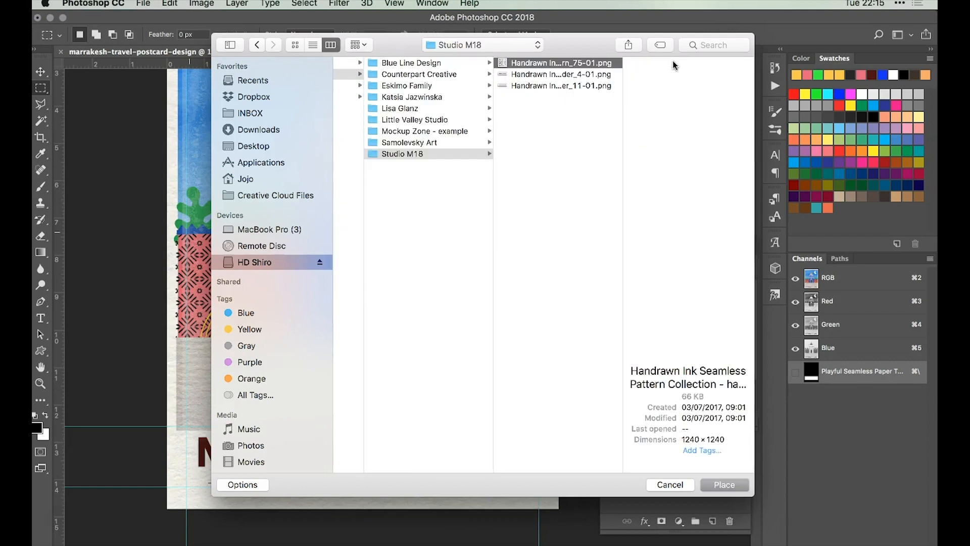
click(722, 485)
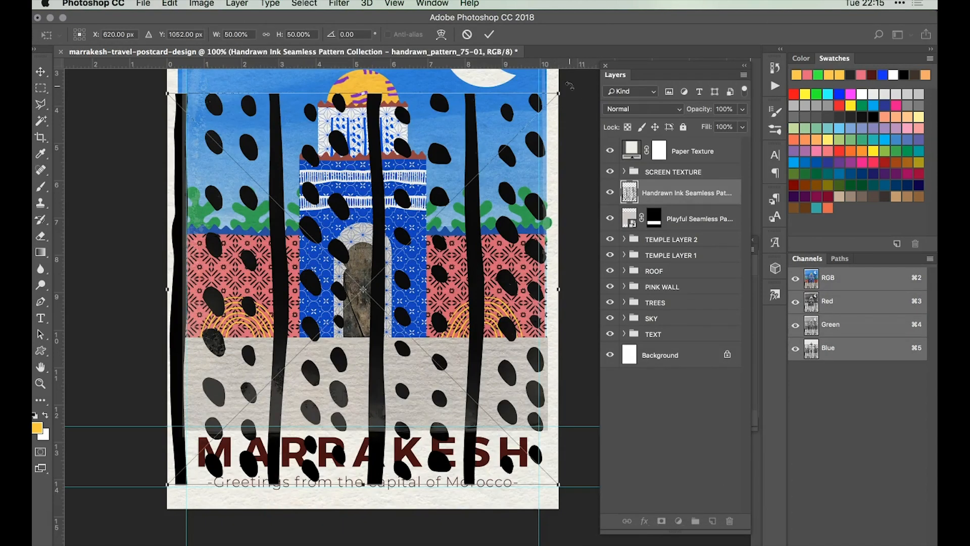
Rotate the ink pattern 90°, scale it to 46.41% and move it up until its lowest dots sit above the title, committing the placement.
drag(567, 85, 559, 451)
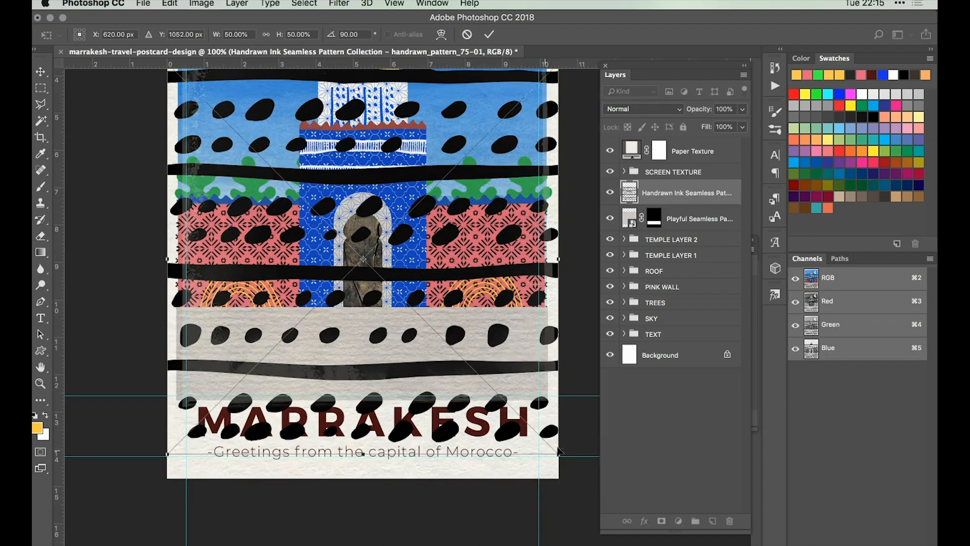
scroll(571, 400, up, 1)
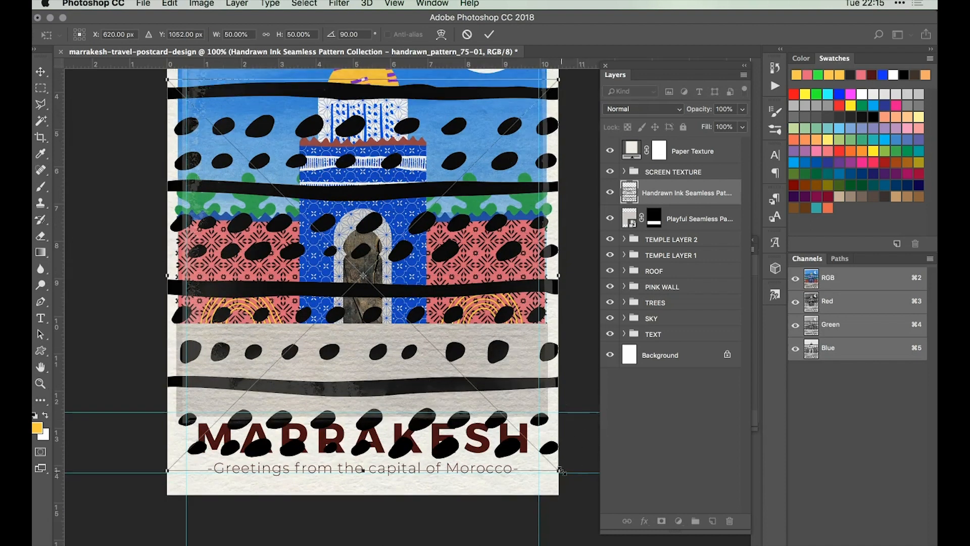
drag(559, 470, 549, 457)
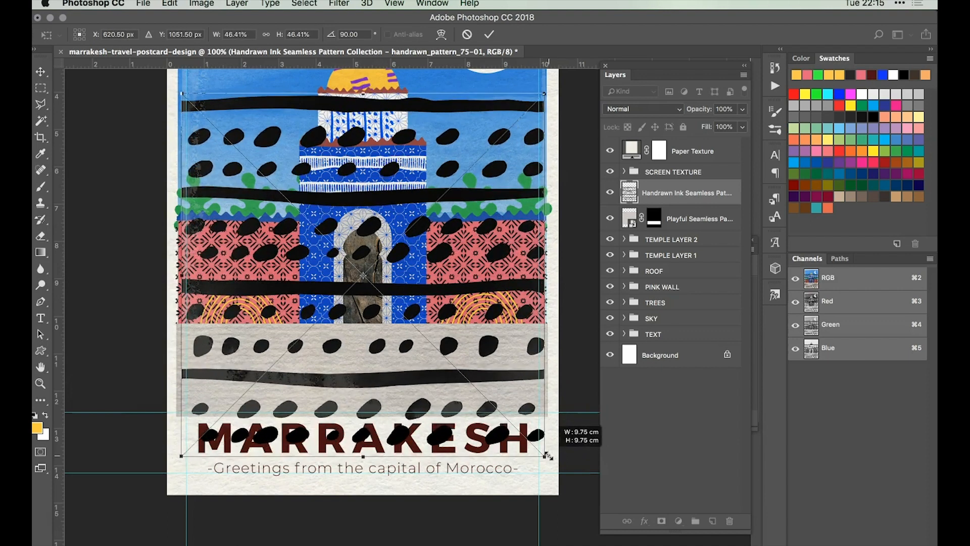
drag(355, 386, 358, 355)
key(Return)
Set the ink pattern layer's blend mode to Soft Light.
scroll(561, 97, down, 1)
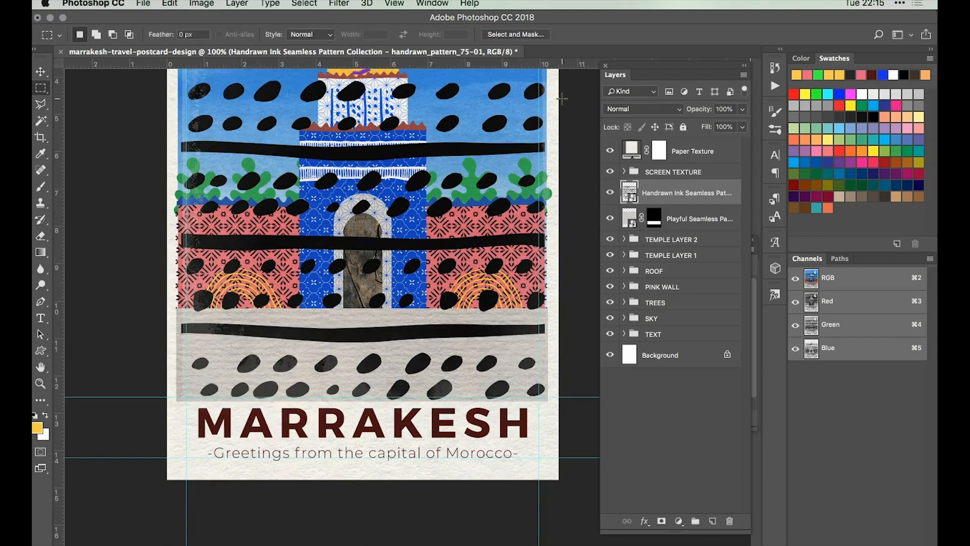
scroll(562, 97, down, 1)
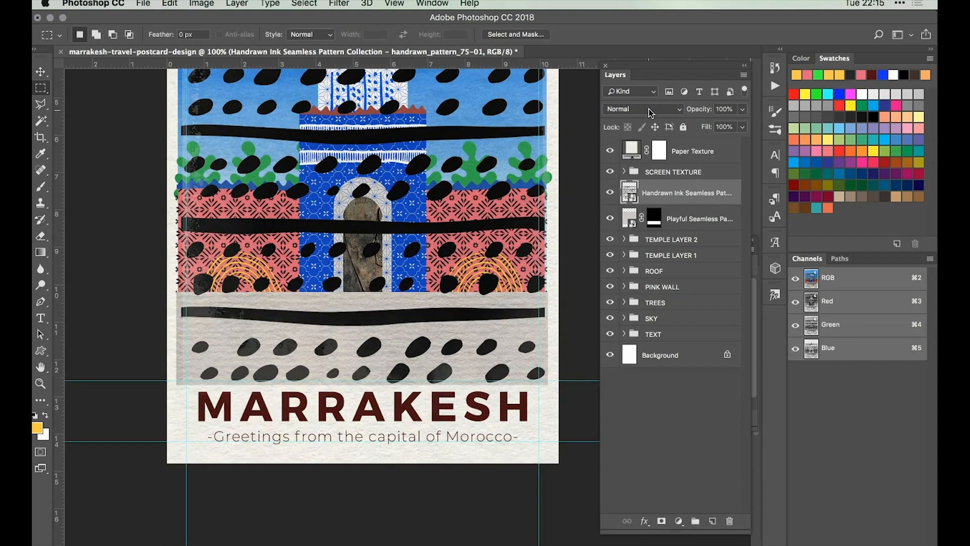
click(648, 108)
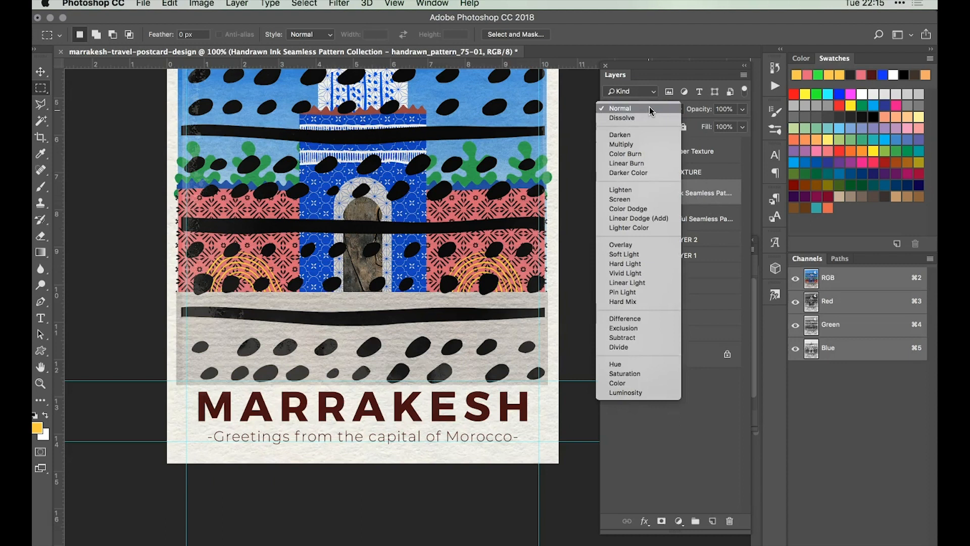
click(644, 250)
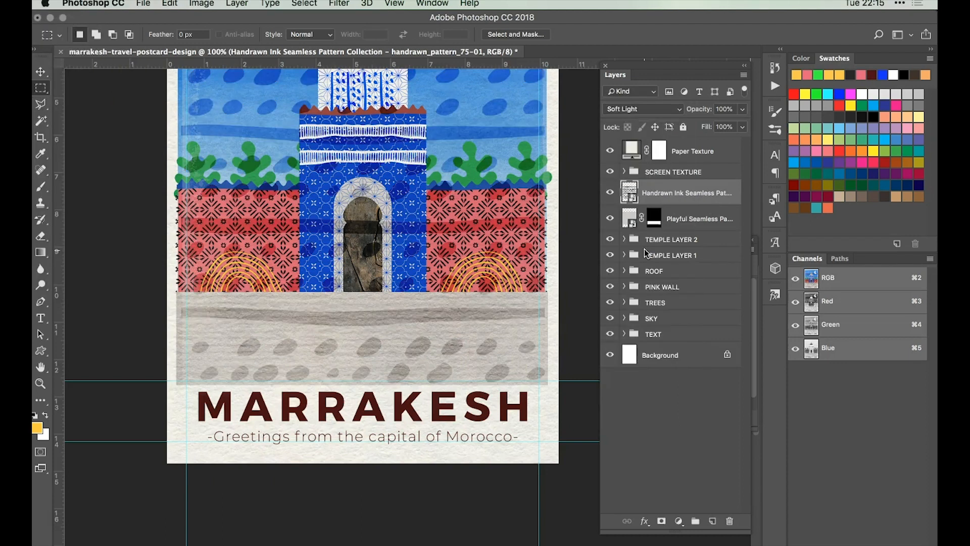
Add a layer mask to the ink pattern and hide everything outside the two rows of dots in the slate foreground.
scroll(572, 240, up, 1)
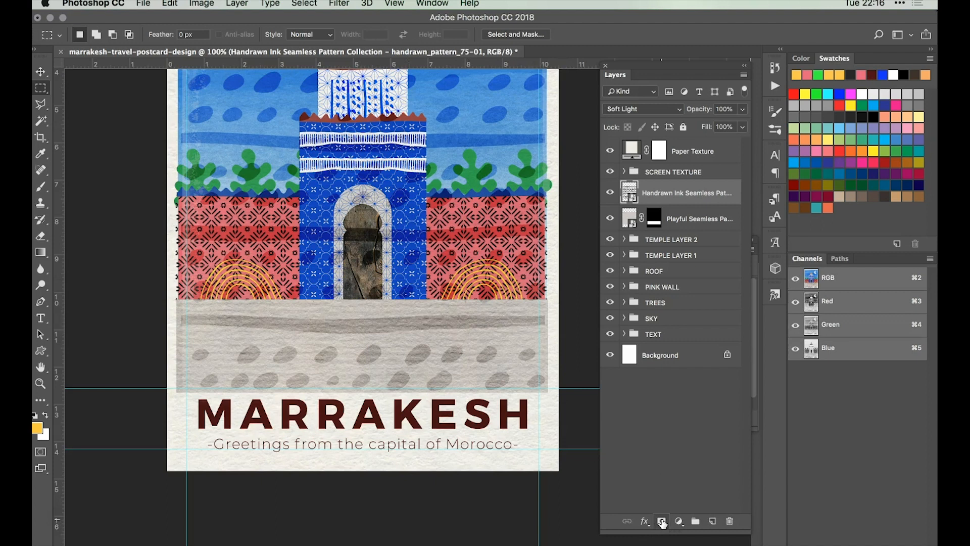
click(662, 522)
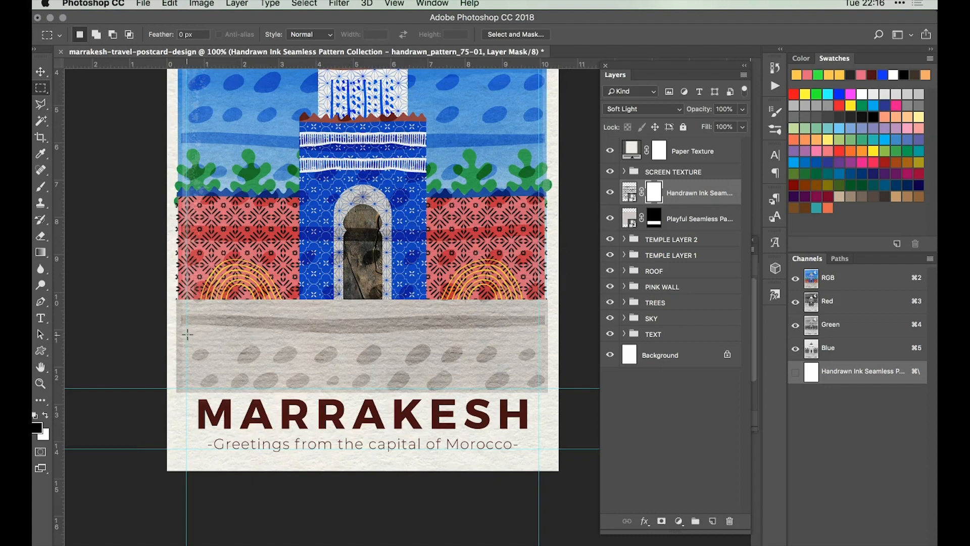
drag(185, 333, 548, 393)
key(super+shift+i)
key(alt+BackSpace)
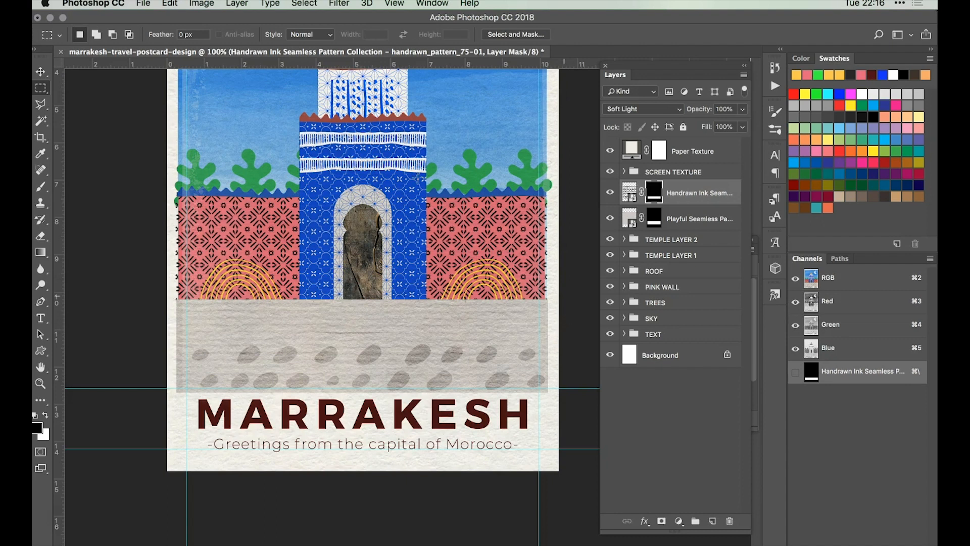
Place "Grunge Metal Textures - Metal_29.jpg" from the Counterpart Creative folder as an embedded image above the masked ink pattern.
click(143, 4)
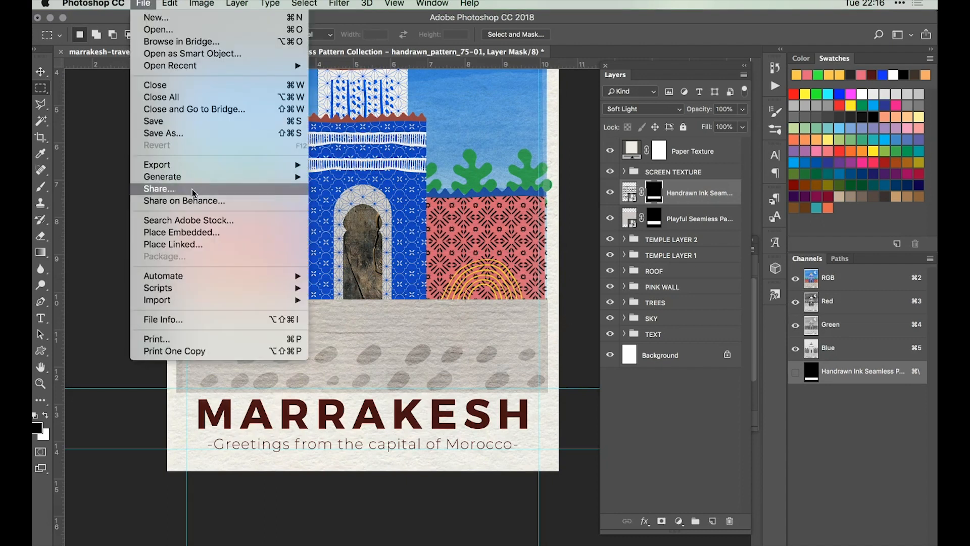
click(187, 234)
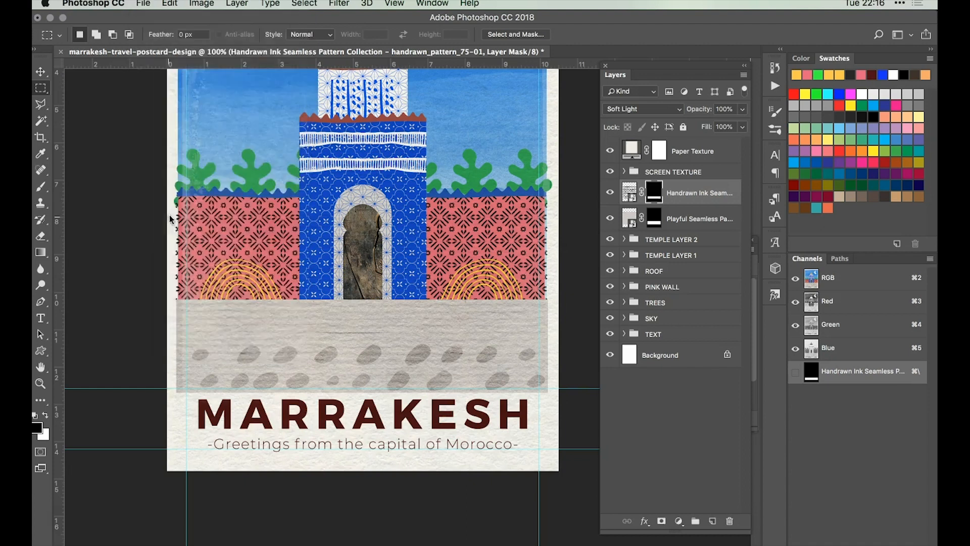
click(331, 46)
click(560, 74)
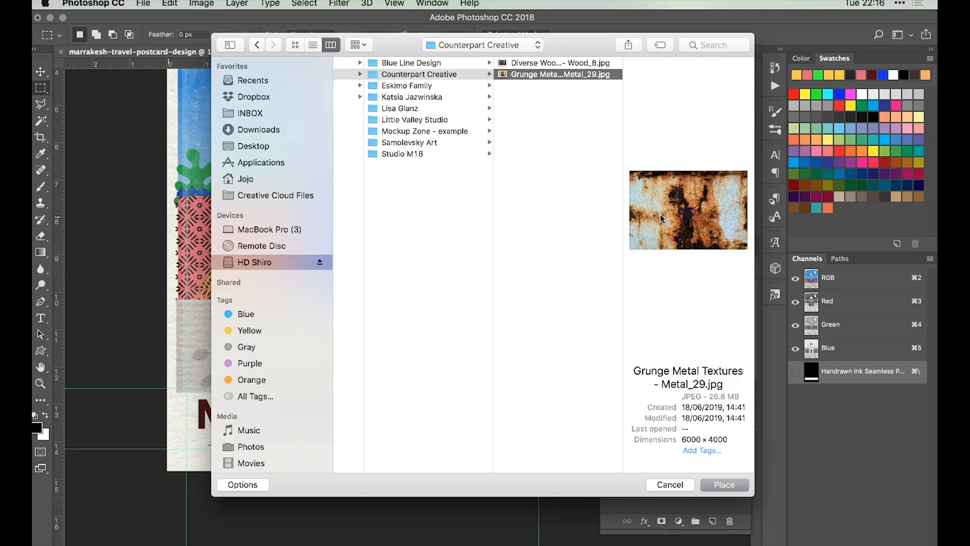
click(726, 486)
Set the grunge metal texture's blend mode to Overlay and its opacity to 80%.
click(637, 107)
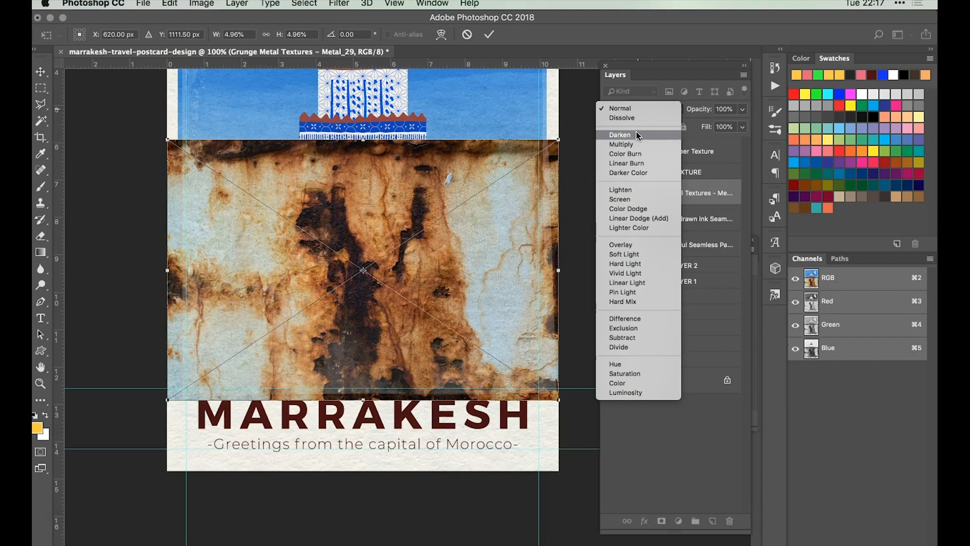
click(638, 247)
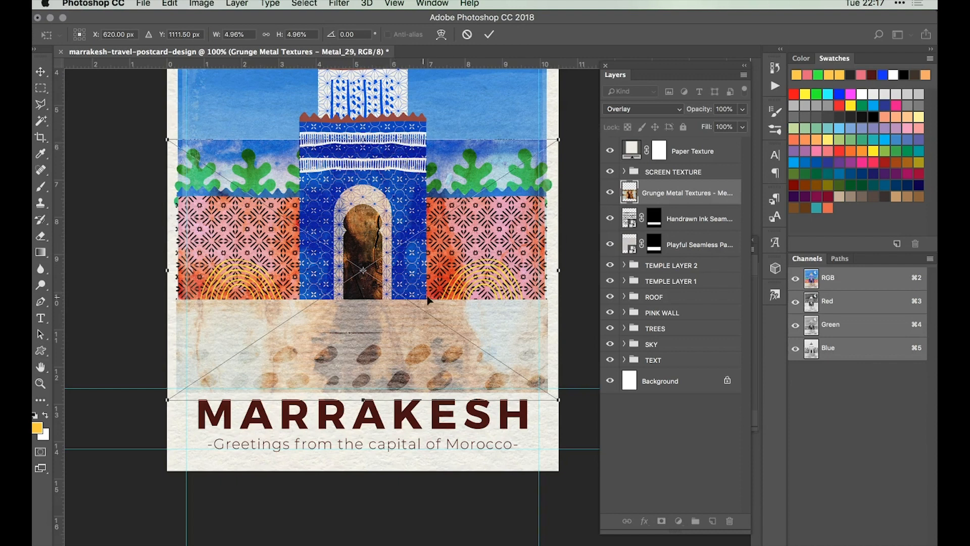
click(742, 110)
click(722, 109)
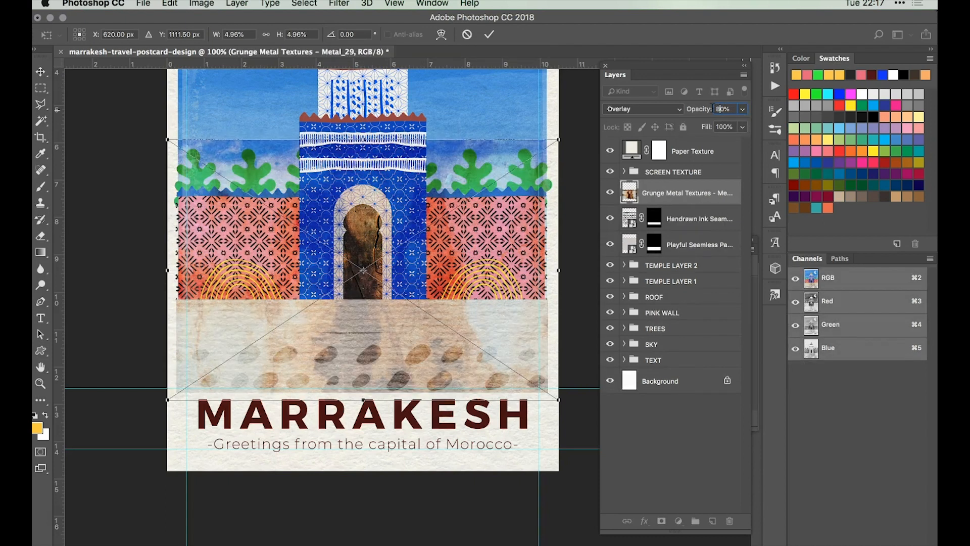
text(80)
Squash the grunge metal texture to 1.81% height so it spans only the foreground strip, committing the placement.
drag(363, 137, 362, 298)
drag(360, 397, 361, 391)
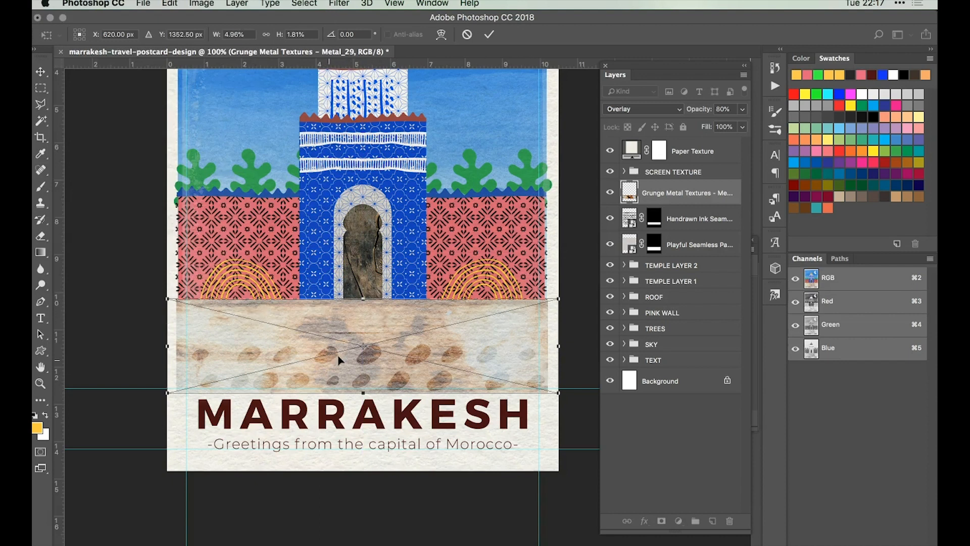
click(489, 34)
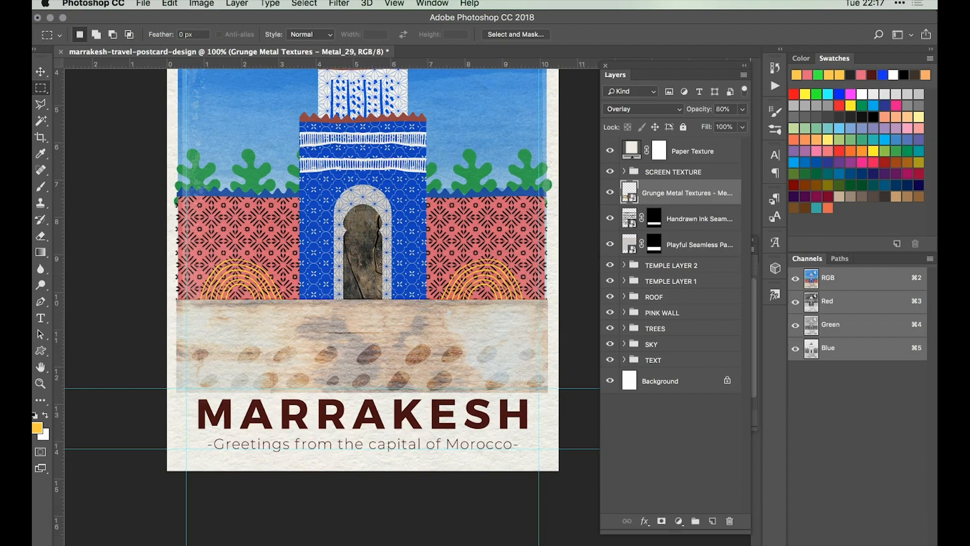
Place the "Handrawn_pattern_border_11-01" PNG from the Studio M18 folder as an embedded image above the grunge metal texture.
click(143, 4)
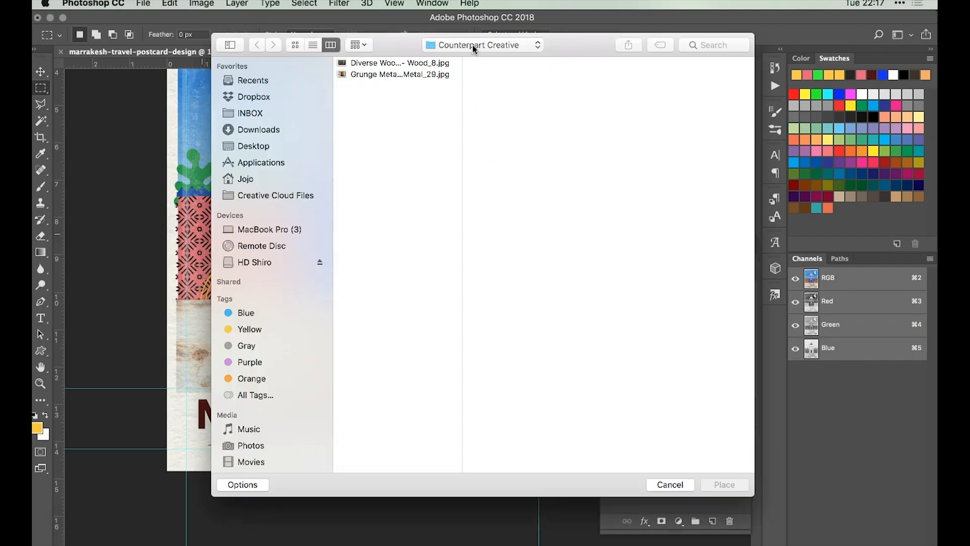
click(470, 45)
click(480, 167)
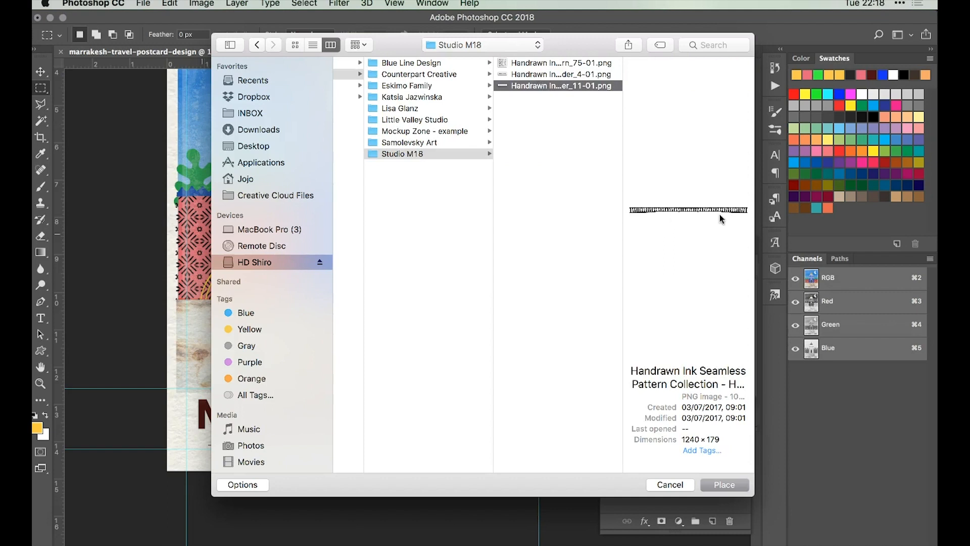
click(725, 485)
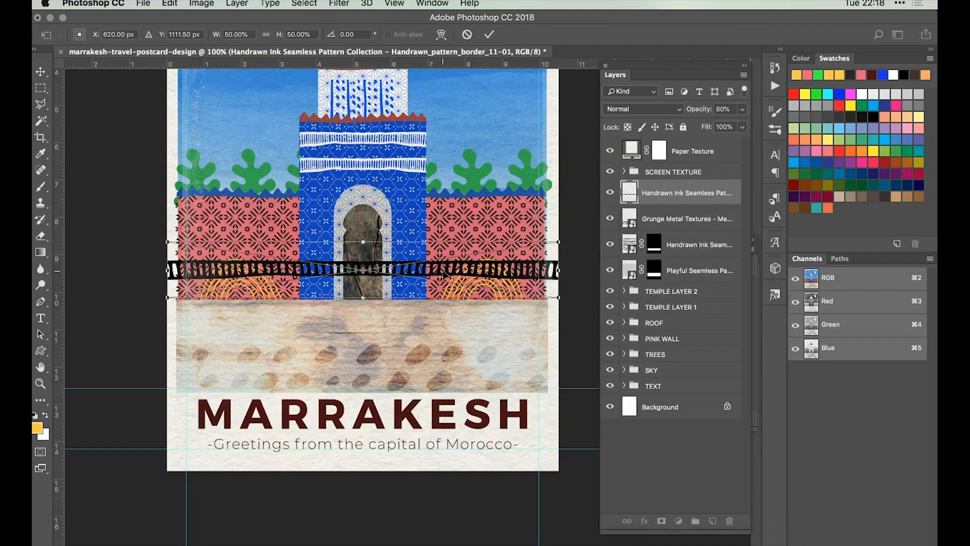
Move the ink border to the foreground's upper edge below the wall and stretch its height to about 124%, committing the placement.
drag(443, 274, 443, 312)
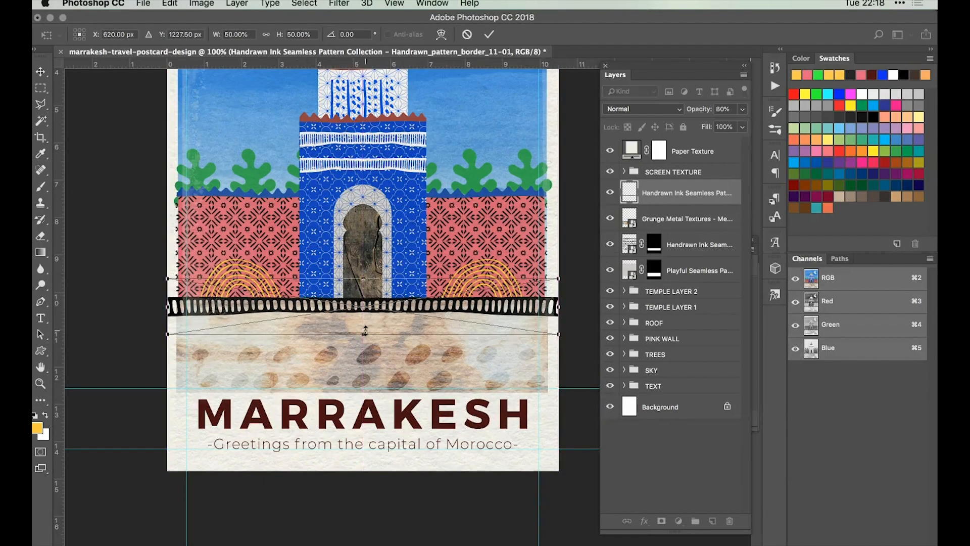
drag(361, 331, 353, 417)
drag(452, 349, 451, 318)
drag(453, 319, 453, 319)
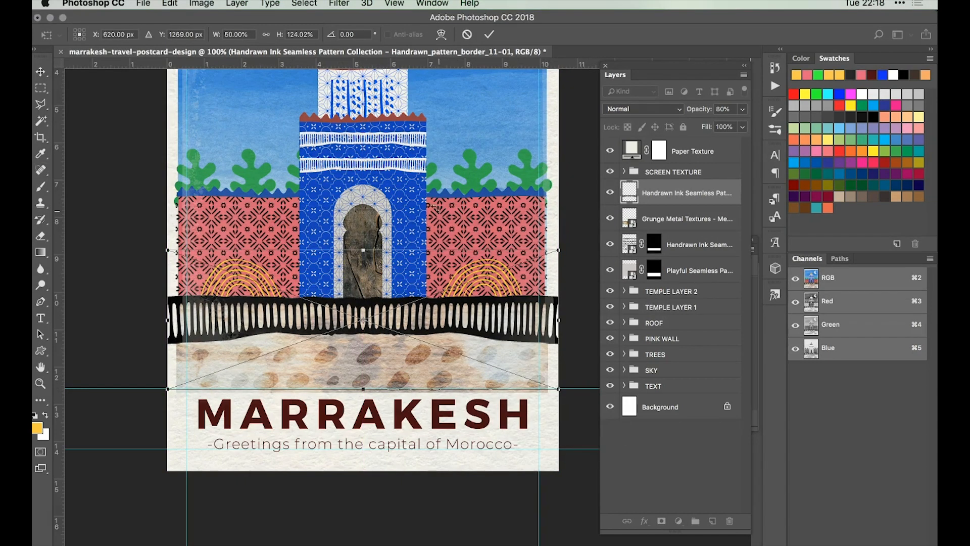
key(Return)
key(m)
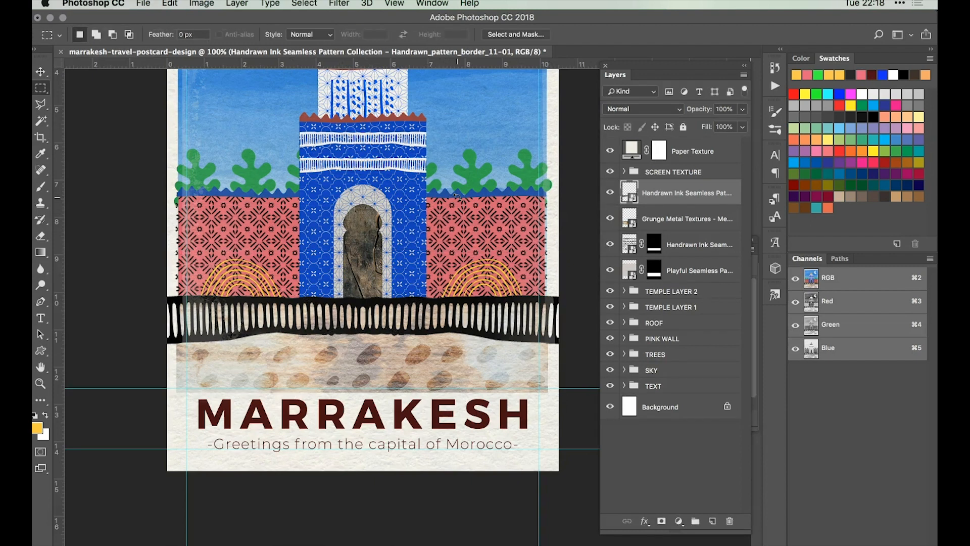
click(678, 520)
click(707, 521)
key(super+z)
Add a Hue/Saturation adjustment clipped to the ink border layer and turn on Colorize.
click(678, 521)
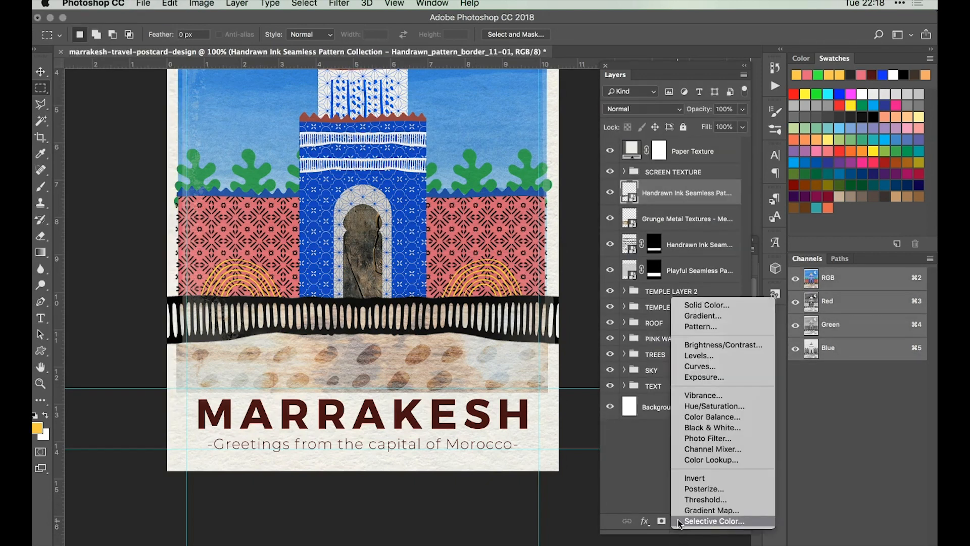
click(701, 406)
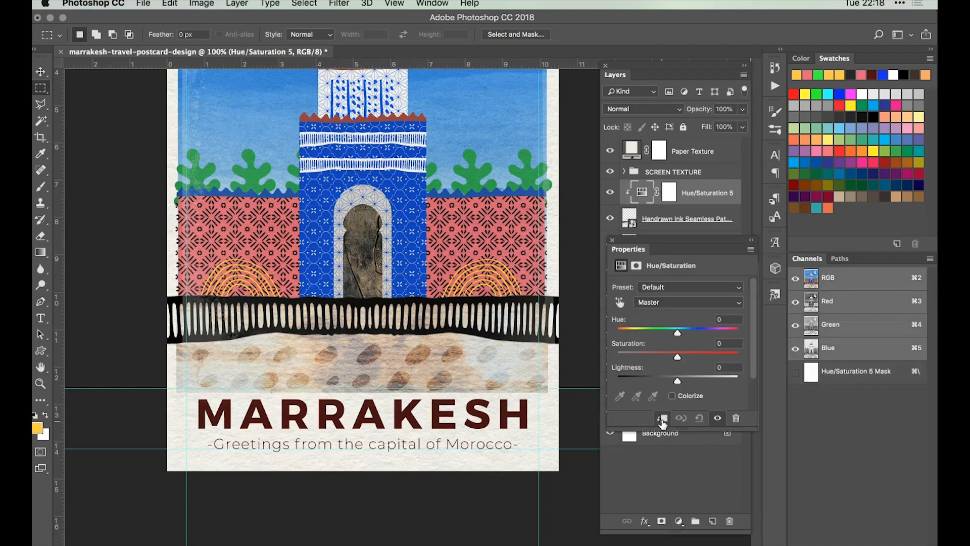
click(671, 396)
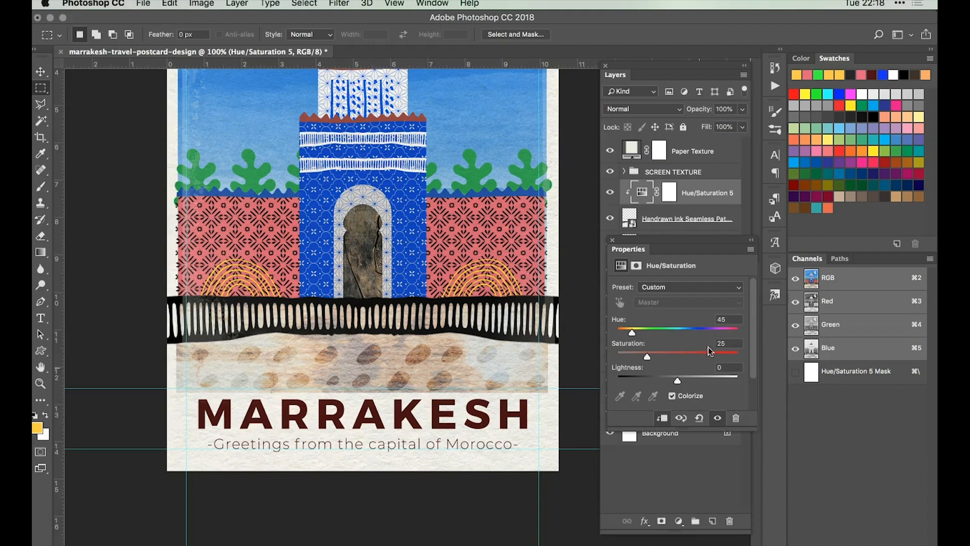
Colour the border brown by setting the clipped adjustment to hue 38, saturation 50 and lightness 33.
click(731, 319)
text(38)
key(Tab)
text(50)
key(Tab)
text(33)
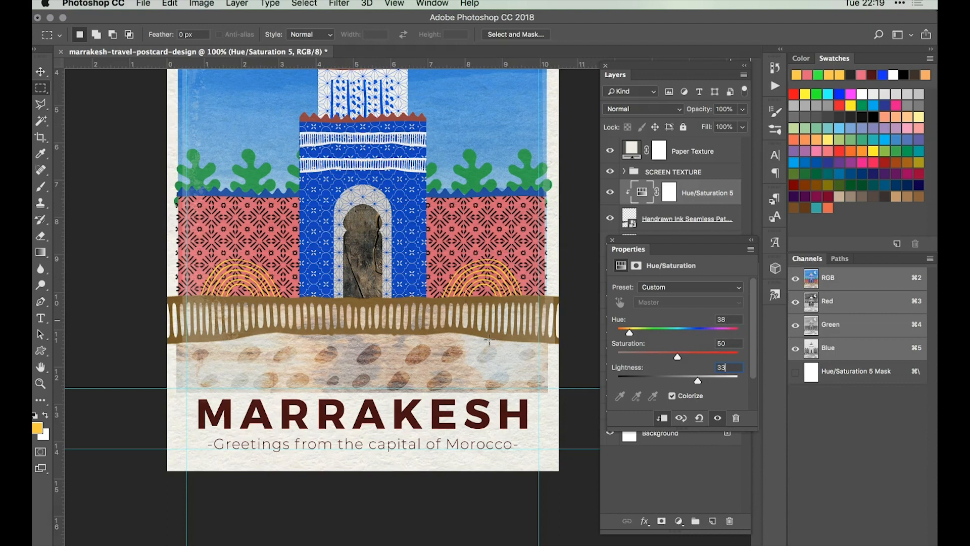
click(703, 470)
key(super+backslash)
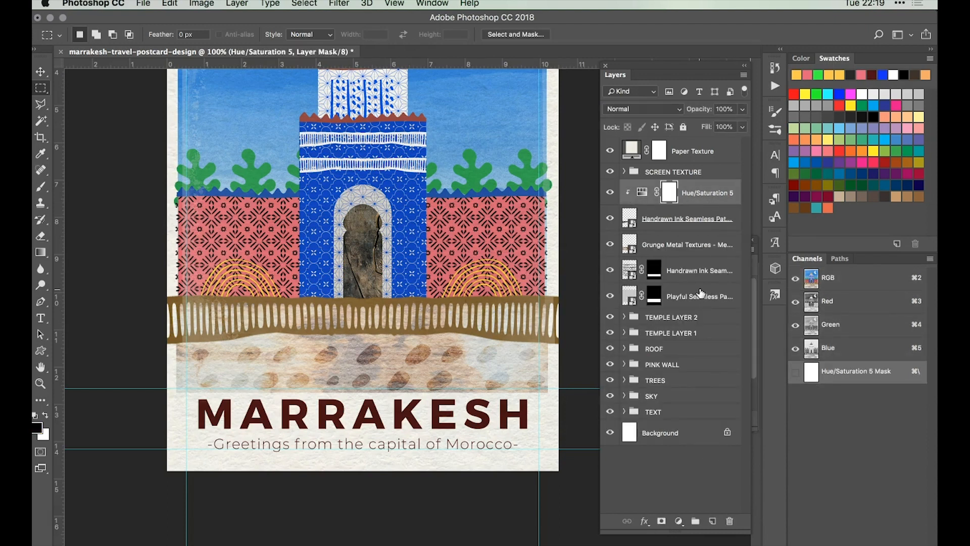
Group the layers from the border's Hue/Saturation adjustment down to the Playful Seamless pattern and name the group GROUND.
shift+click(701, 295)
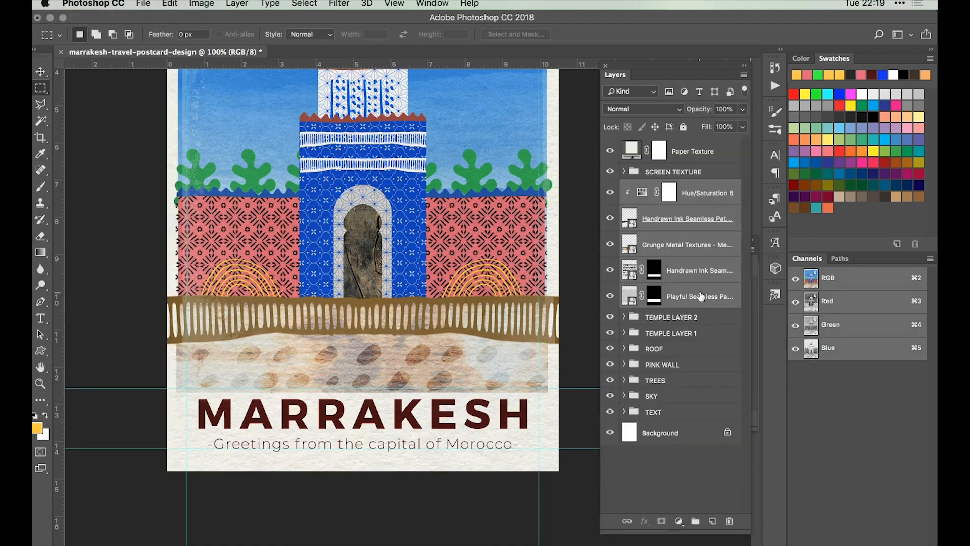
key(super+g)
double_click(654, 188)
text(Ground)
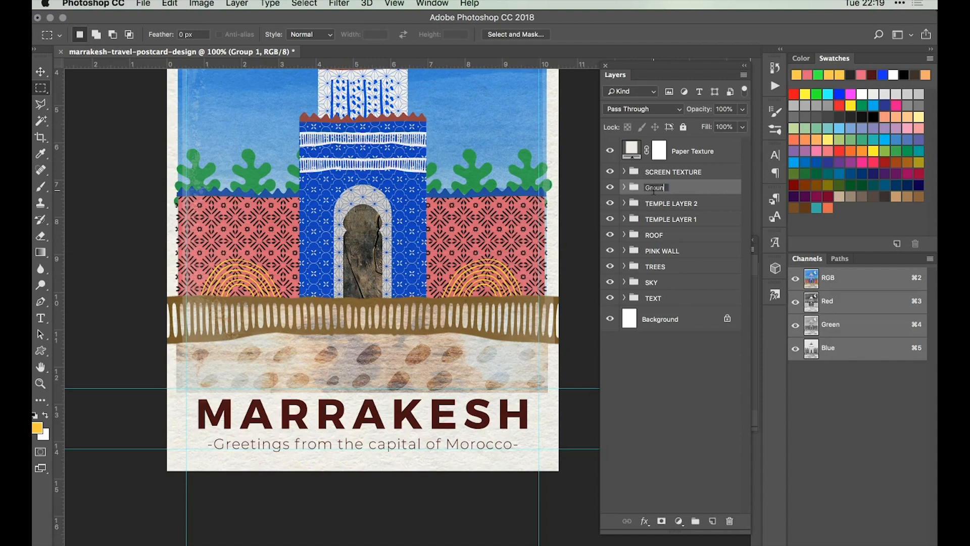
key(BackSpace)
key(BackSpace)
key(BackSpace)
key(BackSpace)
key(BackSpace)
text(ROUND)
key(Return)
Group all the folders from SCREEN TEXTURE down to SKY and name the new group MASK.
key(super+minus)
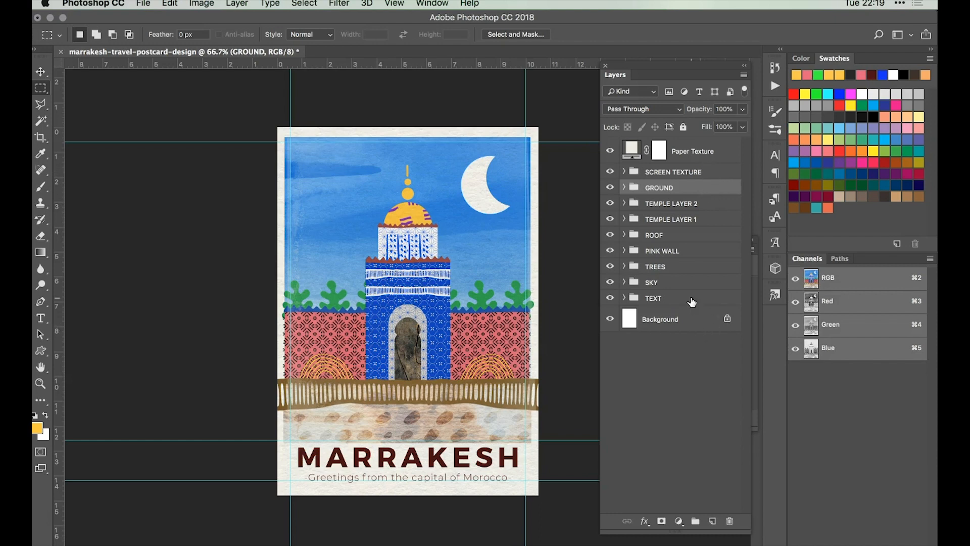
click(677, 287)
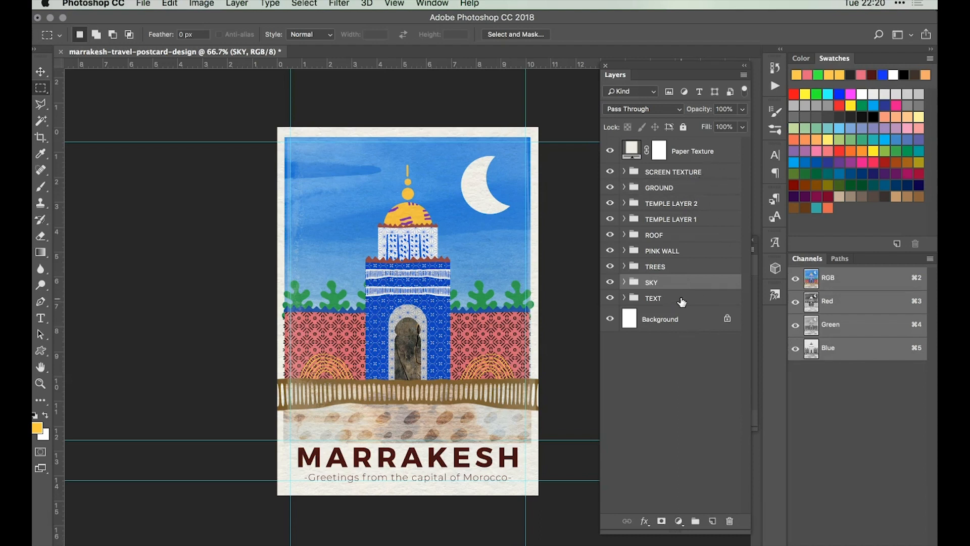
shift+click(717, 176)
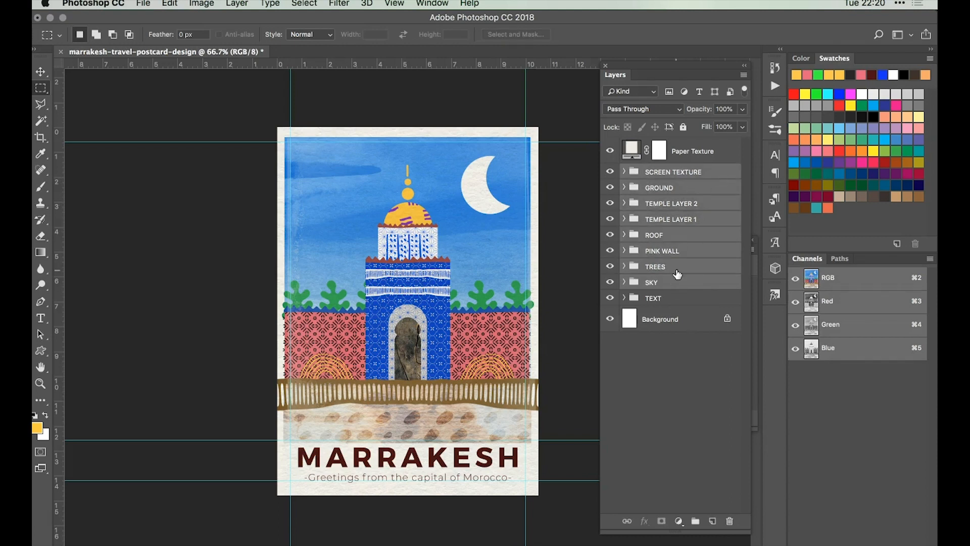
key(super+g)
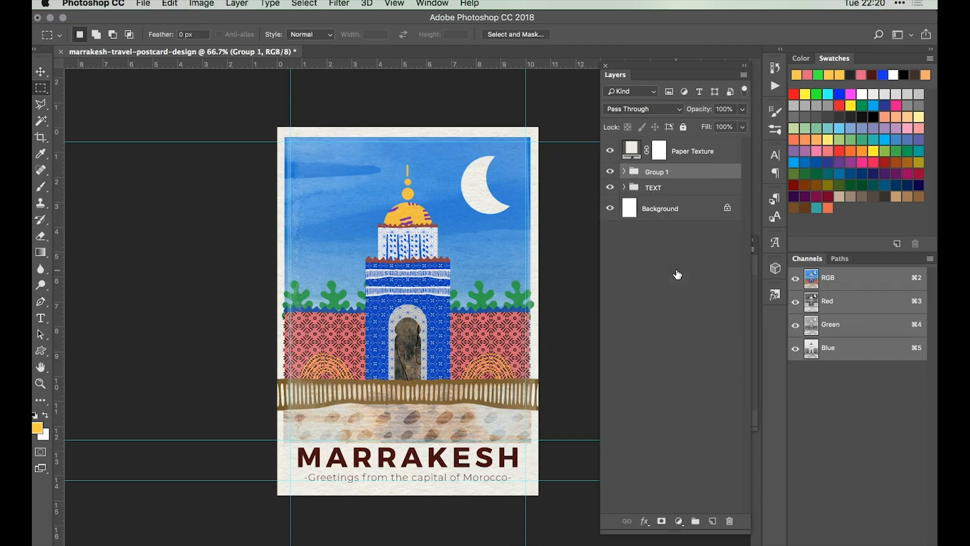
double_click(654, 171)
text(MASK)
Add a layer mask to the MASK group hiding everything outside the guide-bounded rectangle of about 9.44 × 11.99 cm, and hide the guides.
click(660, 522)
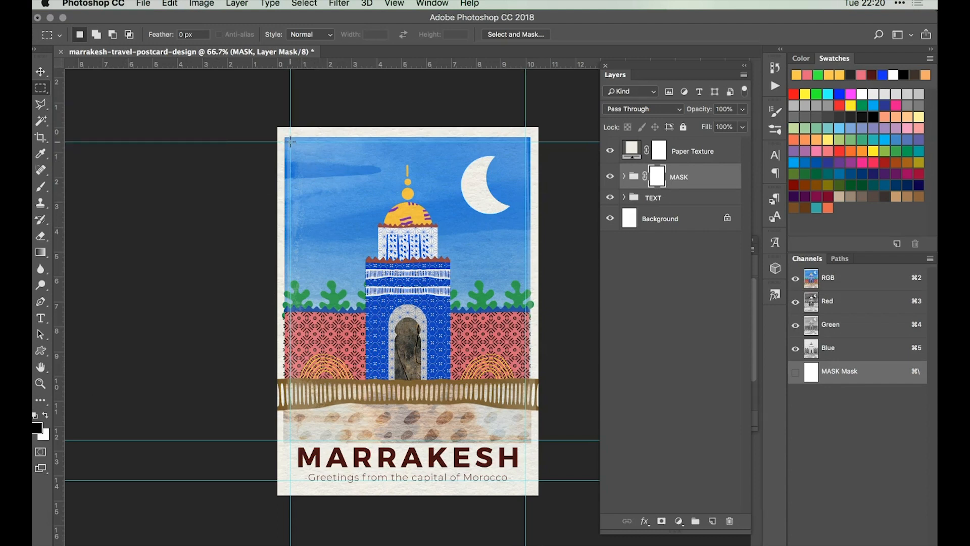
drag(290, 142, 526, 438)
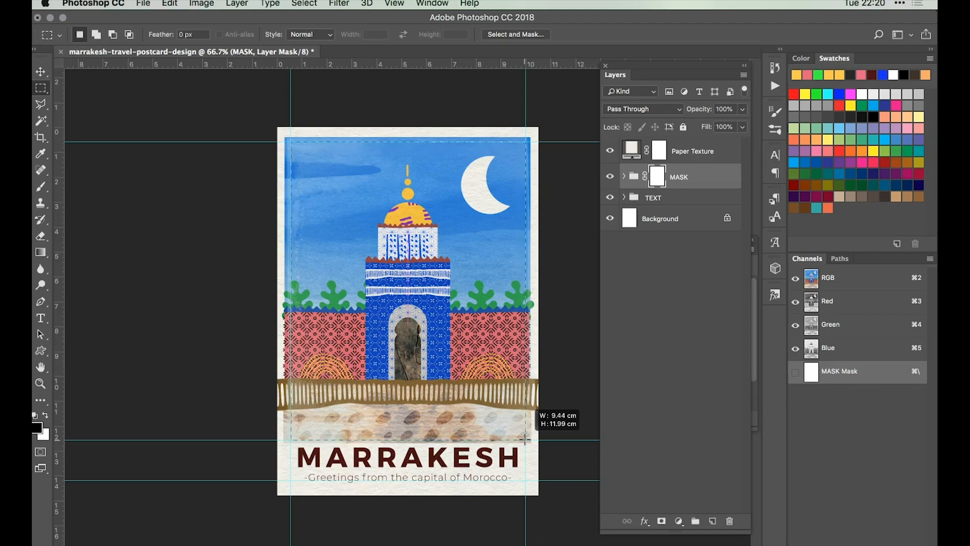
drag(526, 438, 525, 438)
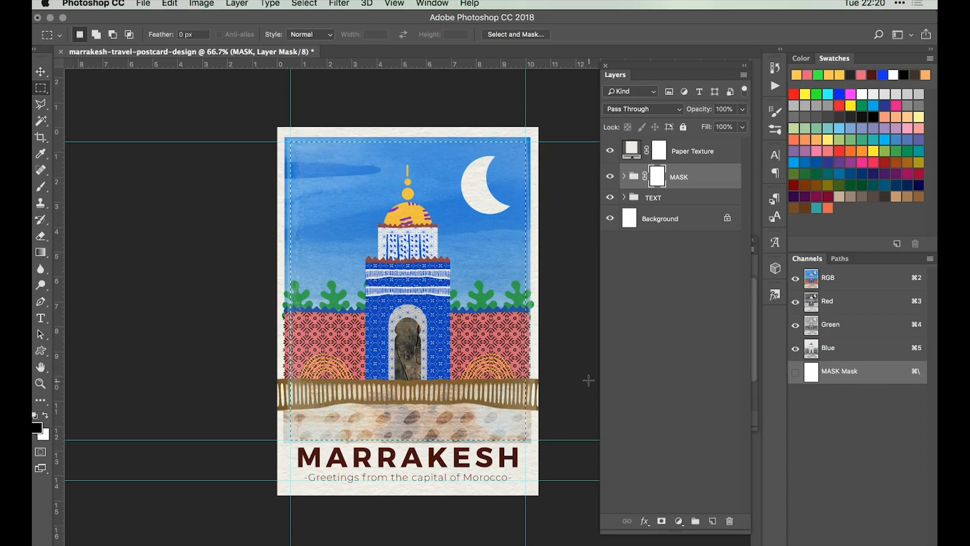
key(super+shift+i)
key(alt+BackSpace)
key(super+d)
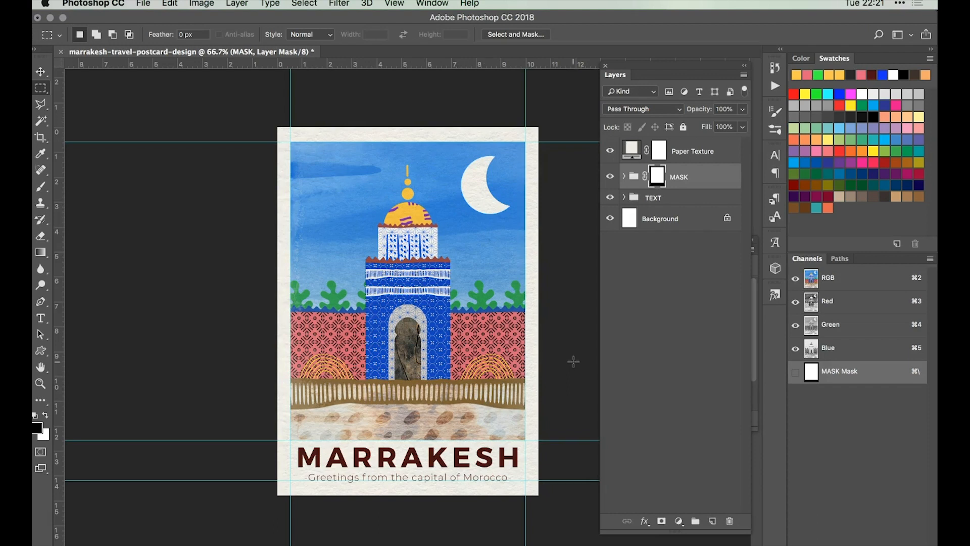
key(super+semicolon)
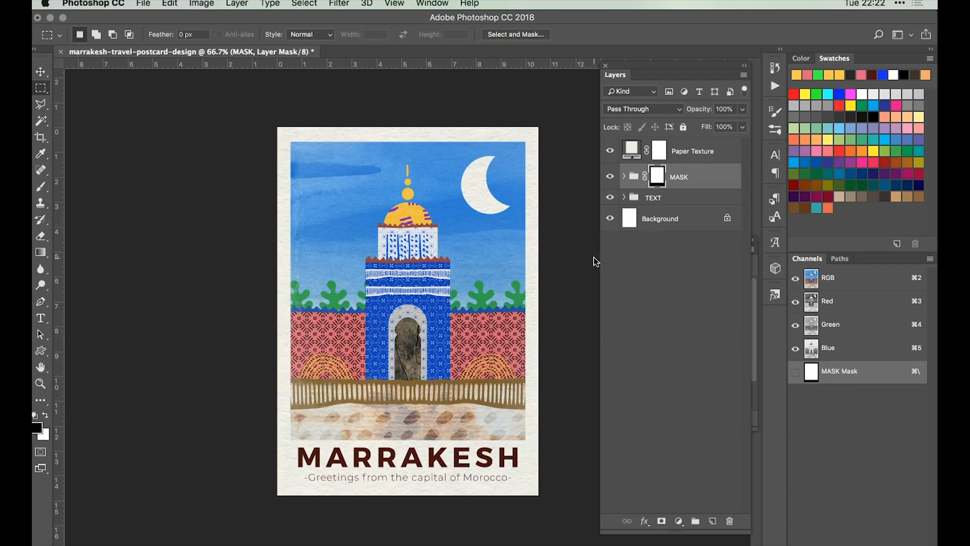
Flatten the postcard image and unlock its background layer.
click(744, 76)
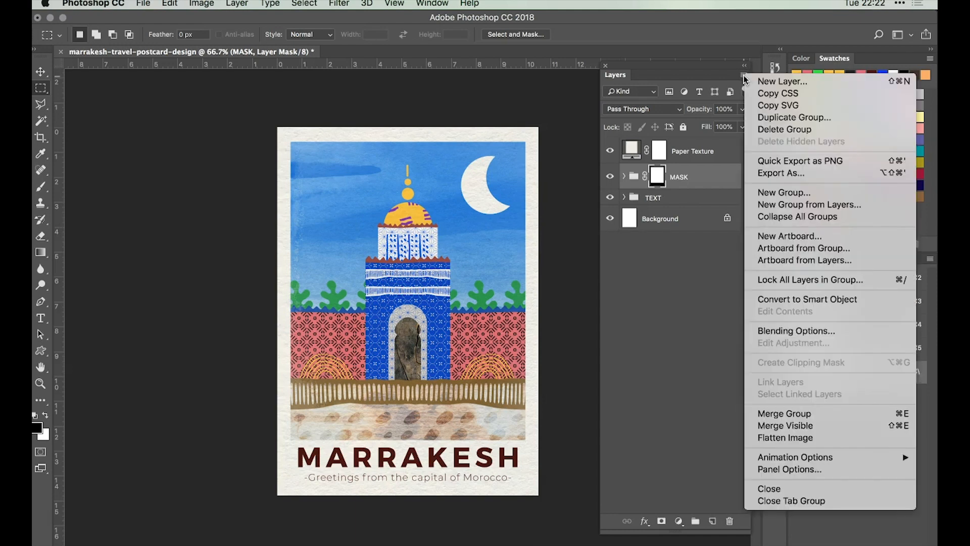
click(809, 440)
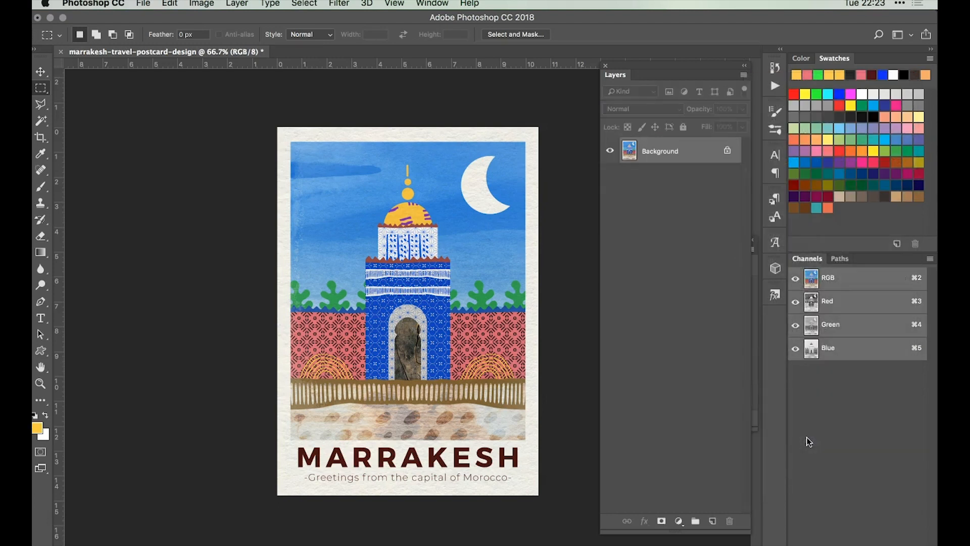
click(728, 151)
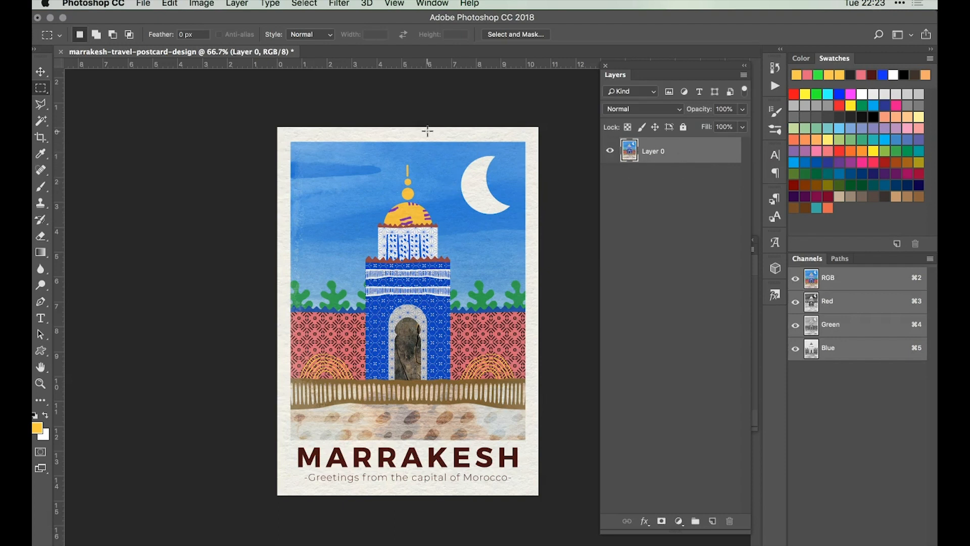
Open "Postcard Display Mockup Template.psd" from the Mockup Zone - example folder and open the contents of its Replace smart object.
click(144, 4)
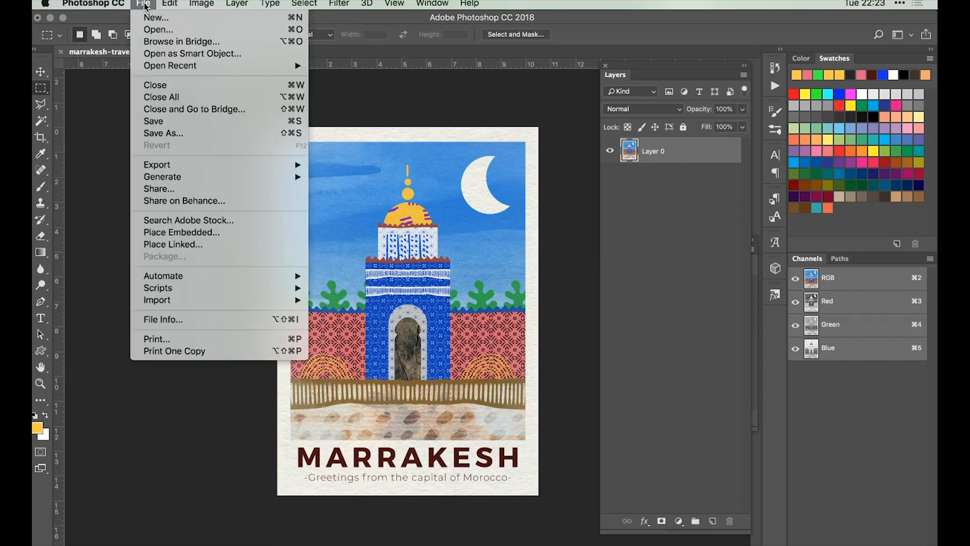
click(167, 26)
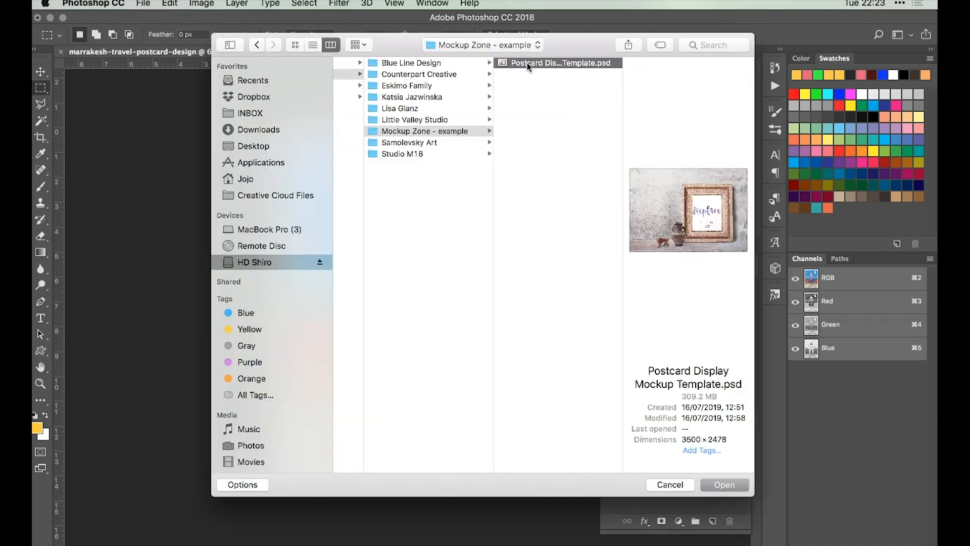
click(725, 485)
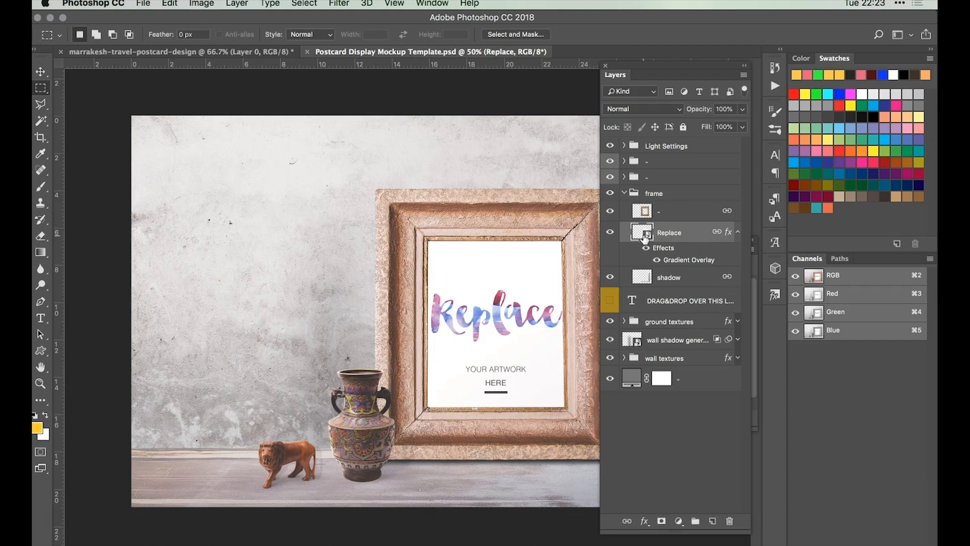
double_click(644, 233)
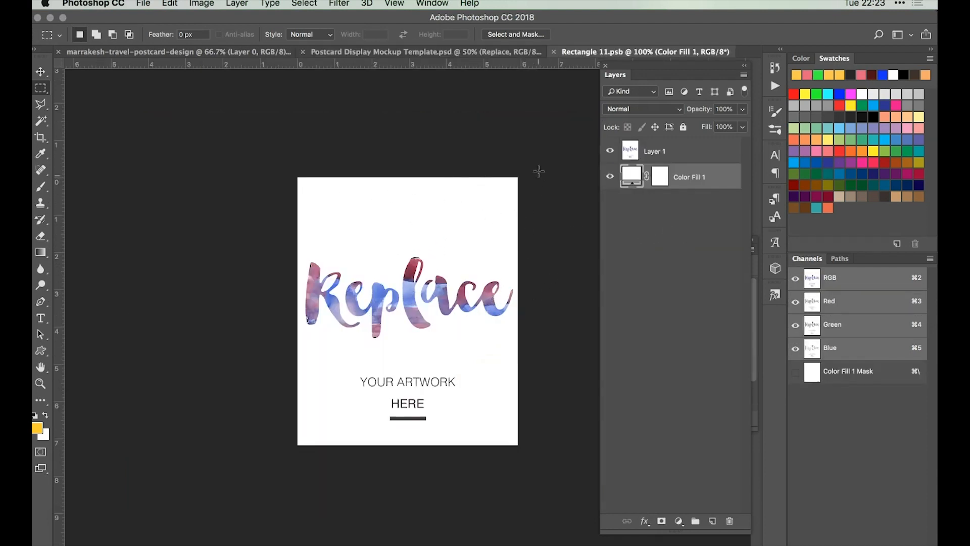
Copy the flattened postcard layer from marrakesh-travel-postcard-design into Rectangle 11.psb, accepting the colour profile conversion.
click(212, 56)
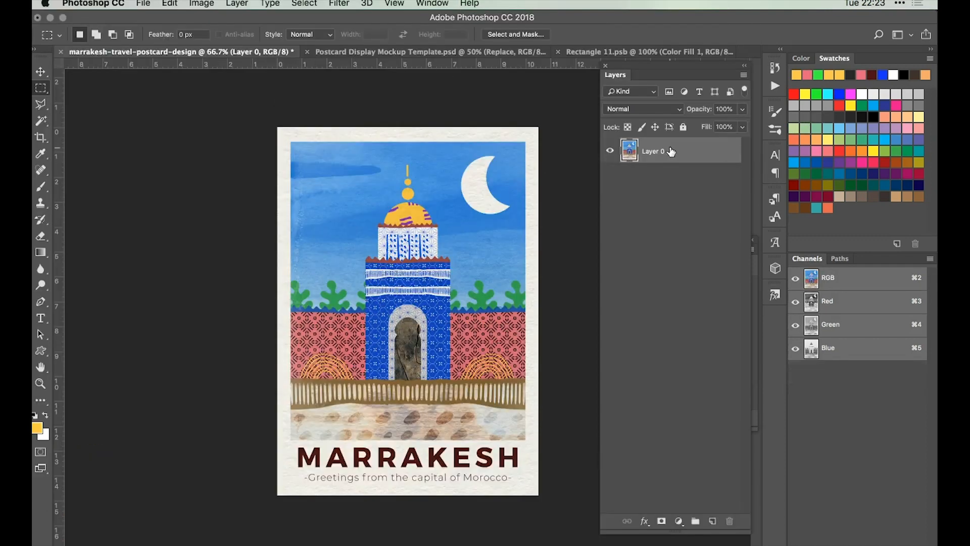
drag(677, 159, 404, 298)
drag(404, 293, 404, 292)
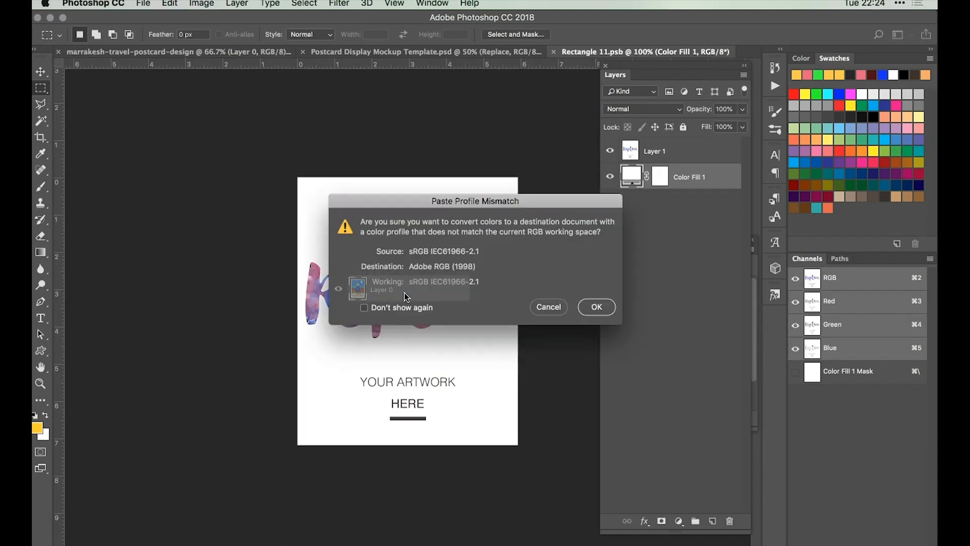
click(597, 307)
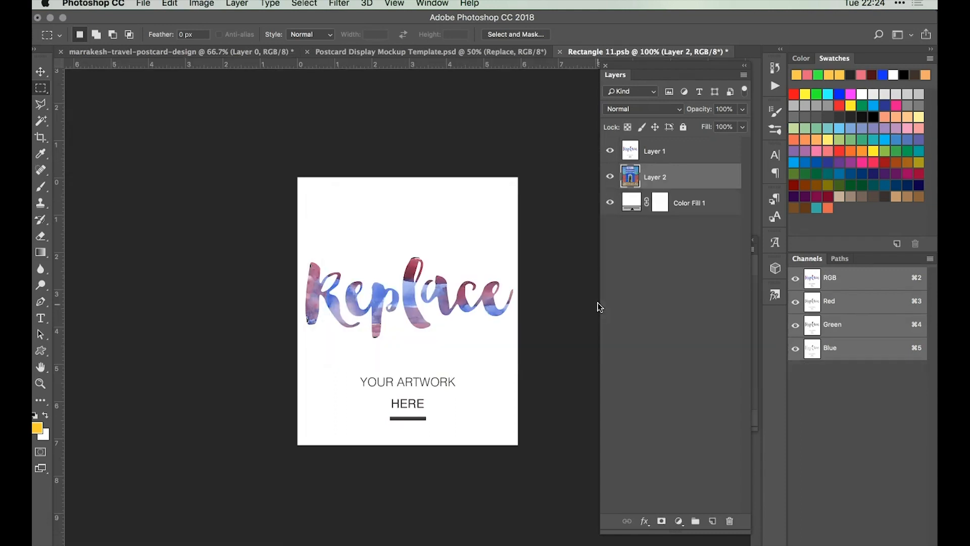
Hide the Replace placeholder layer, scale the pasted postcard to about 63.6%, and position it to fill the canvas with the dome and moon showing.
click(611, 150)
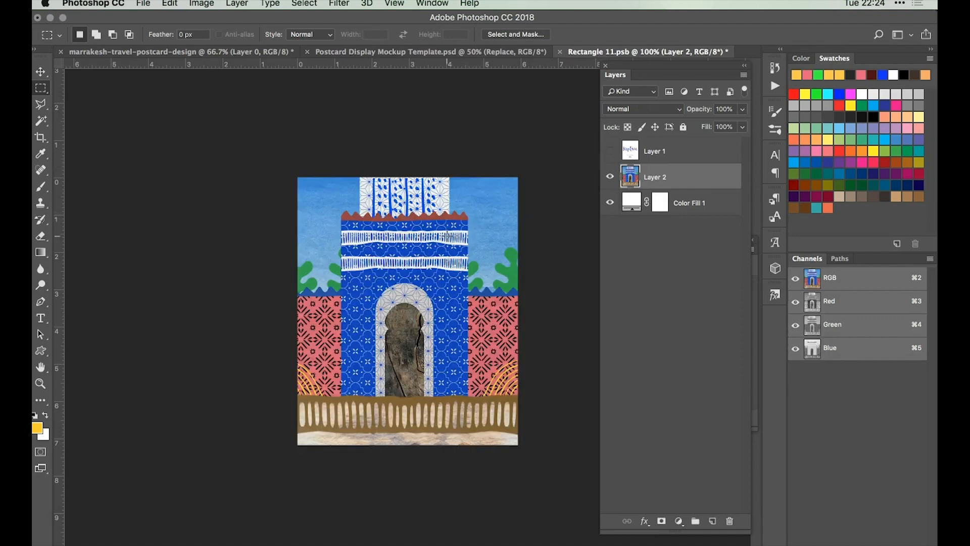
key(super+minus)
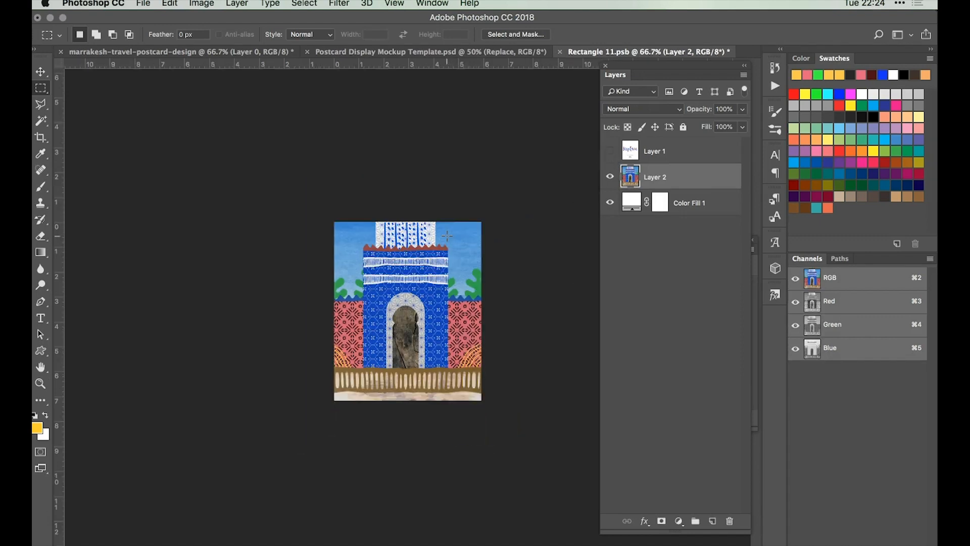
key(super+t)
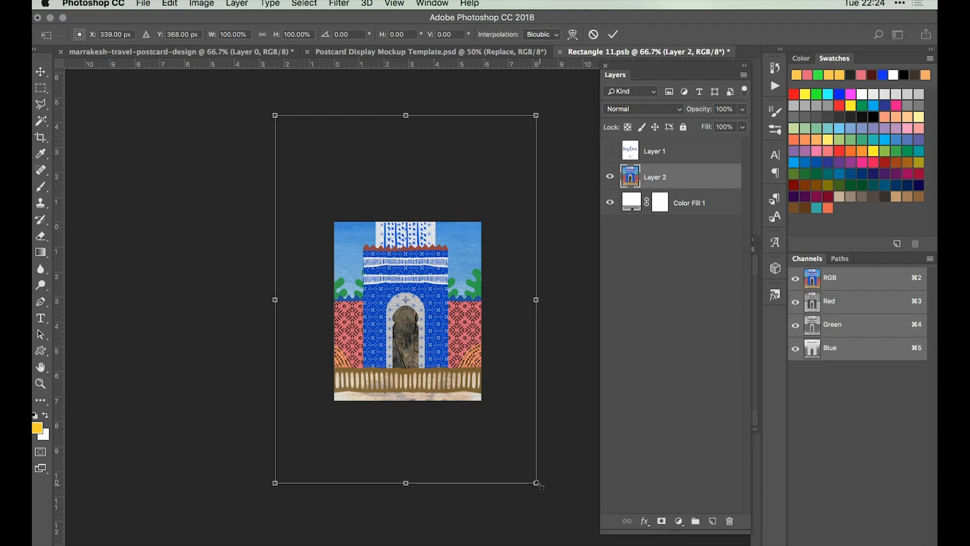
drag(539, 484, 474, 422)
drag(447, 351, 443, 376)
drag(481, 214, 489, 206)
drag(422, 236, 423, 244)
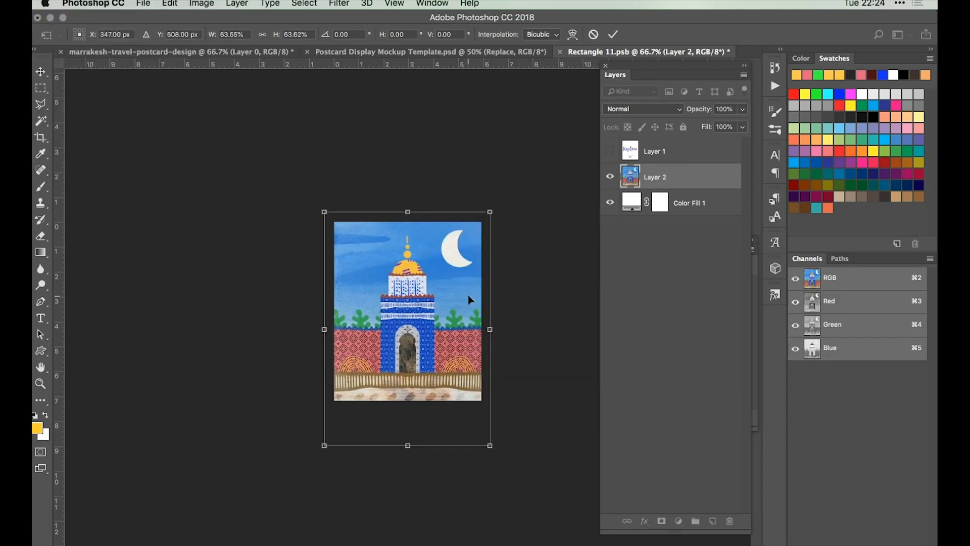
click(613, 35)
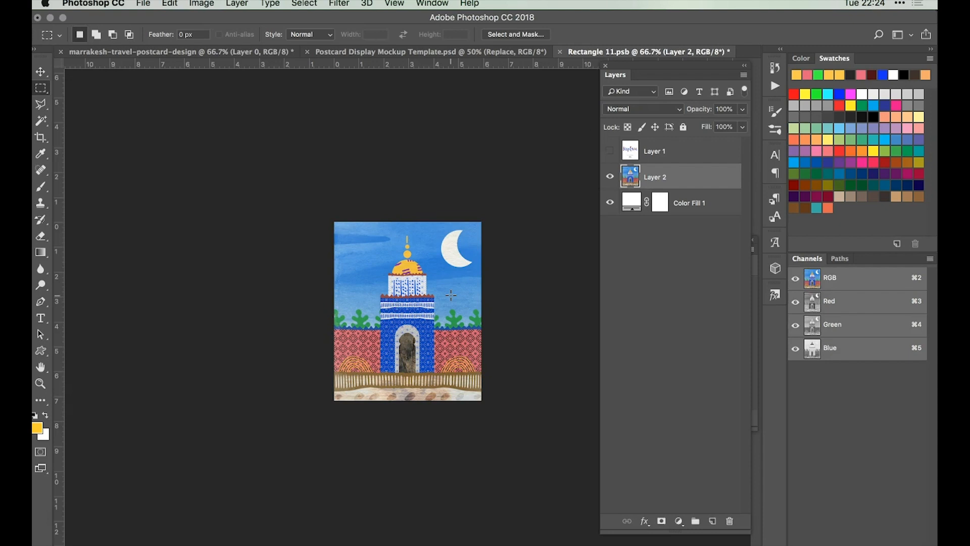
click(41, 72)
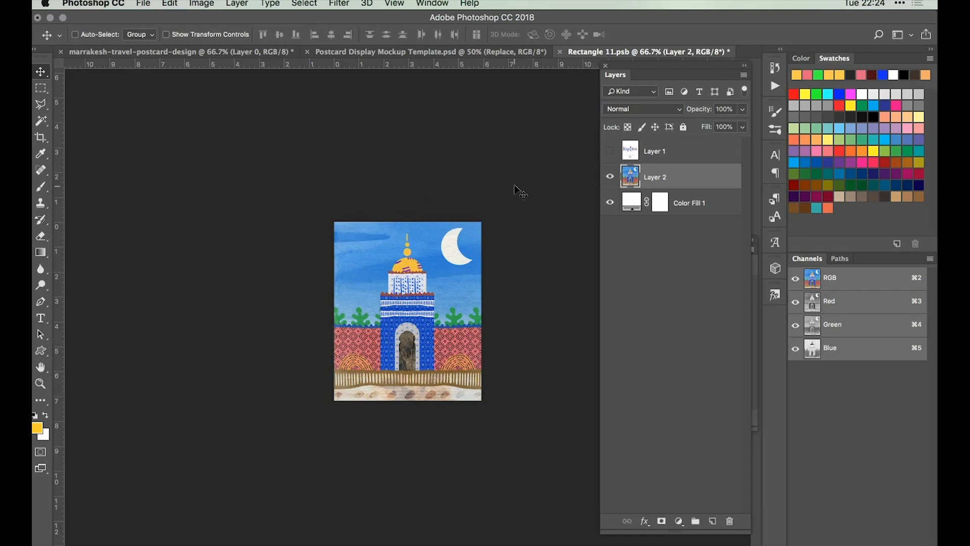
Save Rectangle 11.psb and return to Postcard Display Mockup Template.psd, collapsing the layer list to reveal the whole framed mockup.
key(super+s)
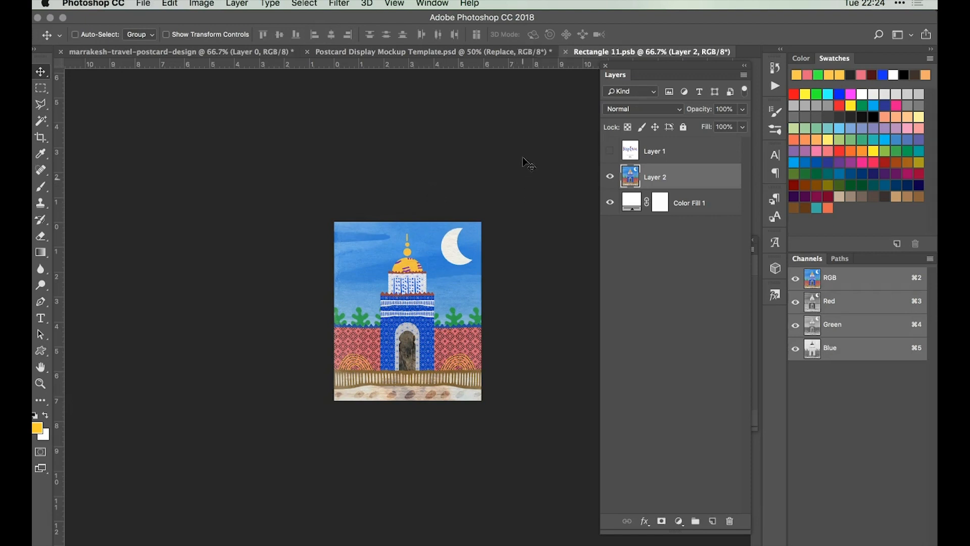
click(453, 53)
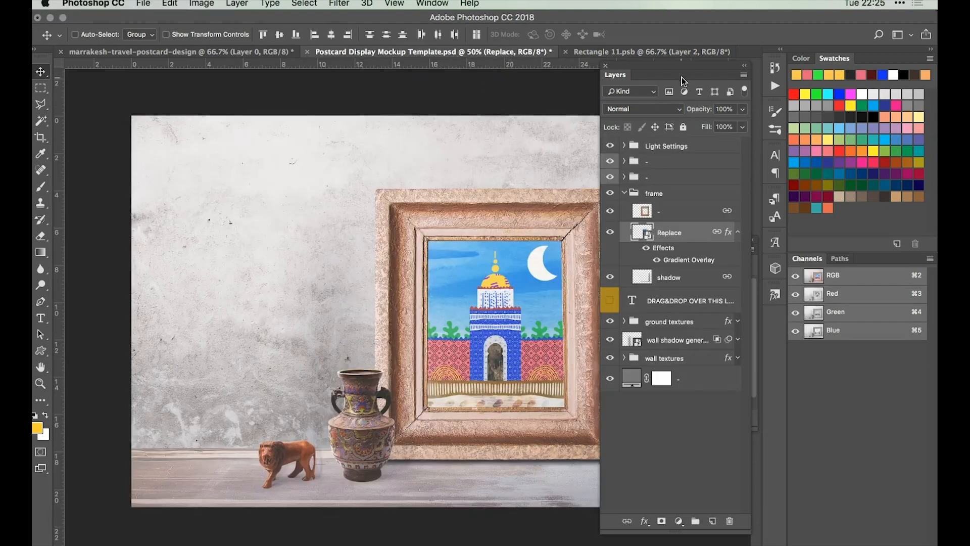
click(744, 66)
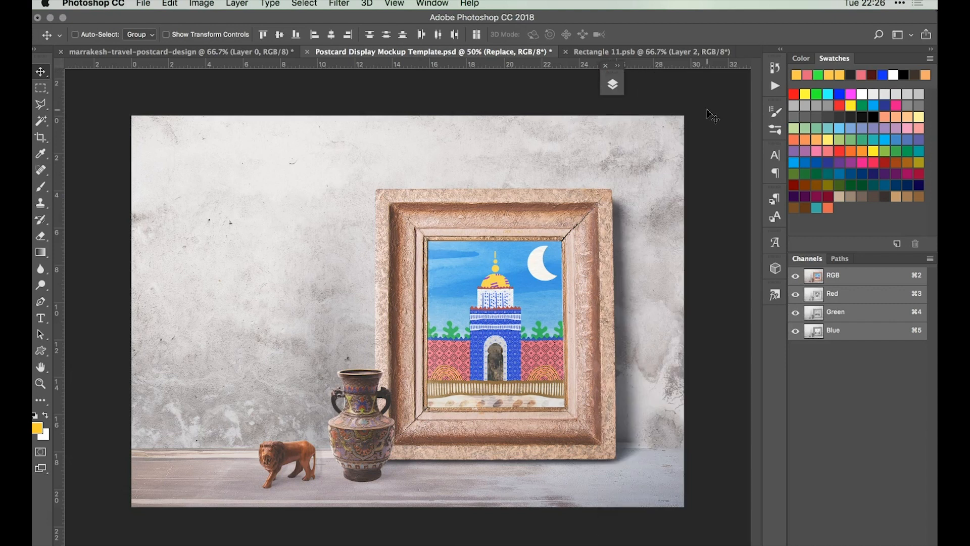